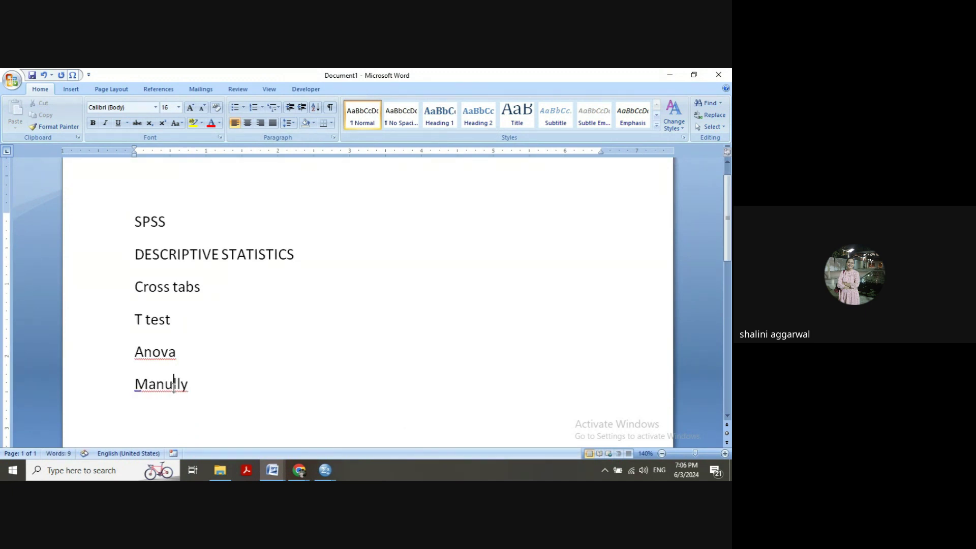
Switch to the descriptive statistics.sav data in SPSS for a look and return to Document1 in Word.
click(174, 388)
mouse_move(319, 472)
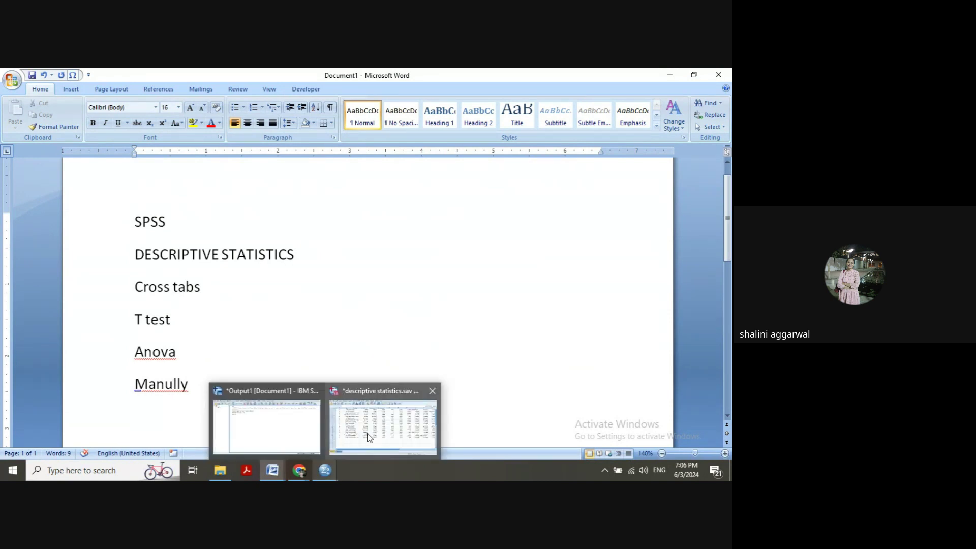
click(363, 434)
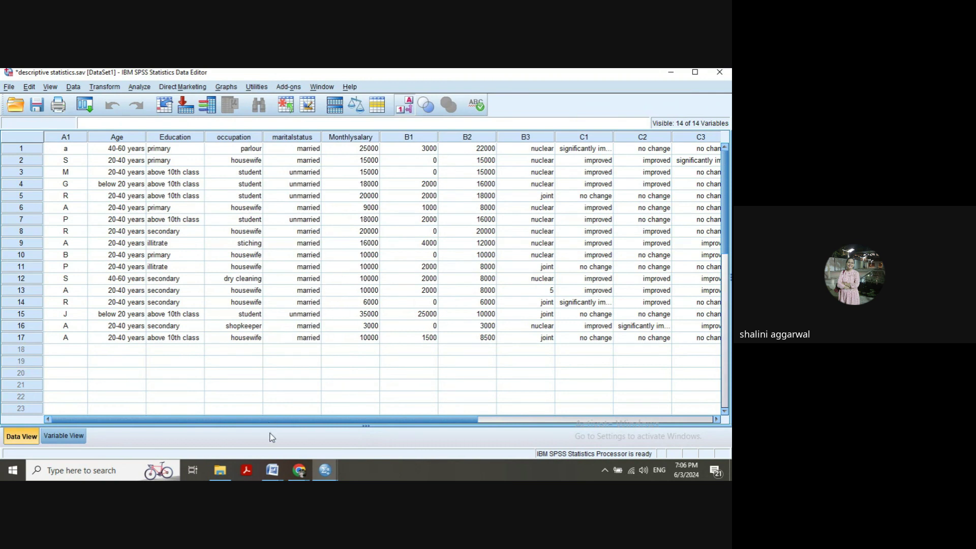
mouse_move(273, 472)
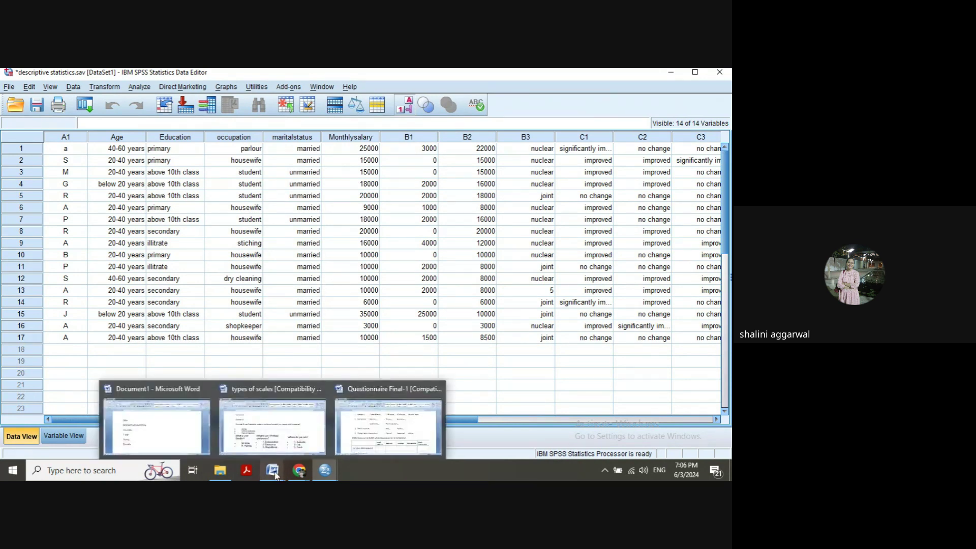
click(172, 425)
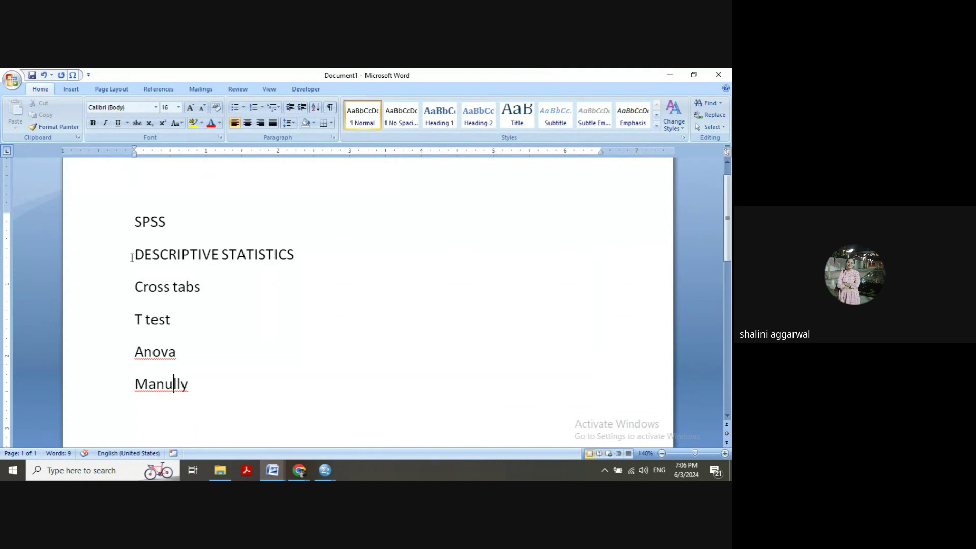
Add the line "Install this spss package" below "Manully" in Document1 and start a new line.
click(194, 392)
key(Return)
text(install this spss package)
key(Return)
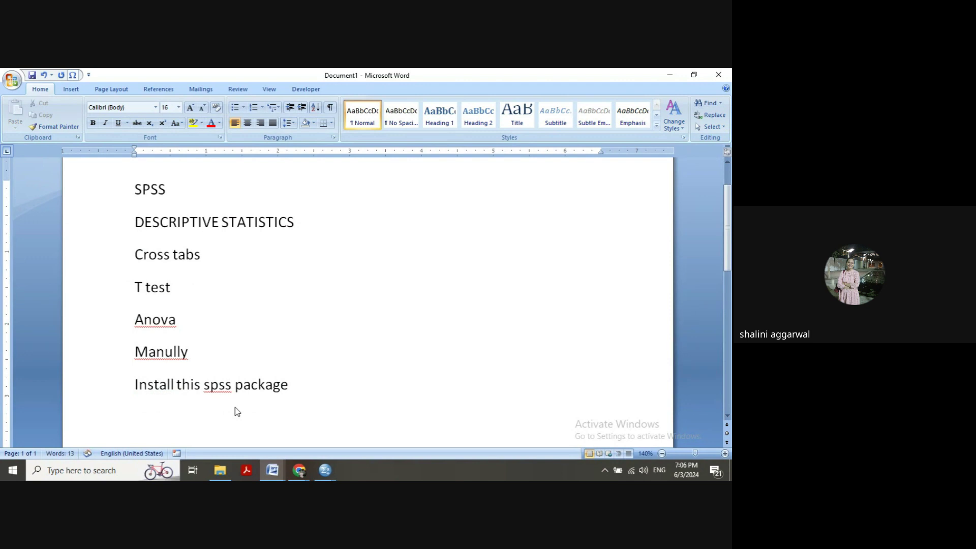
Search Windows for "spss" and, with "ib", for the installed IBM SPSS Statistics 21 app.
click(68, 475)
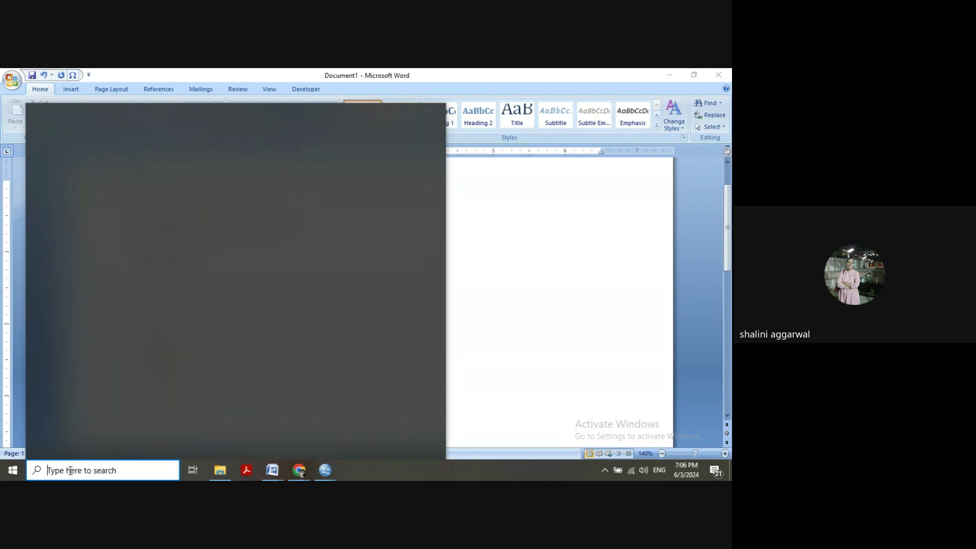
text(spss)
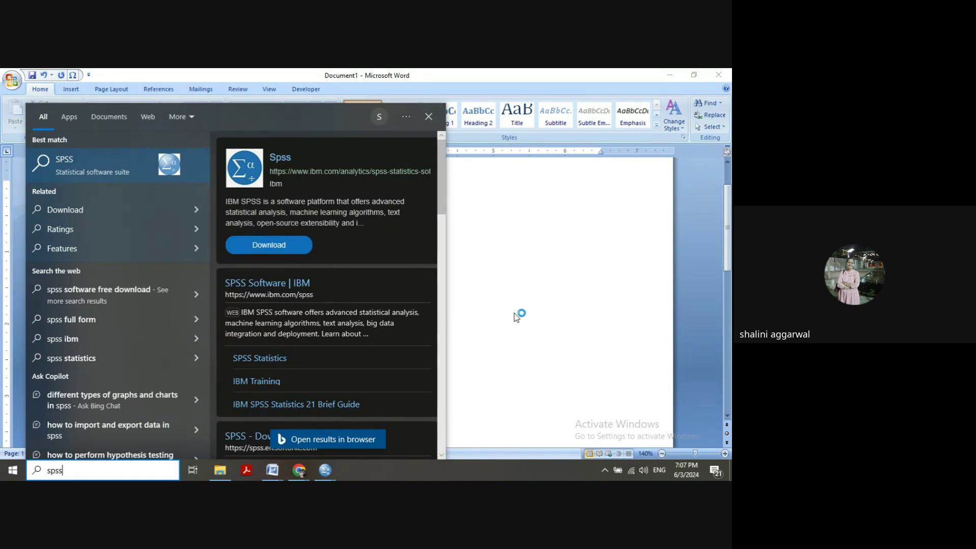
click(430, 117)
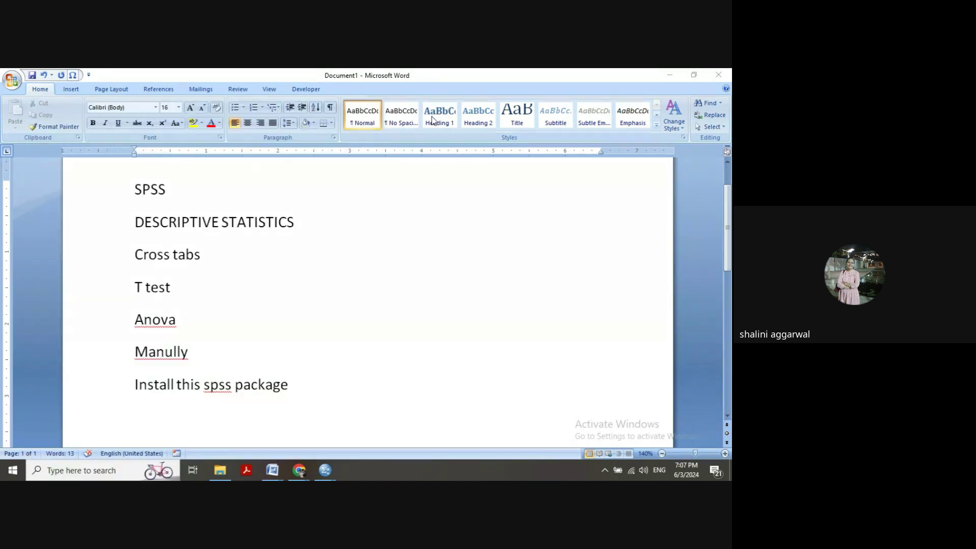
click(100, 470)
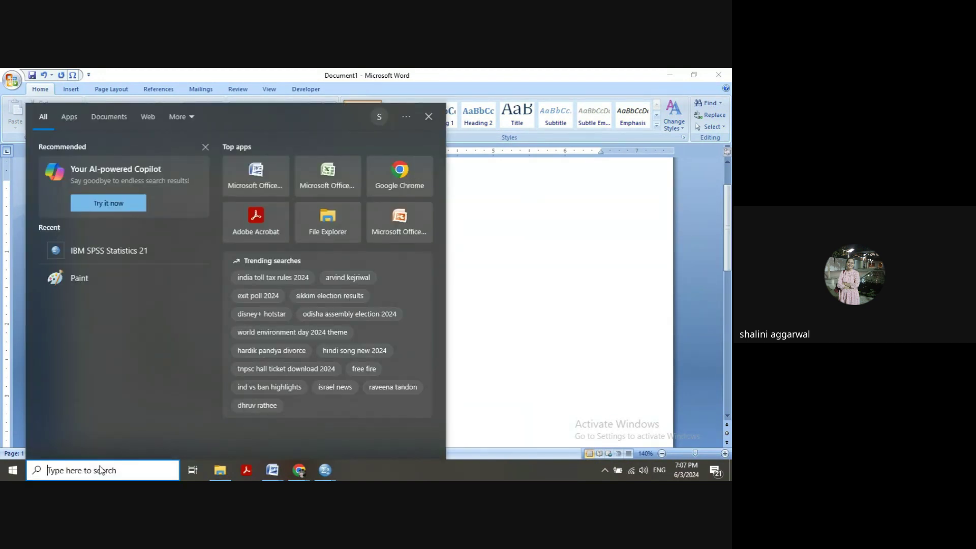
text(ib)
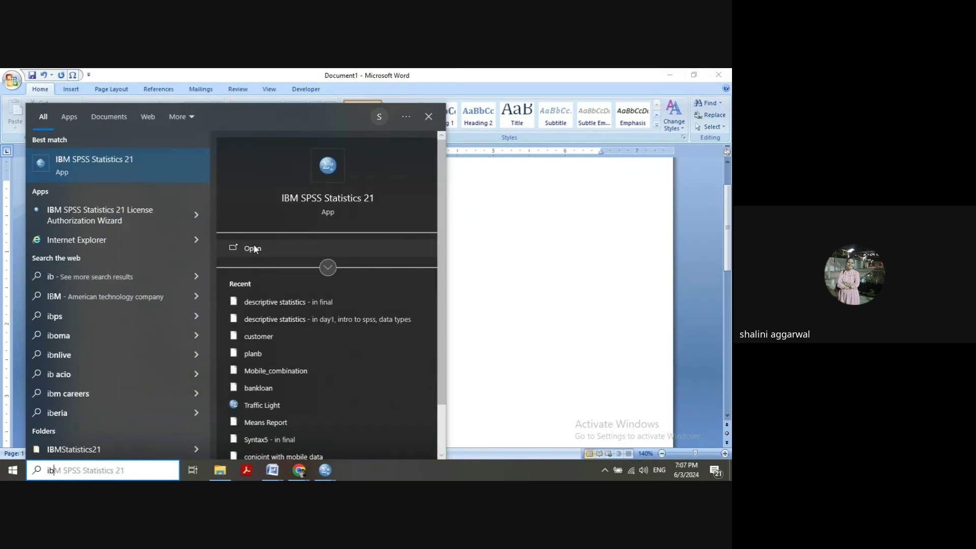
Return to Document1 in Word and write "Open this" on the empty line below "Install this spss package".
click(576, 301)
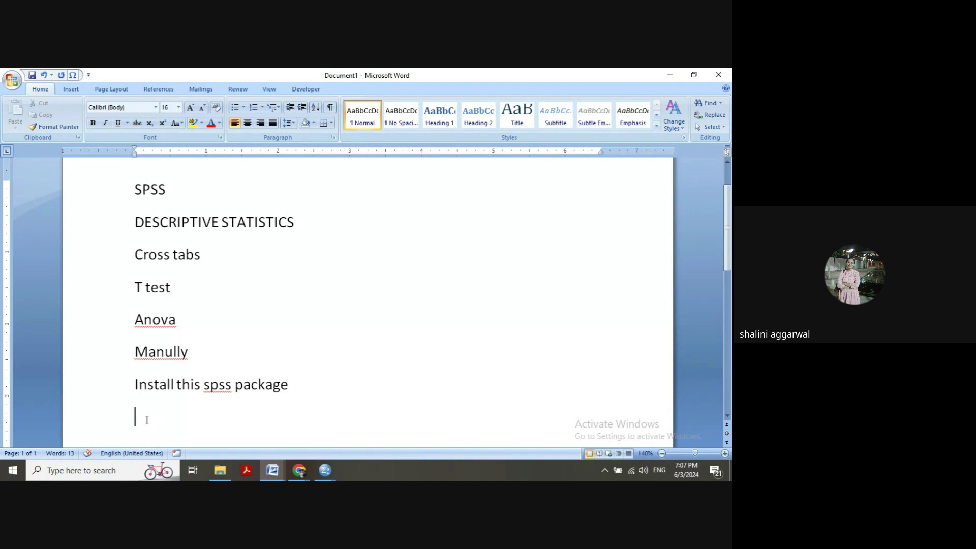
text(Open this)
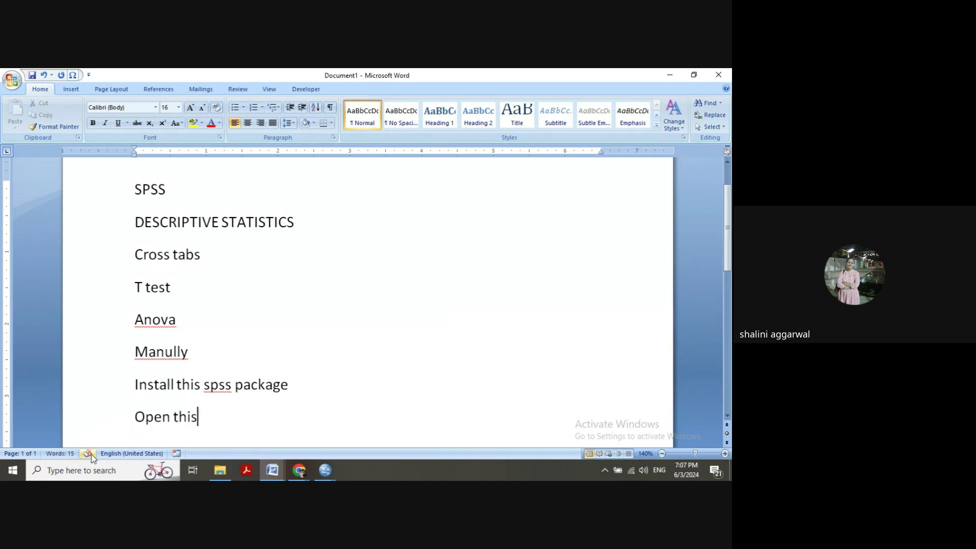
Find IBM SPSS Statistics 21 with a Windows search for "ibm" and launch it.
click(84, 471)
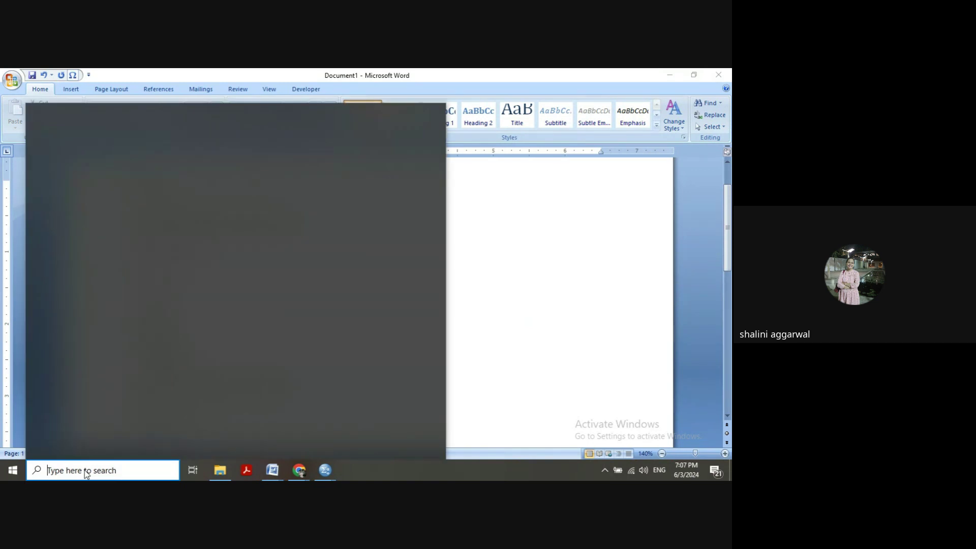
text(ibm)
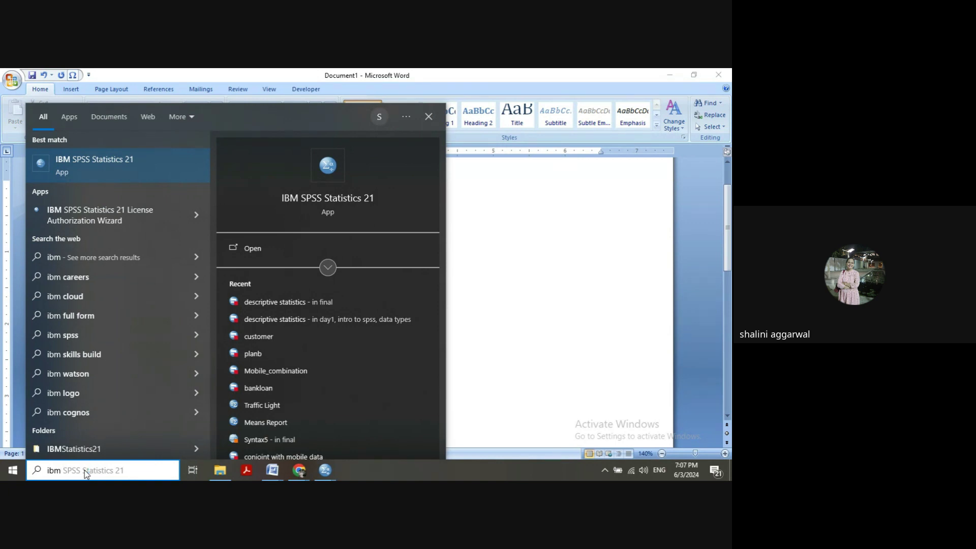
click(254, 248)
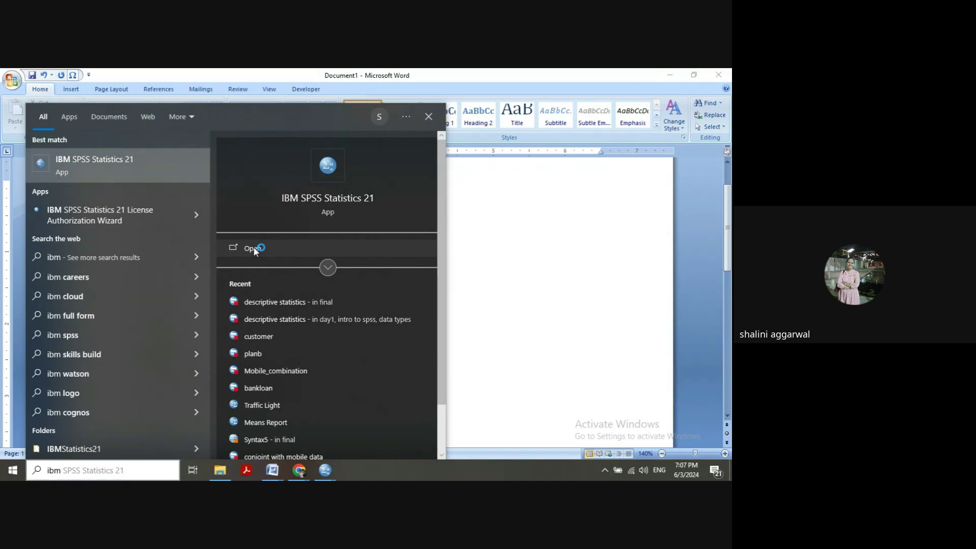
Check the open SPSS windows and bring the descriptive statistics.sav Data Editor to the front.
click(331, 470)
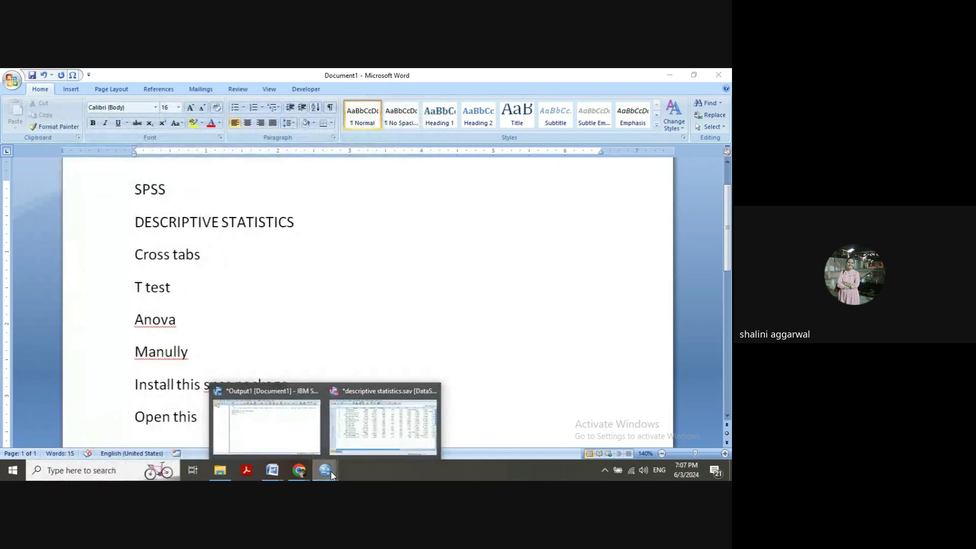
click(369, 436)
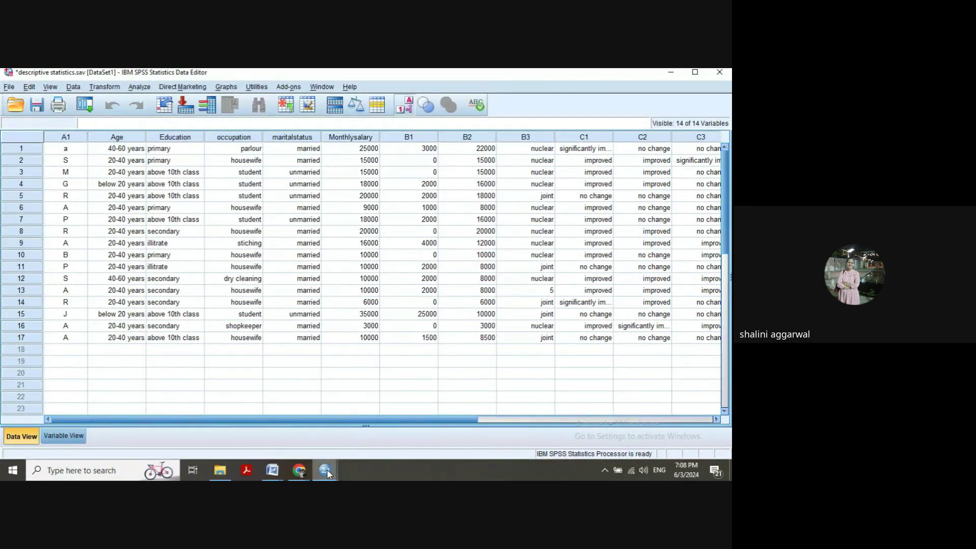
mouse_move(328, 469)
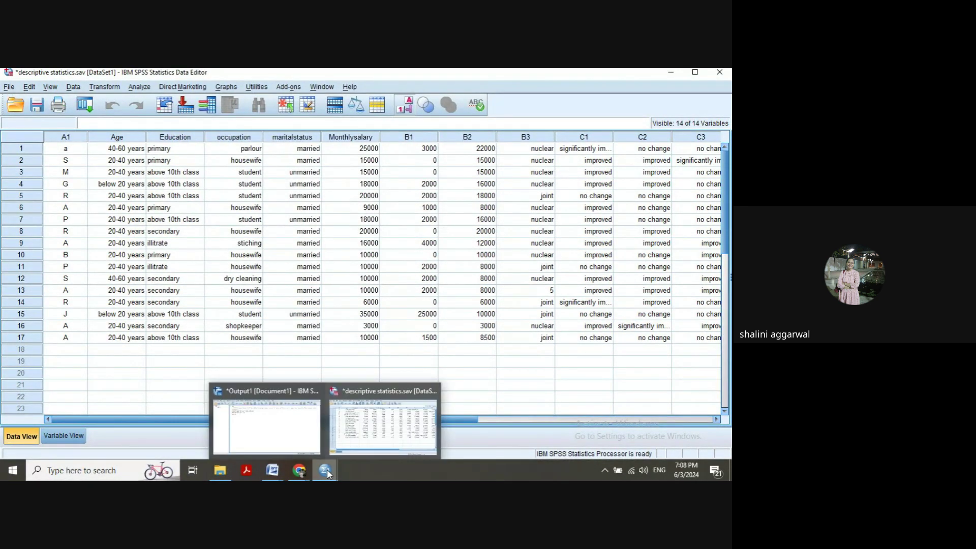
click(352, 433)
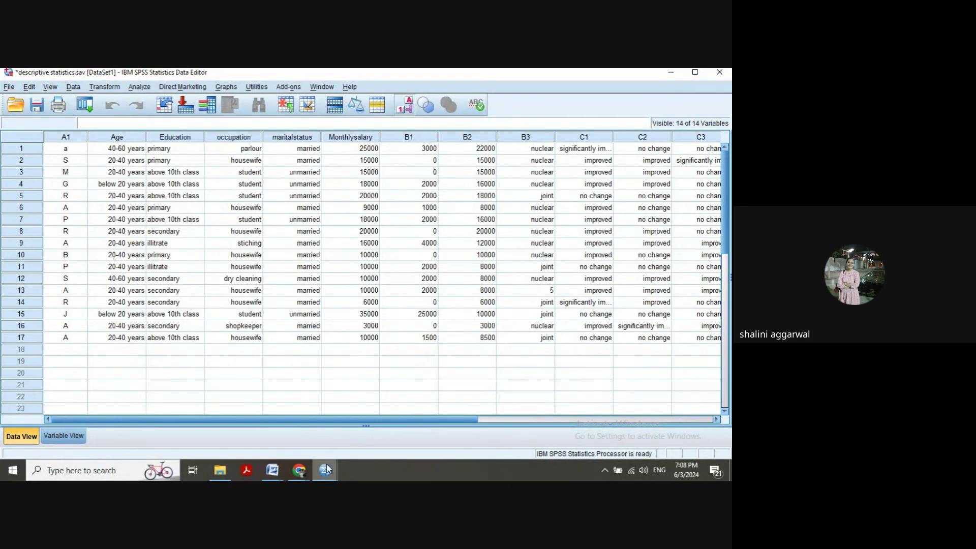
click(356, 433)
mouse_move(325, 467)
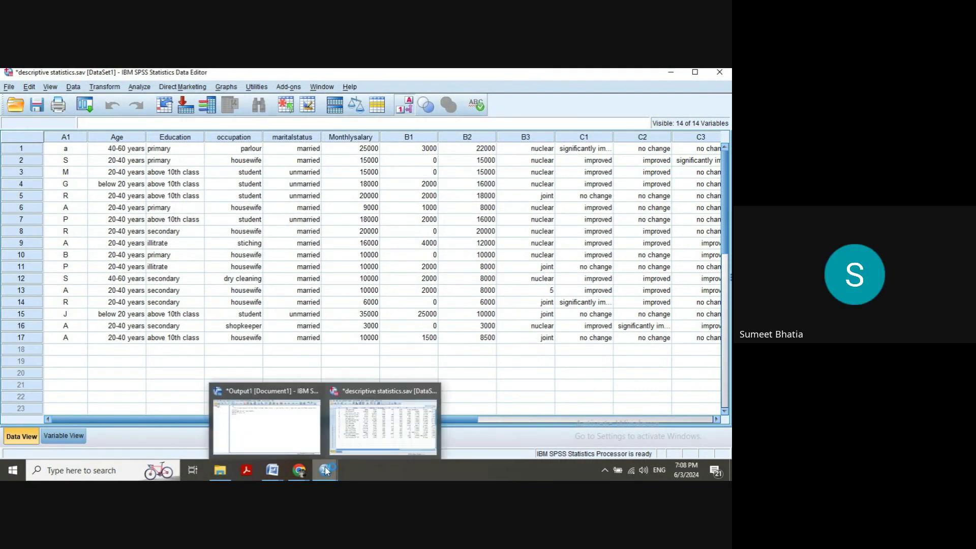
click(352, 438)
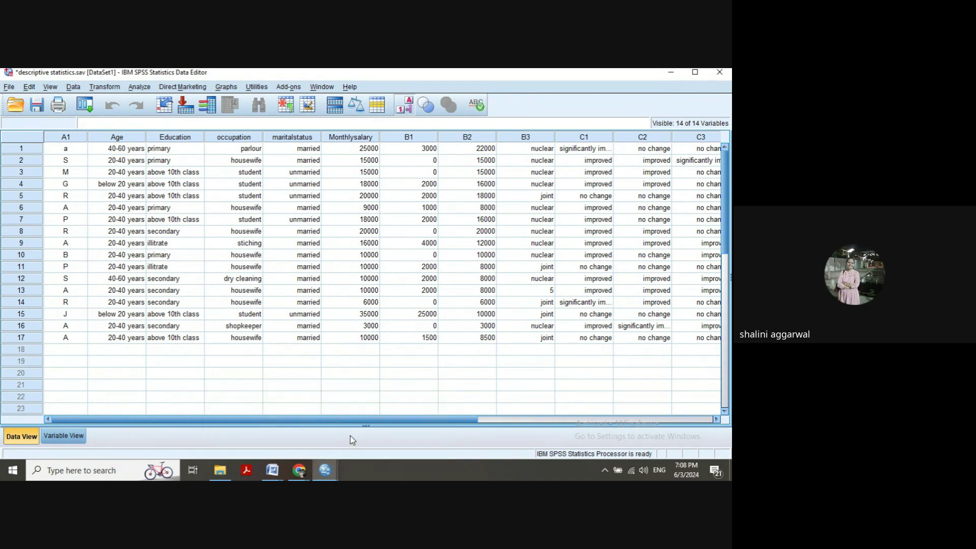
click(672, 74)
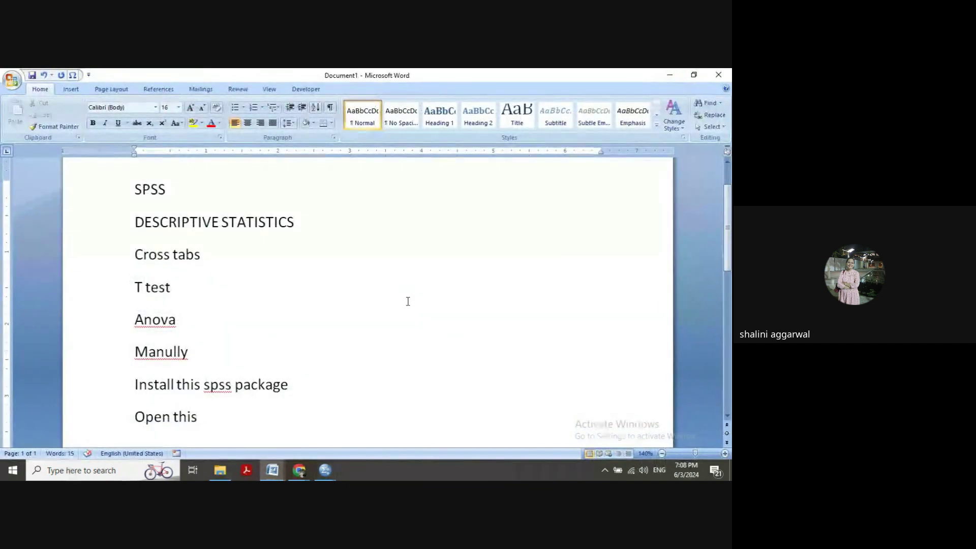
click(324, 470)
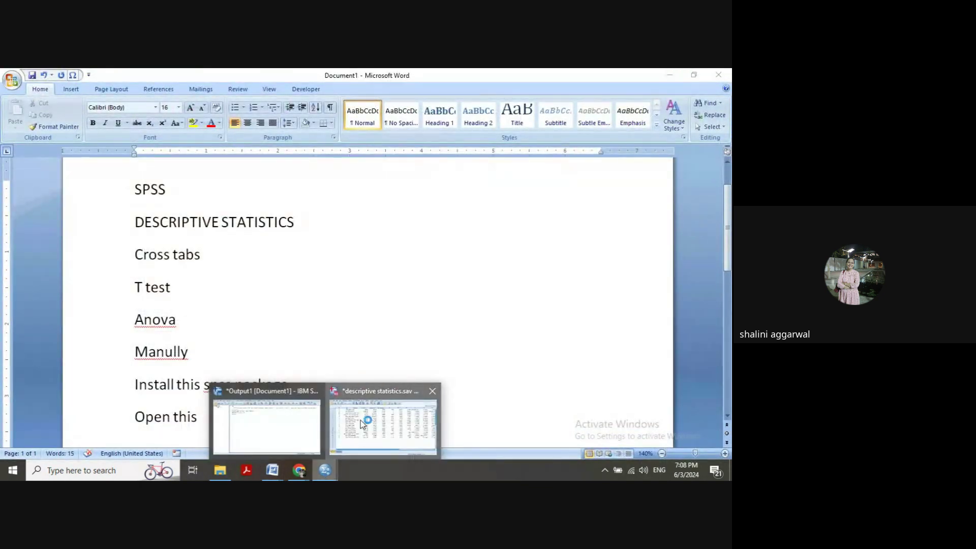
click(362, 423)
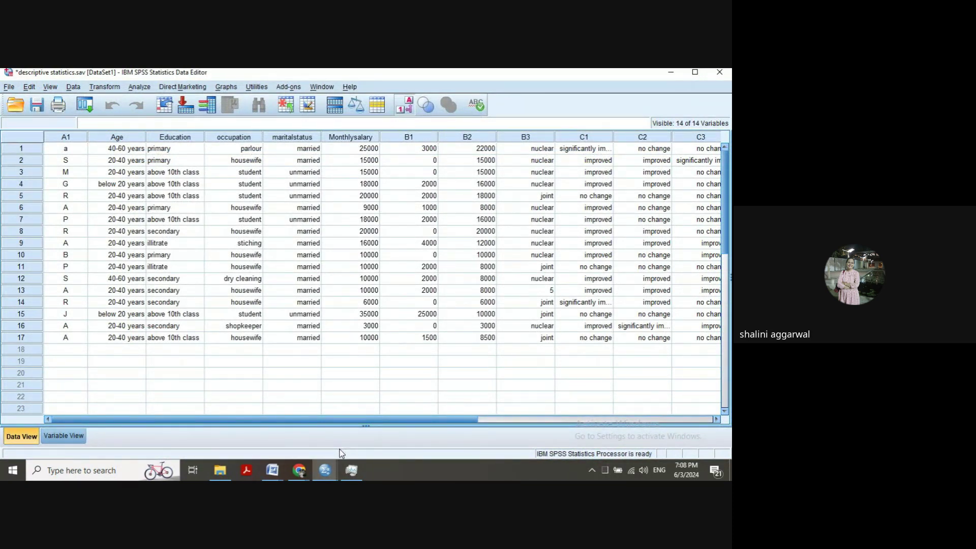
mouse_move(325, 470)
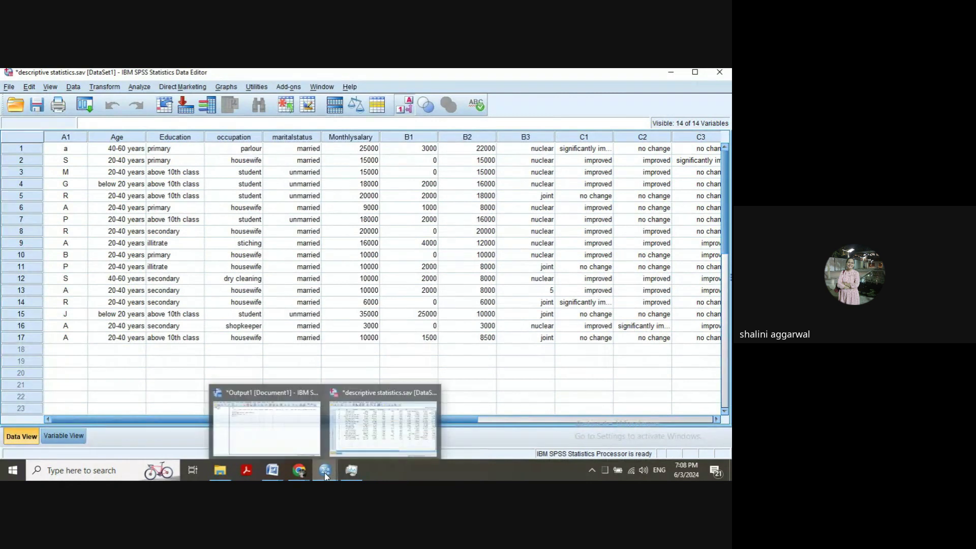
click(355, 429)
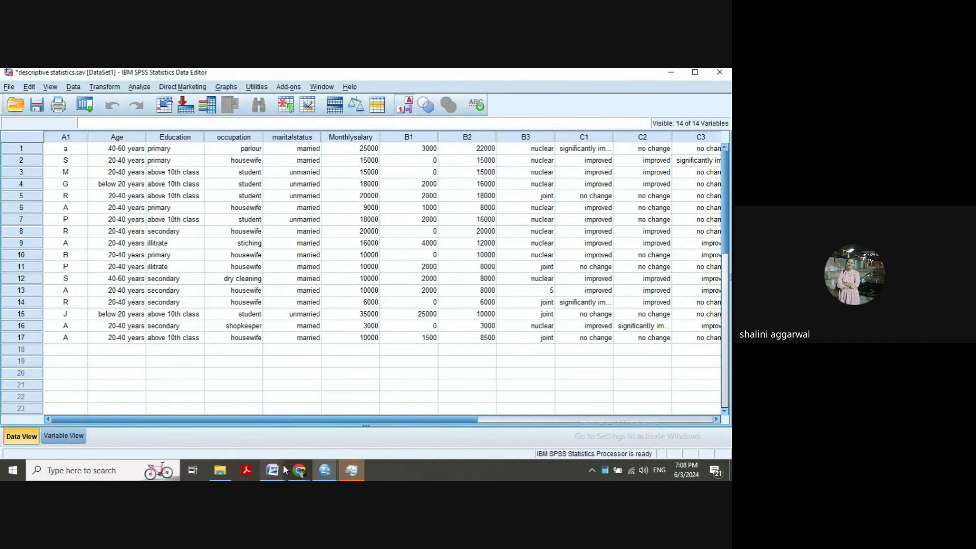
View the Questionnaire Final-1 document in Word and return to the descriptive statistics.sav data in SPSS.
mouse_move(277, 471)
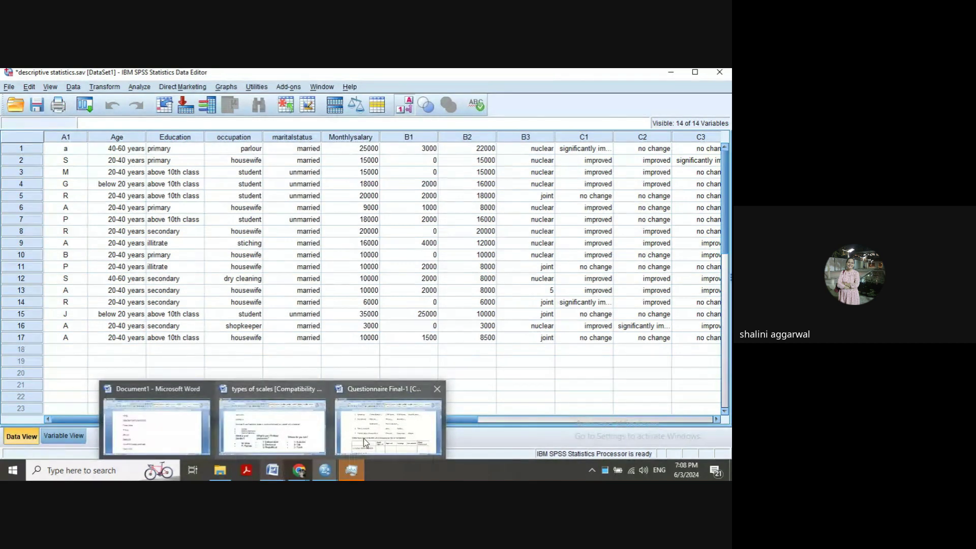
click(394, 440)
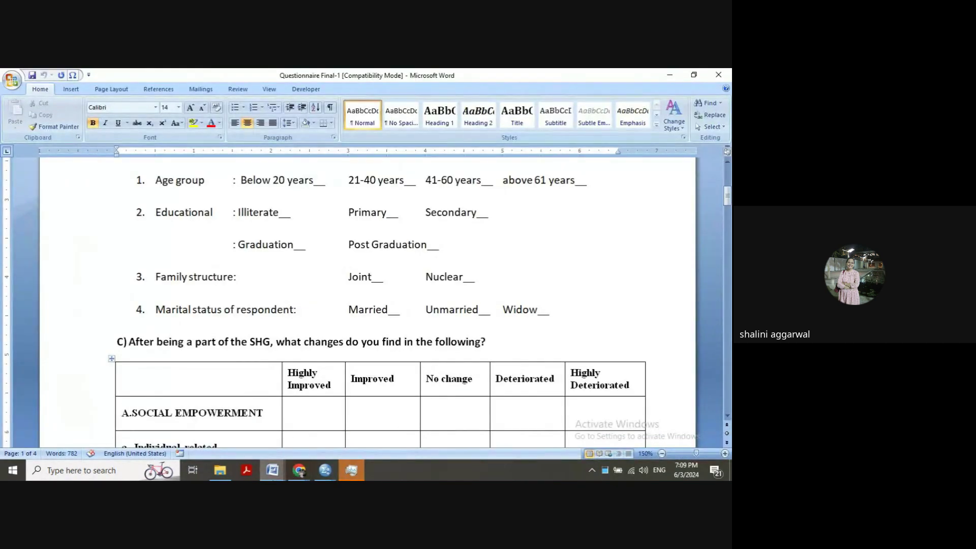
mouse_move(272, 470)
mouse_move(325, 471)
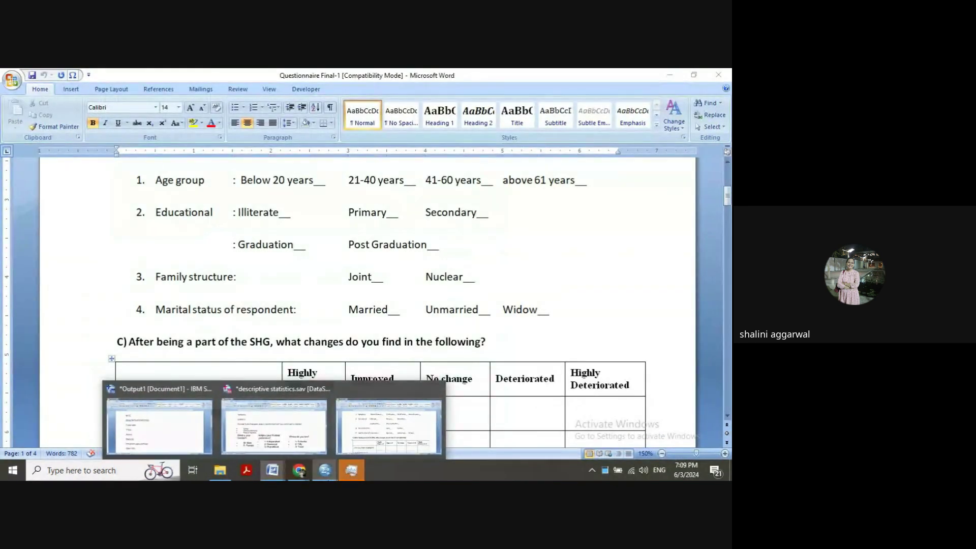
click(361, 428)
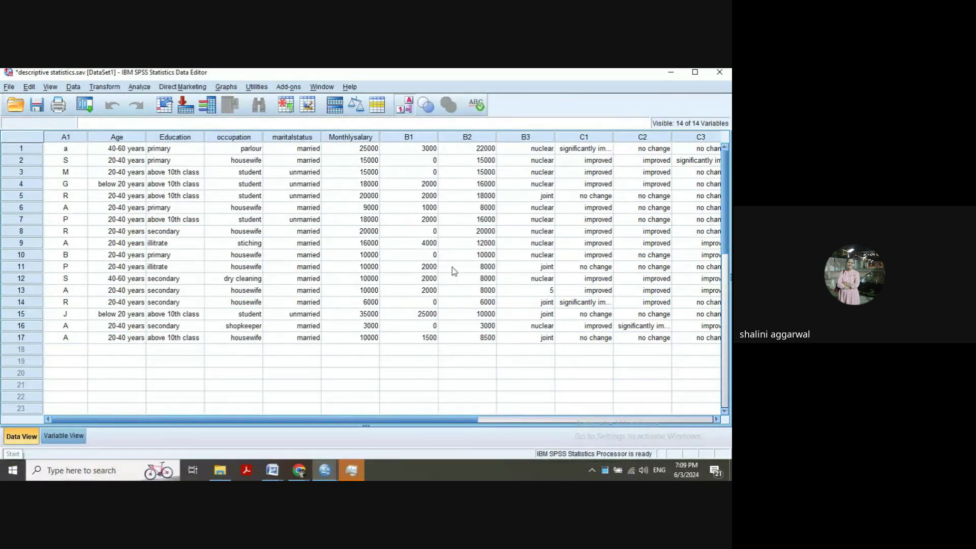
Minimize the SPSS and Word windows, open descriptive statistics from the final folder, and agree to continue although the file is in use.
click(678, 74)
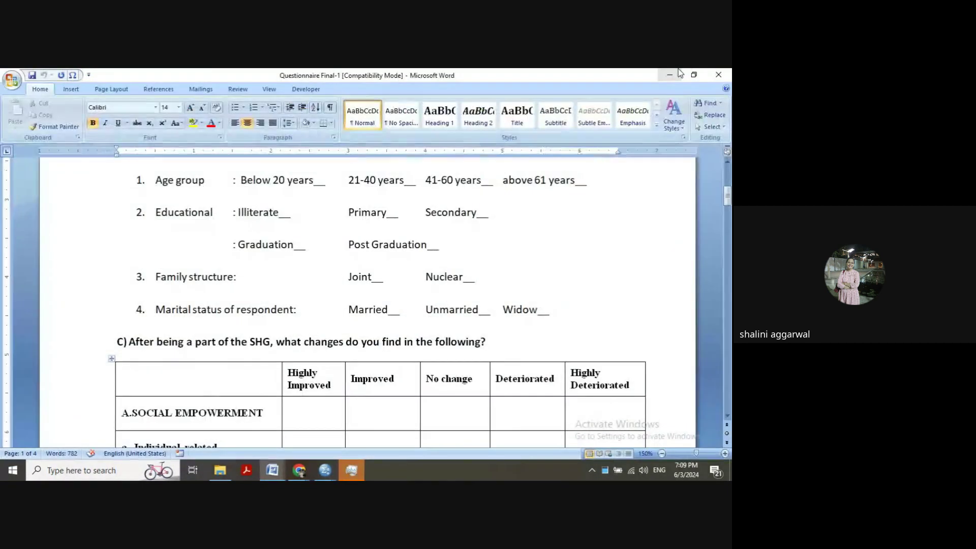
click(679, 74)
click(679, 73)
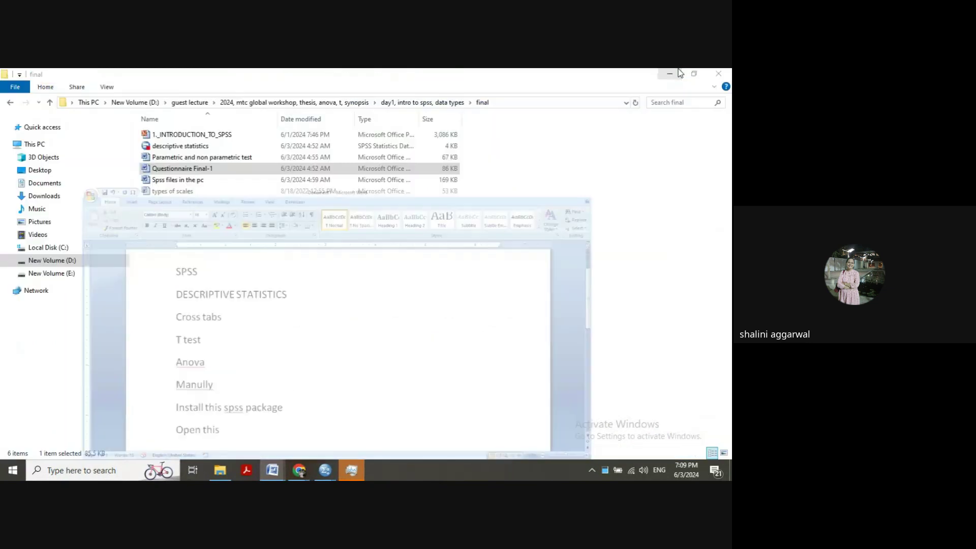
double_click(204, 146)
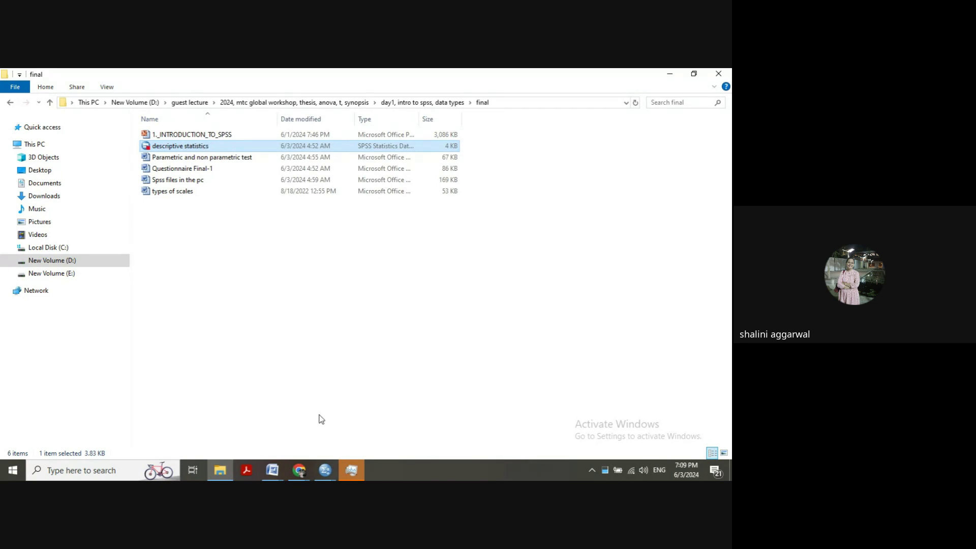
mouse_move(332, 472)
click(381, 418)
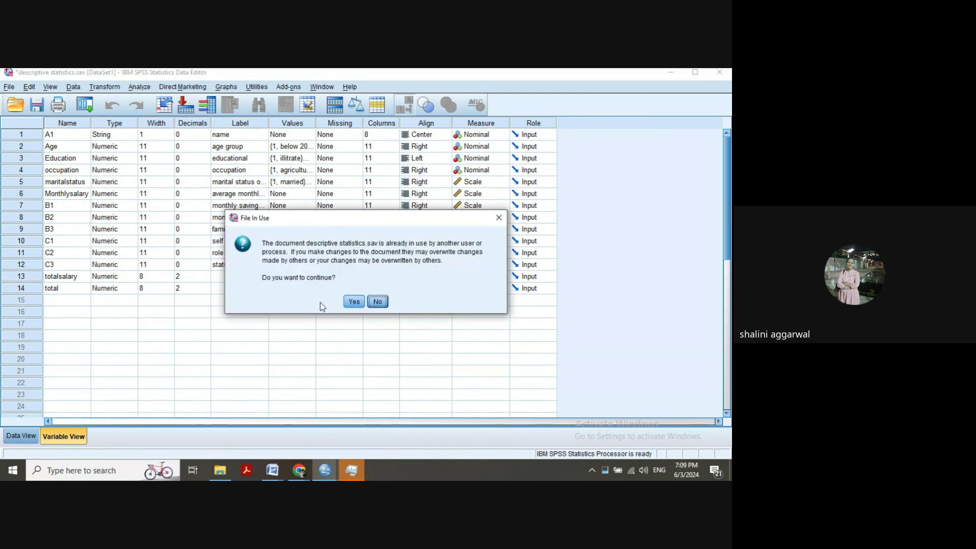
click(356, 302)
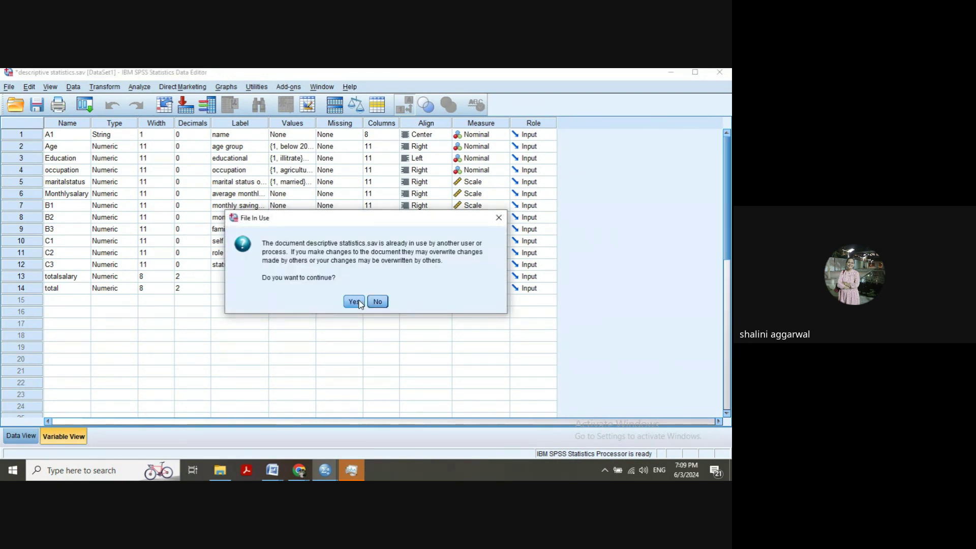
Agree to open the in-use data file and look at its contents in both Data View and Variable View.
click(354, 302)
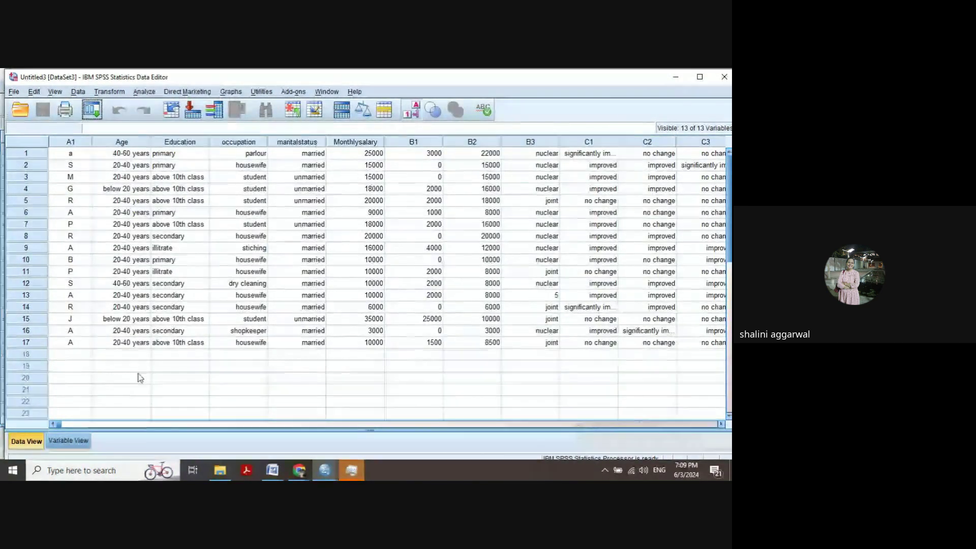
click(72, 440)
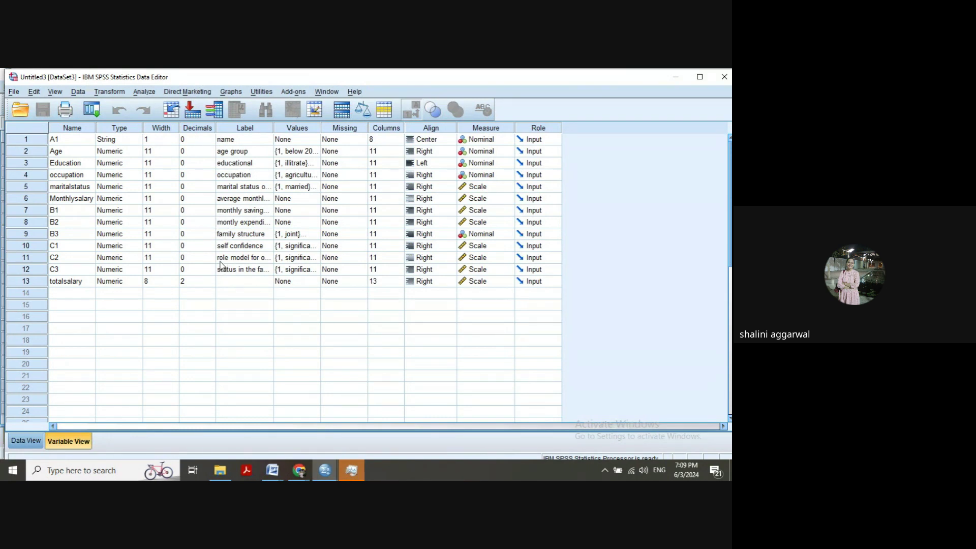
click(24, 443)
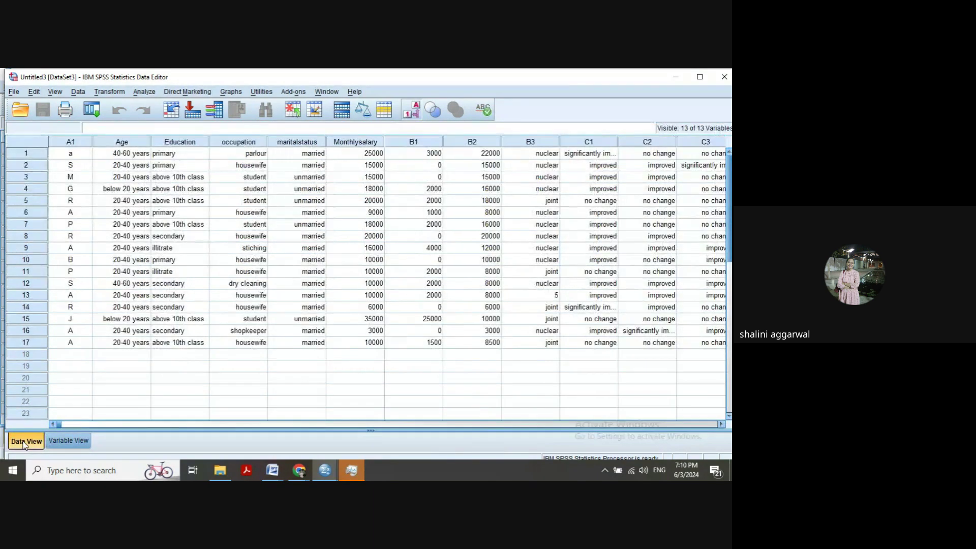
click(61, 444)
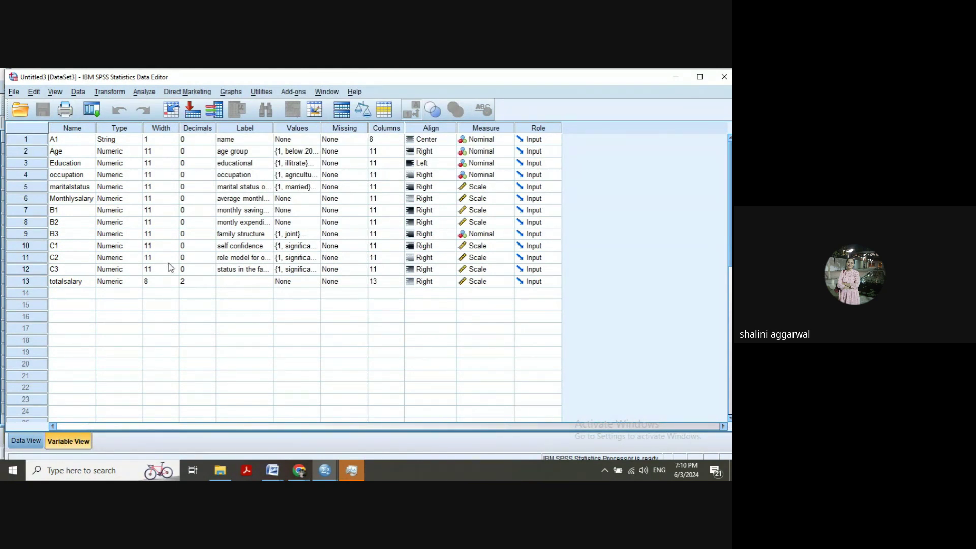
Look at the File options for creating and opening files, and switch to the Document1 notes in Word.
click(14, 91)
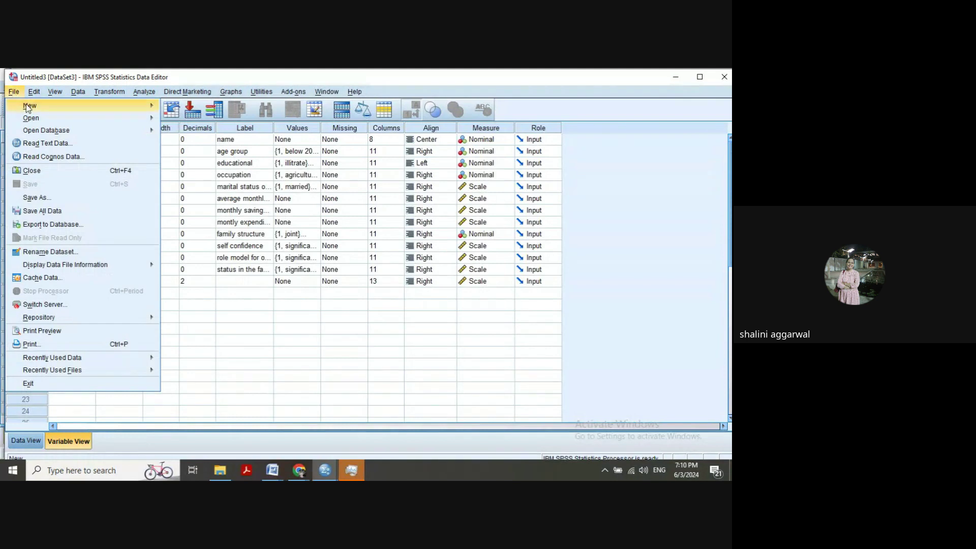
mouse_move(27, 107)
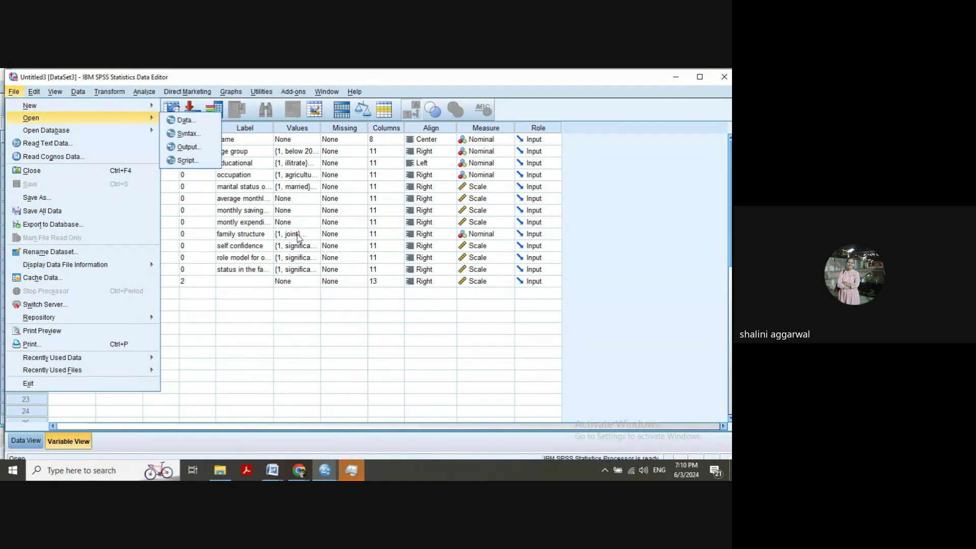
click(272, 471)
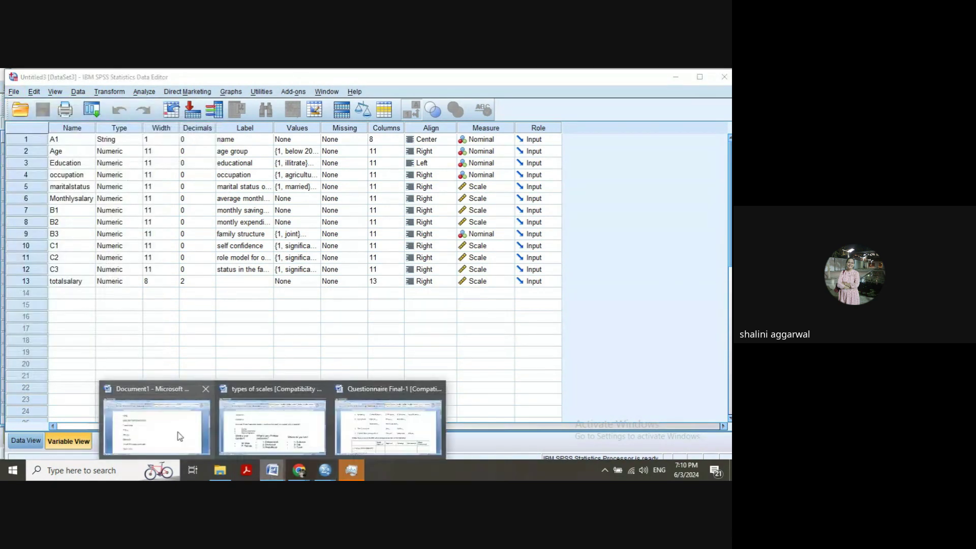
click(178, 434)
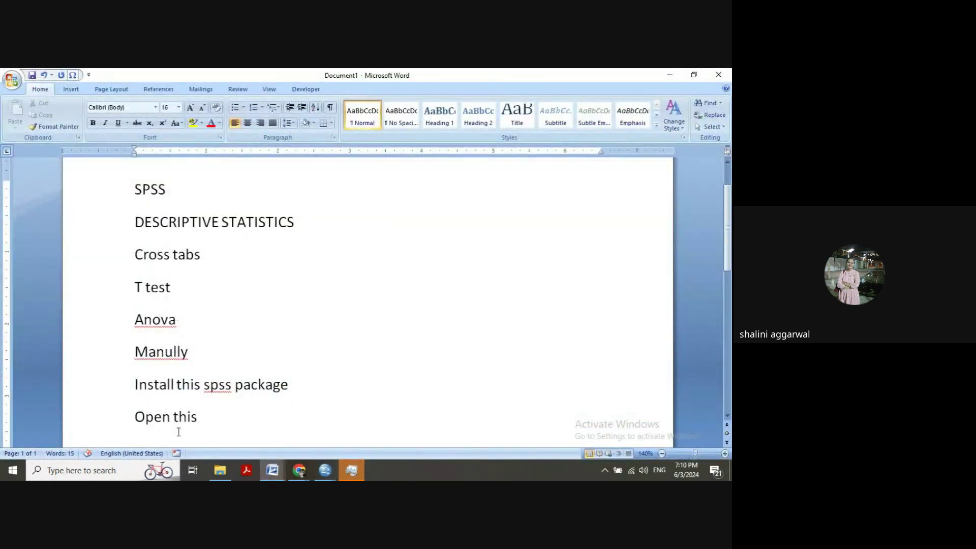
Switch to descriptive statistics.sav in SPSS and compare its Data View and Variable View, ending in Variable View.
mouse_move(325, 470)
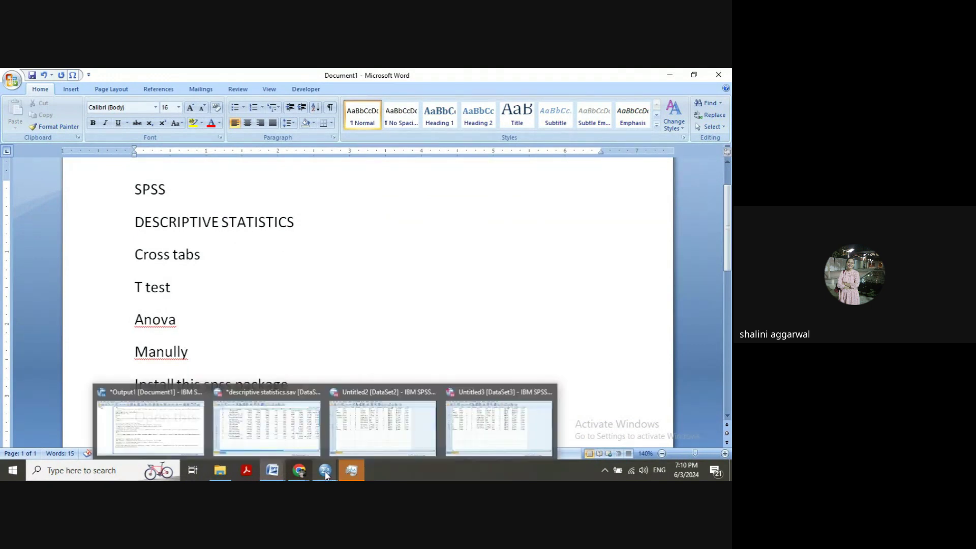
click(299, 450)
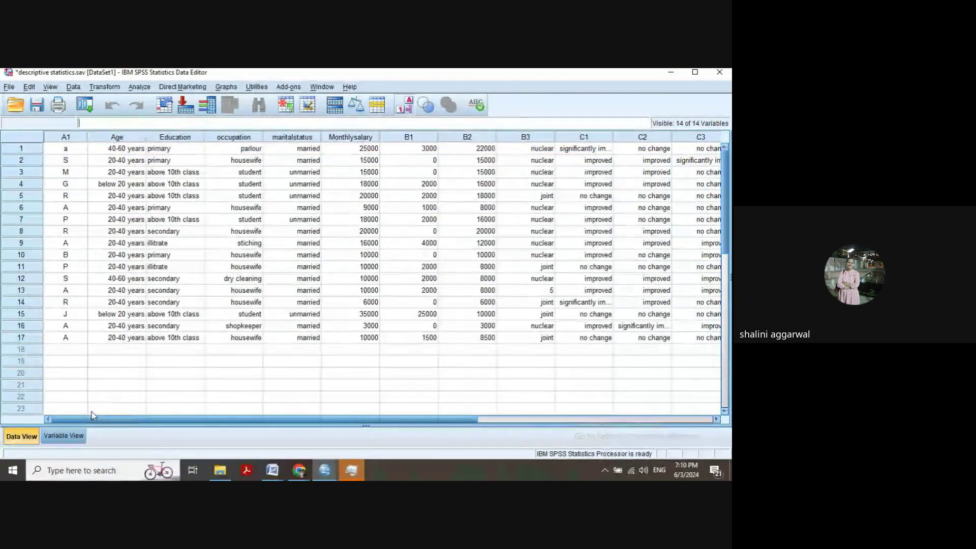
click(64, 436)
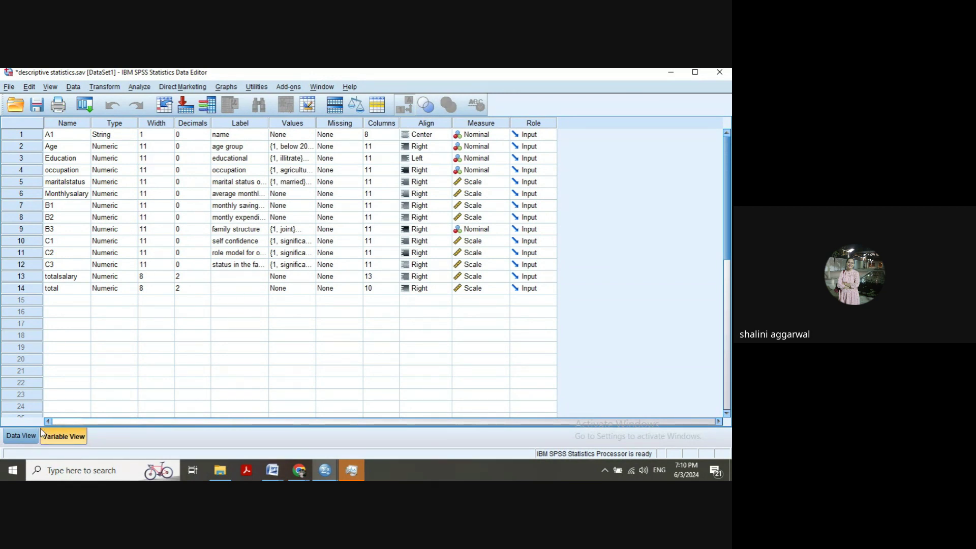
click(21, 436)
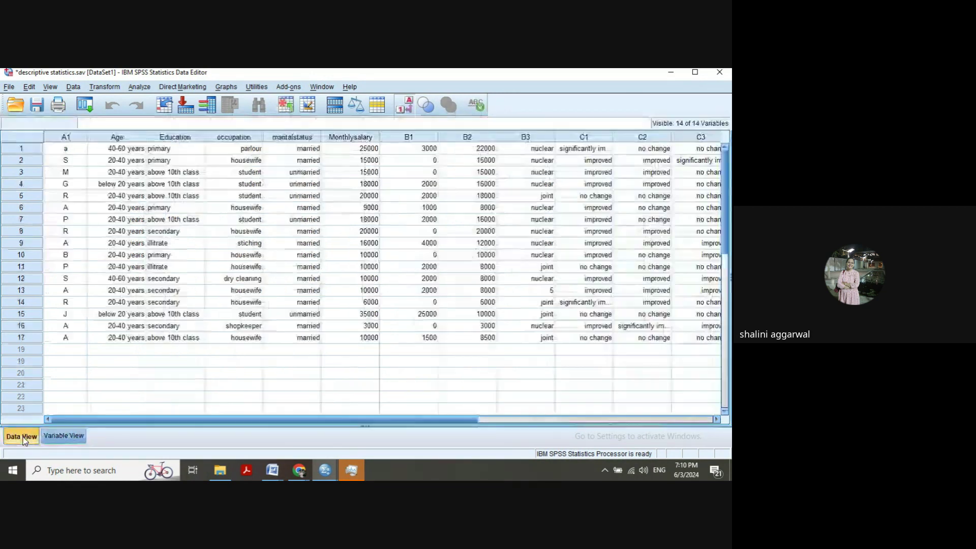
click(61, 438)
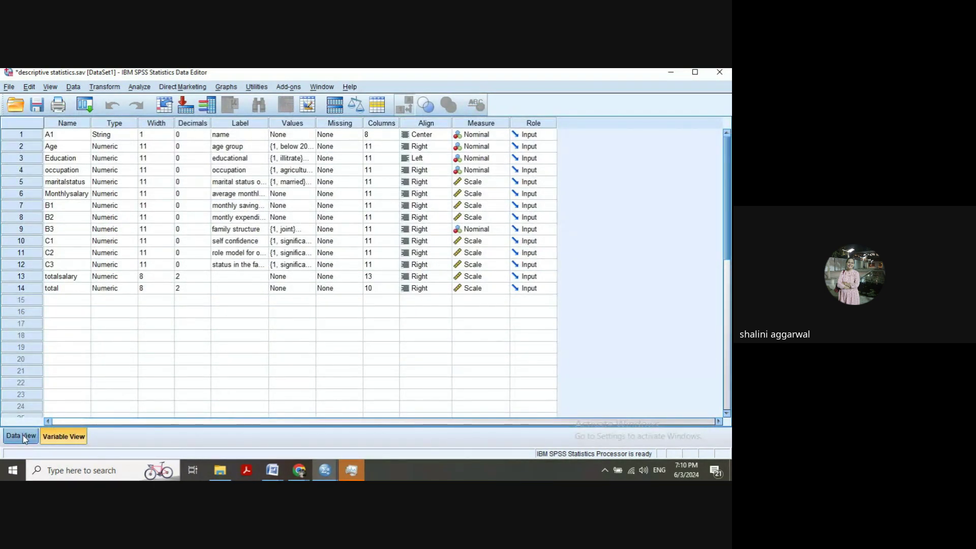
Bring up the Questionnaire Final-1 document, leave it, and reopen it in Word from the final folder.
mouse_move(281, 476)
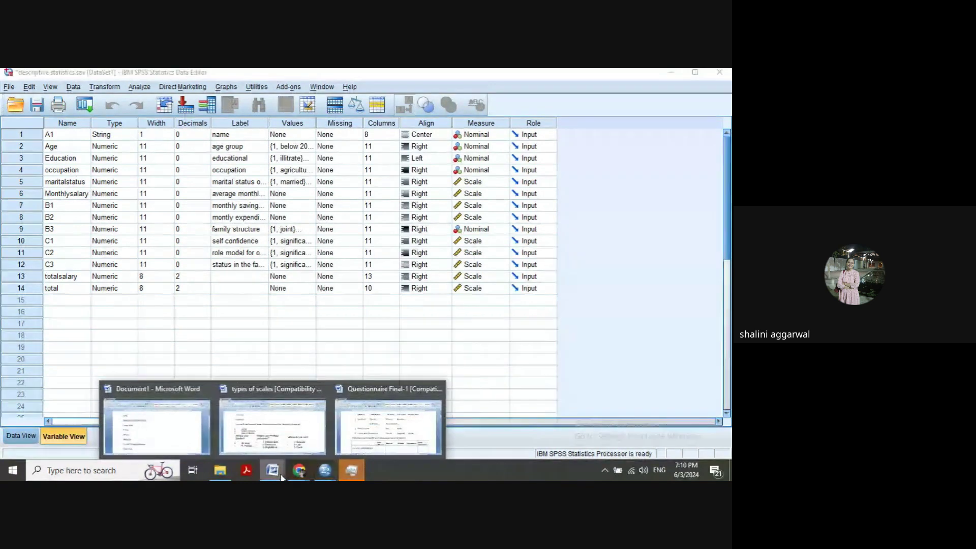
click(411, 407)
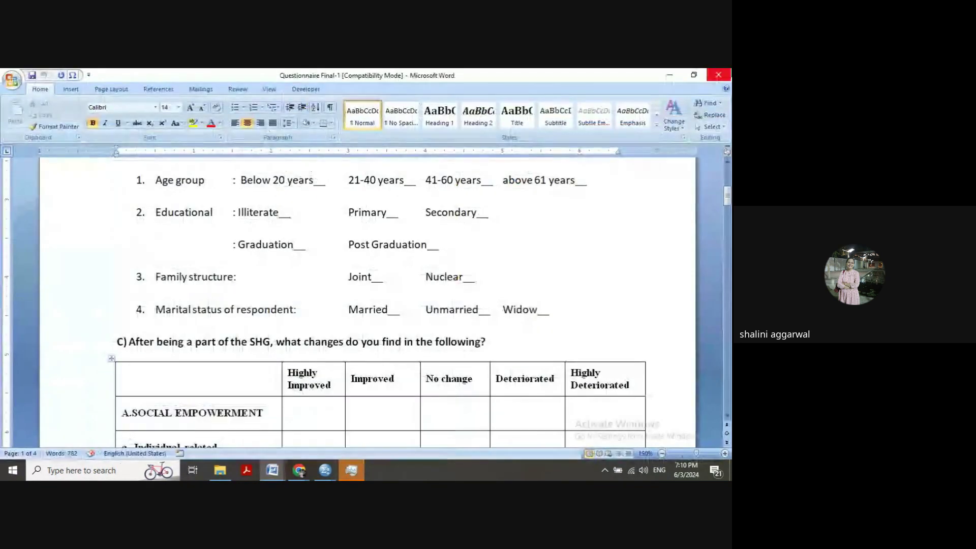
key(alt+Tab)
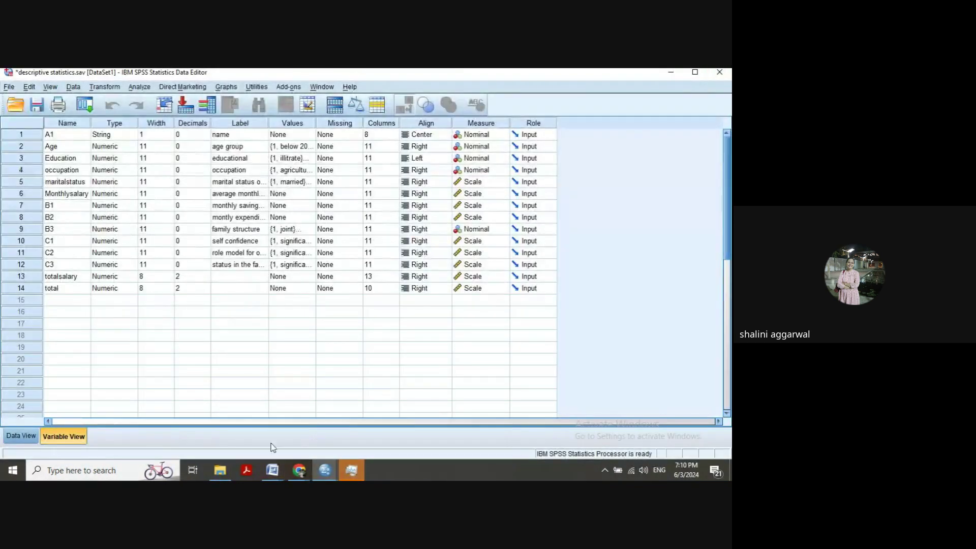
click(220, 470)
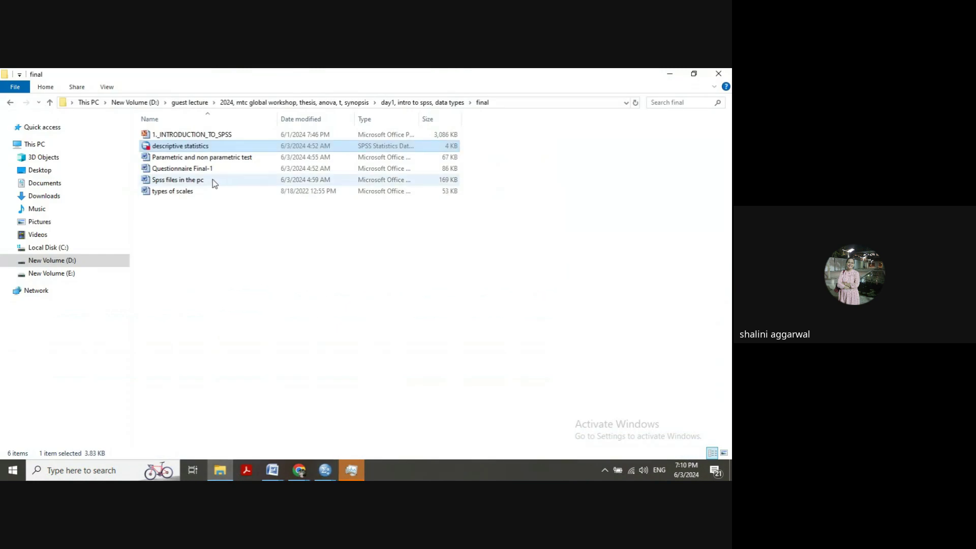
double_click(198, 168)
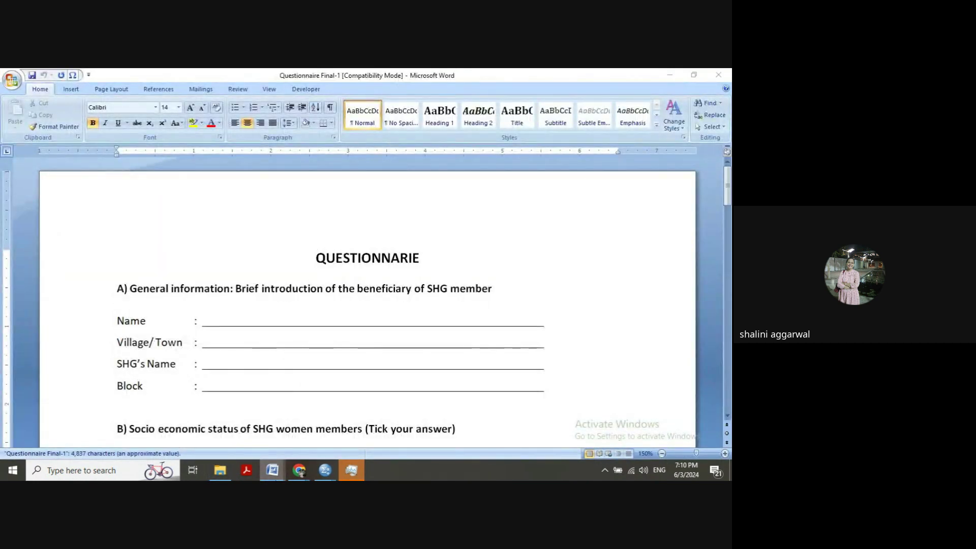
Add the line "There are three view in spss" below "Open this" in the Document1 notes in Word.
mouse_move(272, 470)
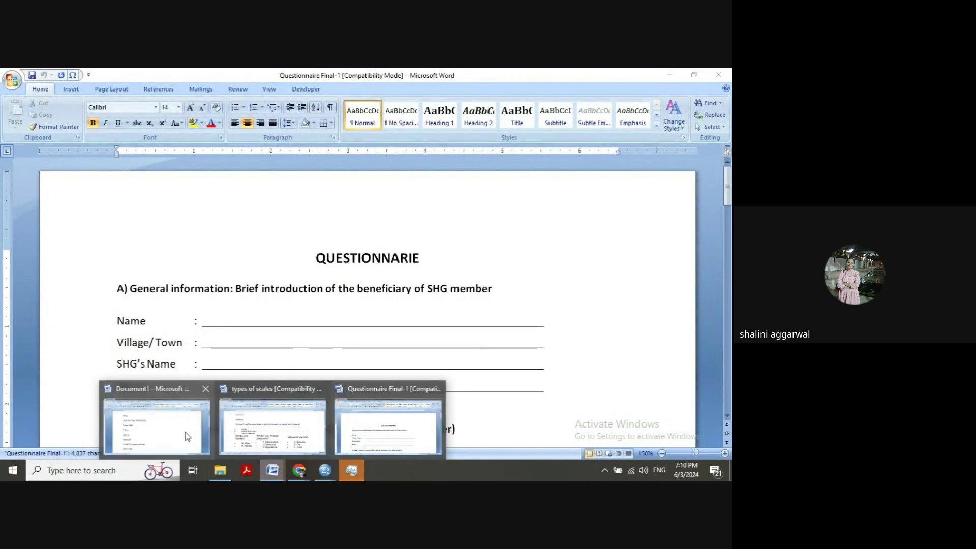
click(187, 435)
scroll(225, 428, down, 1)
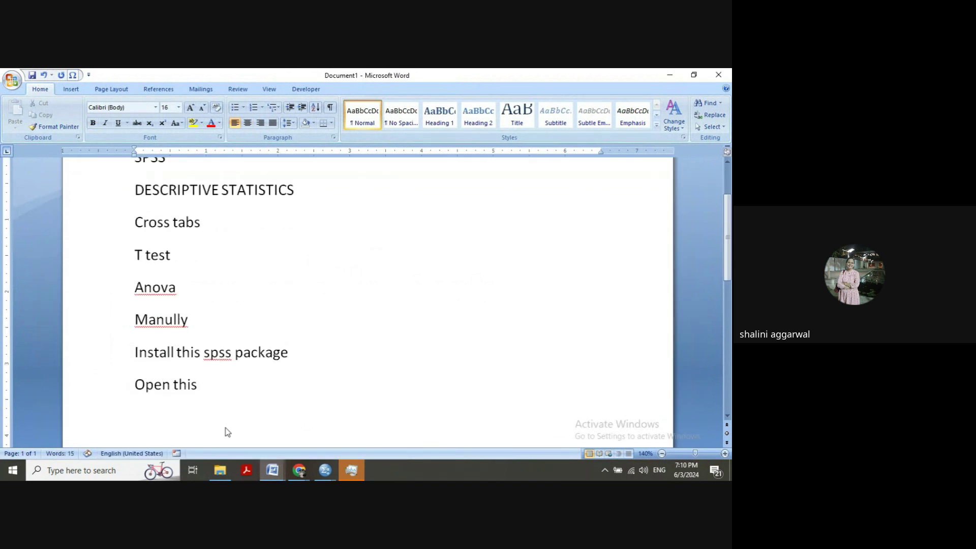
text(There are three v)
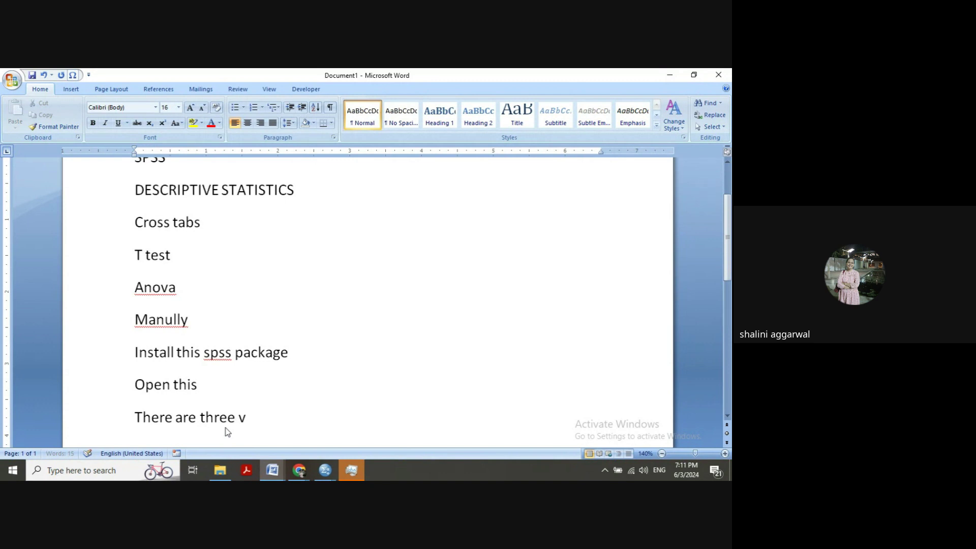
text(iew in spss)
key(Return)
Add a lettered list with the items "Variable view", "Data view" and "Output window".
text(a. variable view)
key(Return)
text(data view)
key(Return)
text(output view)
key(BackSpace)
key(BackSpace)
key(BackSpace)
key(BackSpace)
text(window)
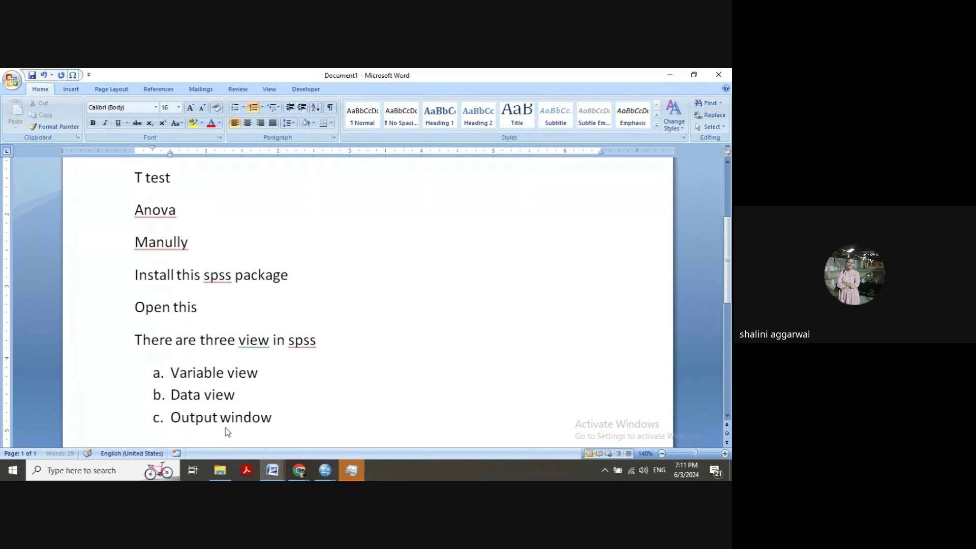
End the lettered list and add "Variable view" as a plain line below it.
key(Return)
key(BackSpace)
key(BackSpace)
text(variable view)
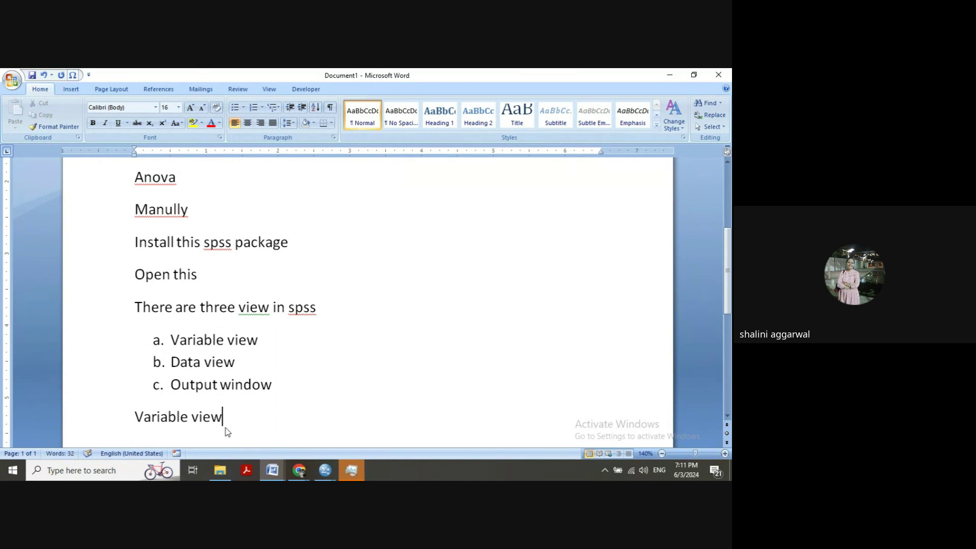
Switch to the Untitled2 Data Editor in SPSS and create a new empty data file.
mouse_move(325, 474)
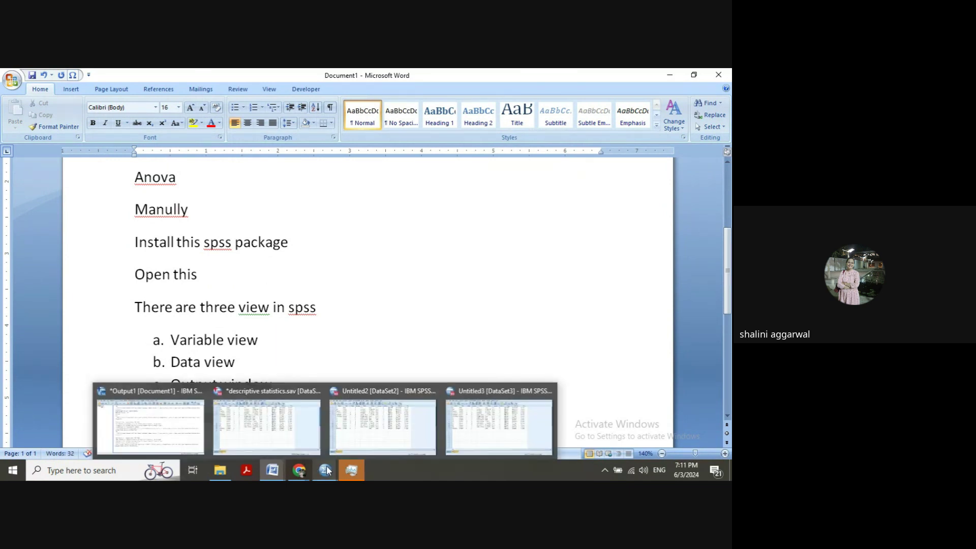
click(350, 442)
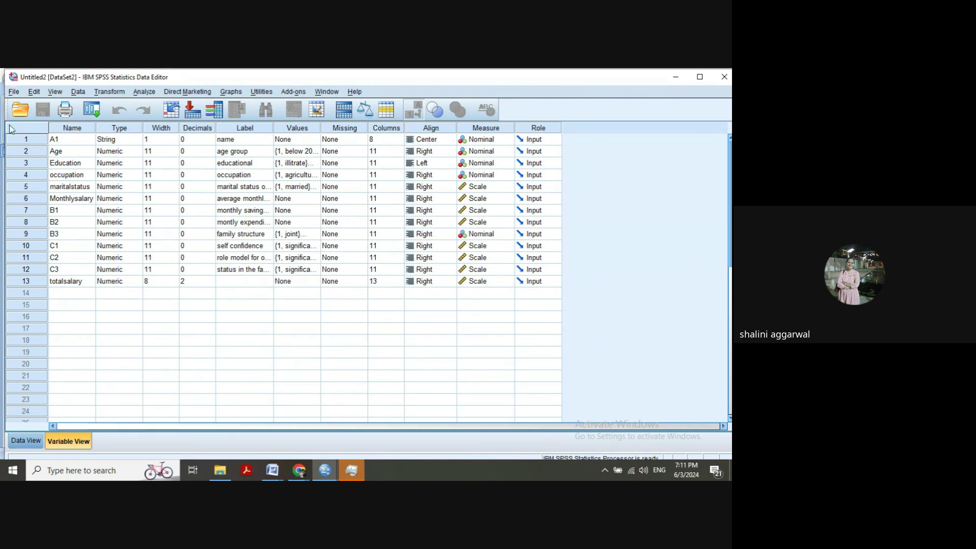
click(14, 94)
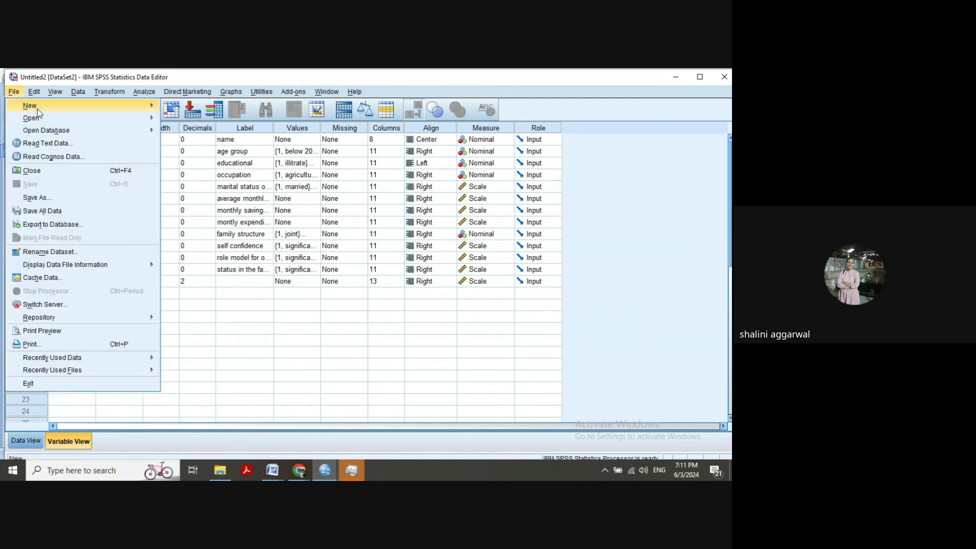
mouse_move(56, 107)
click(178, 108)
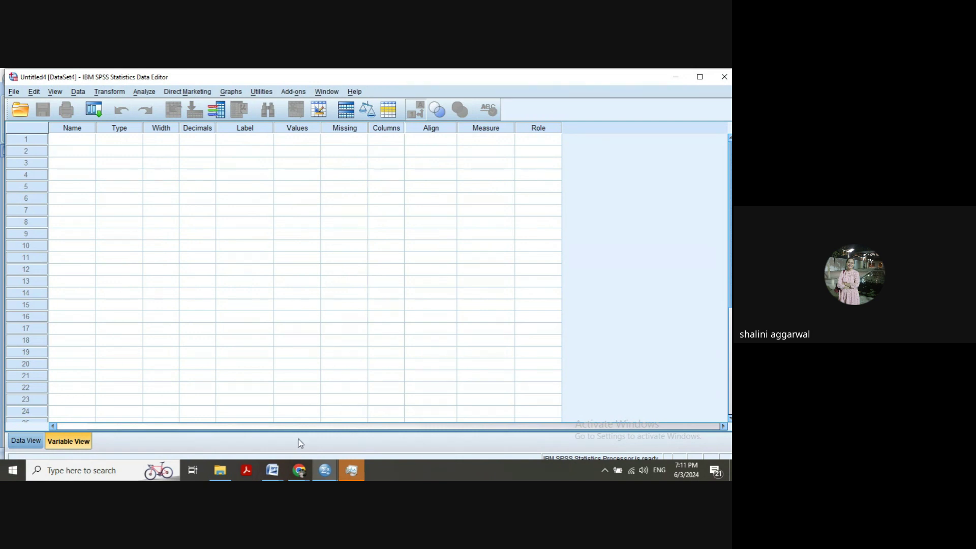
Review sections A to C of Questionnaire Final-1 in Word and return to the empty Untitled4 dataset in SPSS.
click(272, 471)
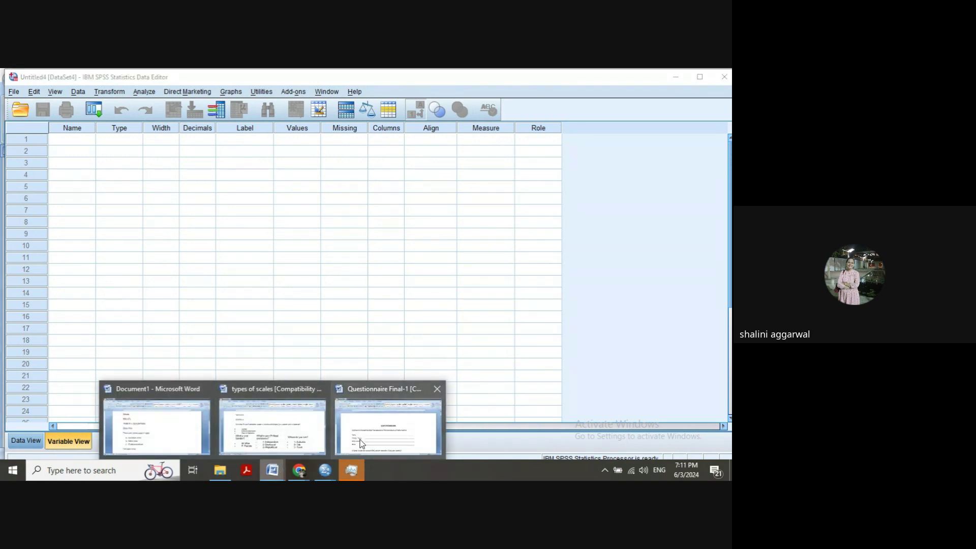
click(362, 442)
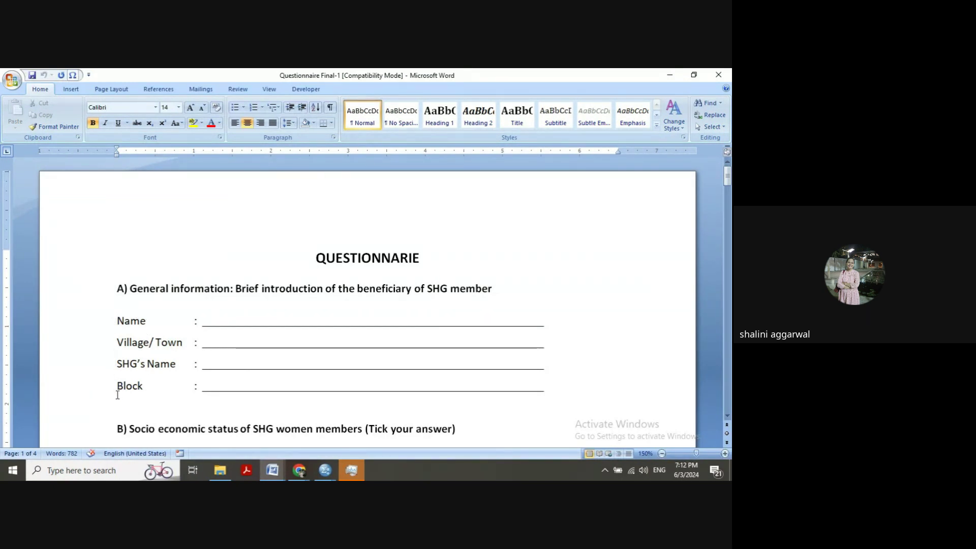
scroll(366, 305, down, 5)
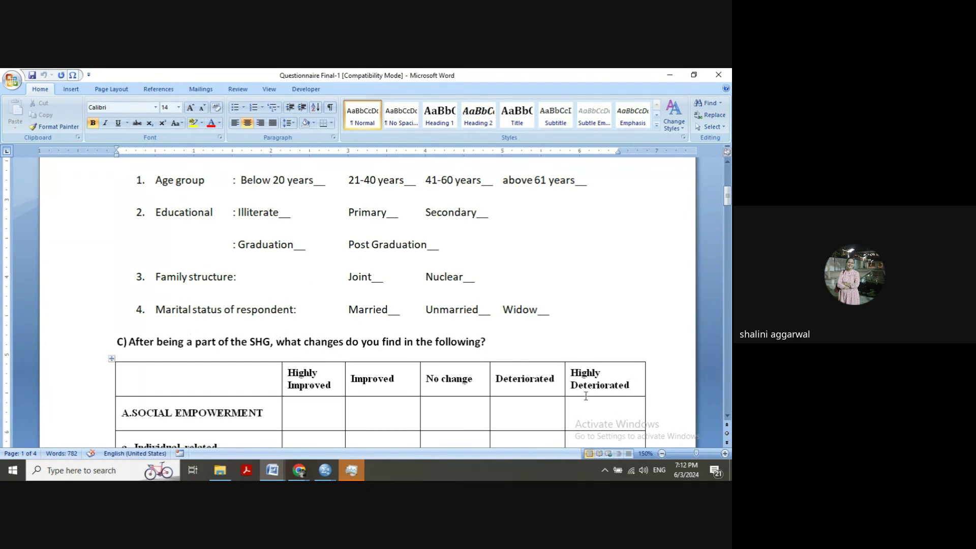
drag(727, 417, 727, 418)
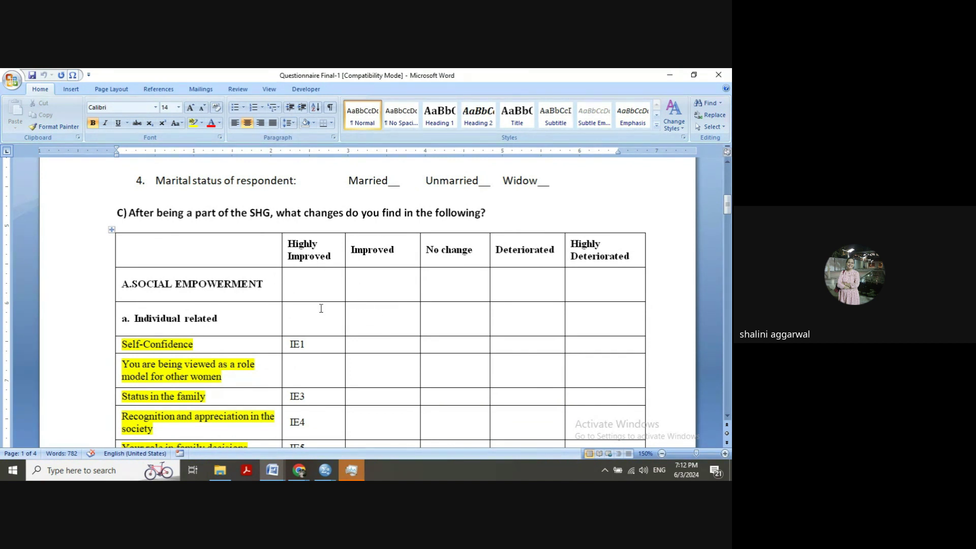
click(728, 183)
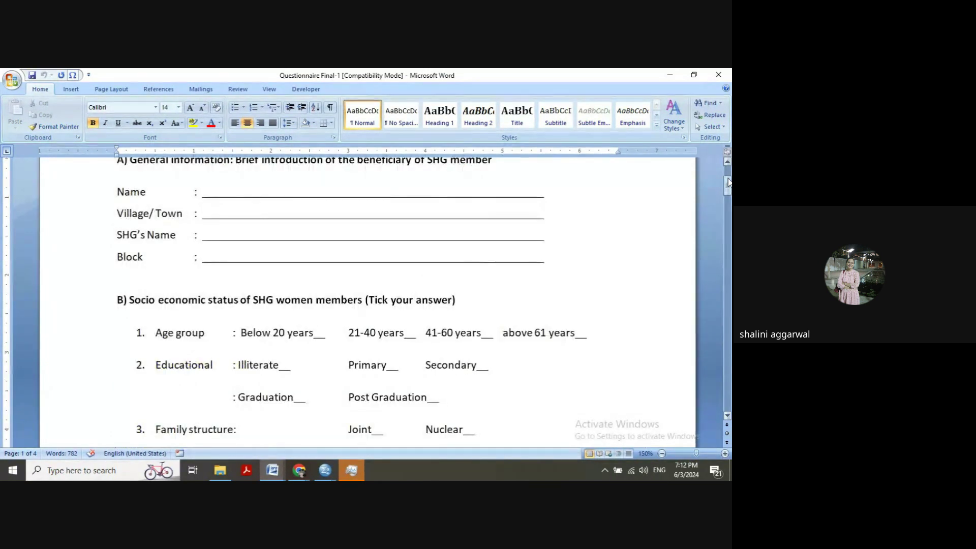
click(729, 174)
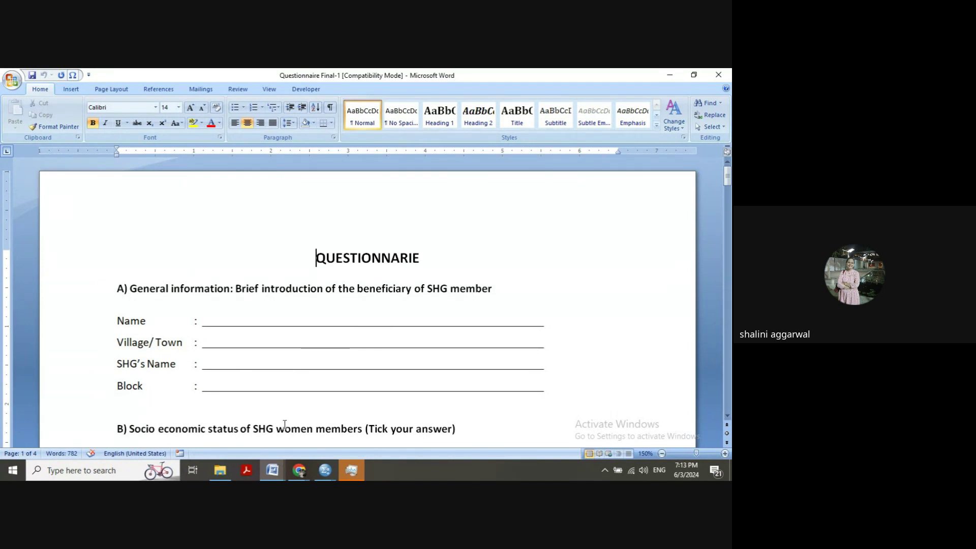
mouse_move(320, 470)
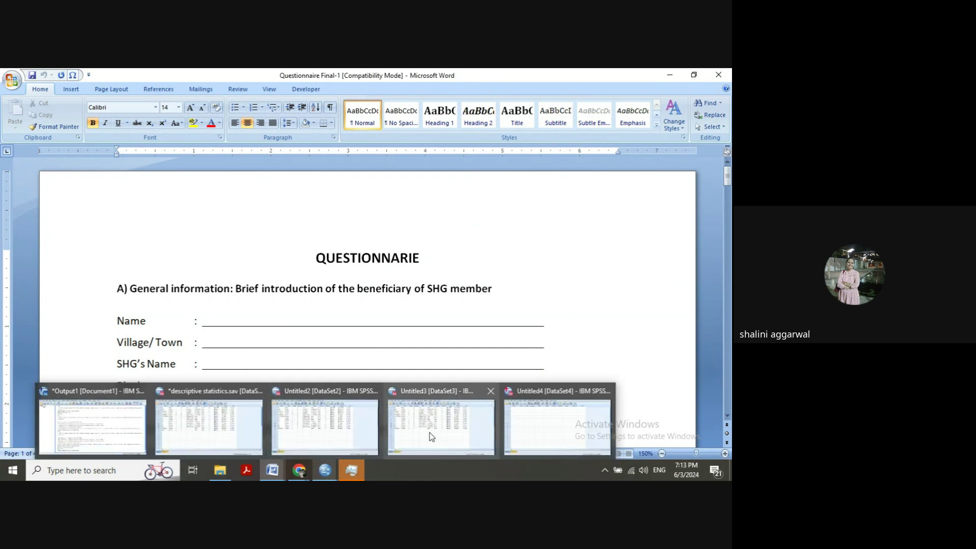
click(569, 432)
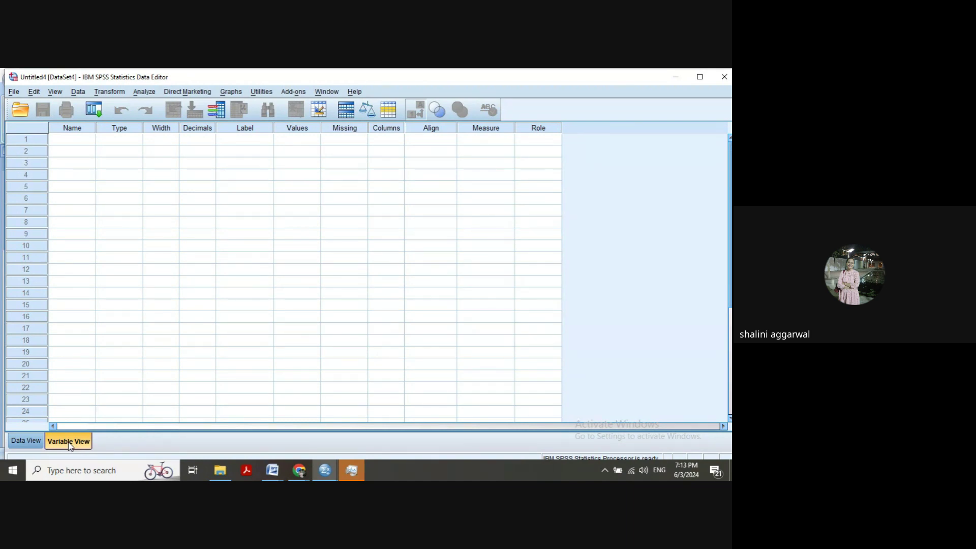
Compare the empty dataset's Data View and Variable View, and switch to Questionnaire Final-1 in Word to read its general information section.
click(36, 444)
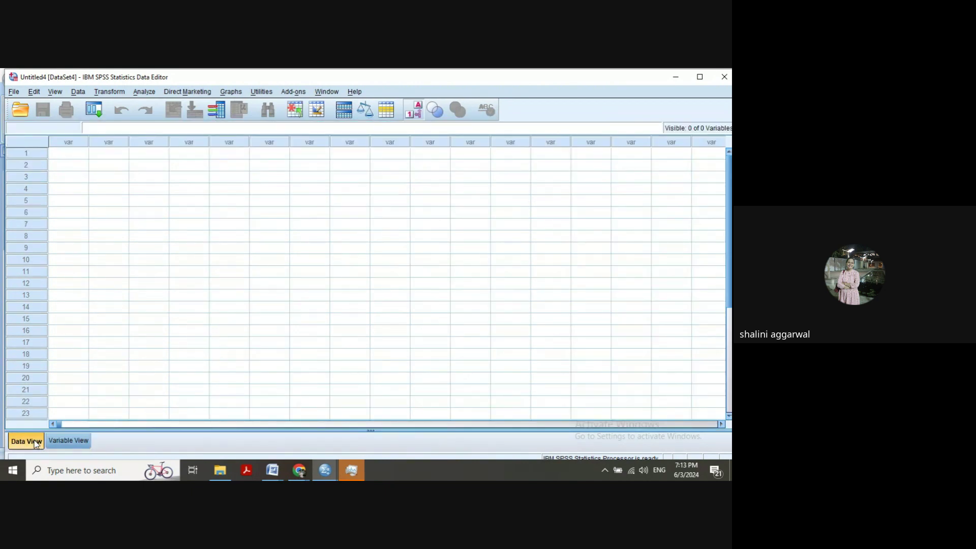
click(89, 446)
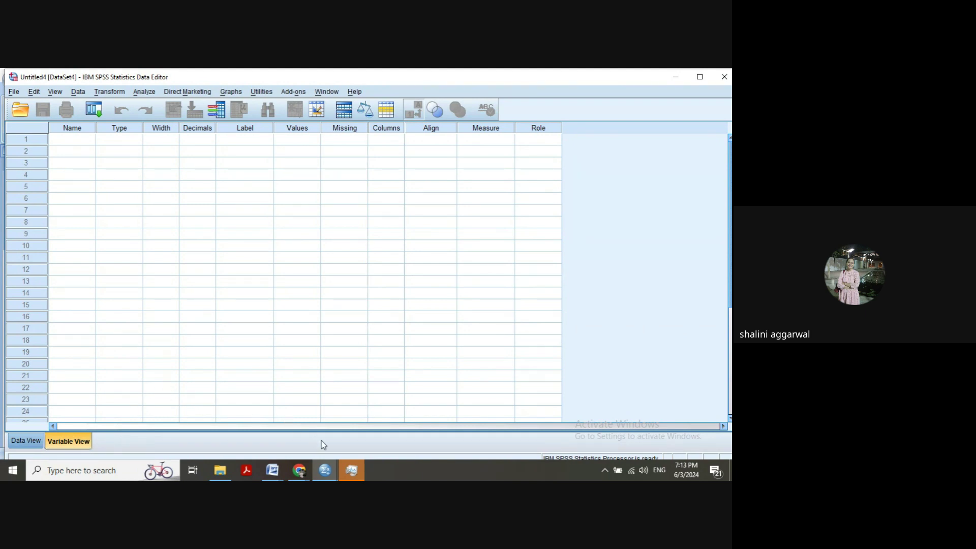
mouse_move(279, 471)
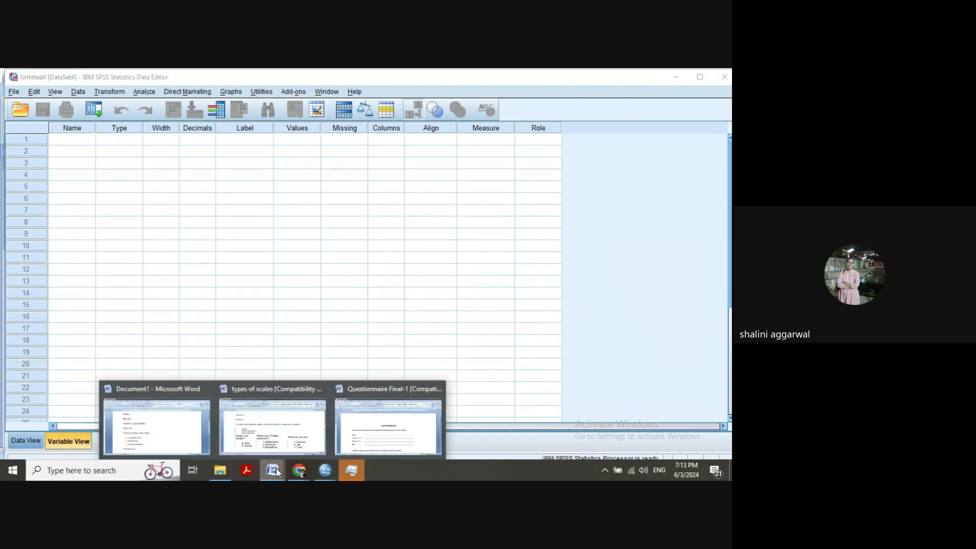
click(389, 422)
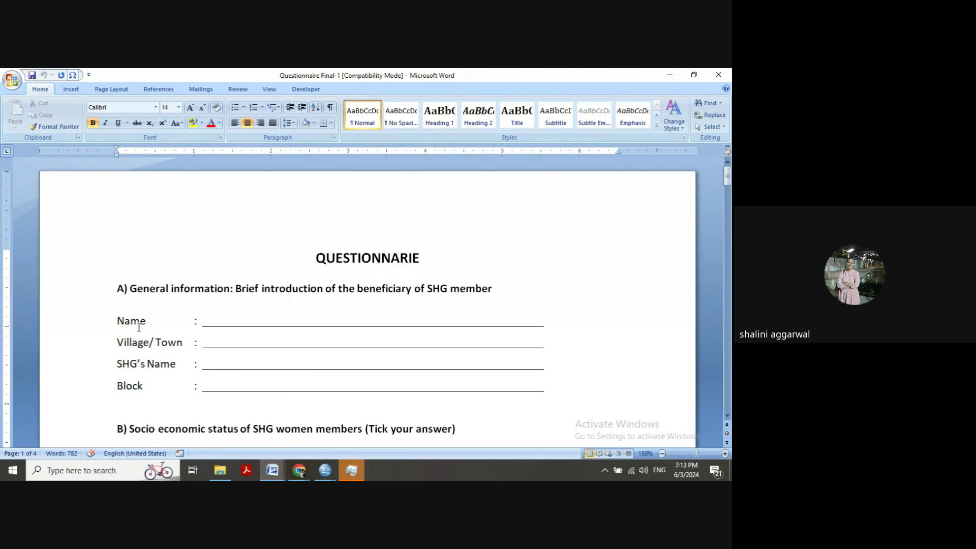
Switch to the Untitled2 dataset in SPSS and close it.
mouse_move(325, 474)
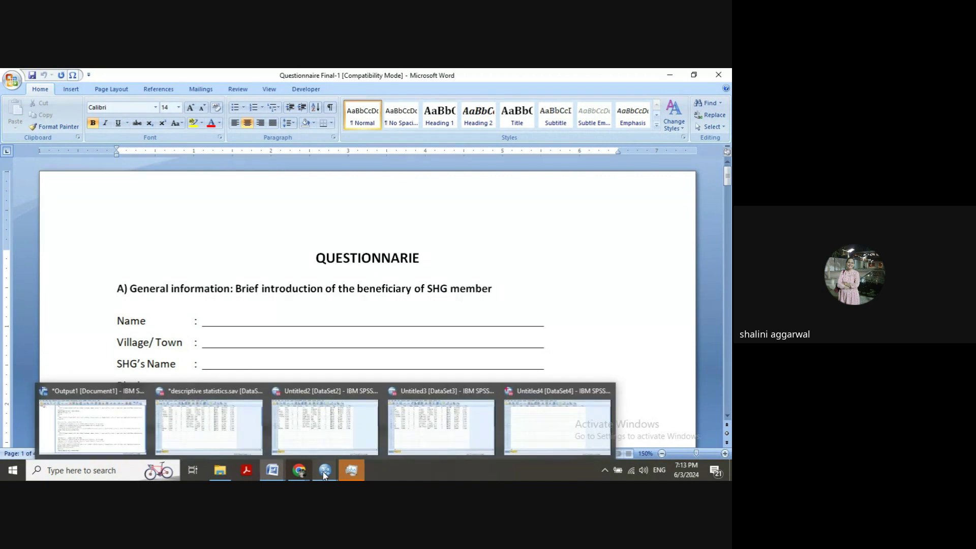
click(322, 435)
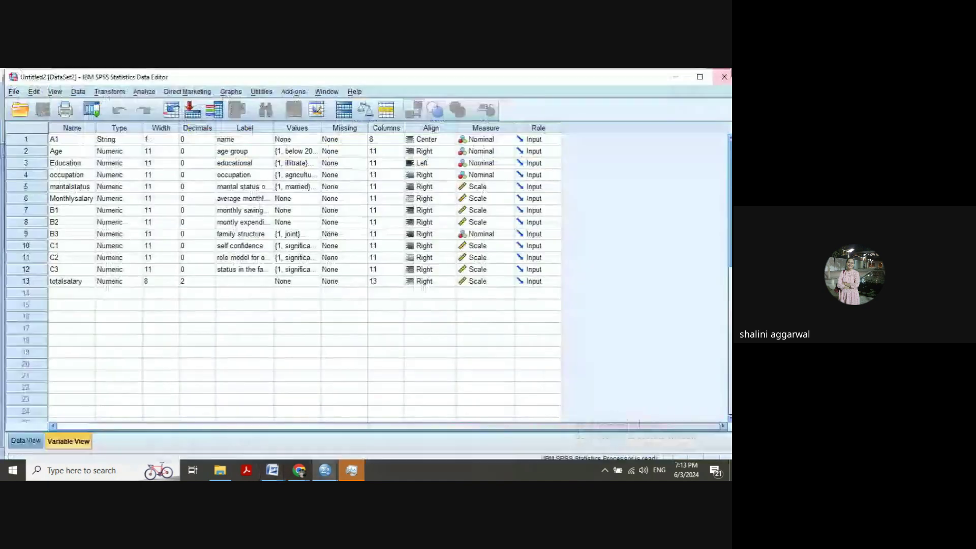
click(724, 76)
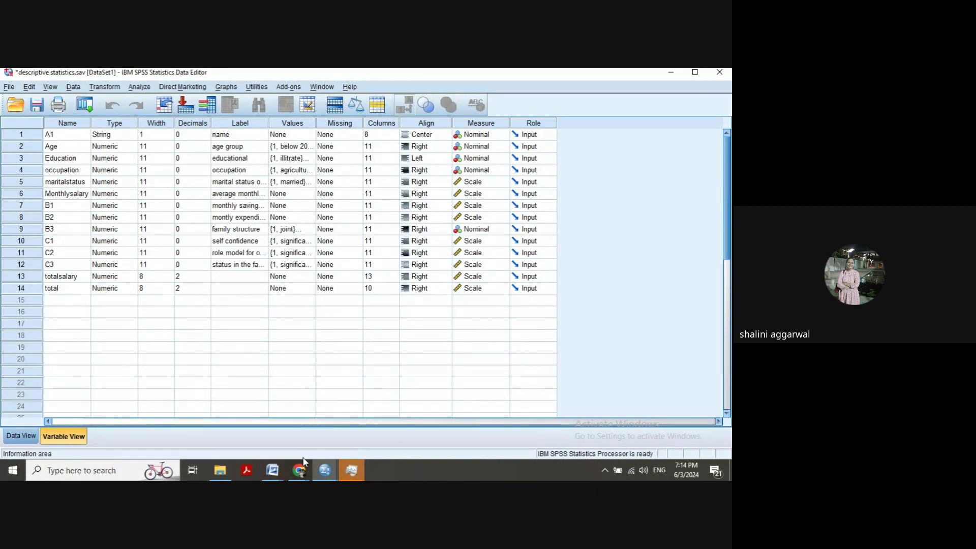
Check the Name field in Questionnaire Final-1 in Word and add a variable called "name" to the Untitled4 dataset in SPSS.
click(273, 470)
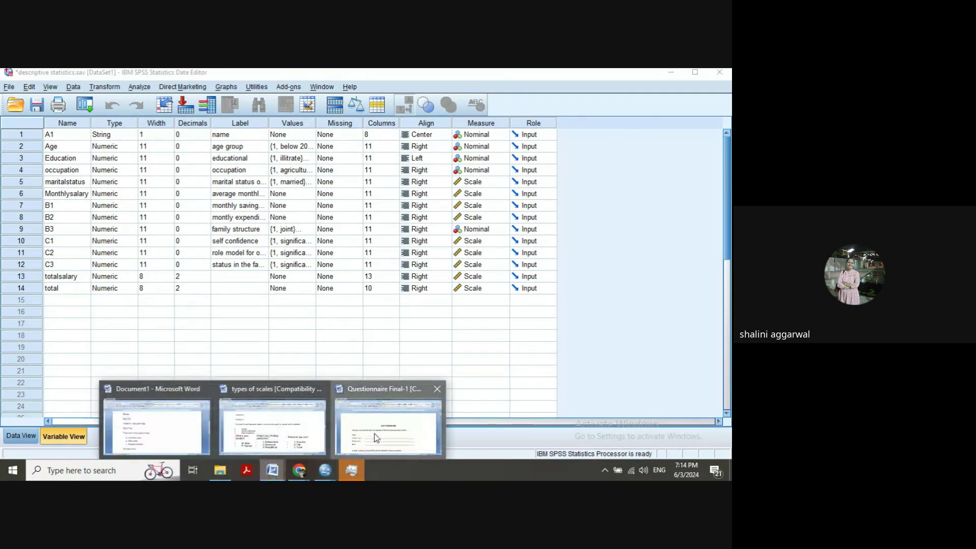
click(374, 433)
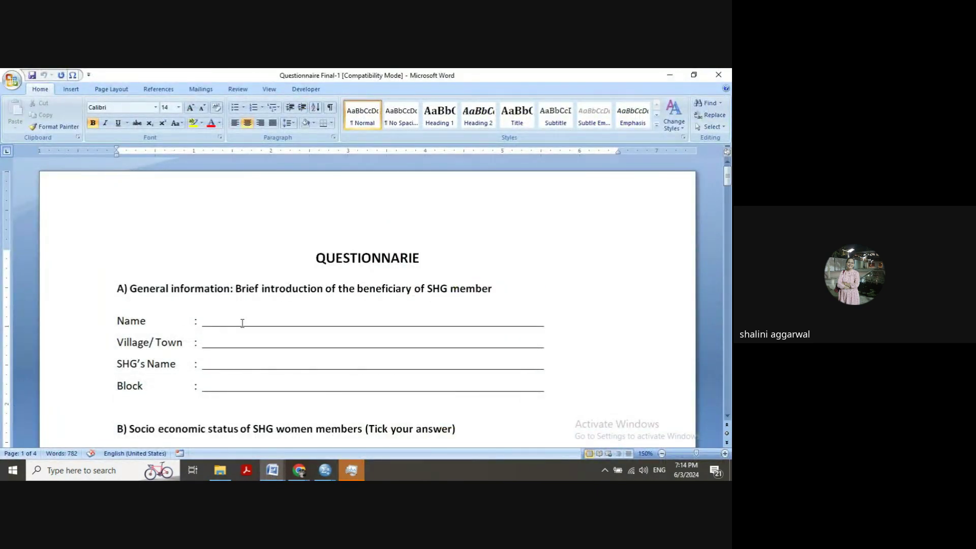
click(325, 471)
click(516, 425)
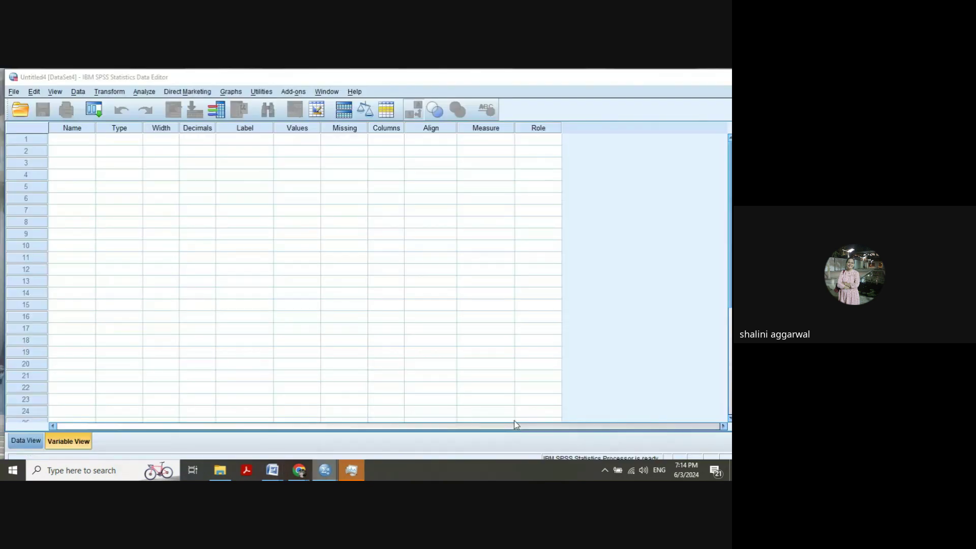
click(75, 141)
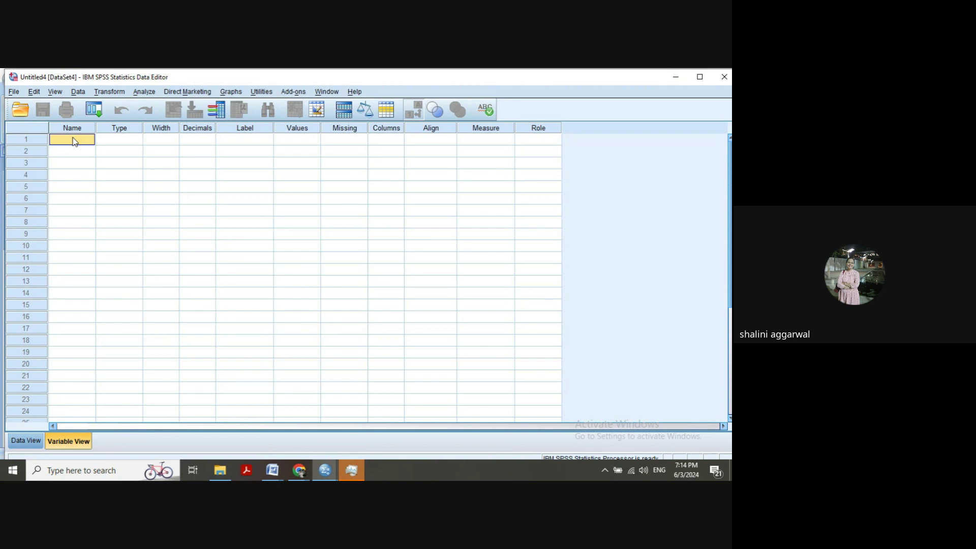
text(name)
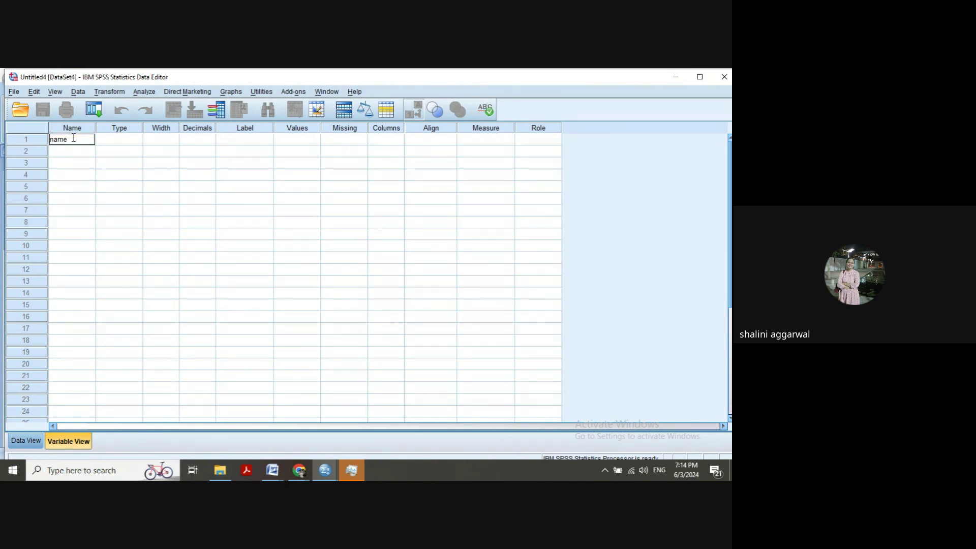
click(102, 142)
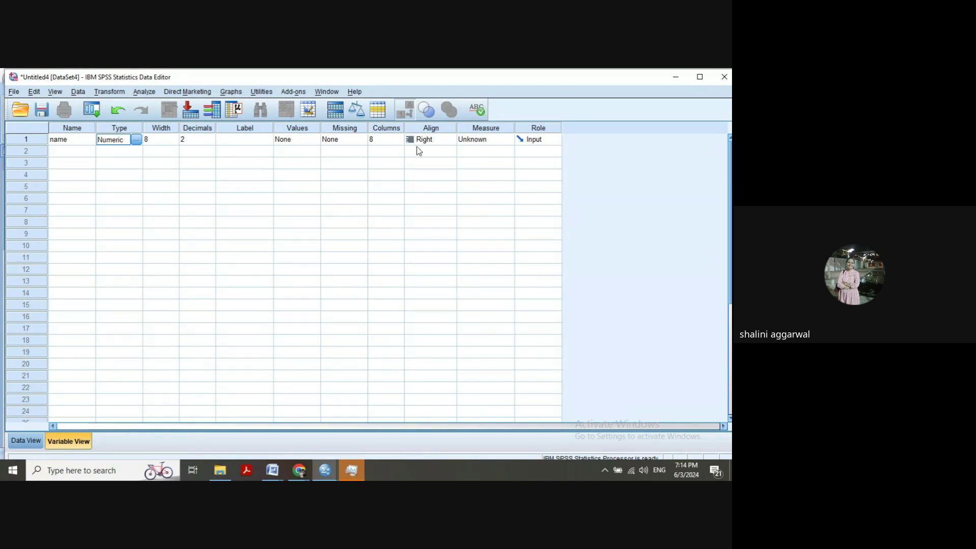
Recheck the Name field in Questionnaire Final-1 in Word and set the name variable's type to String in the Untitled4 dataset in SPSS.
click(276, 470)
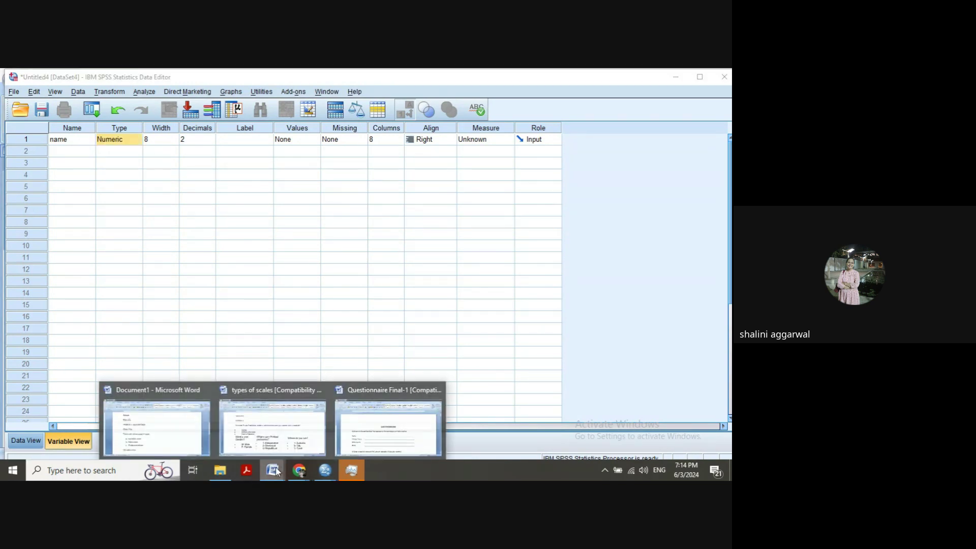
click(370, 433)
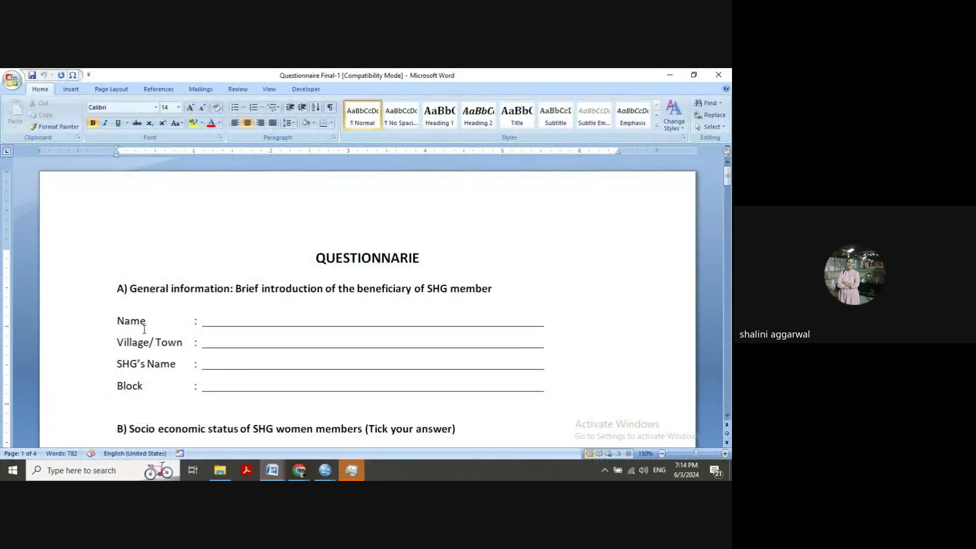
click(325, 470)
click(487, 433)
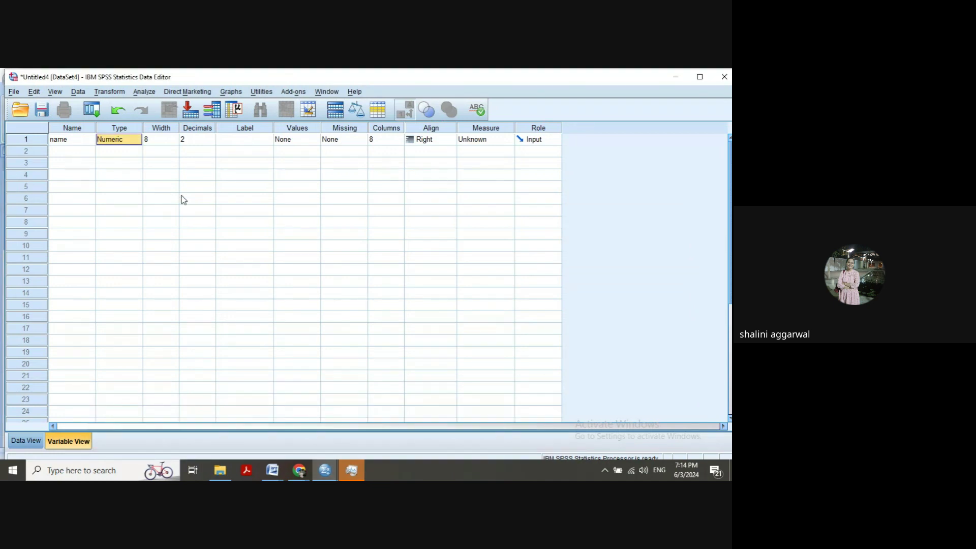
click(66, 144)
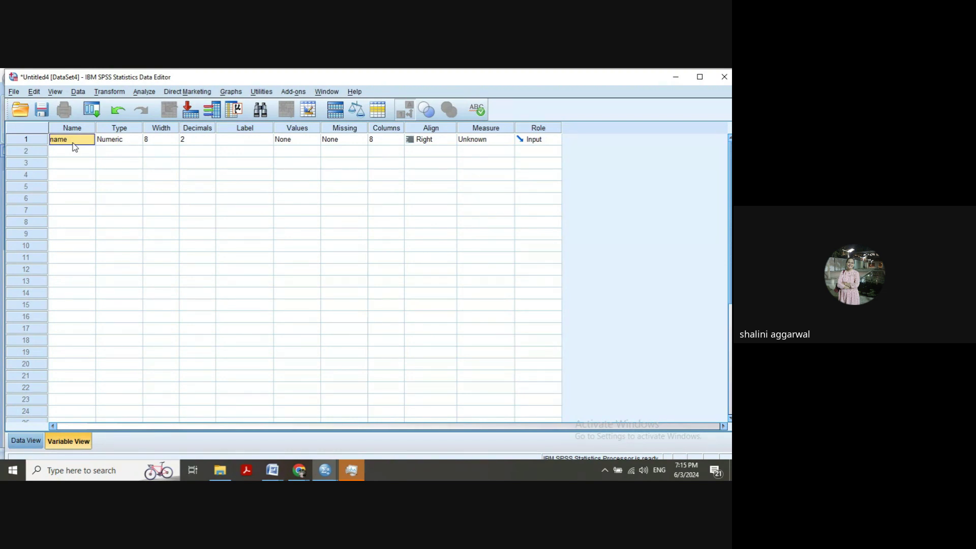
click(132, 143)
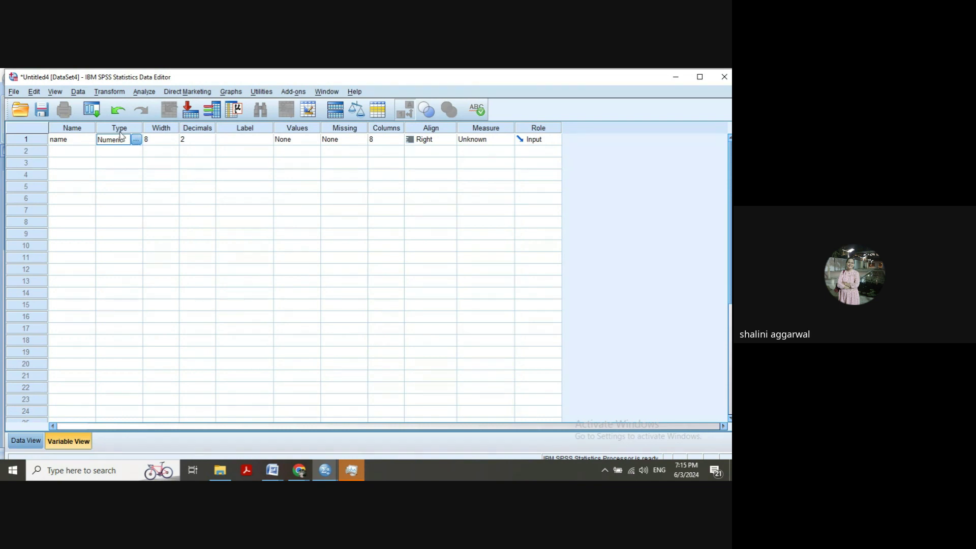
click(136, 141)
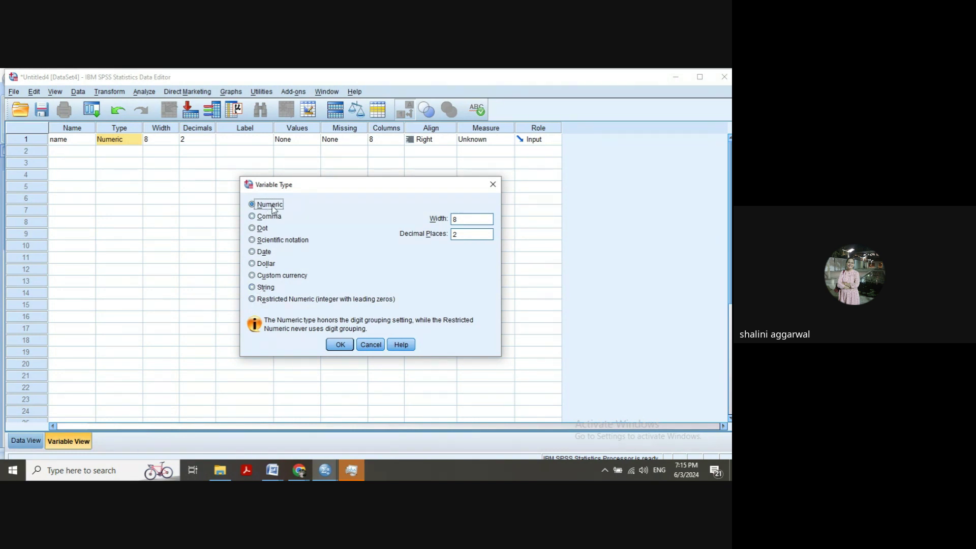
click(252, 287)
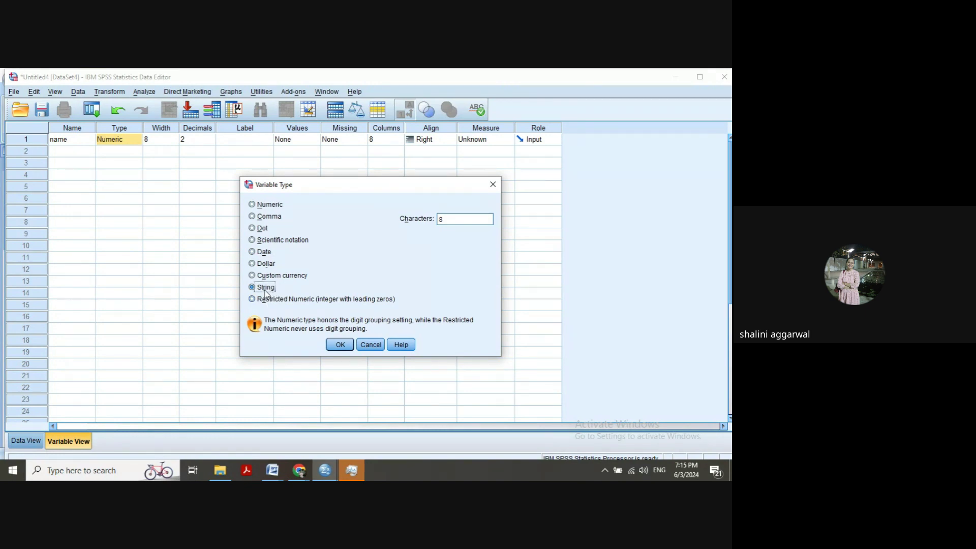
click(341, 347)
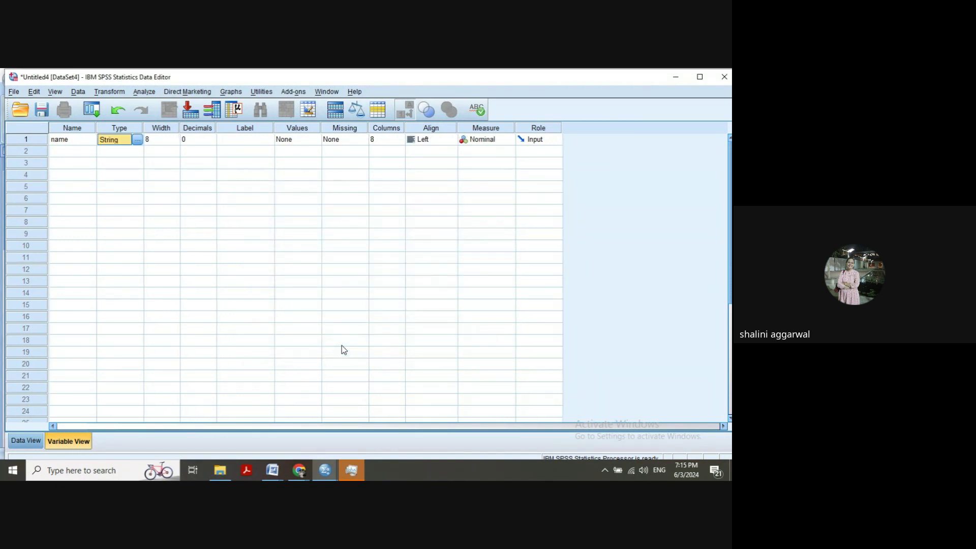
Reduce the name variable's width to 1 and enter "a" as its first case in Data View.
click(173, 142)
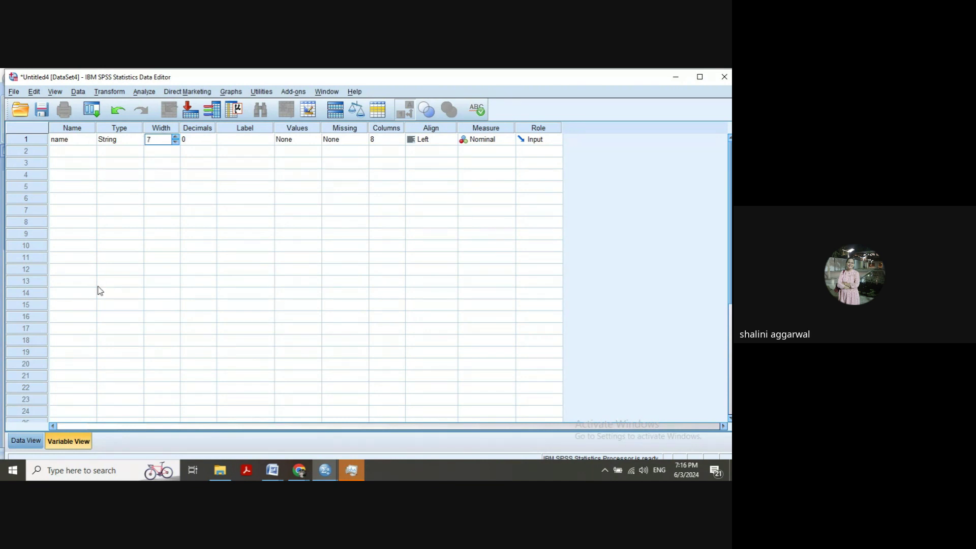
click(175, 142)
click(26, 442)
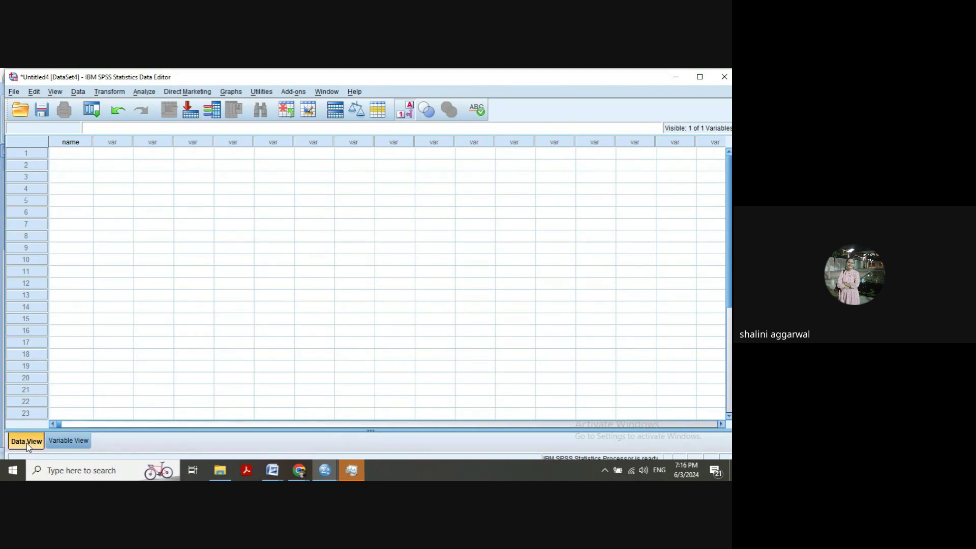
click(84, 157)
text(a)
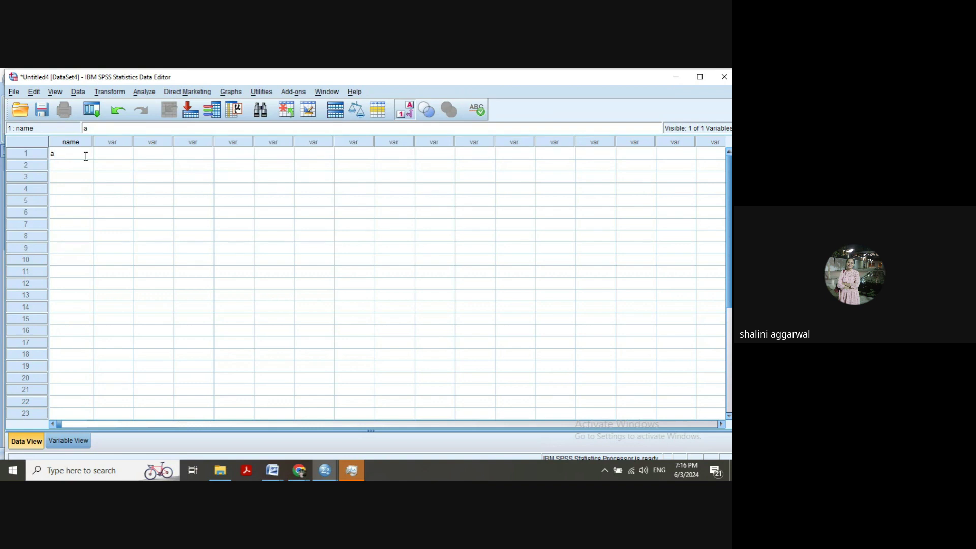
Set the name variable's width to 8 in Variable View.
click(74, 444)
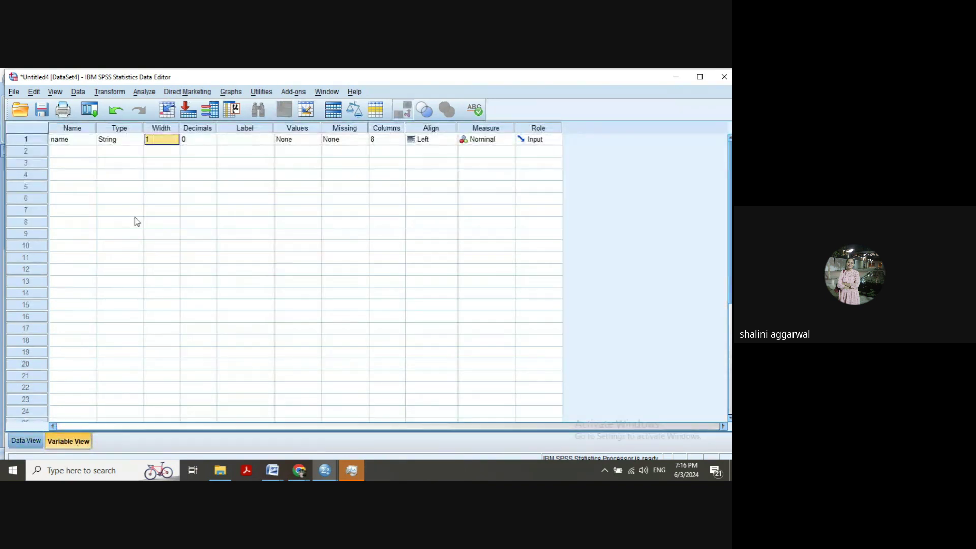
click(175, 138)
click(177, 138)
click(176, 138)
click(177, 139)
Check the raised hands in the Google Meet call in Chrome and return to the Untitled4 dataset in SPSS.
click(304, 473)
click(220, 428)
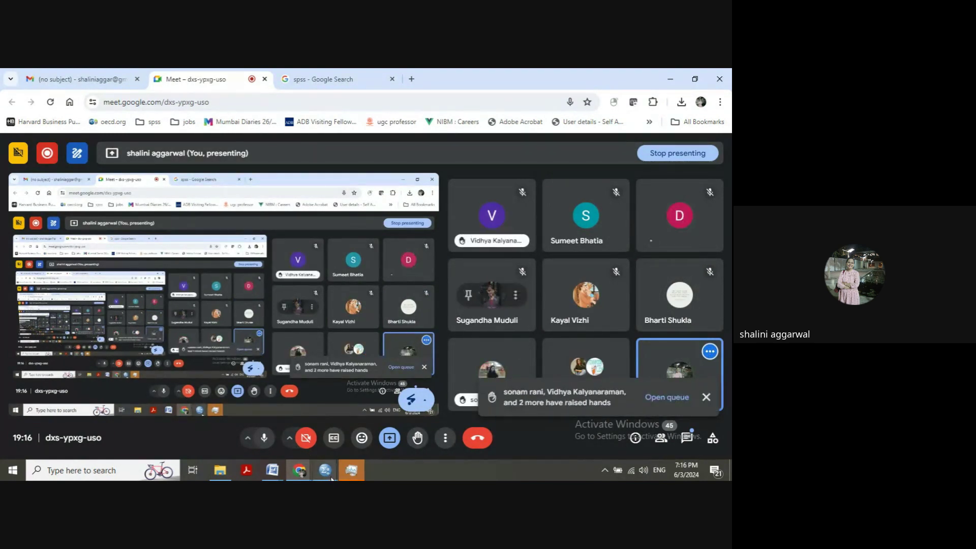
mouse_move(330, 478)
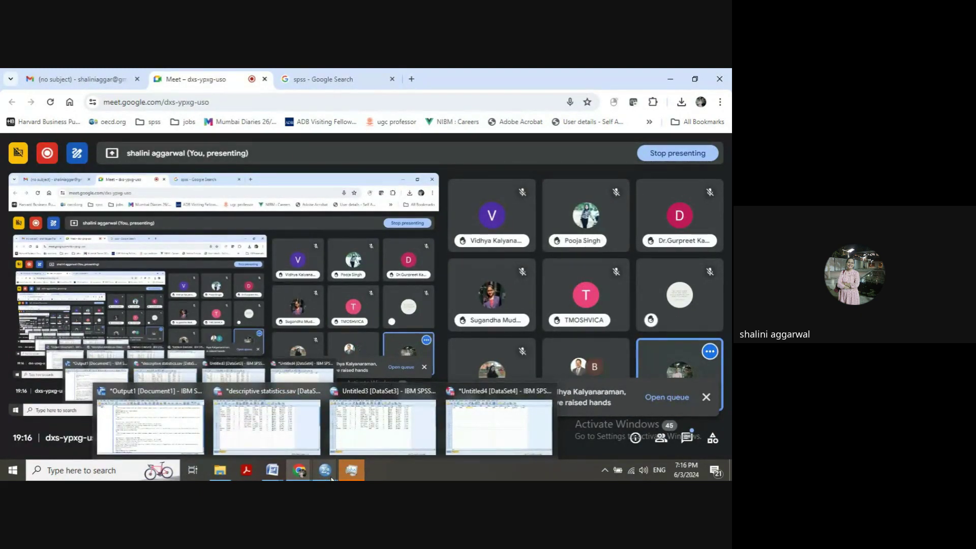
click(496, 434)
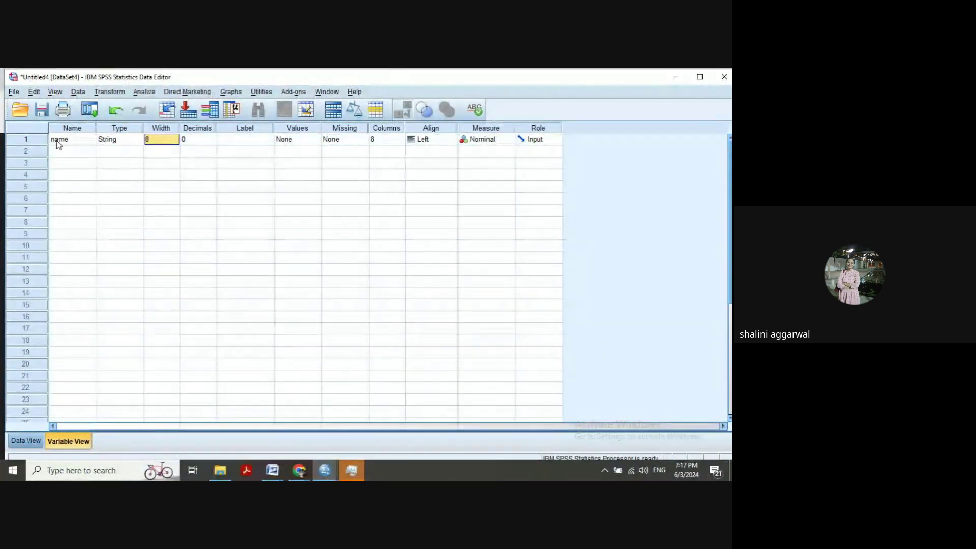
Compare the name variable's definition in Variable View with its column in Data View.
click(28, 441)
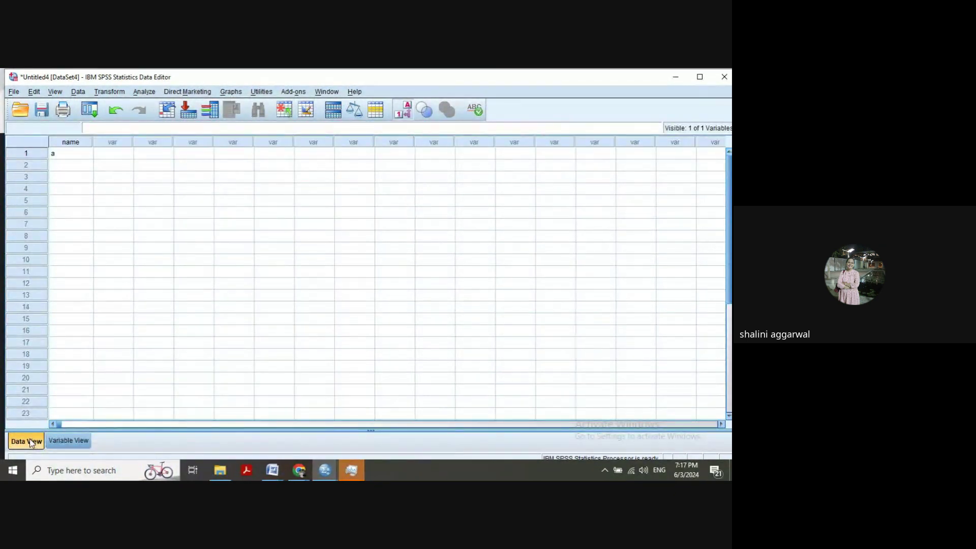
click(57, 440)
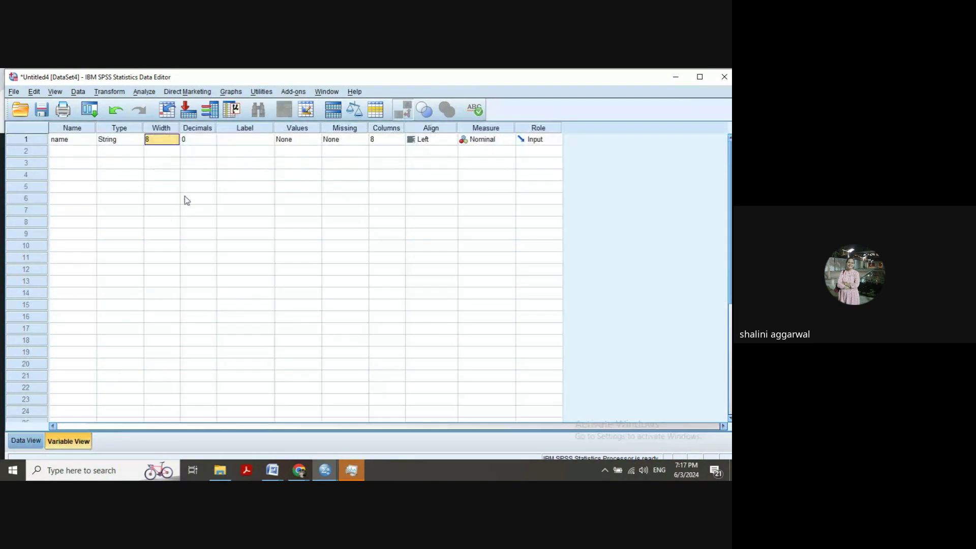
click(29, 442)
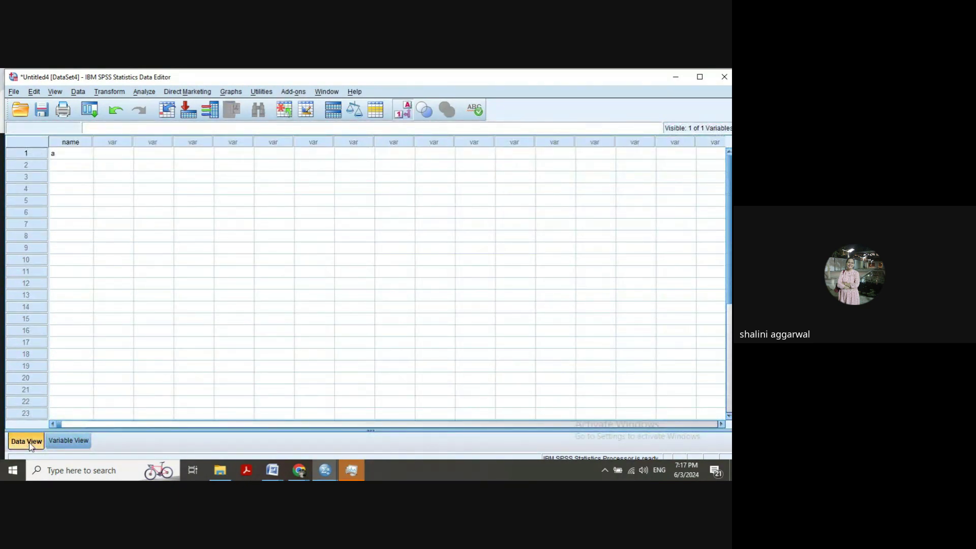
click(70, 444)
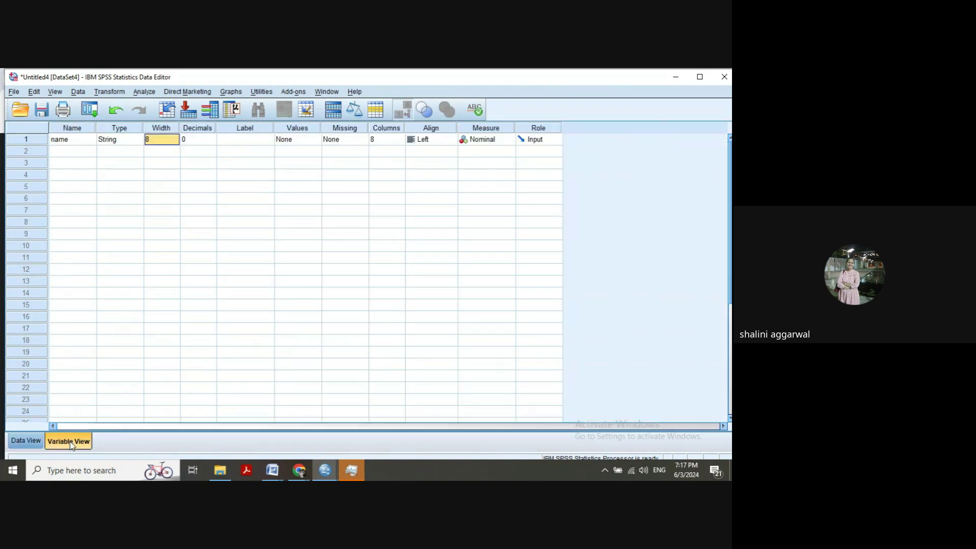
Replace the first case of the name variable with a sample first name in Data View.
click(25, 443)
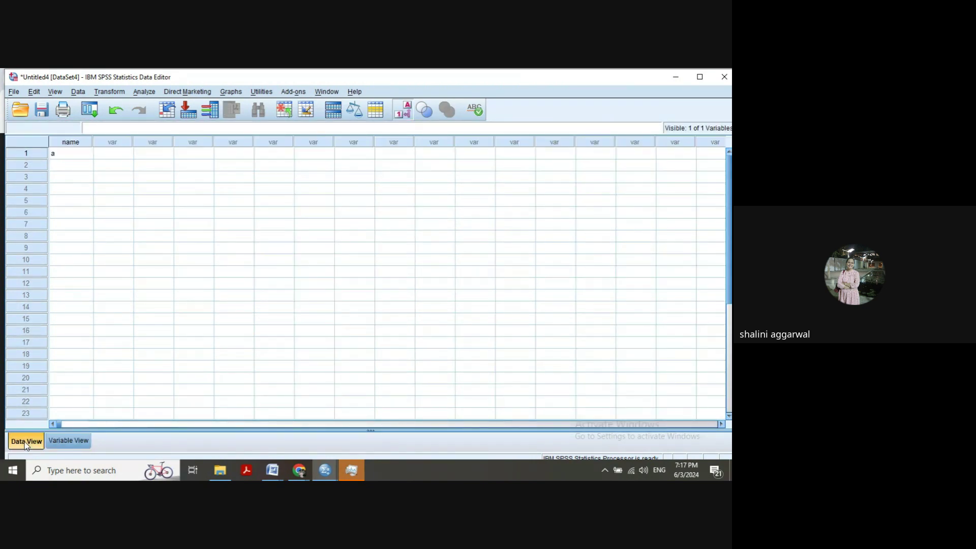
click(78, 158)
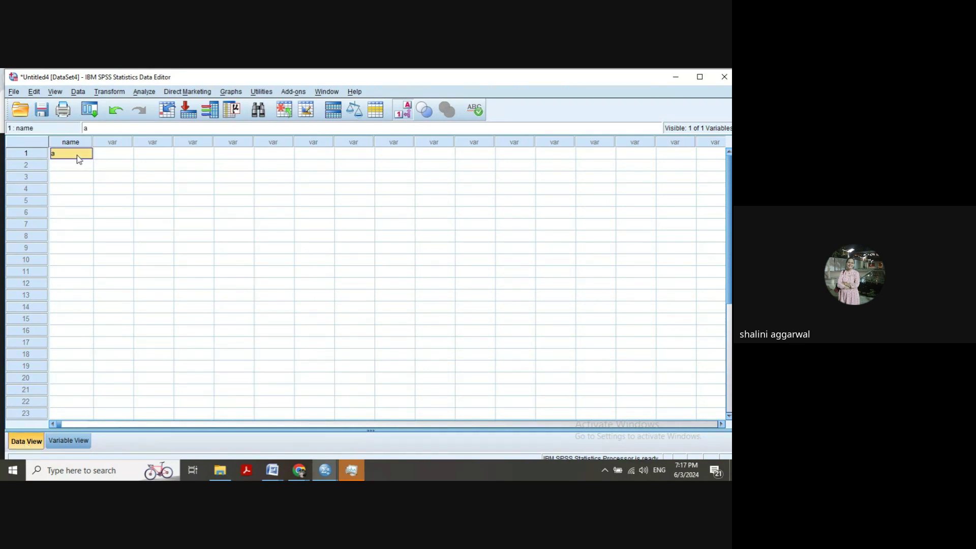
text(Radg)
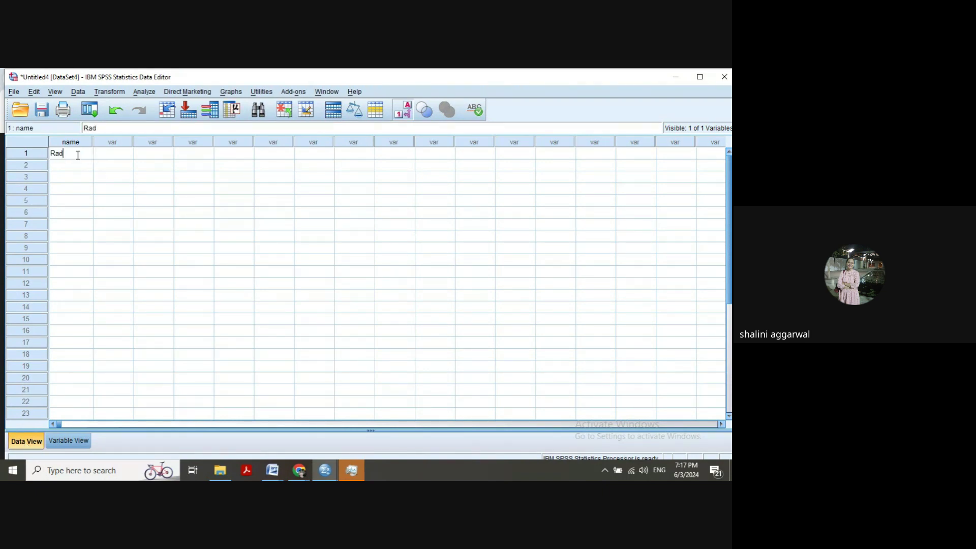
key(BackSpace)
text(hika)
Reduce the name variable's width to 4 and check the first case in Data View.
click(68, 441)
click(174, 141)
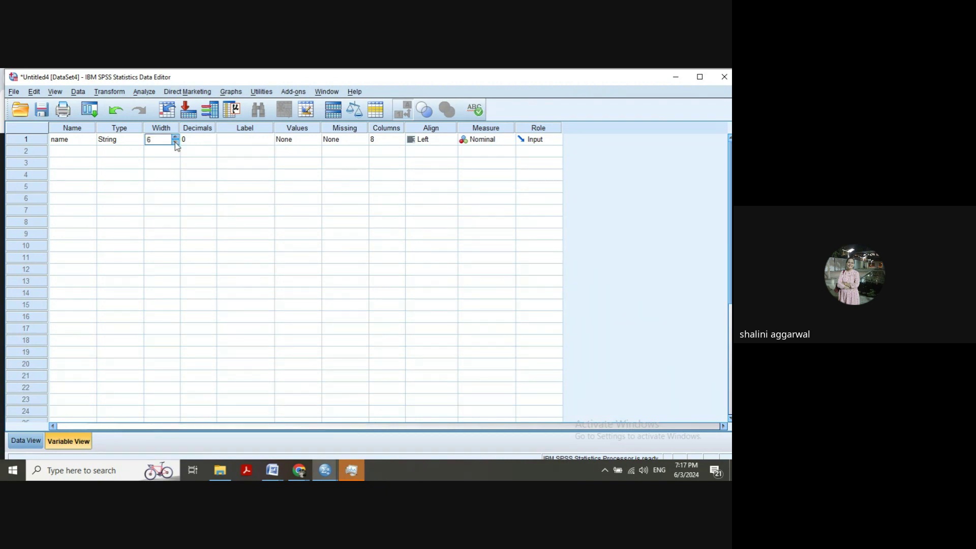
click(31, 440)
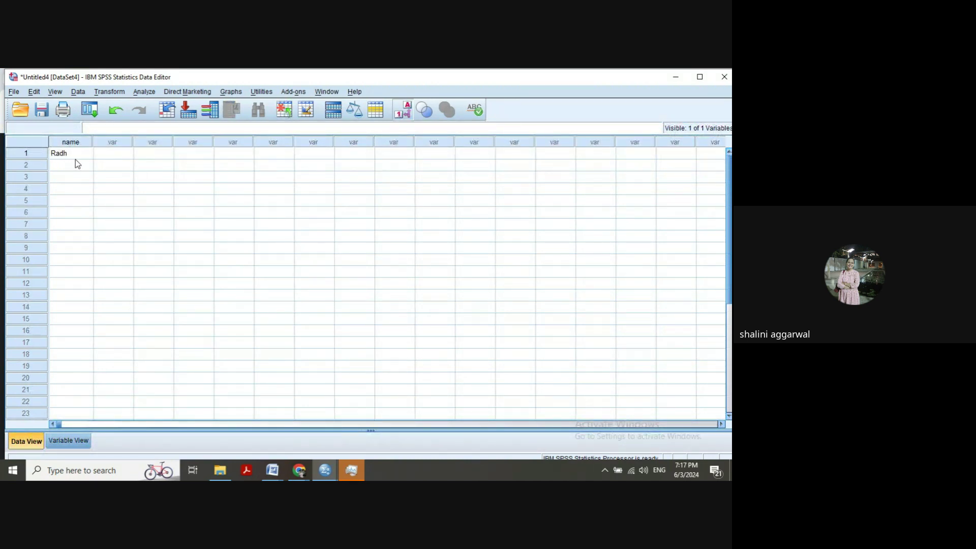
Set the name variable's width to 6 and check the first case again in Data View.
click(69, 443)
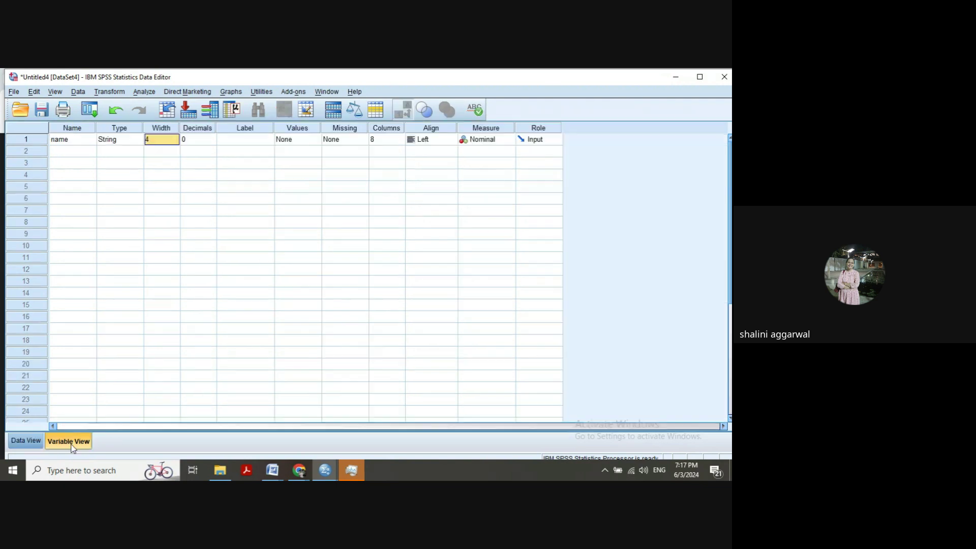
click(173, 140)
click(176, 136)
click(176, 137)
click(25, 440)
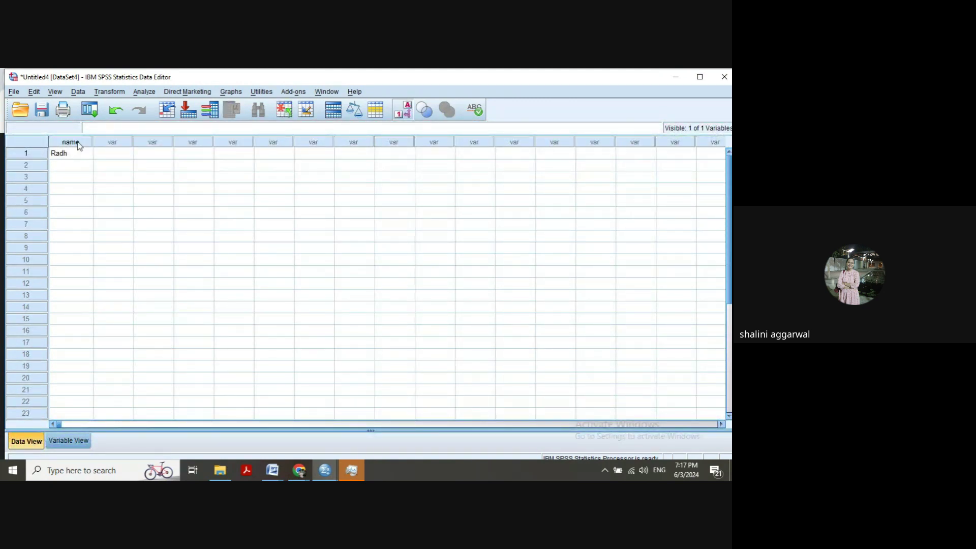
Increase the name variable's width further in Variable View and return to Data View.
click(67, 440)
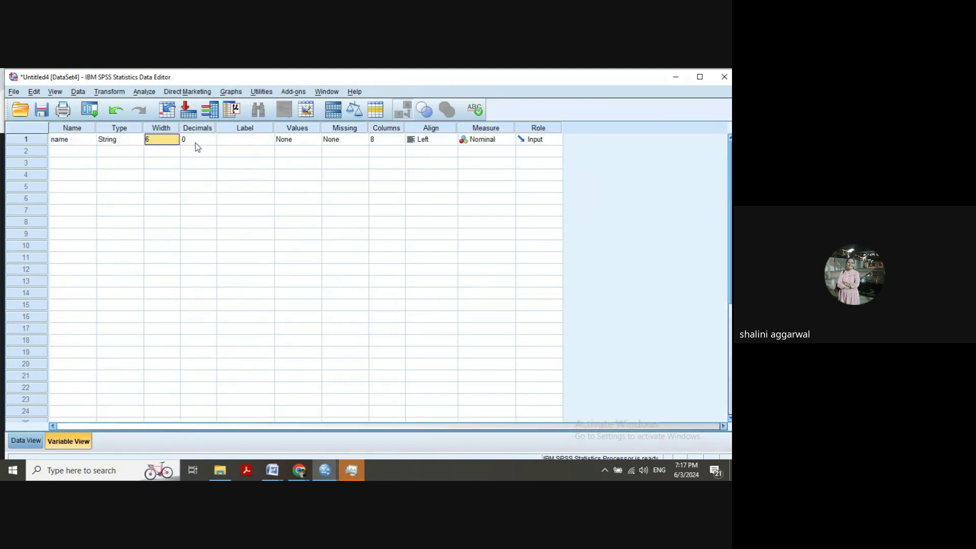
click(166, 141)
double_click(175, 138)
double_click(175, 137)
click(26, 440)
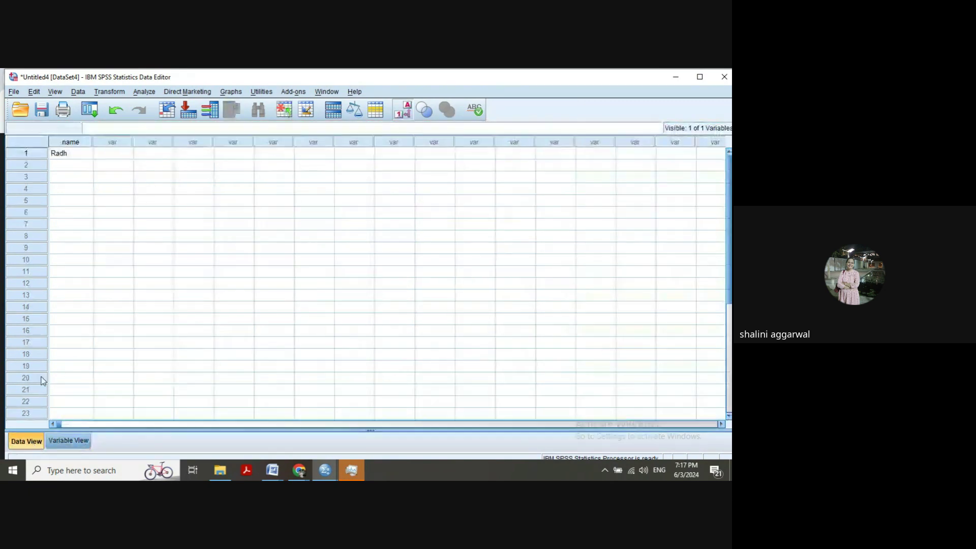
Complete the shortened first name in the first case of the name variable.
click(73, 159)
double_click(73, 156)
text(ika)
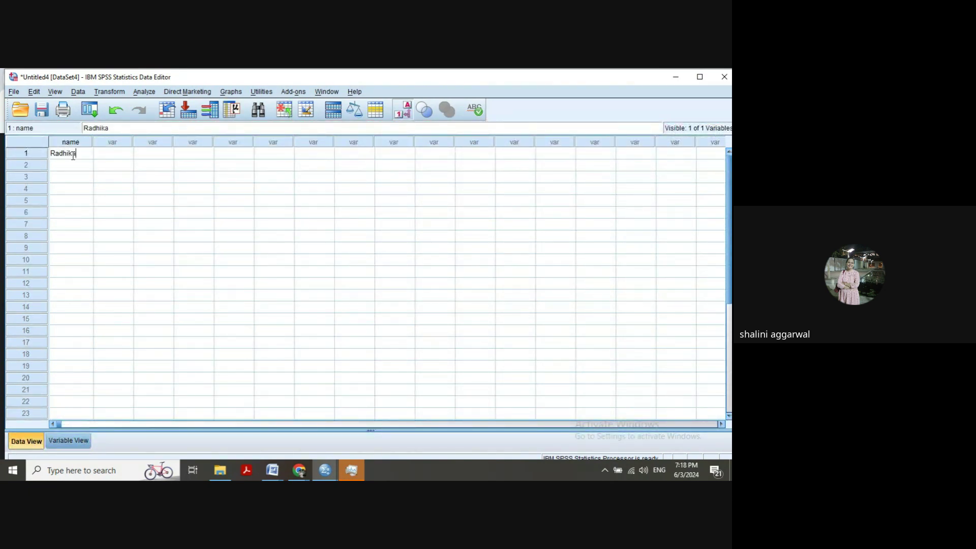
click(122, 154)
click(74, 157)
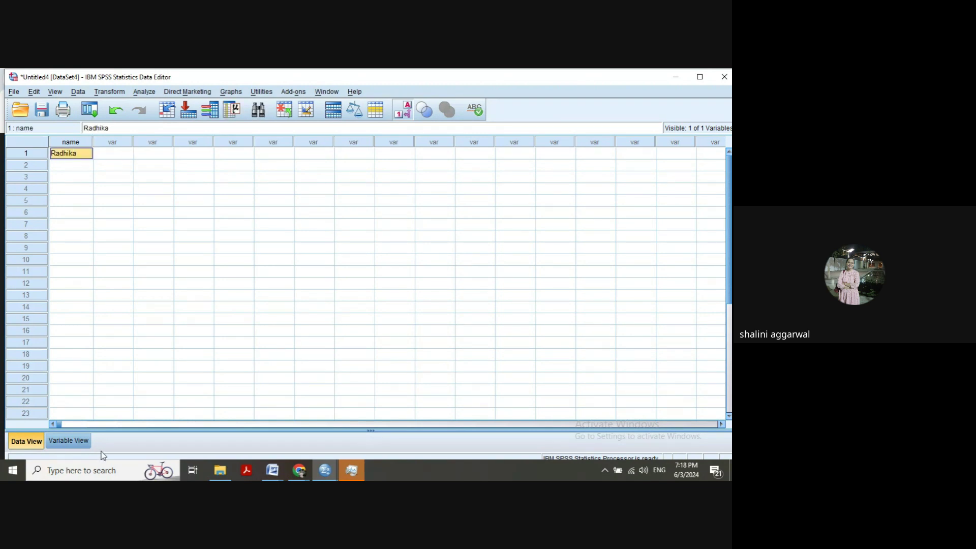
Reduce the name variable's width to 2 and check its first case in Data View.
click(75, 443)
click(164, 145)
click(175, 143)
click(175, 143)
click(175, 142)
click(175, 142)
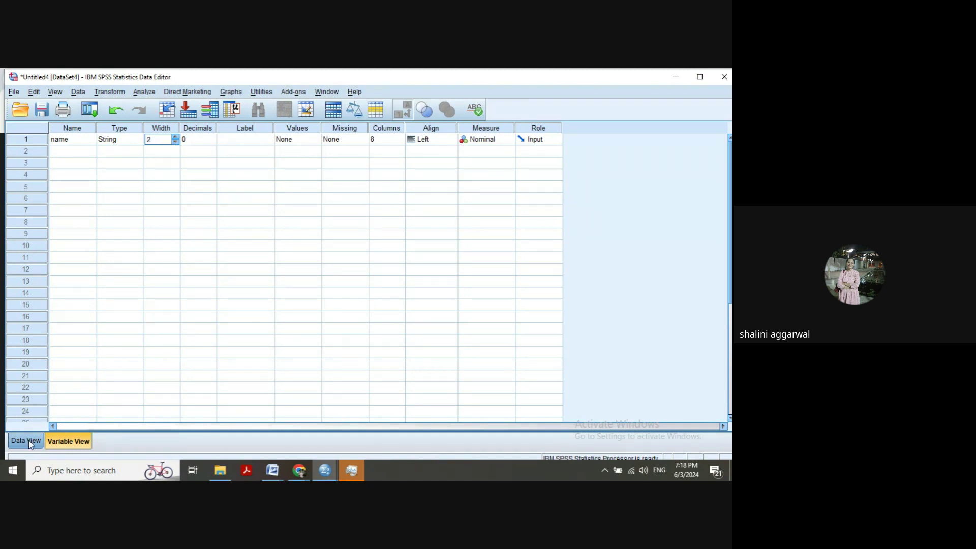
click(29, 440)
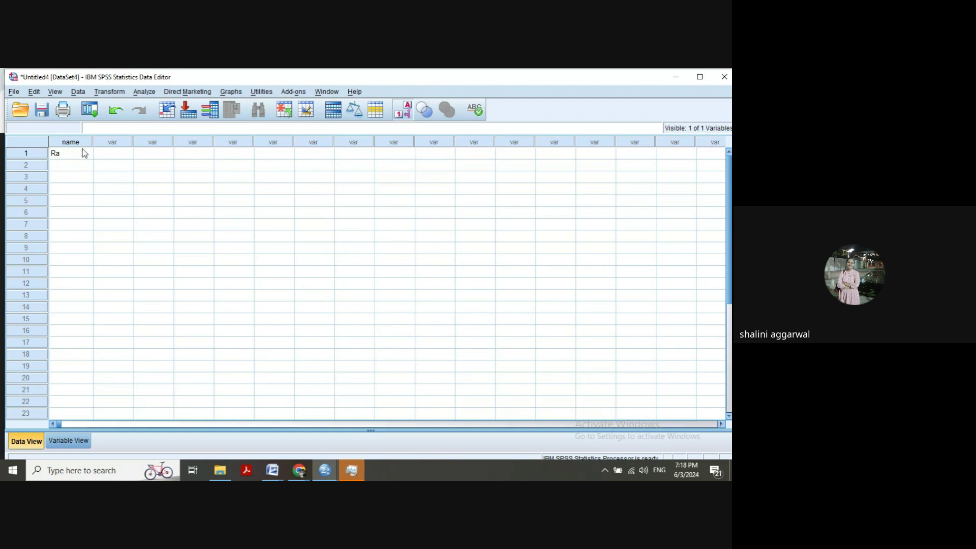
Go over the Decimals, Label and Name attributes of the name variable in Variable View.
click(73, 441)
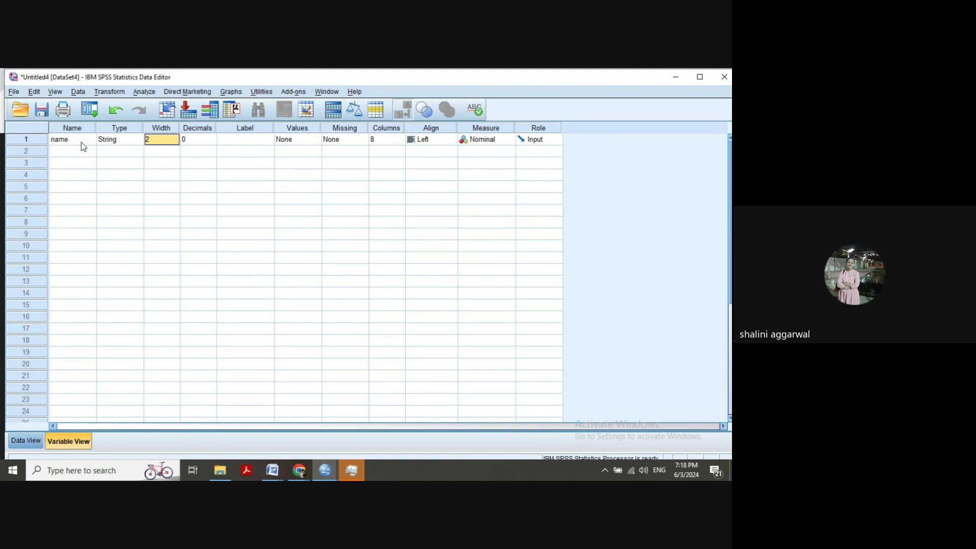
click(207, 144)
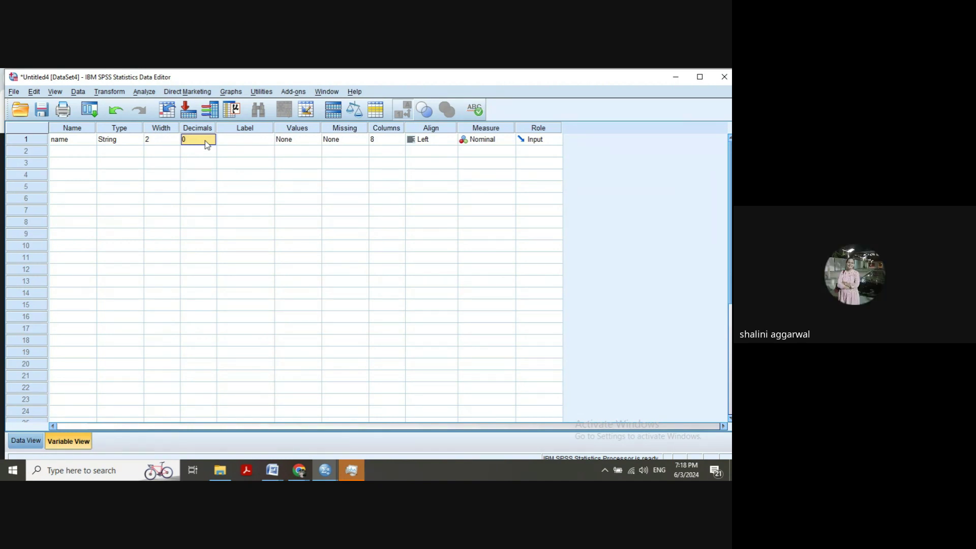
click(240, 142)
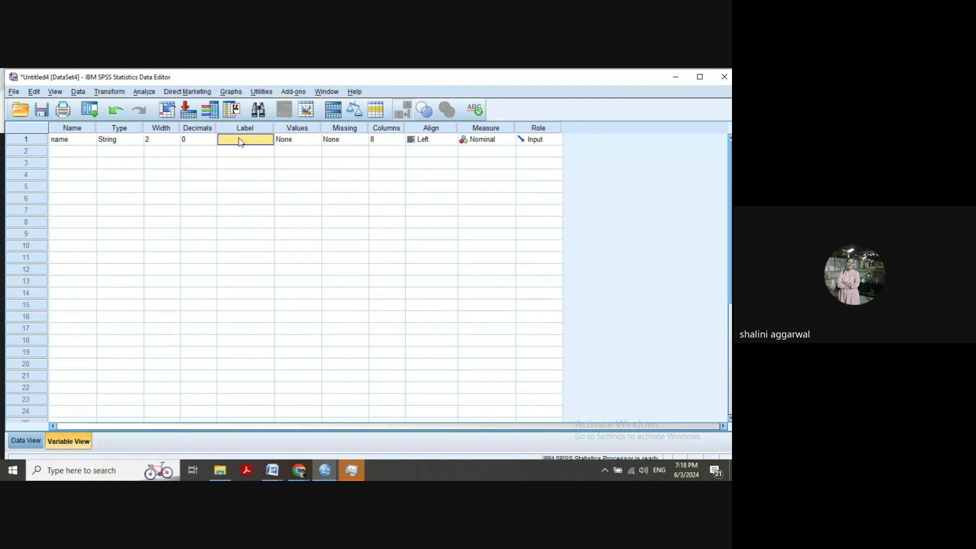
click(53, 143)
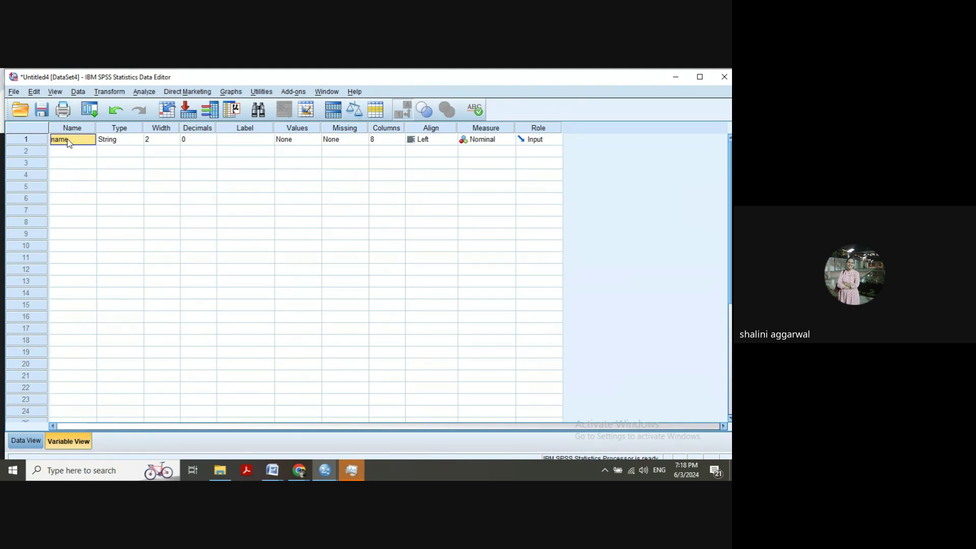
Try to define a second variable named "1nam" in row 2 of Variable View.
click(65, 154)
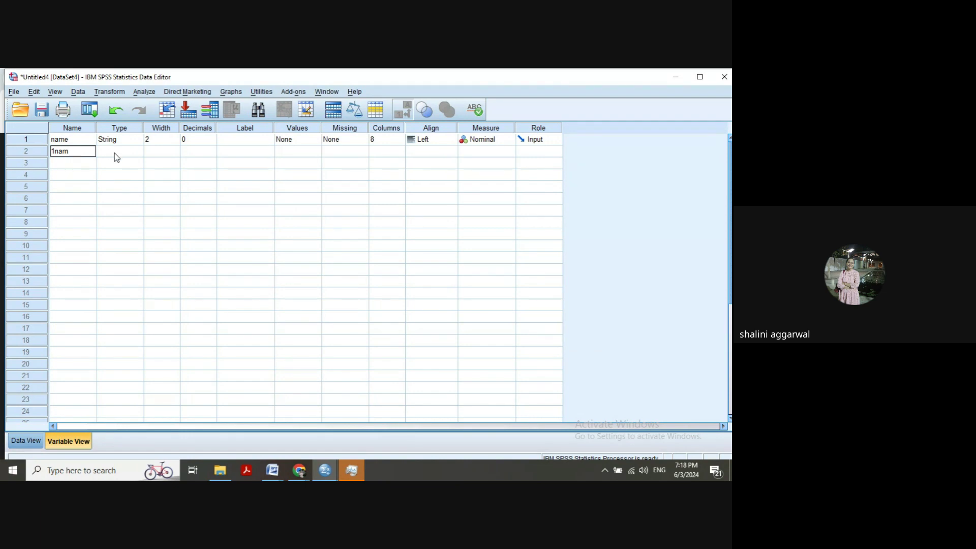
key(Return)
click(371, 287)
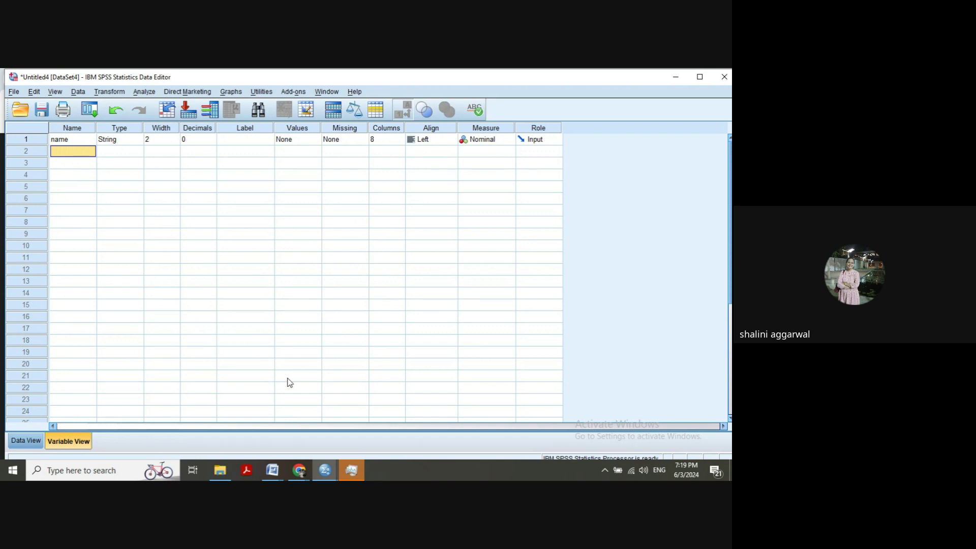
Switch to Document1 in Word and add the line "Name column: it cannot start with number" below the Variable view heading.
click(276, 465)
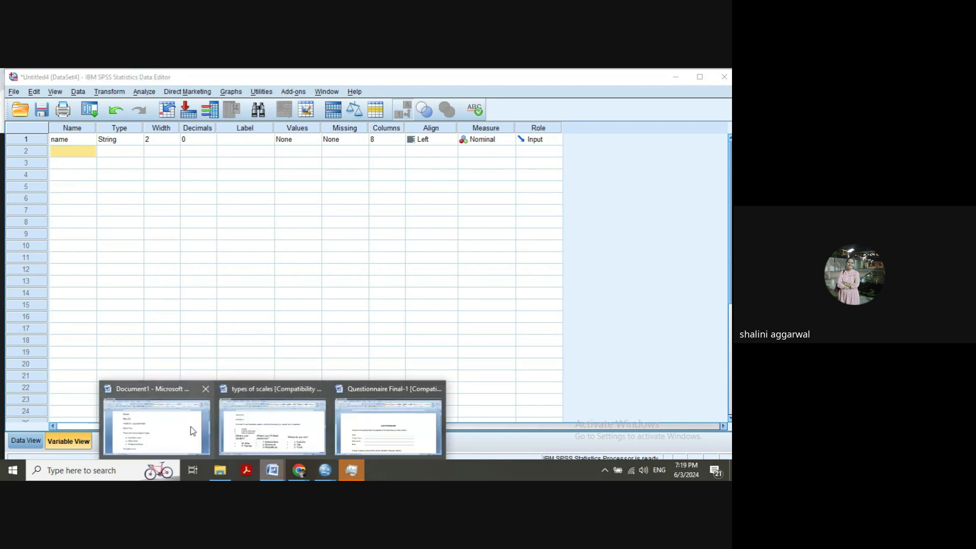
click(193, 431)
key(Return)
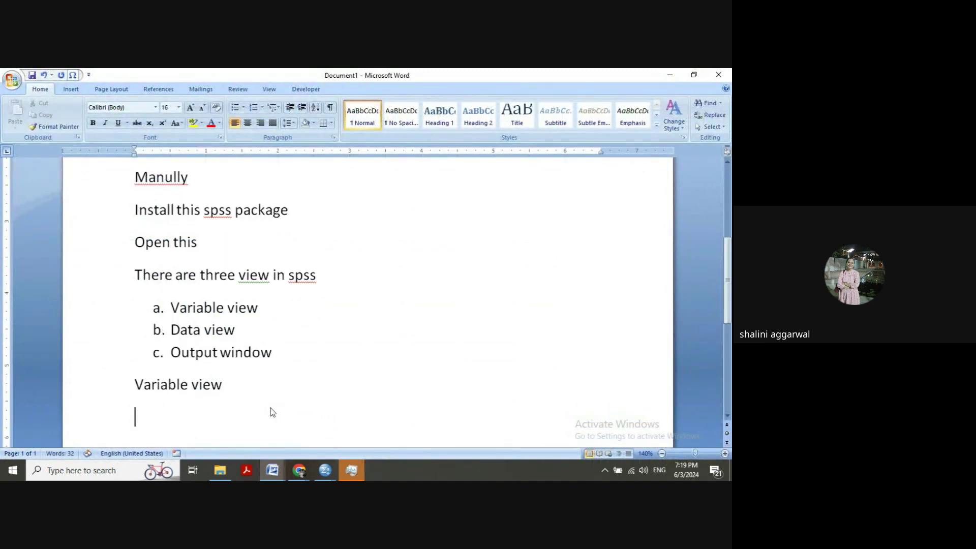
text(da)
key(BackSpace)
key(BackSpace)
text(name column:)
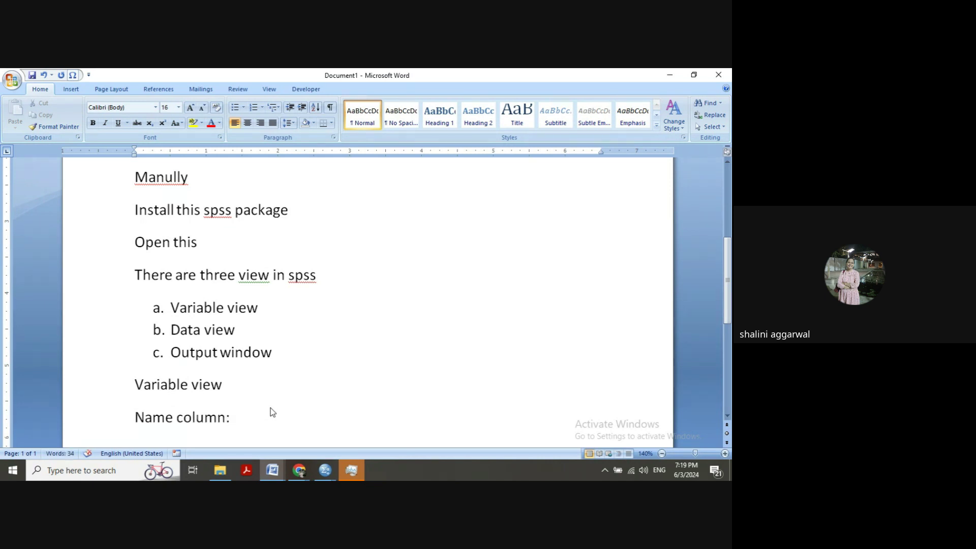
text(t cannot start with )
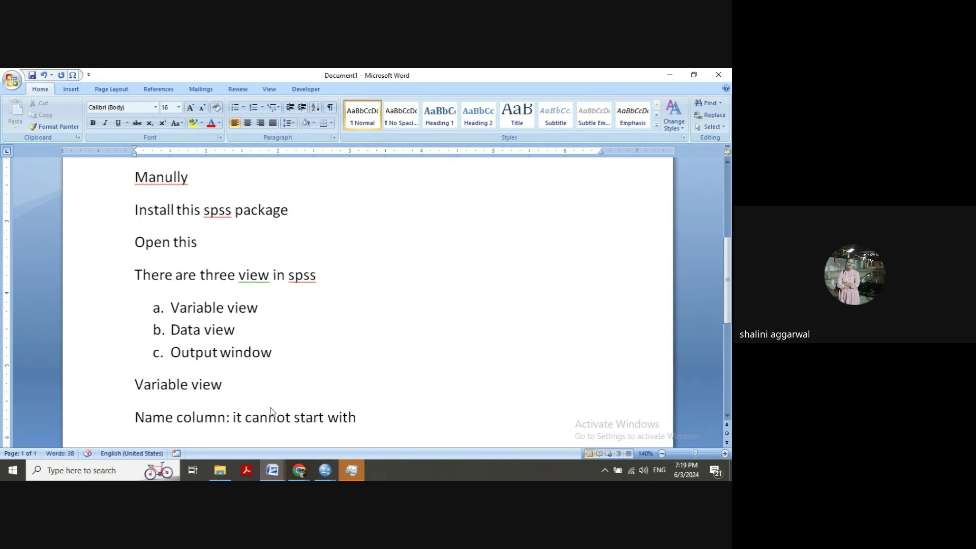
text(number)
key(Return)
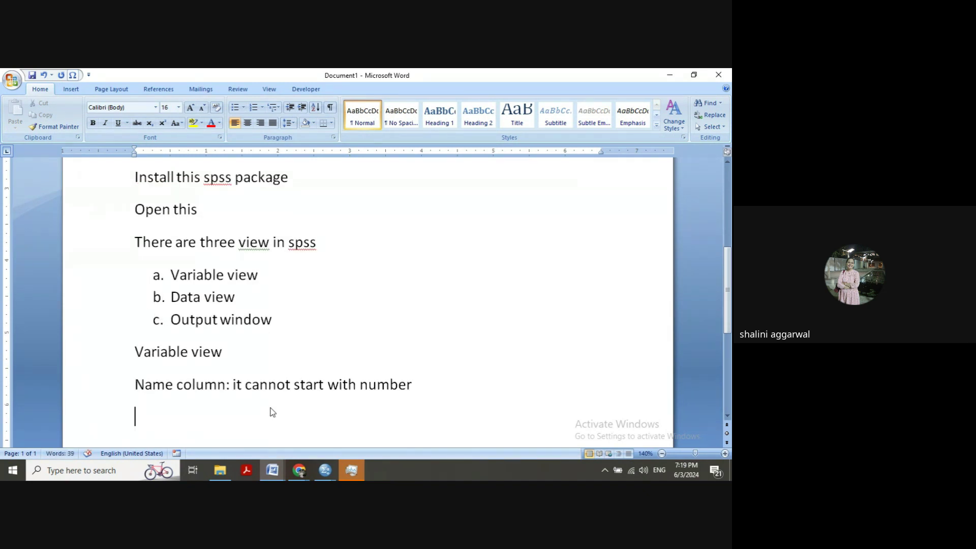
Add the example line "1name; name of the respondent" below the note on the Name column.
text(1radh)
key(BackSpace)
key(BackSpace)
key(BackSpace)
key(BackSpace)
text(name; na)
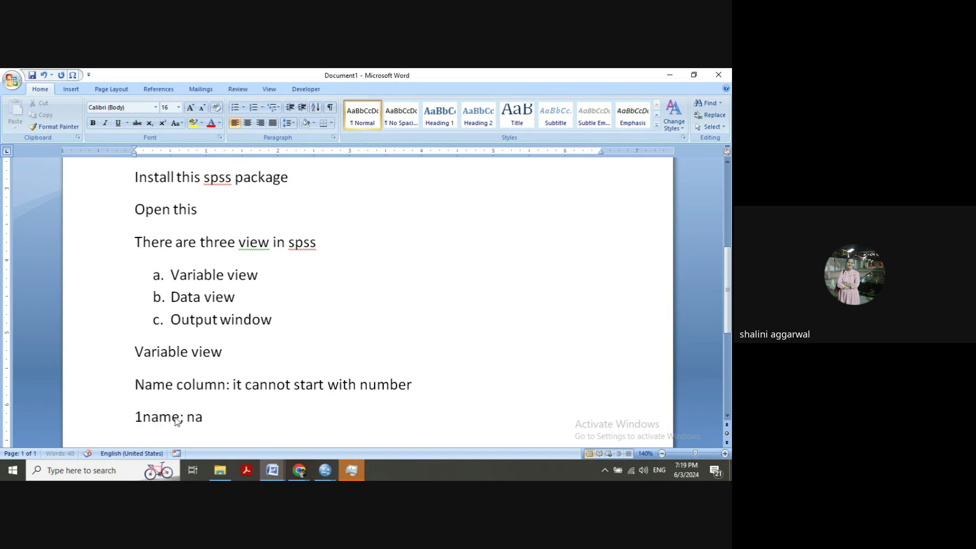
text(me of the respo)
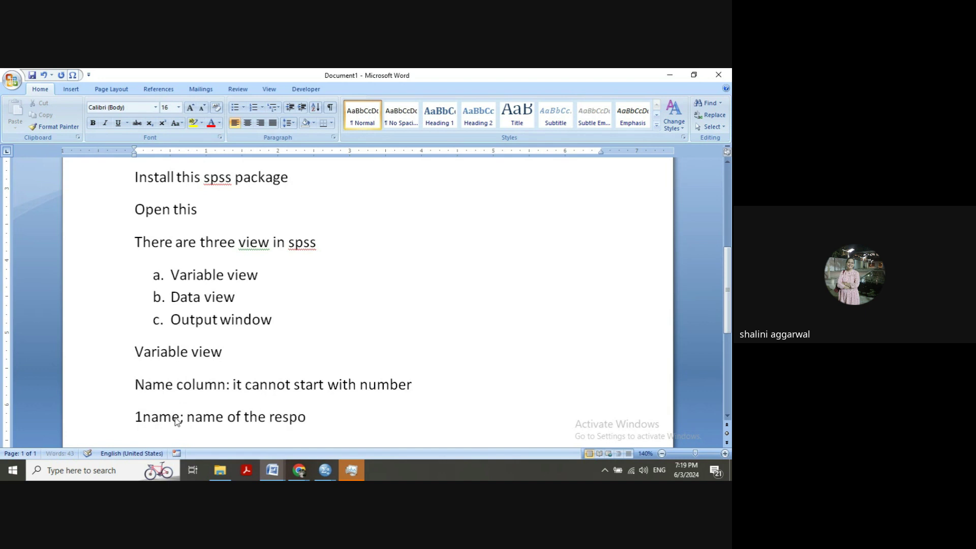
text(ndent)
Remove the spaces from the second example so it reads "nameoftherespondent".
click(227, 418)
key(BackSpace)
key(Right)
key(Delete)
key(ctrl+Right)
key(BackSpace)
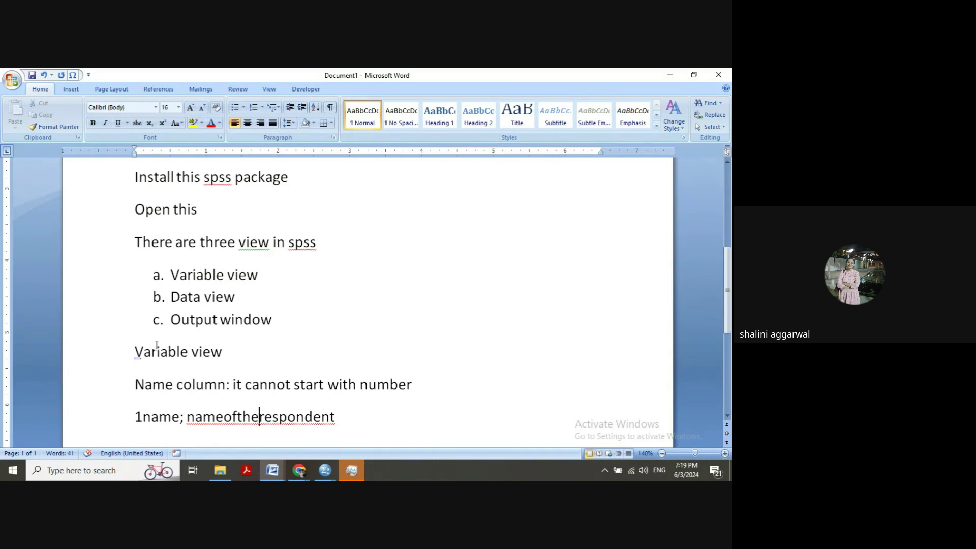
Switch to the Untitled4 data editor in SPSS and rename the variable in row 1 of Variable View as "V1".
click(329, 471)
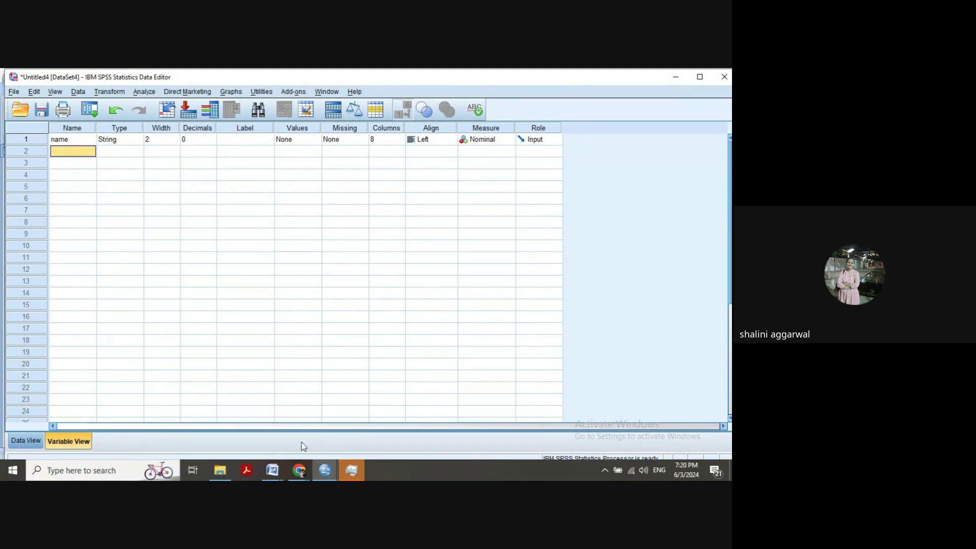
click(243, 143)
click(81, 143)
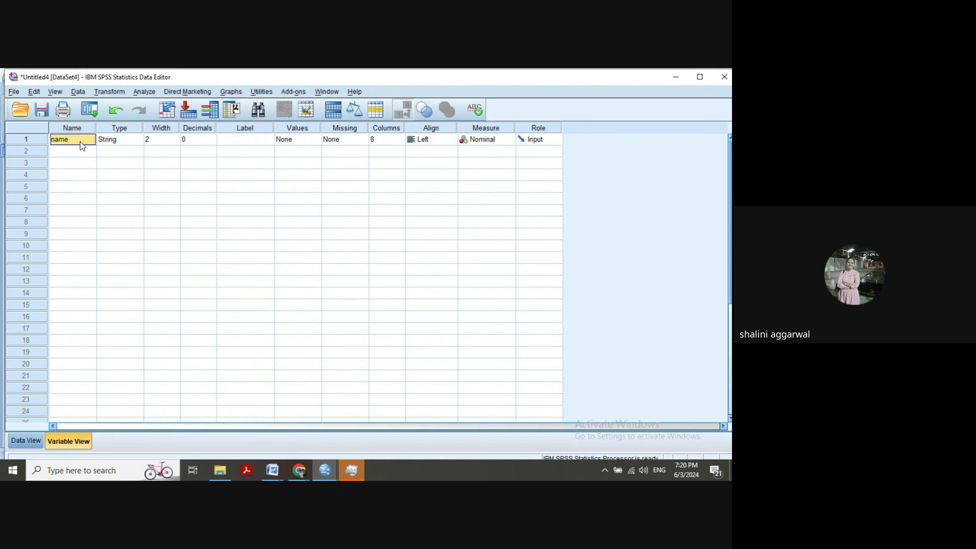
text(V1)
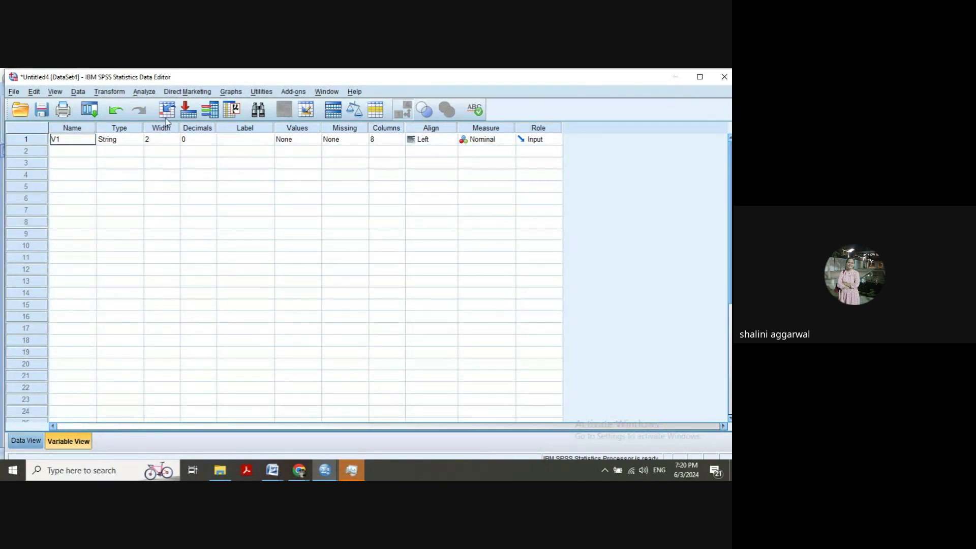
Set the label of V1 to "name of the respondent" and widen the Label column to fit the full text.
click(242, 145)
text(name)
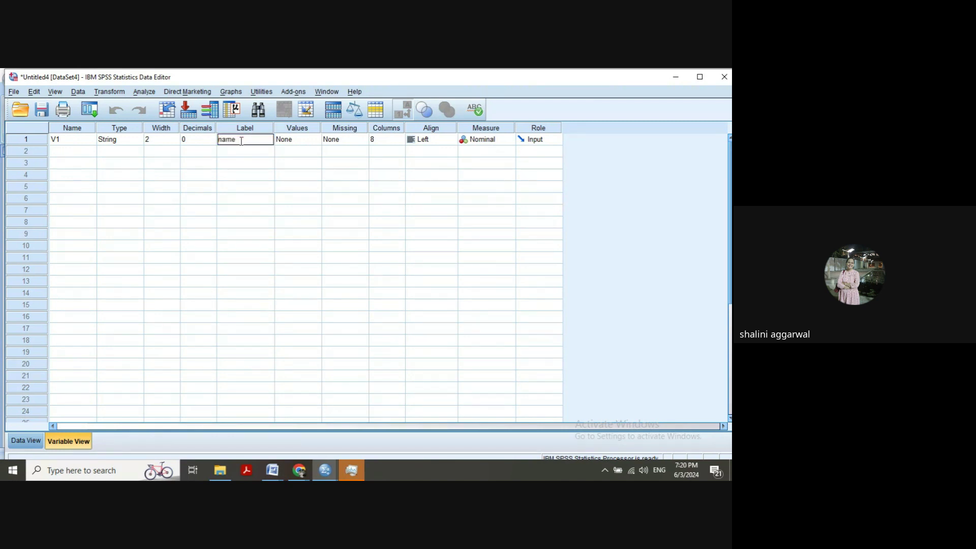
text( of the responden)
text(t)
click(257, 174)
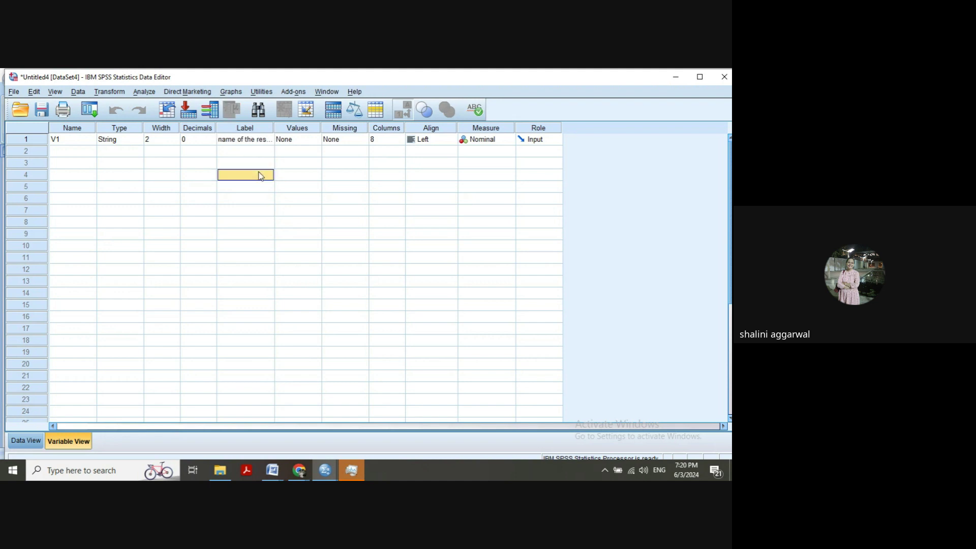
click(251, 138)
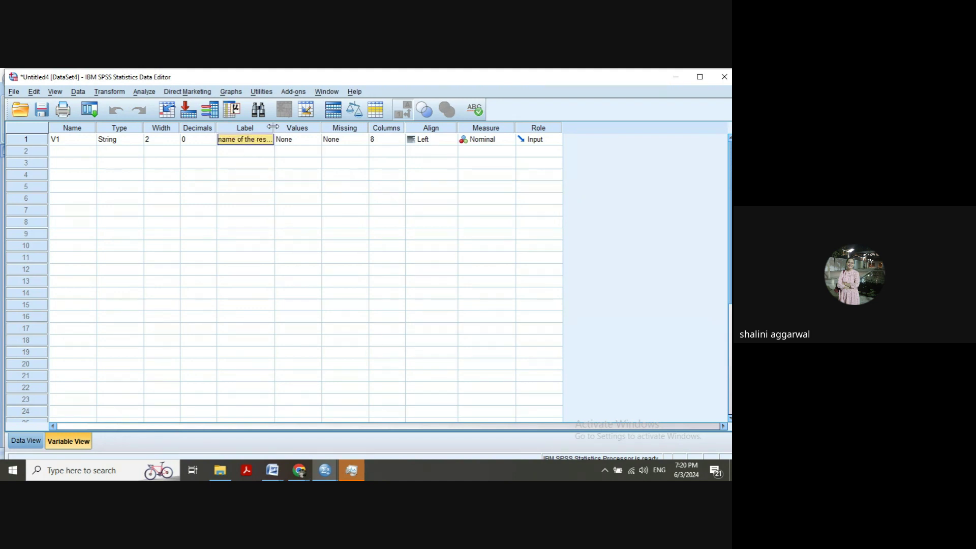
drag(273, 127, 320, 127)
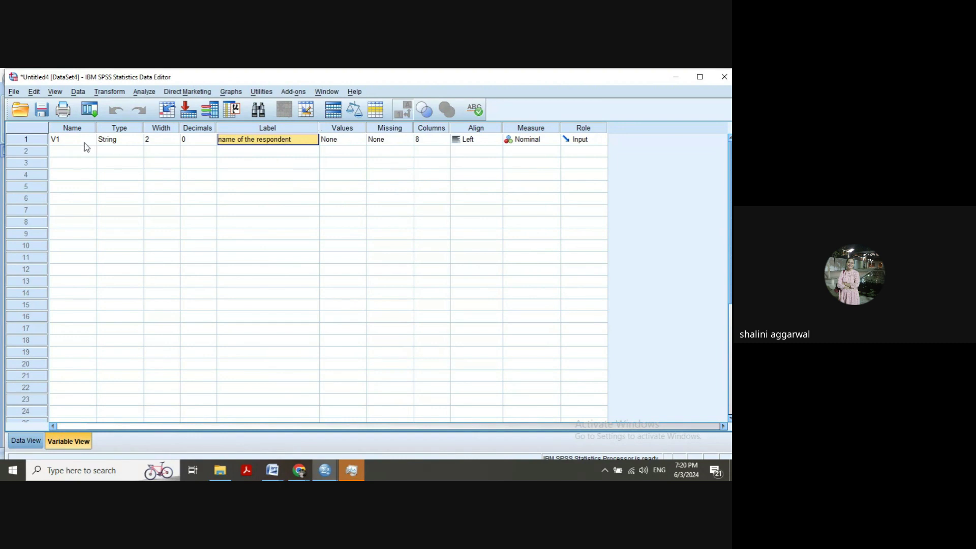
click(80, 145)
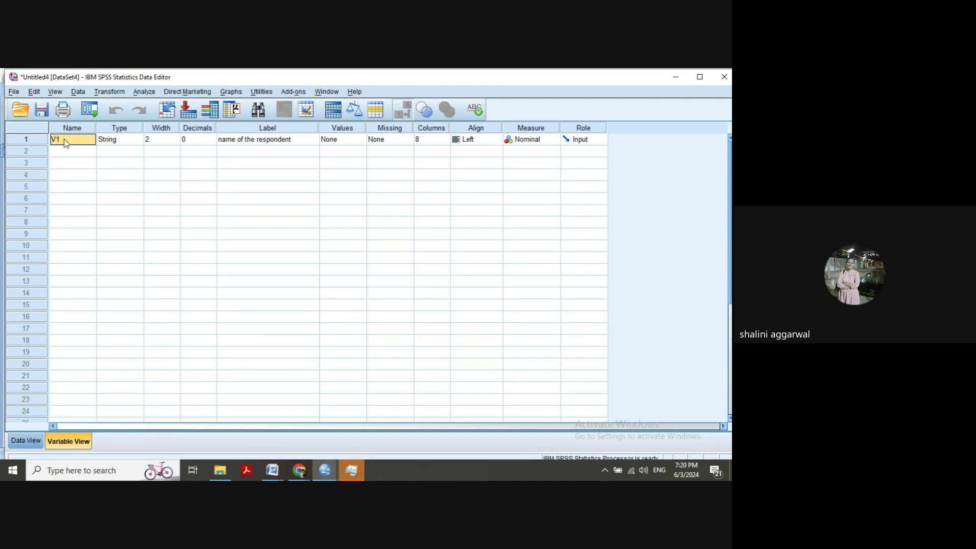
click(263, 143)
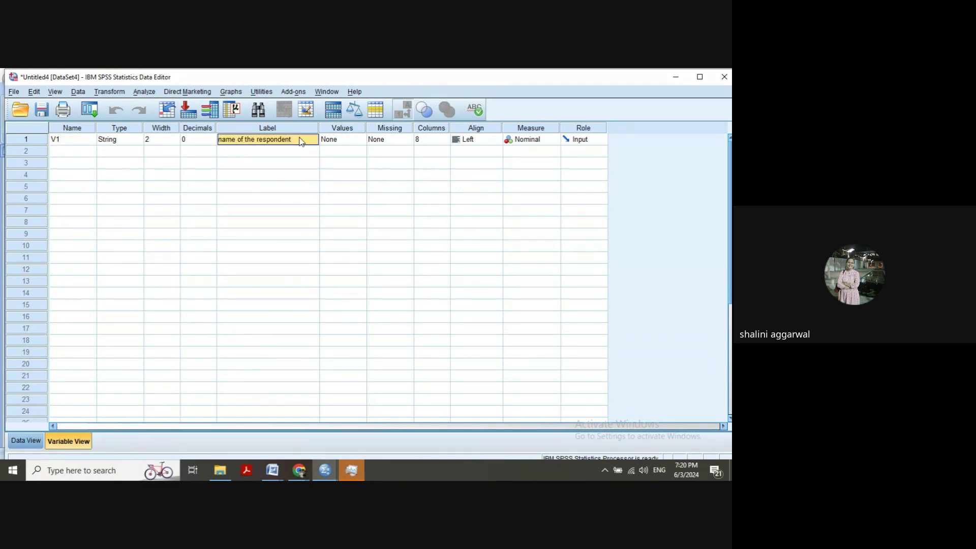
click(87, 142)
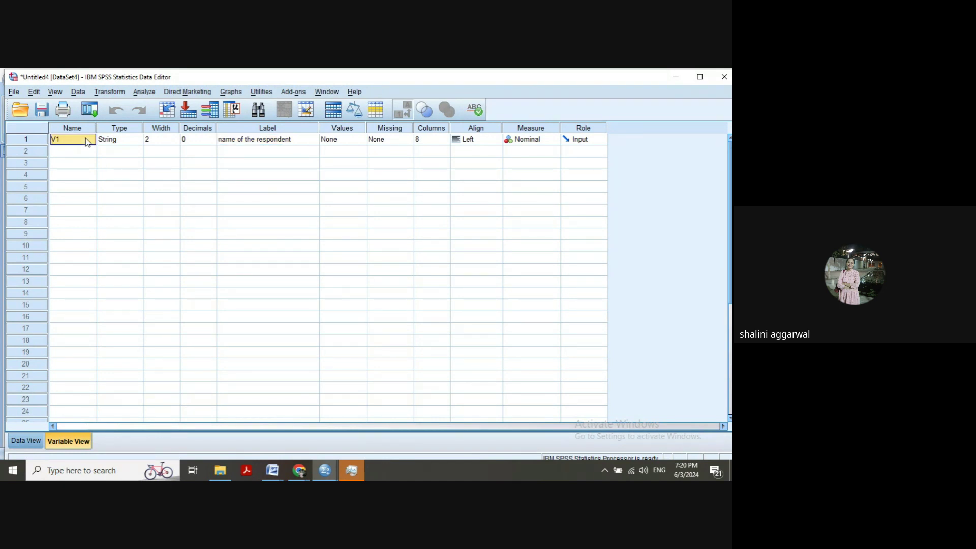
View the Value Labels and Missing Values dialogs for V1, closing each one without changes.
double_click(357, 140)
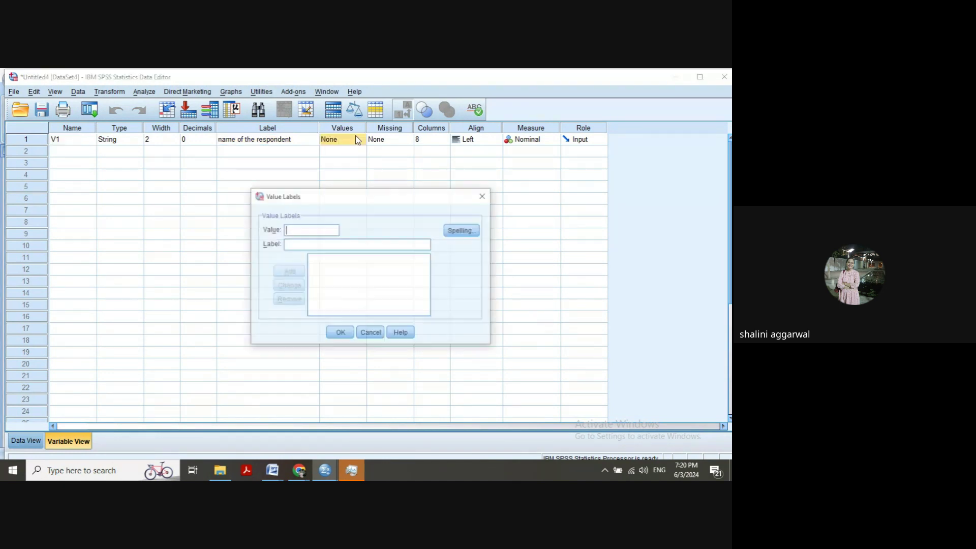
click(483, 196)
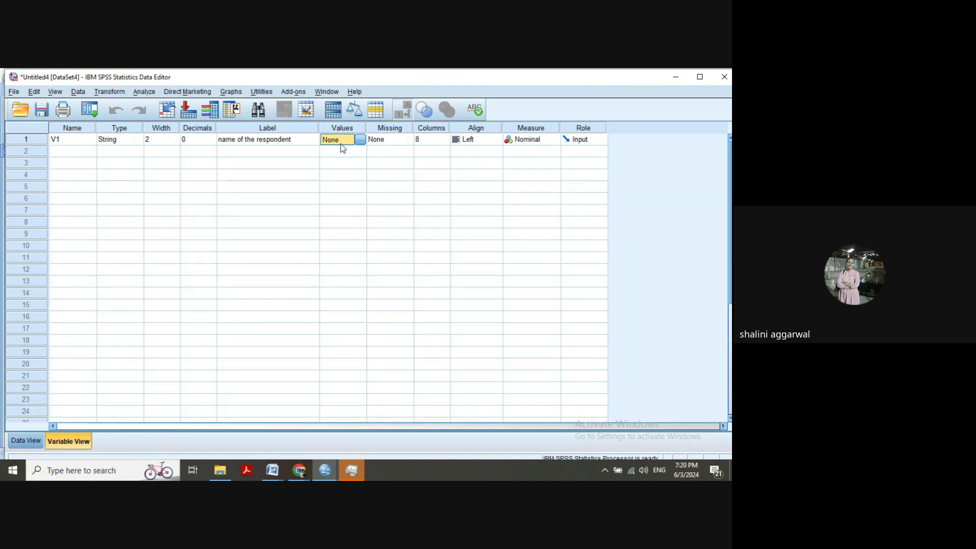
click(404, 144)
click(408, 139)
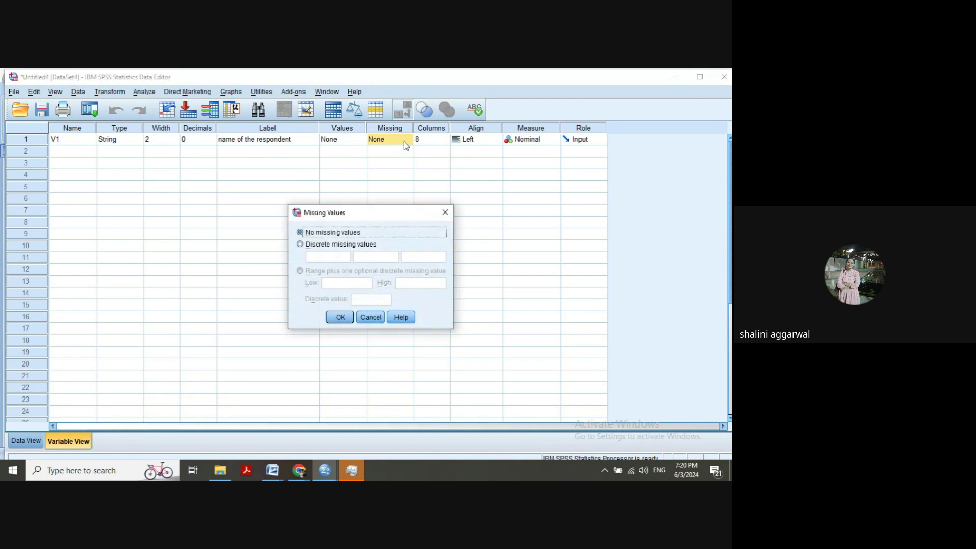
click(444, 214)
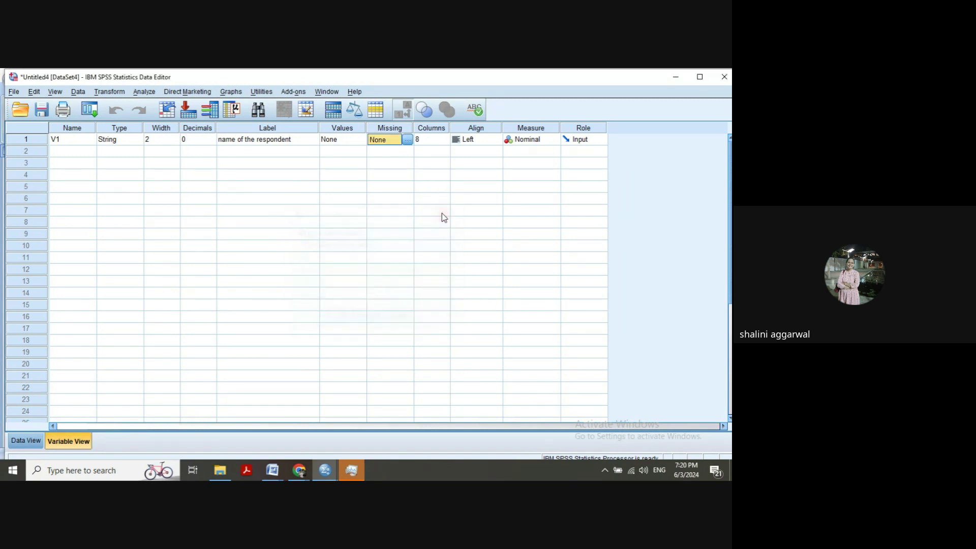
Check the Columns setting of V1 against its column in Data View, returning to Variable View.
click(437, 140)
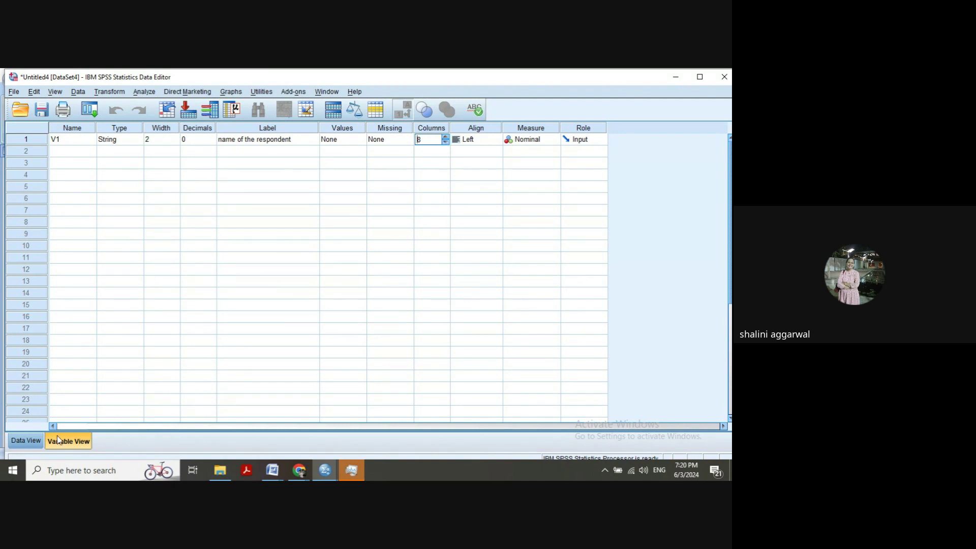
click(20, 442)
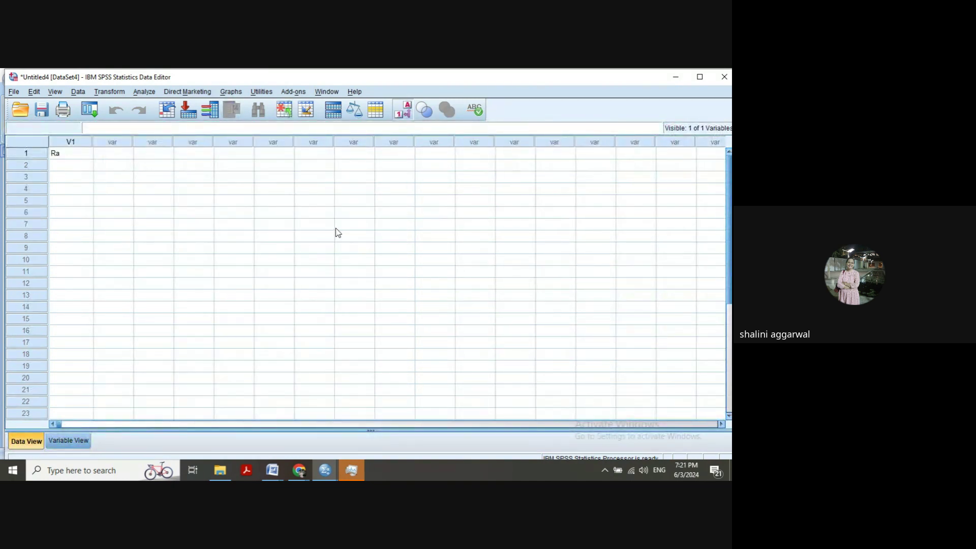
click(69, 441)
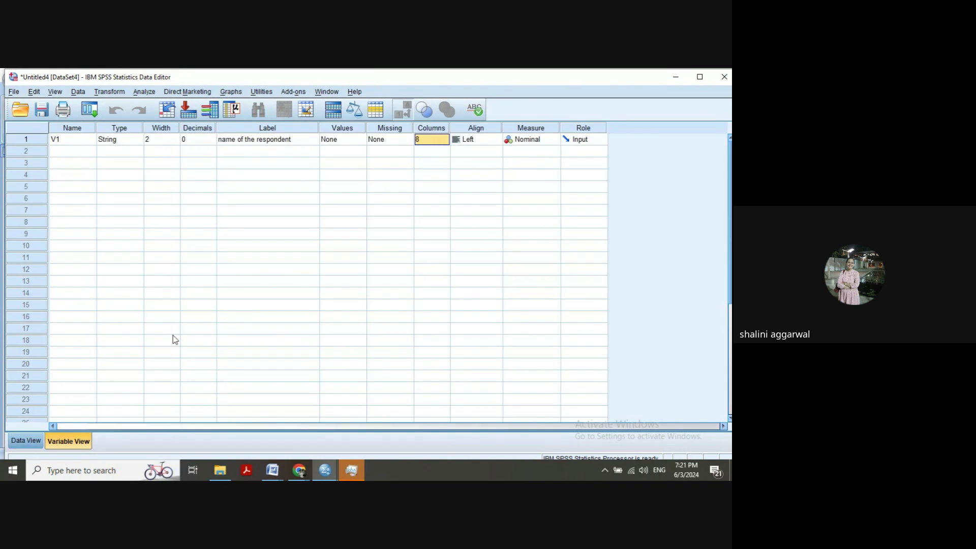
Set the alignment of V1 to Right and check its entry in Data View before returning to Variable View.
click(468, 141)
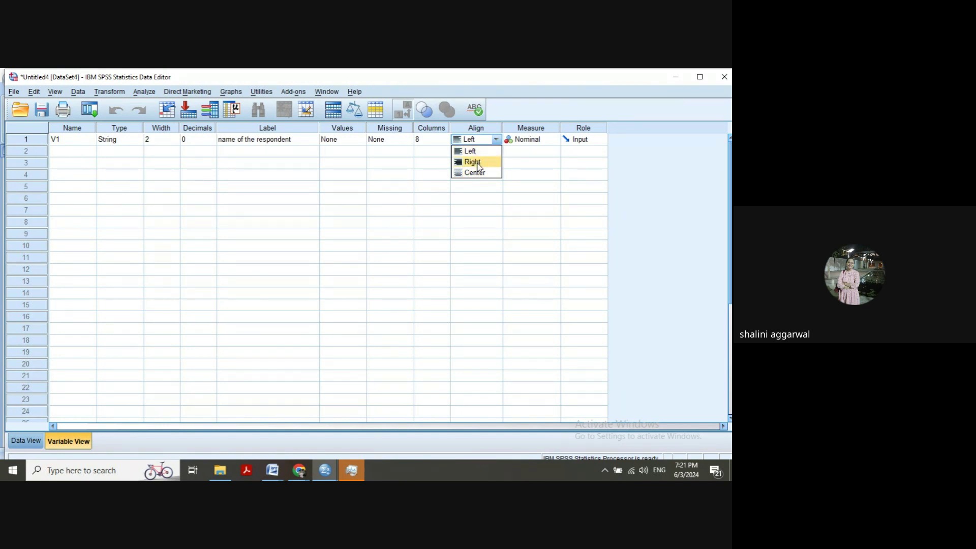
click(472, 162)
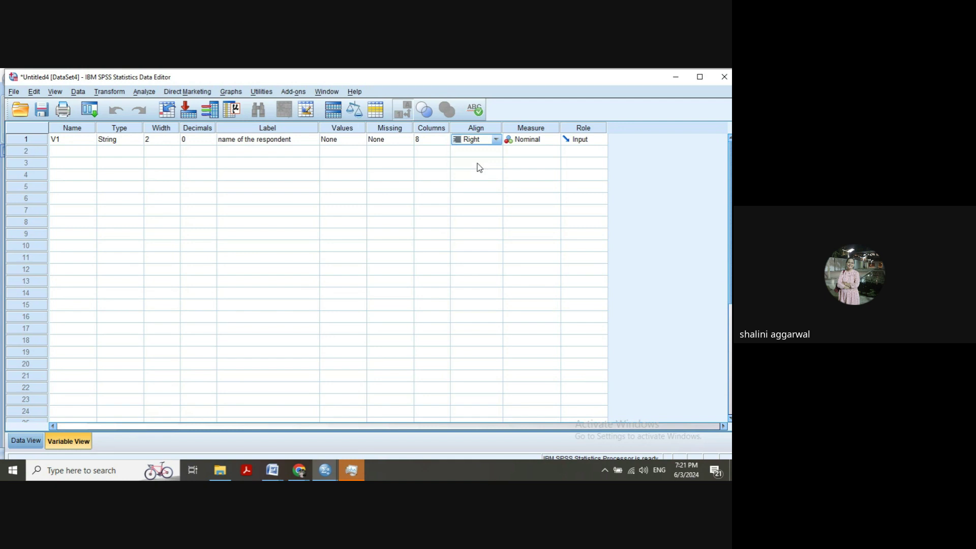
click(25, 440)
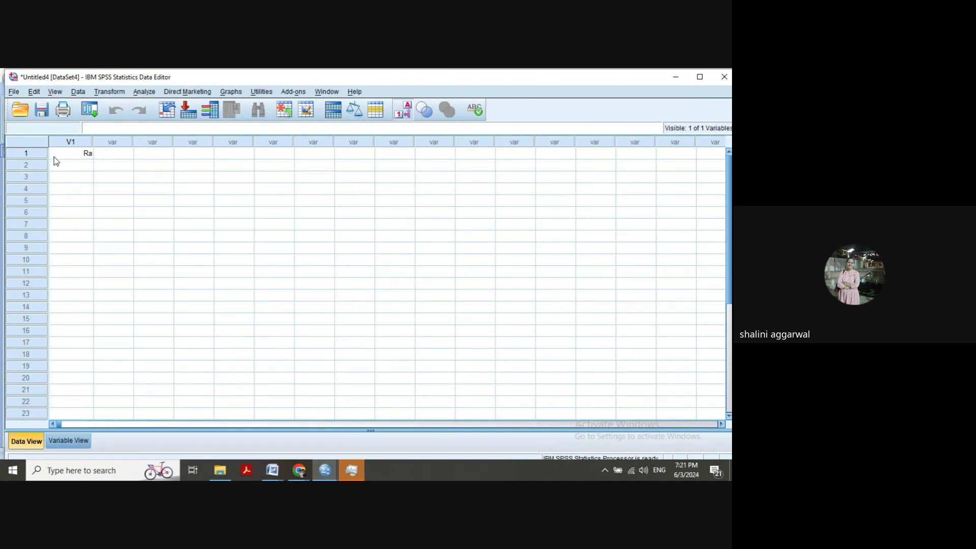
click(79, 440)
View the available alignment and measurement level options for V1 without changing them.
click(484, 143)
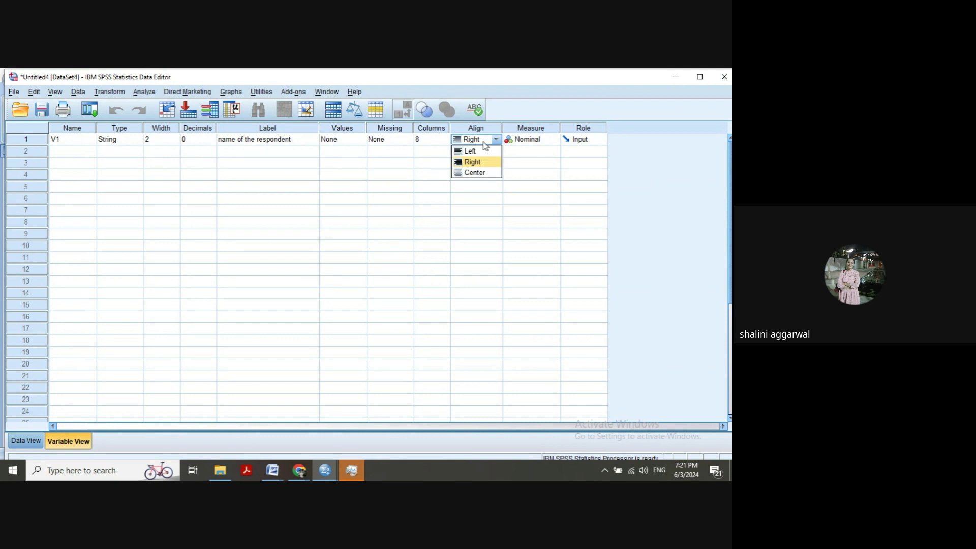
click(529, 141)
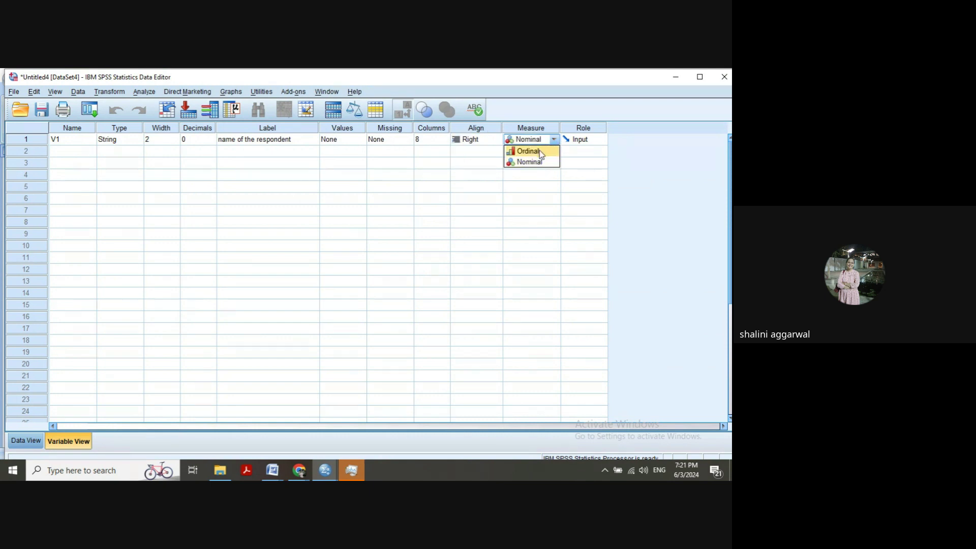
click(421, 283)
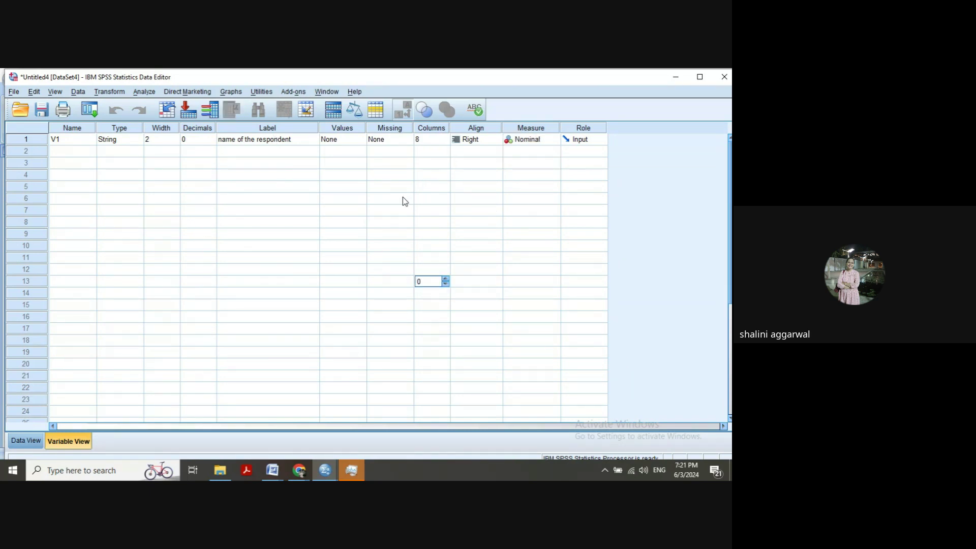
Switch to Document1 in Word and add the line "Types of scales" below the variable name examples, followed by a new empty line.
click(271, 473)
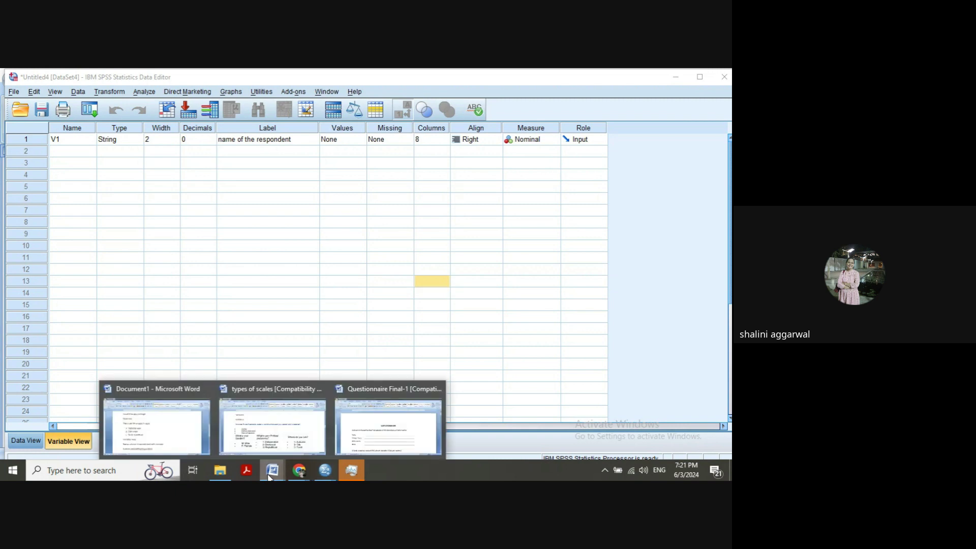
click(204, 441)
click(370, 415)
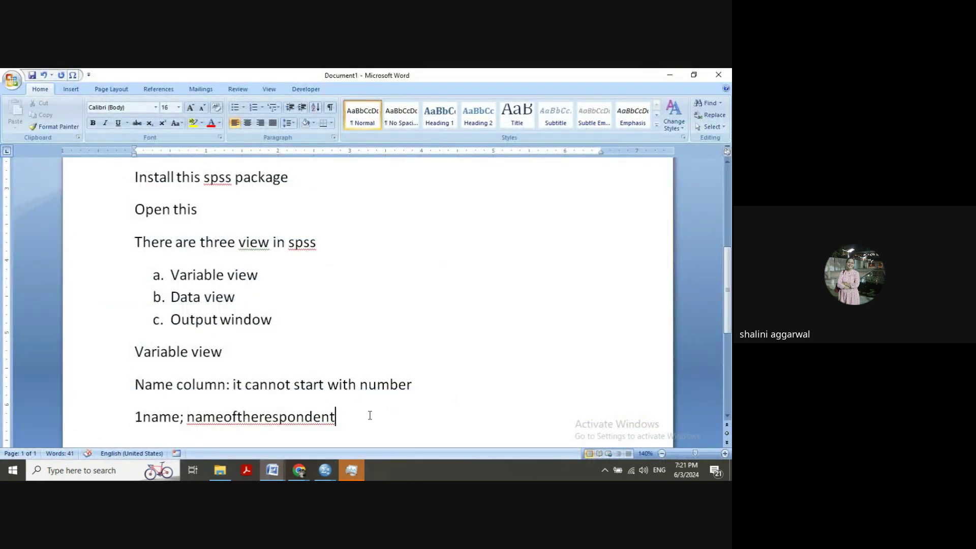
key(Return)
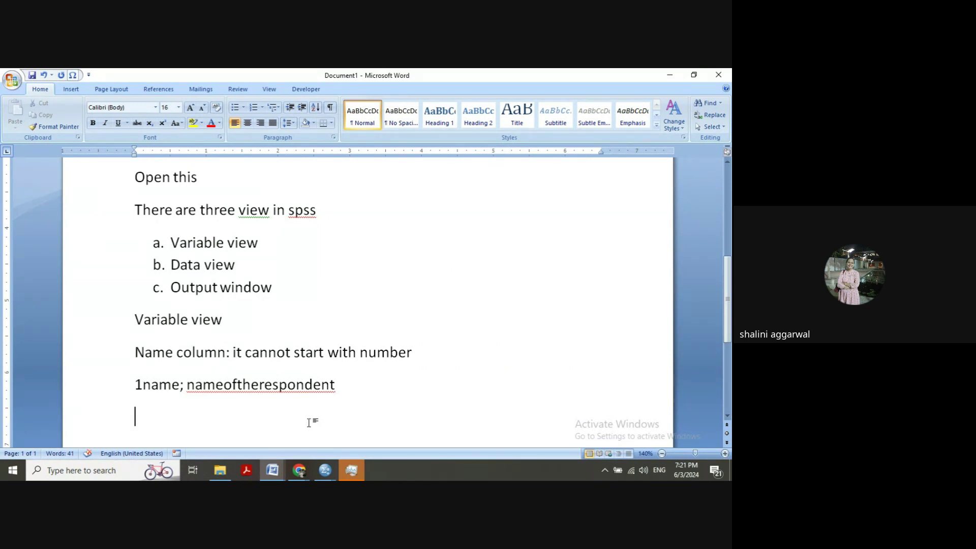
text(Types of scales)
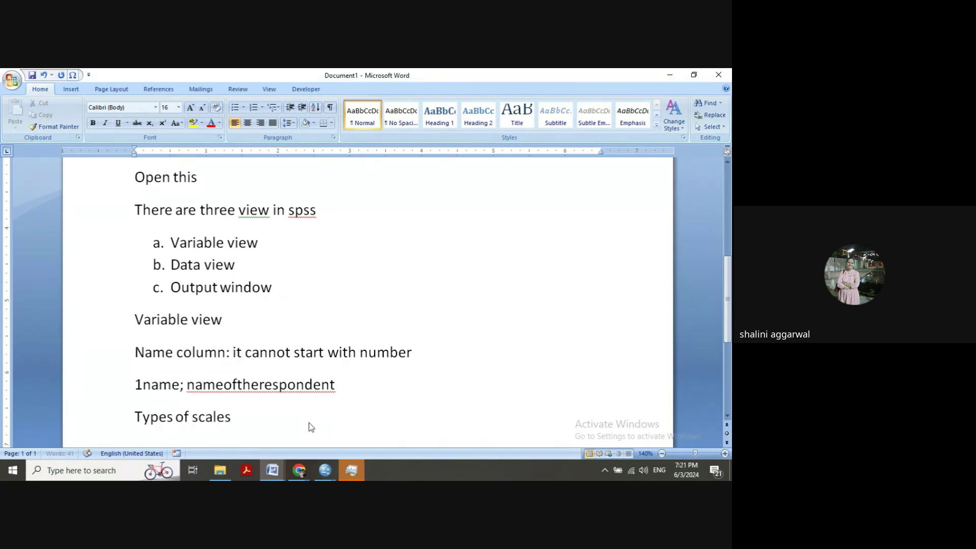
key(Return)
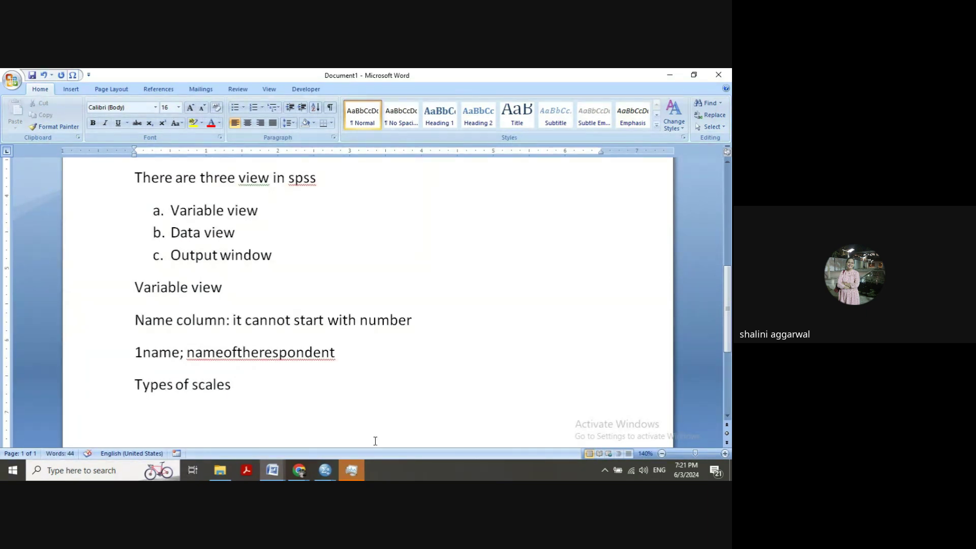
Dismiss the raised-hands notification in the Google Meet window and return to Document1 in Word.
mouse_move(330, 477)
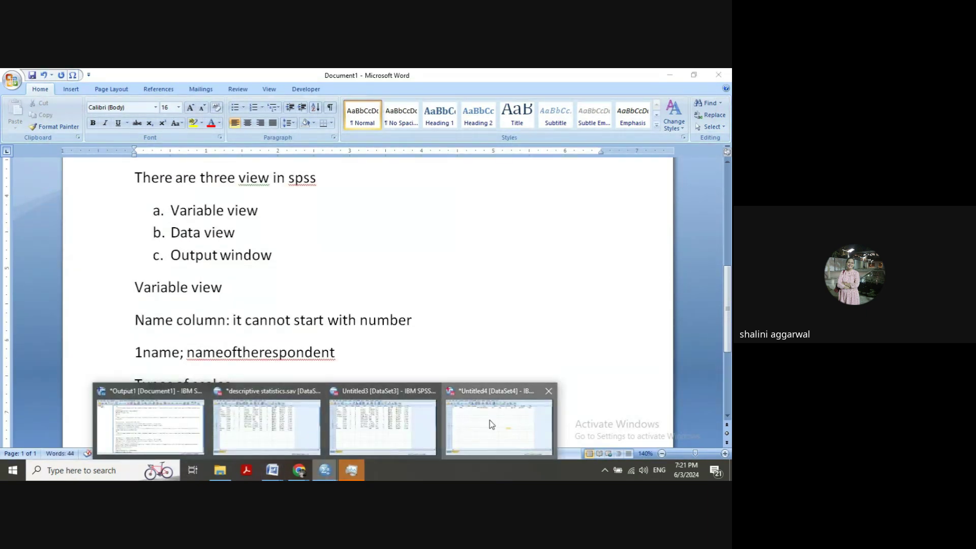
click(489, 420)
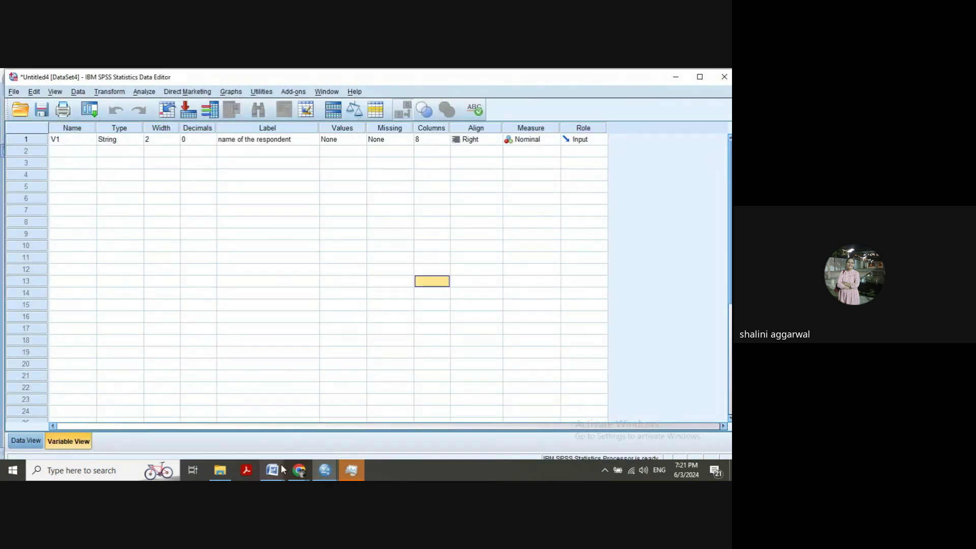
mouse_move(281, 467)
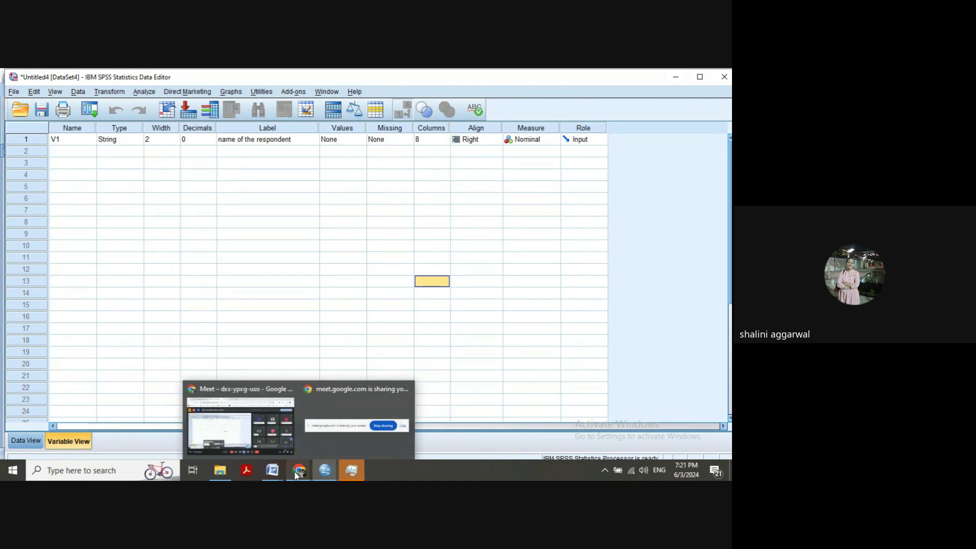
click(235, 440)
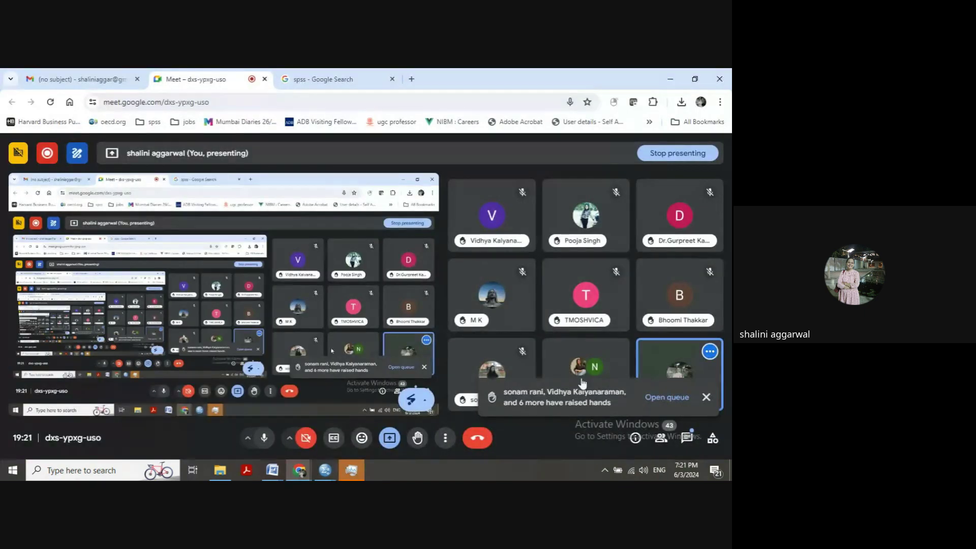
click(706, 397)
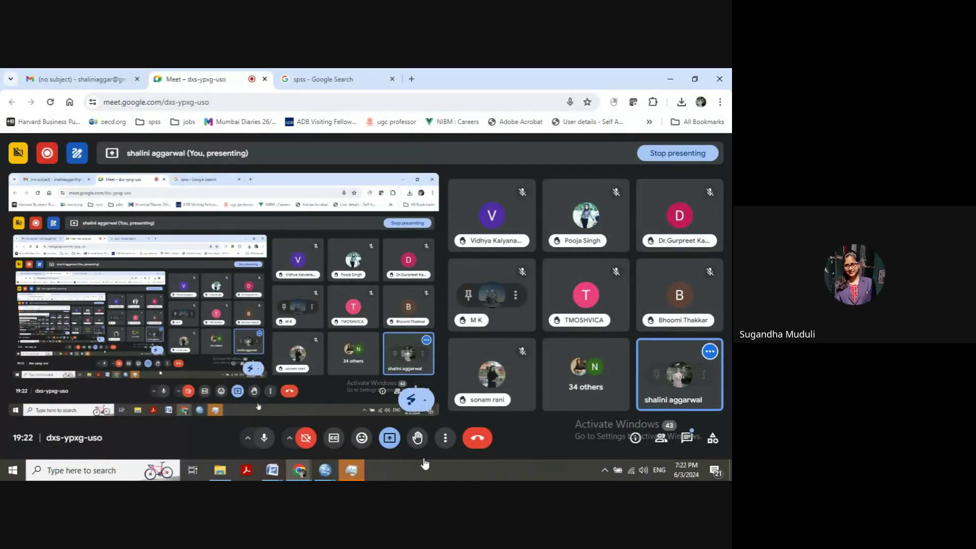
mouse_move(275, 473)
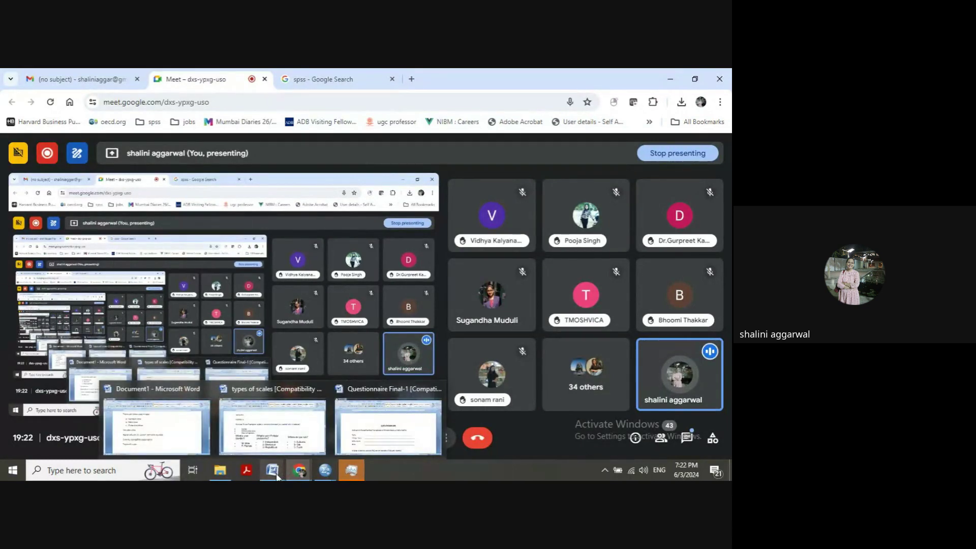
click(200, 450)
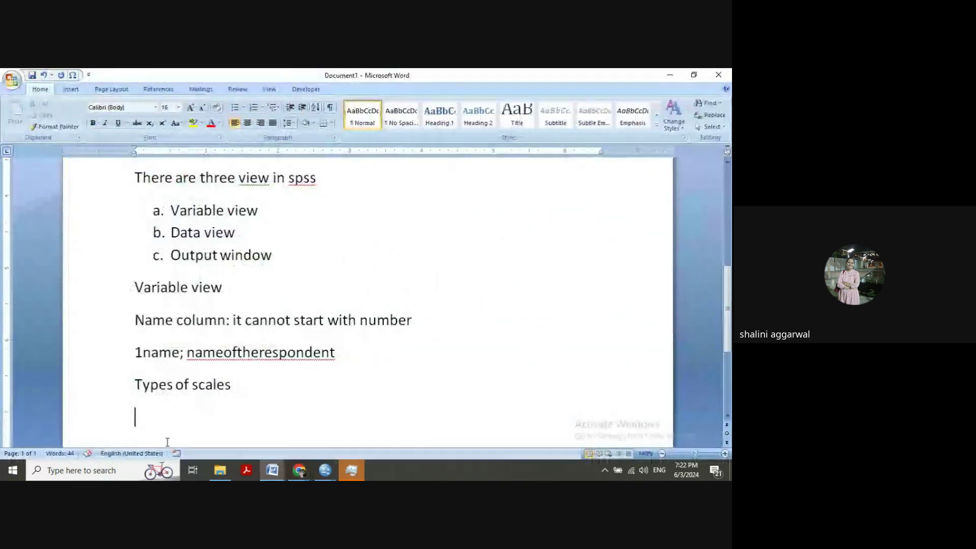
Set the line spacing of the whole document to 1.0 and remove the space after paragraphs.
mouse_move(305, 475)
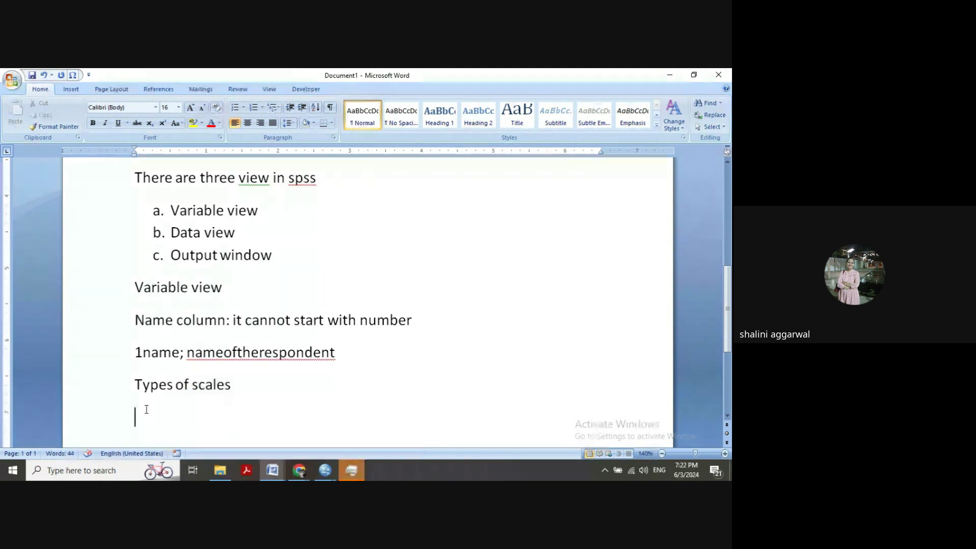
key(ctrl+a)
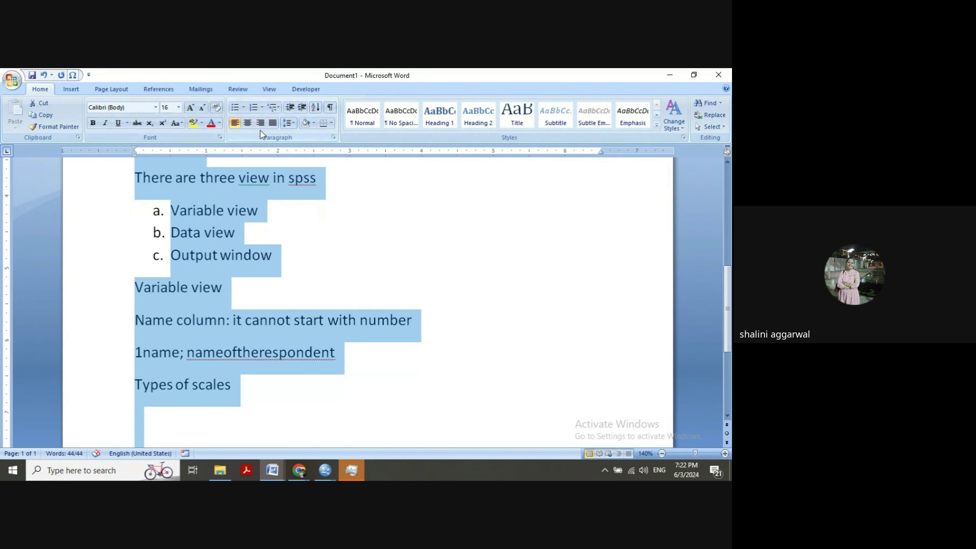
click(290, 122)
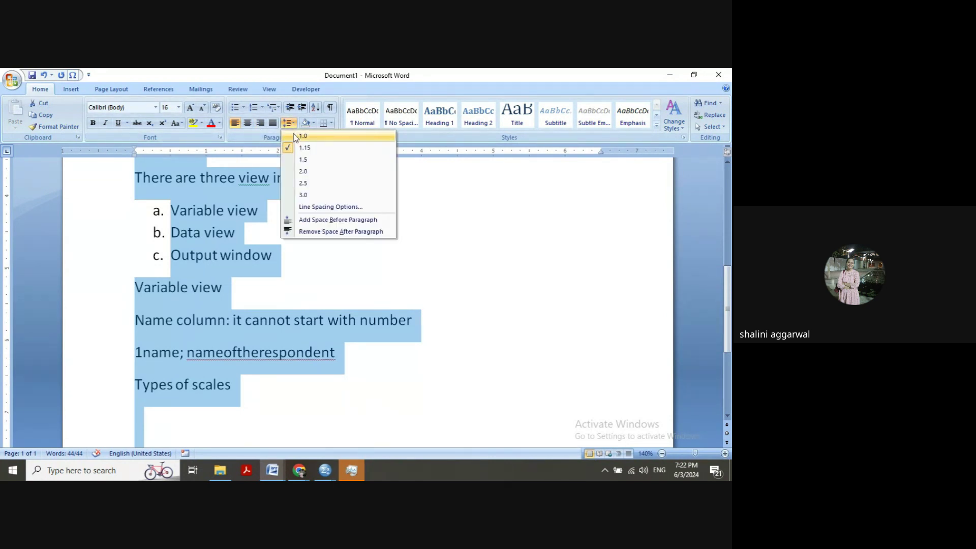
click(294, 136)
click(289, 123)
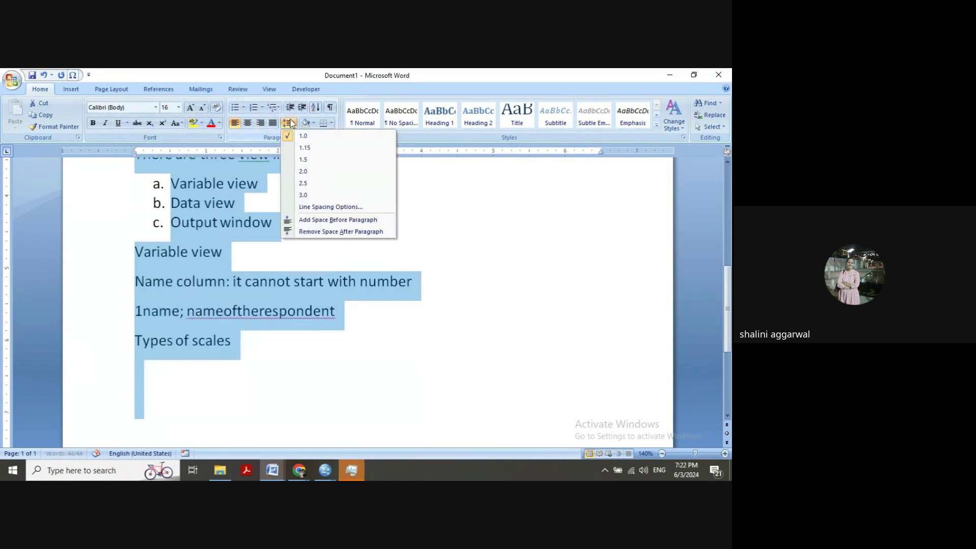
click(315, 231)
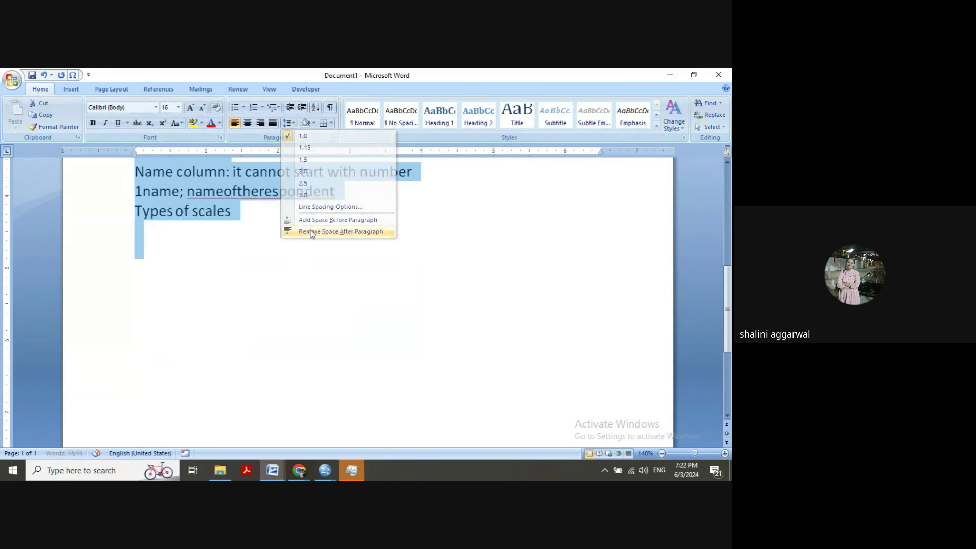
click(144, 247)
Below "Types of scales", leave an empty line and add the lines "Four types of scales", "Nominal", "Ordinal" and "Interval and ratio".
click(107, 215)
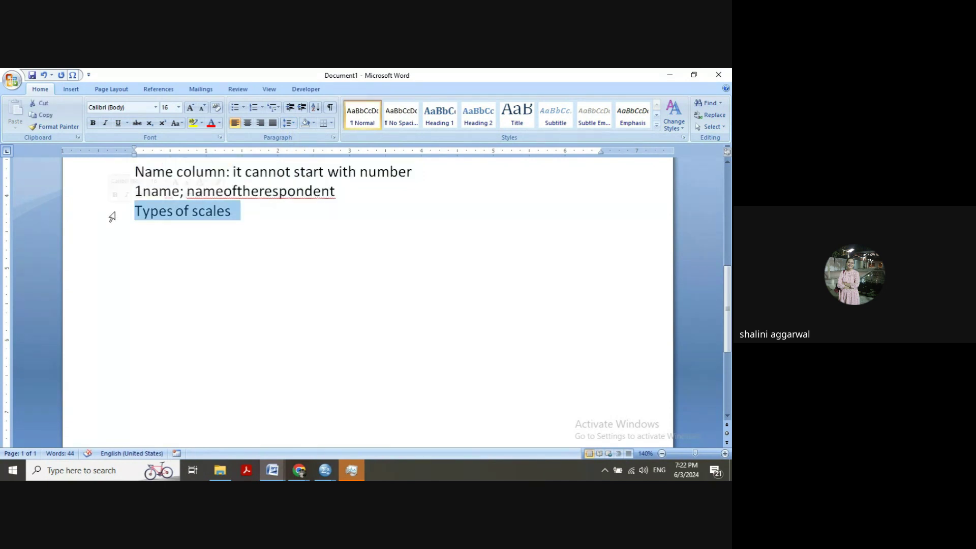
click(137, 237)
key(Return)
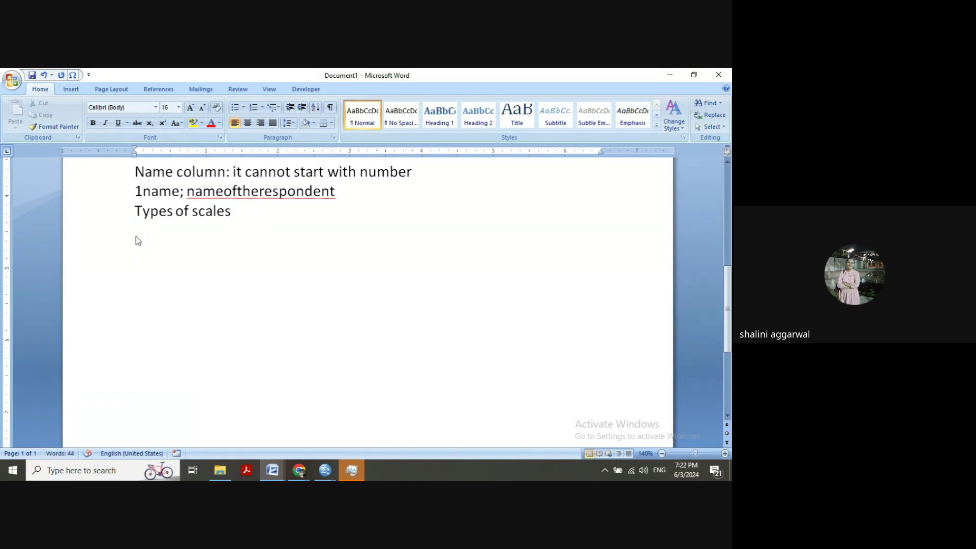
text(Four types of scales)
key(Return)
text(nominal)
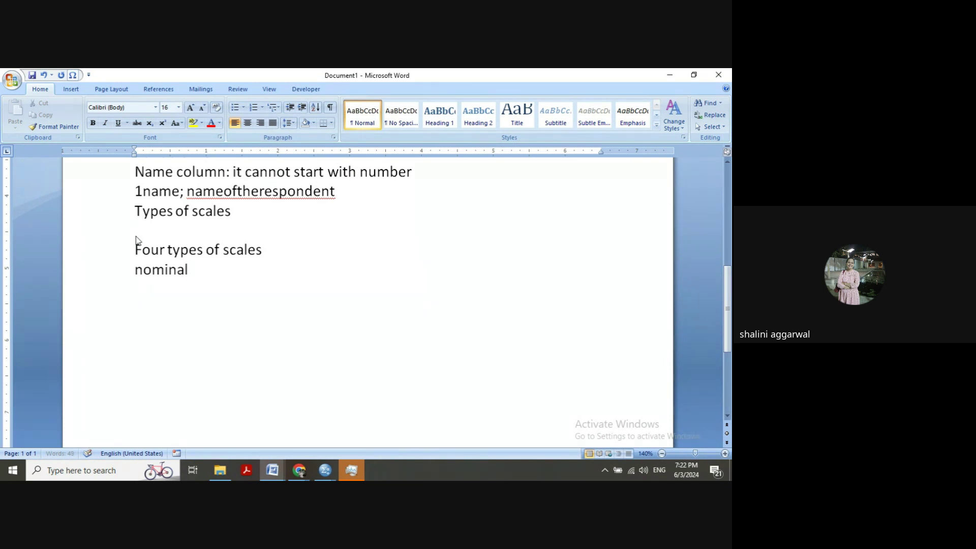
key(Return)
text(nal)
key(Return)
text(inter)
text(val and)
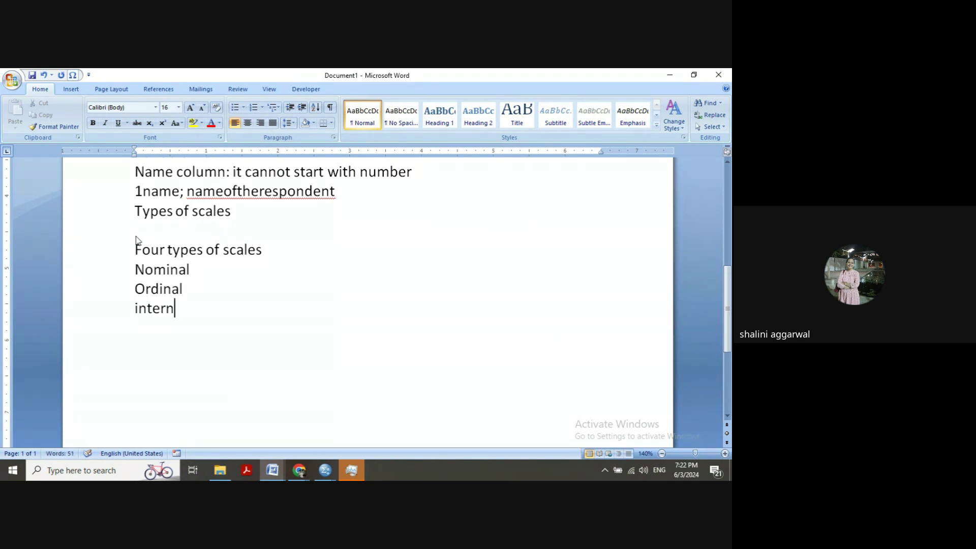
text( ratio)
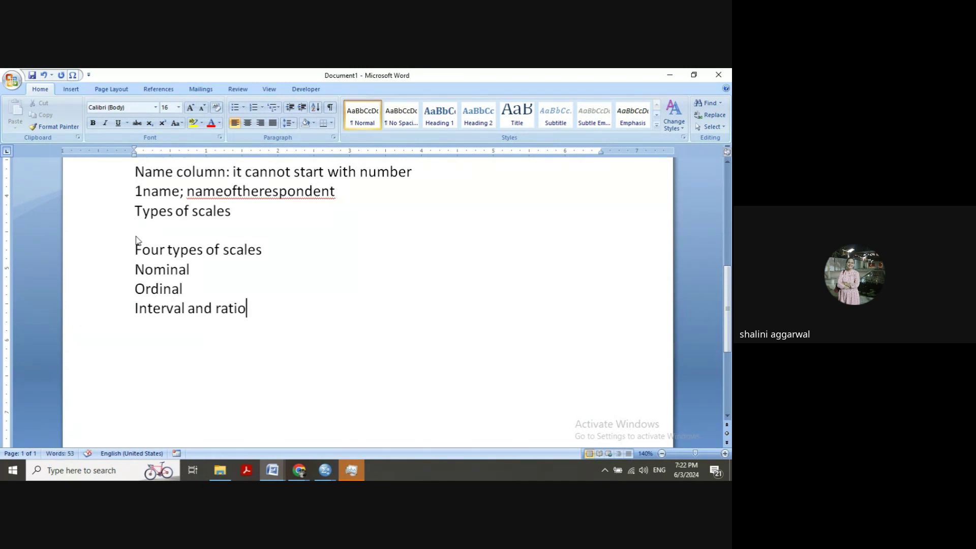
Make the "Four types of scales" line bold and add "Nominal scale" below the list, separated from it by an empty line.
click(84, 251)
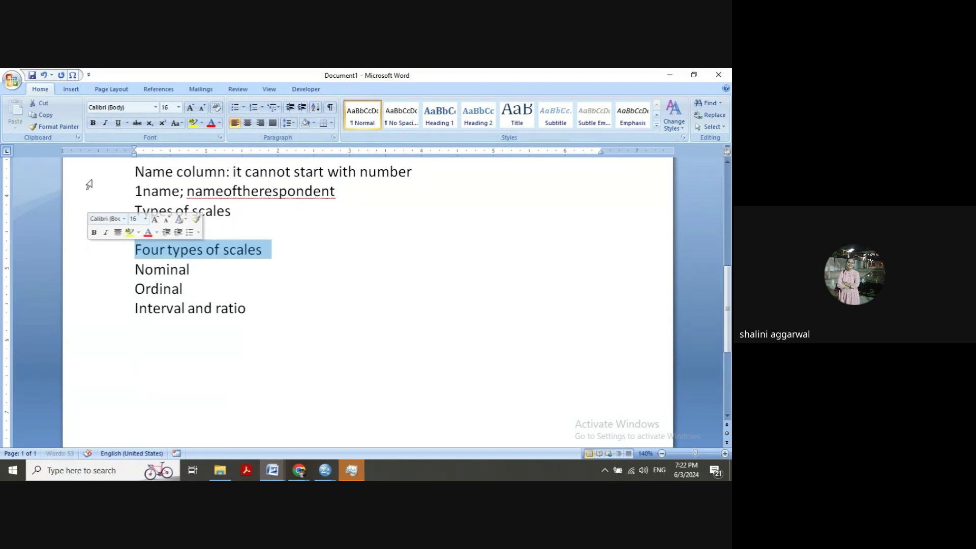
click(93, 122)
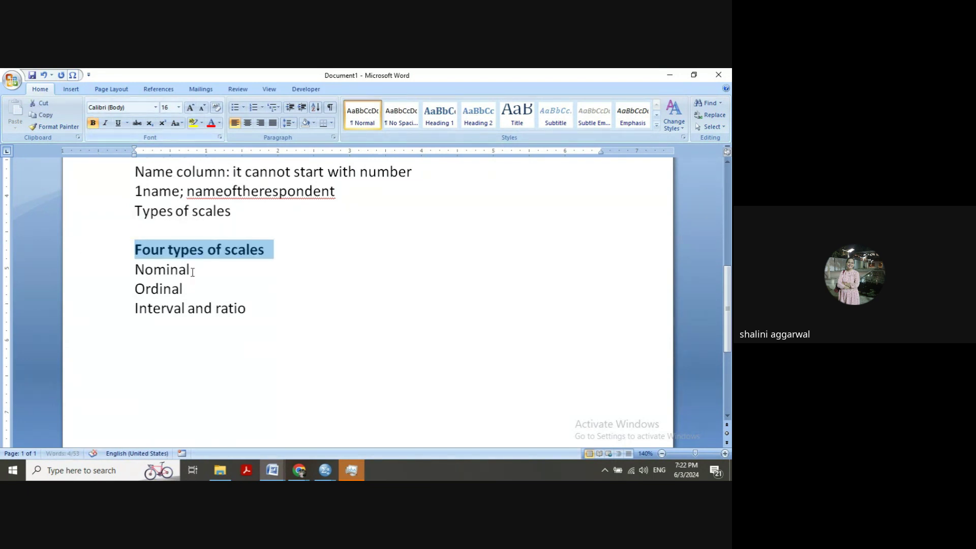
click(150, 337)
text(nominal scale)
key(Return)
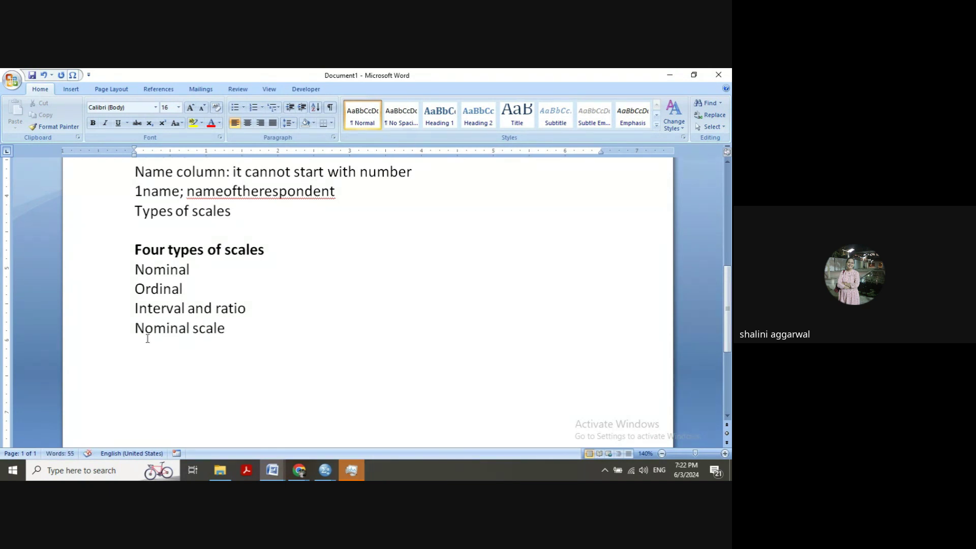
click(134, 327)
key(Return)
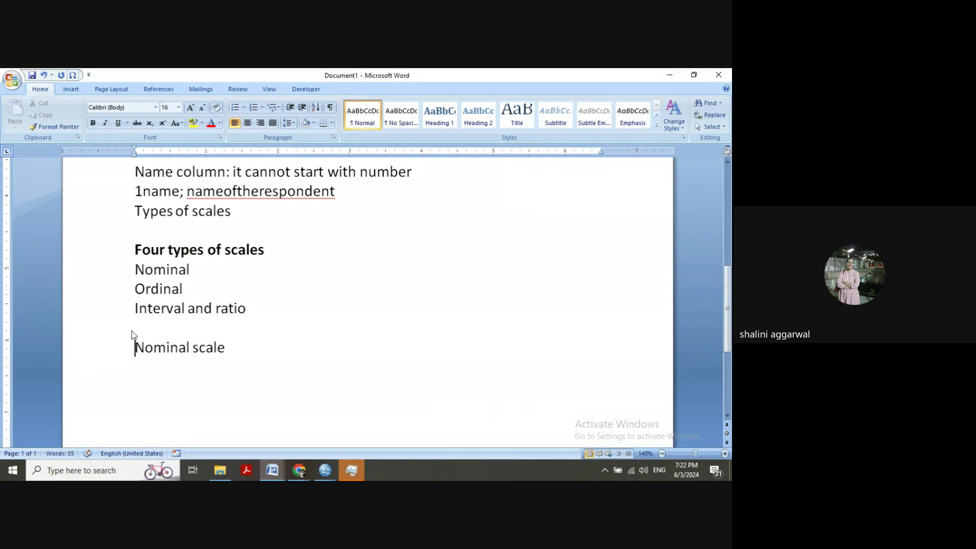
Under "Nominal scale", add the question "Which phone do you like" with the lettered options Samsung, Apple and opppo.
click(144, 374)
text(Which phone do)
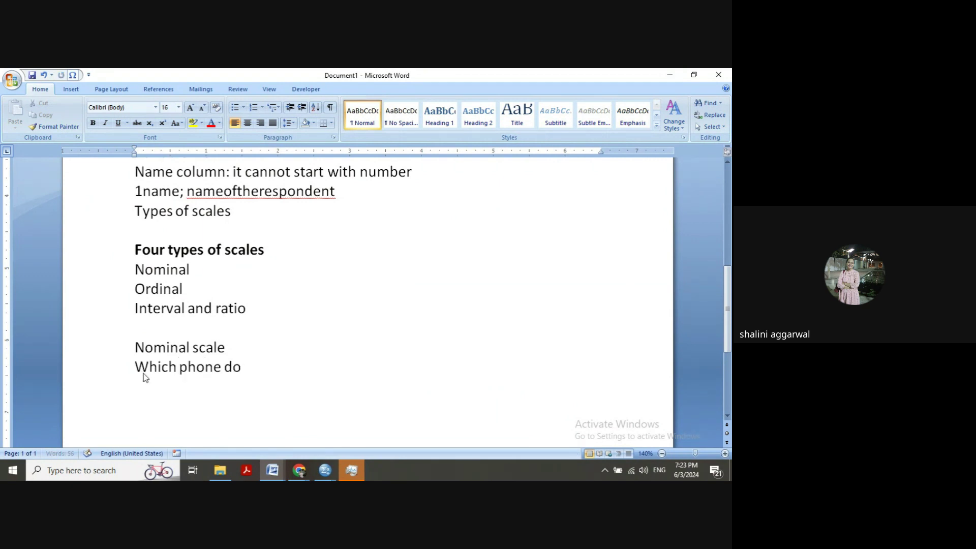
text( you like)
key(Return)
text(a. samsung)
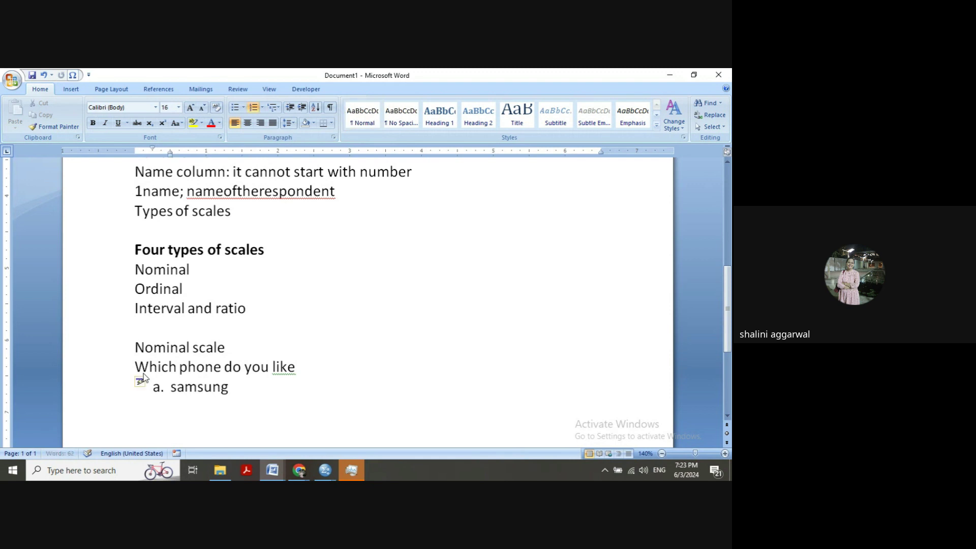
key(Return)
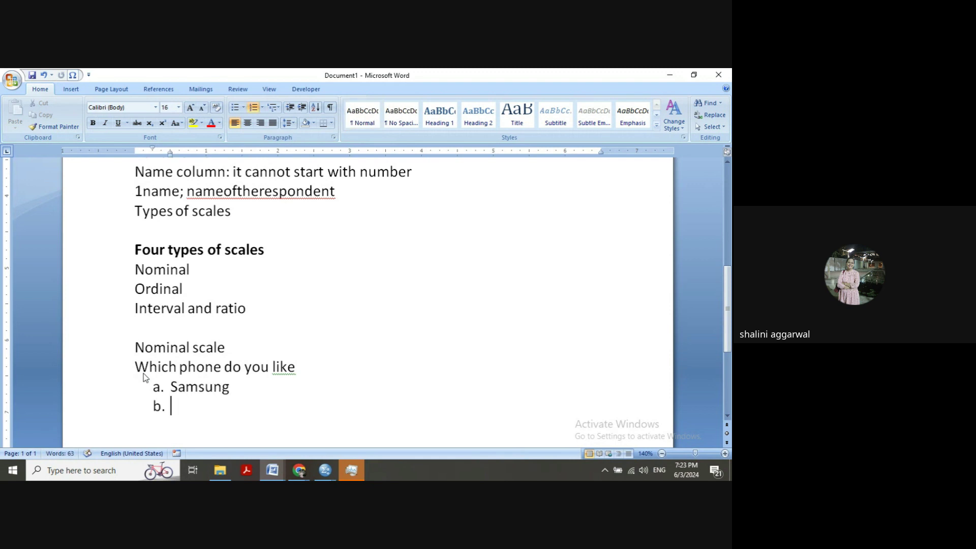
text(Apple)
key(Return)
text(opppo)
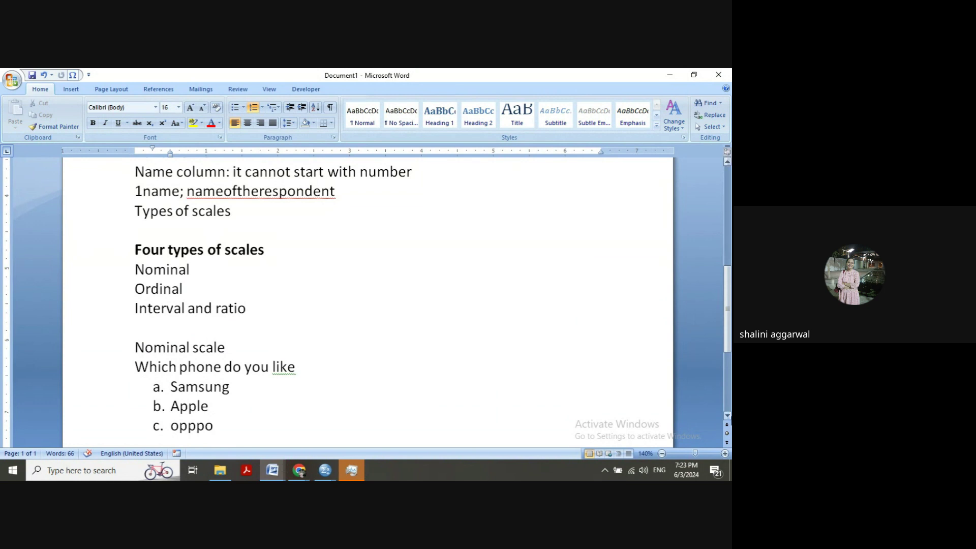
click(727, 416)
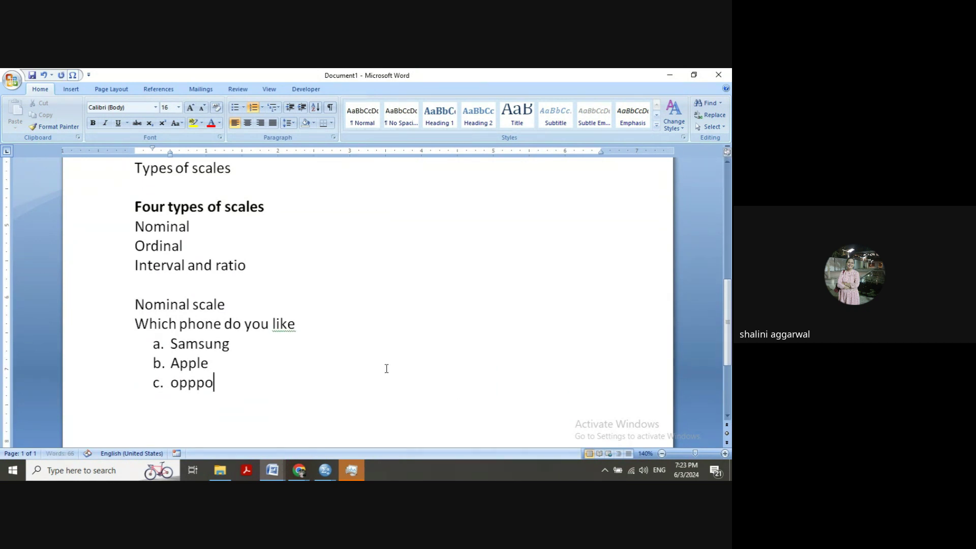
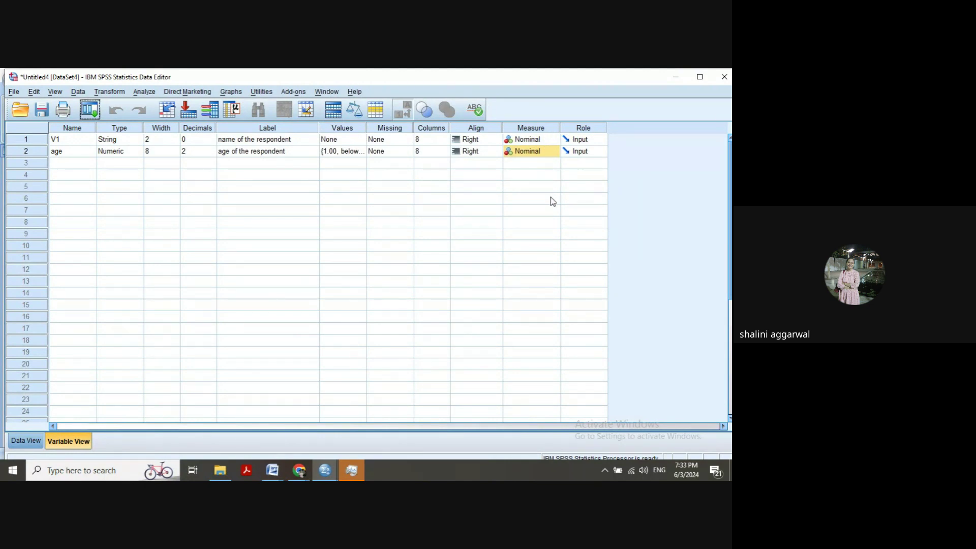
Switch to Document1 in Word and place the cursor on the empty line below the Suzuki cars question.
click(273, 470)
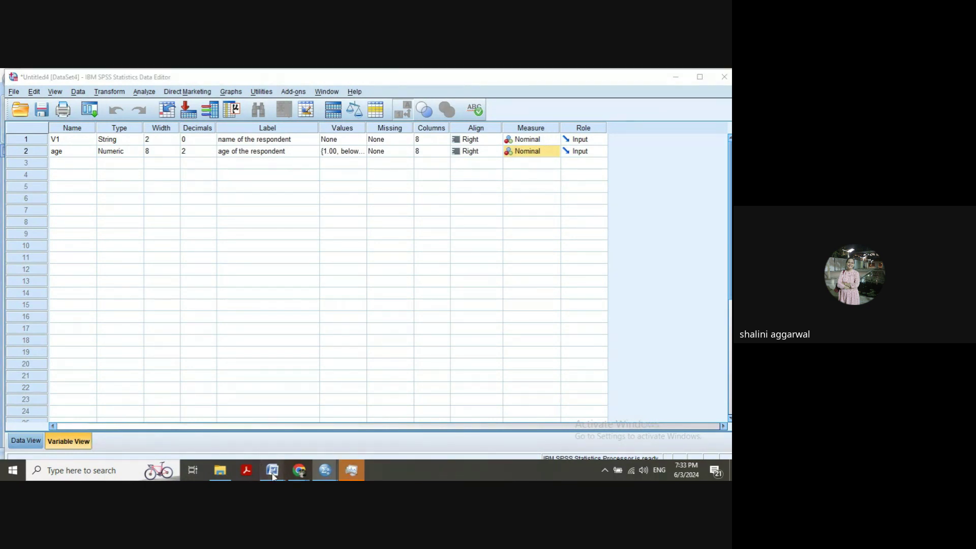
click(166, 426)
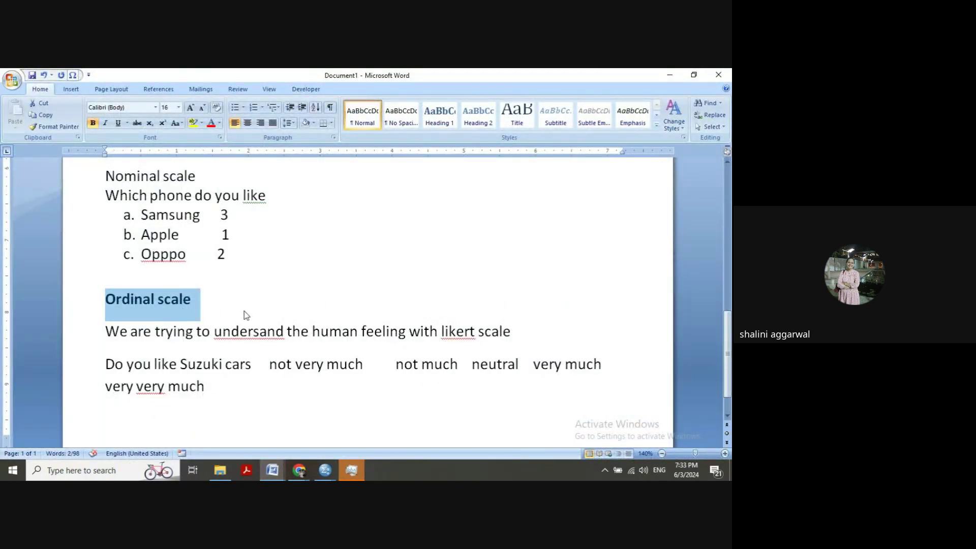
click(118, 410)
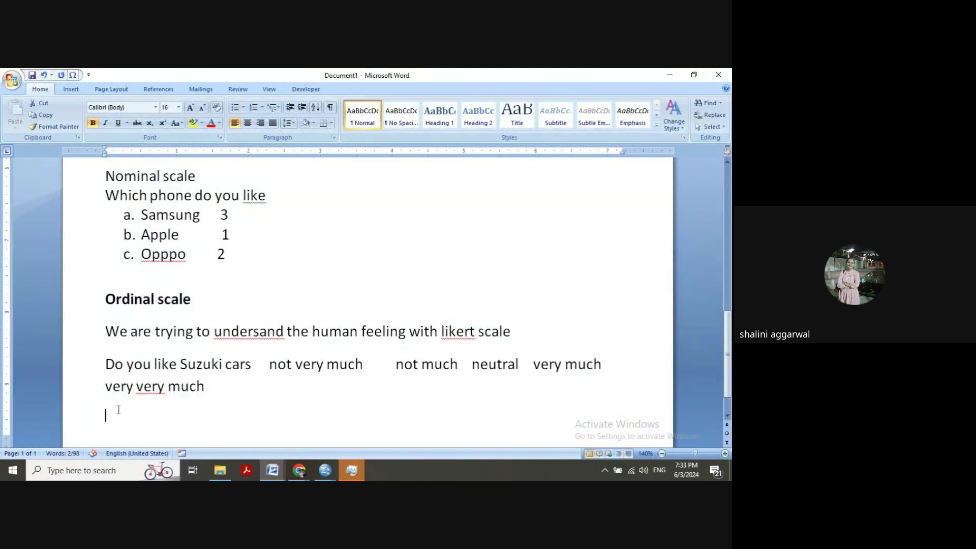
Check the participants in the Google Meet window and return to Document1 in Word.
click(299, 470)
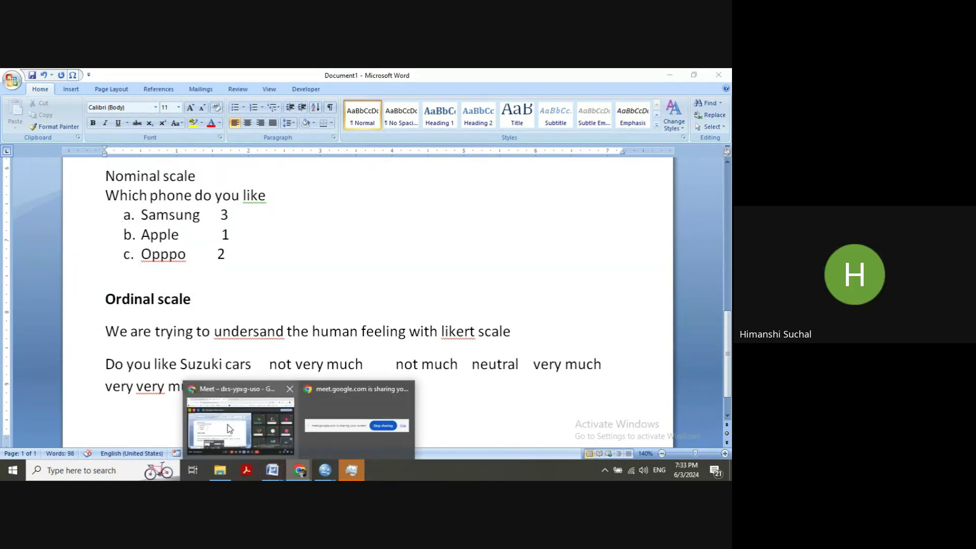
click(229, 428)
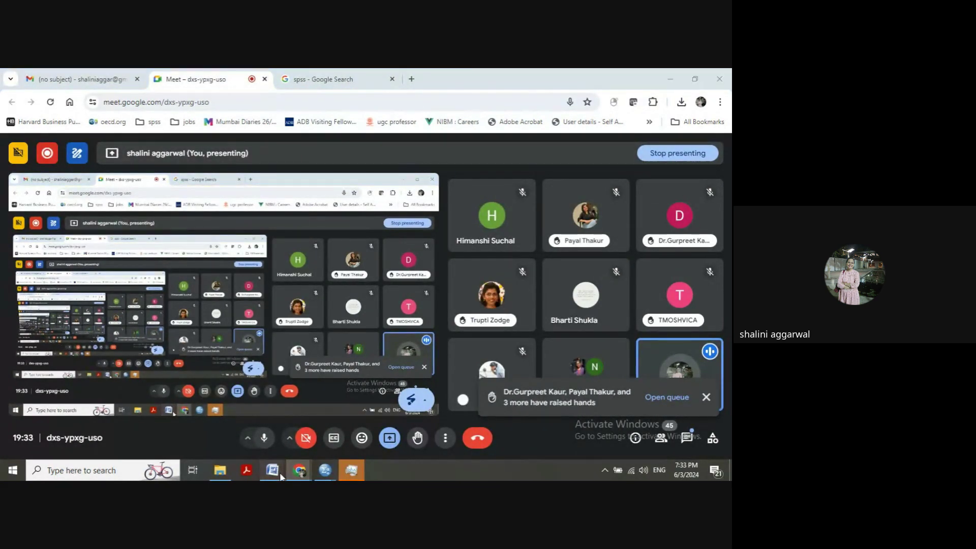
mouse_move(272, 470)
click(165, 432)
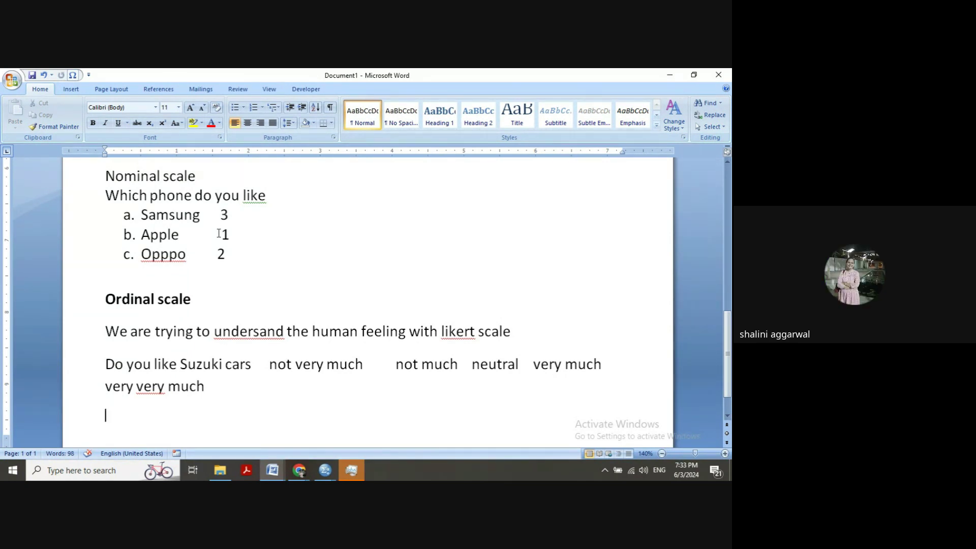
View the age, education, family and marital status questions in Questionnaire Final-1, and return to Document1.
mouse_move(273, 470)
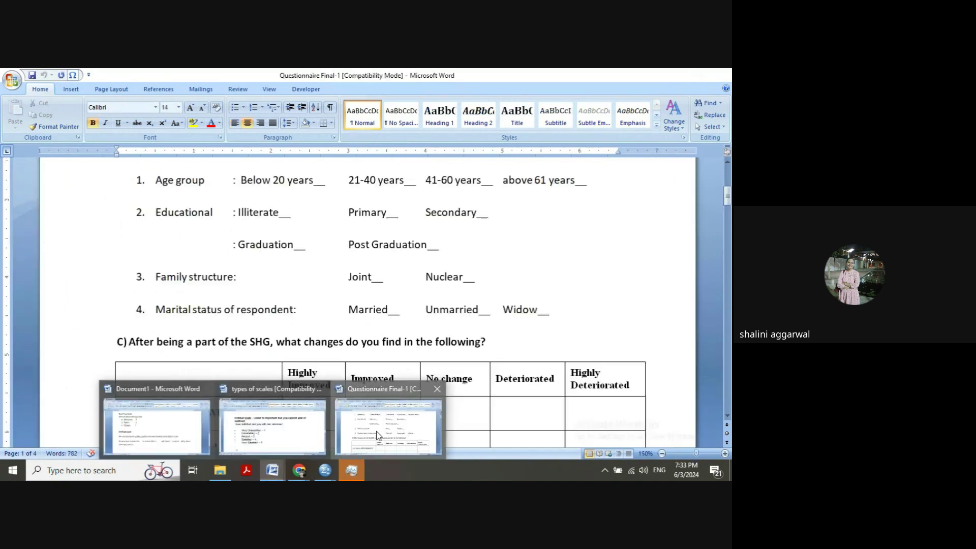
click(377, 435)
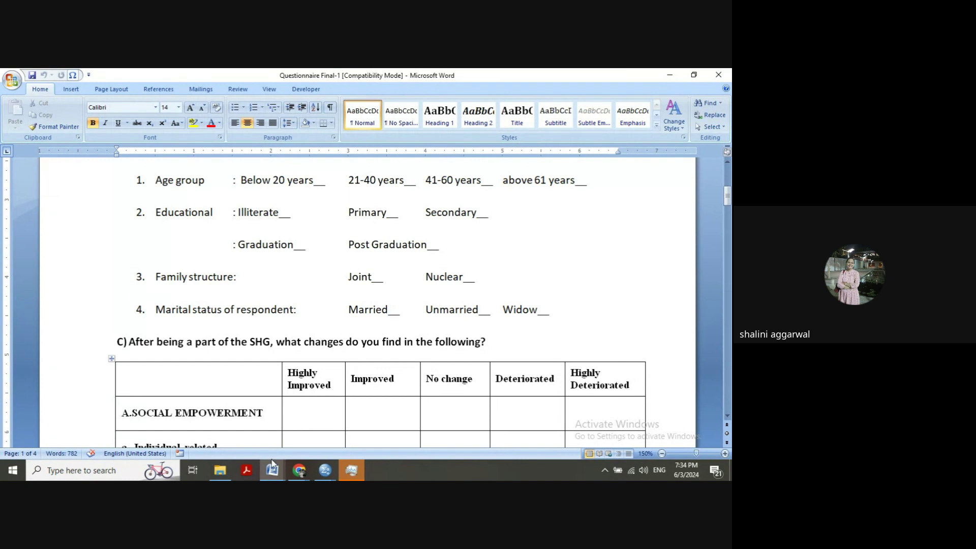
mouse_move(270, 474)
click(147, 429)
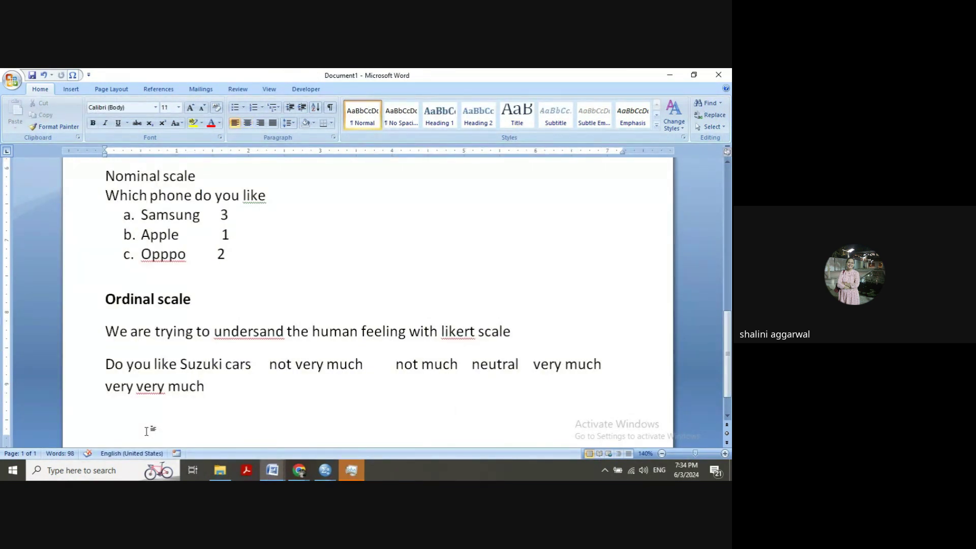
Add the line "Interval scale" below the Suzuki cars question and set the whole document's font size to 14.
text(interval scale)
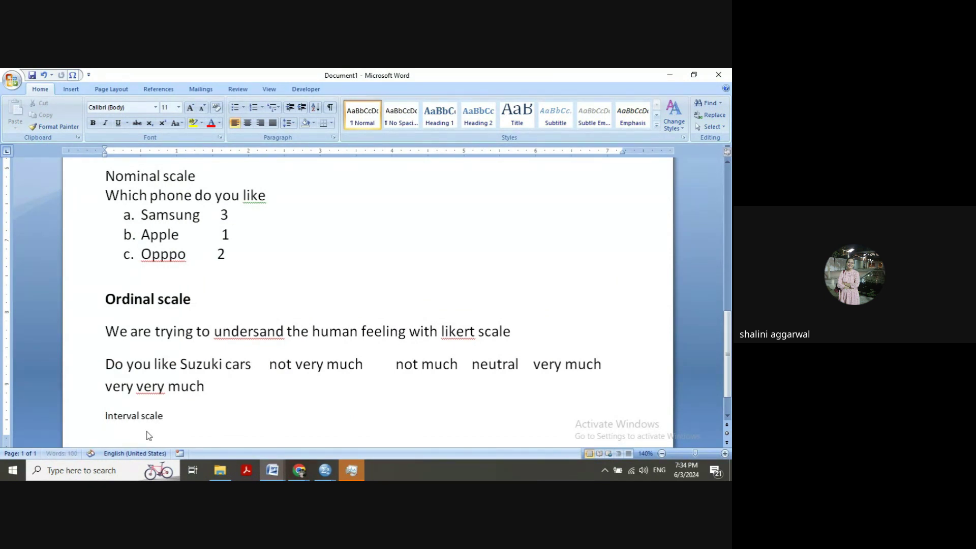
key(ctrl+a)
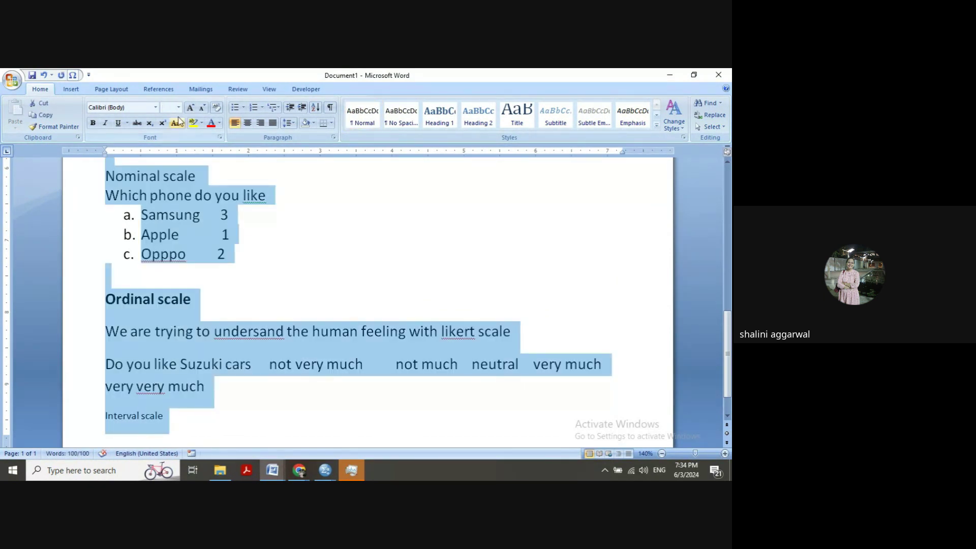
click(179, 108)
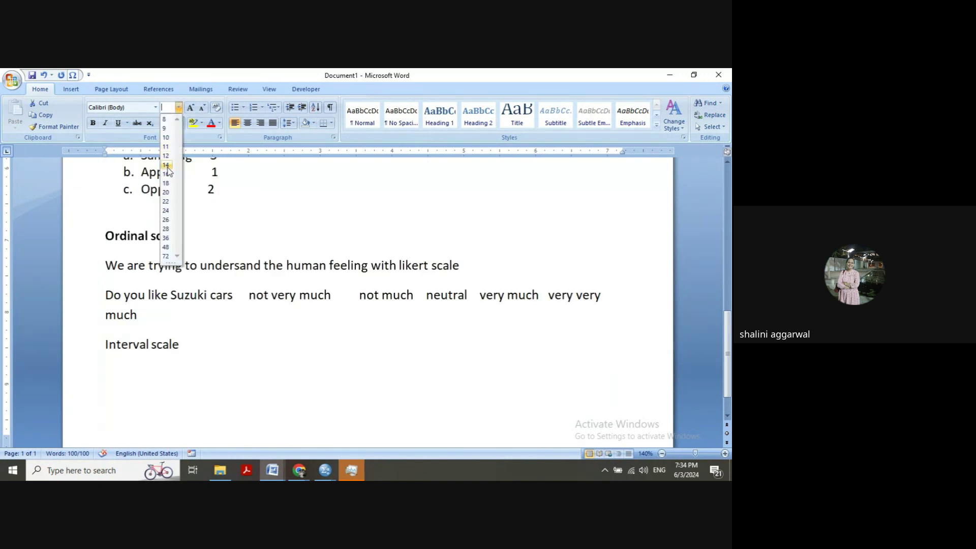
click(167, 165)
Add the example "Thermometer" on a new line below "Interval scale".
click(190, 353)
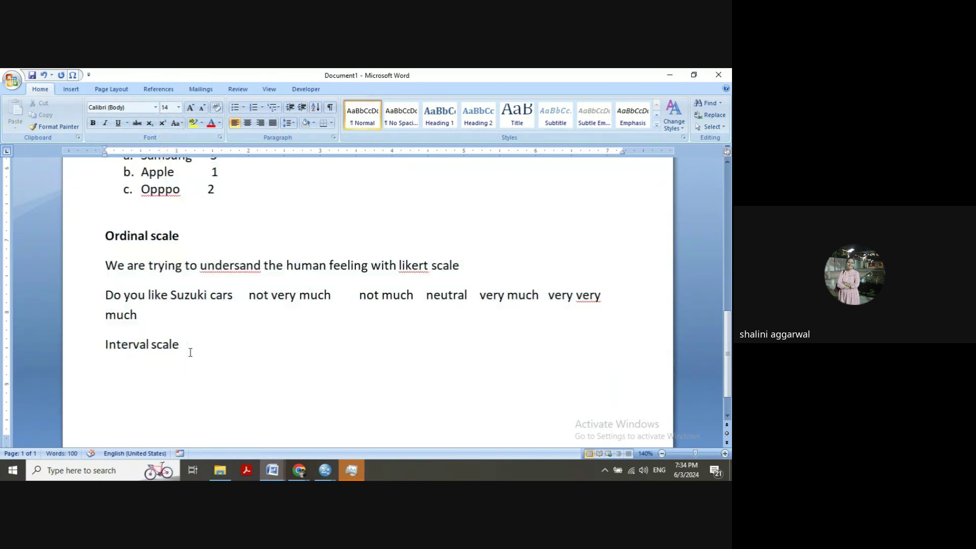
key(Return)
text(thermomete)
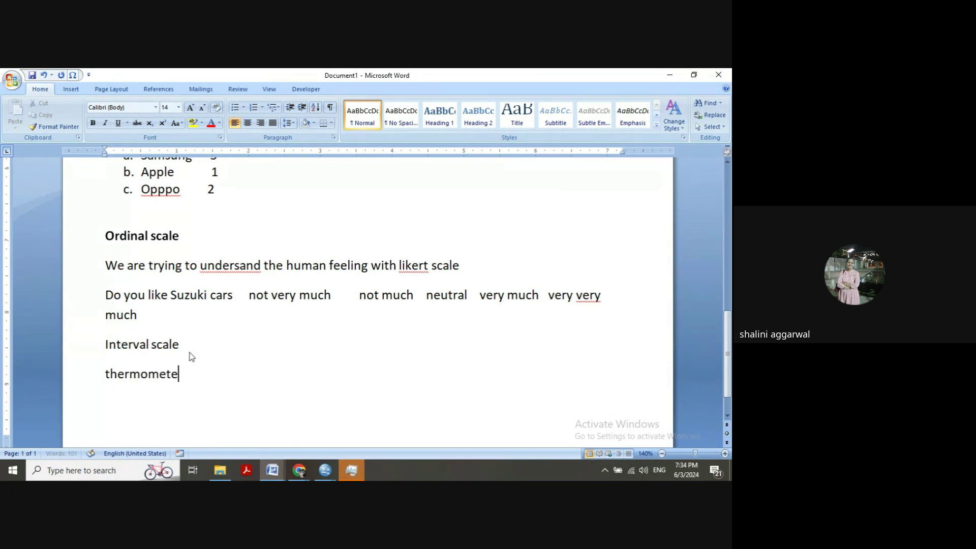
text(r)
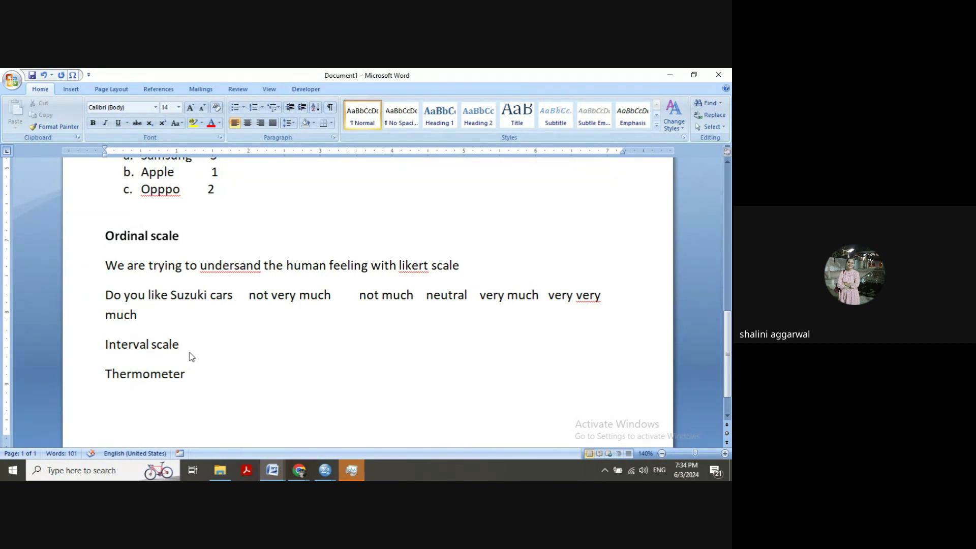
Start a new line below "Thermometer" and make the "Interval scale" heading bold.
key(Return)
text(0)
key(BackSpace)
click(79, 348)
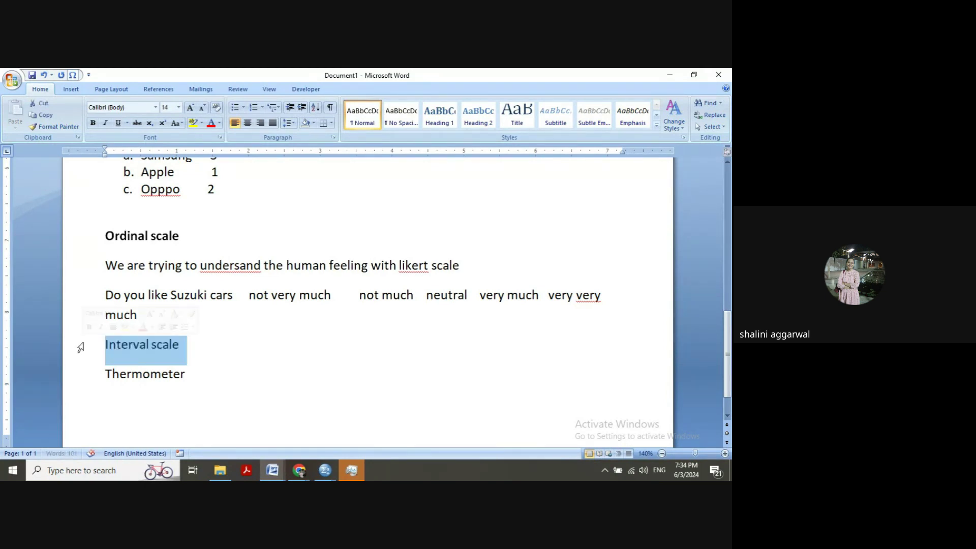
click(93, 124)
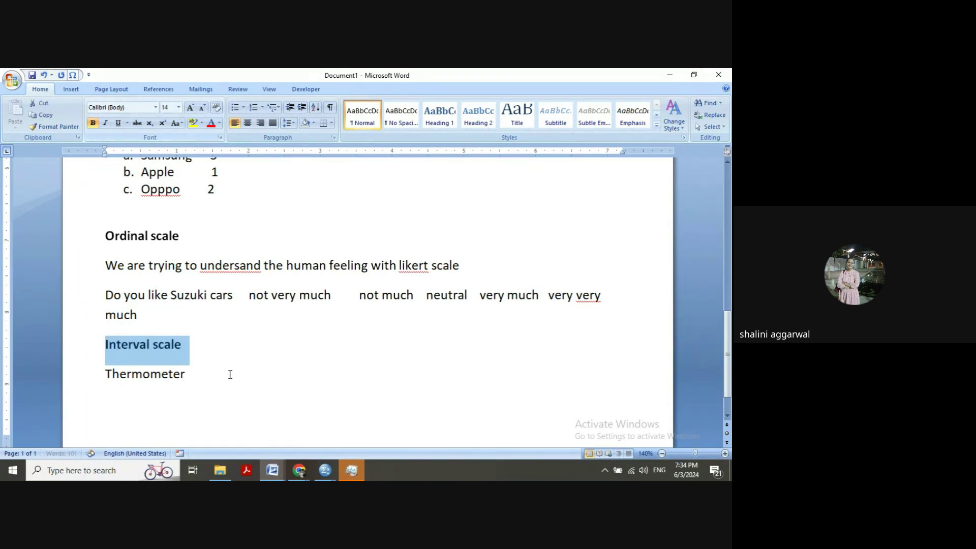
Add the line "Ratio" below "Thermometer", followed by the examples "Height weight, sales figure" on the next line.
click(120, 419)
text(ratio)
key(Return)
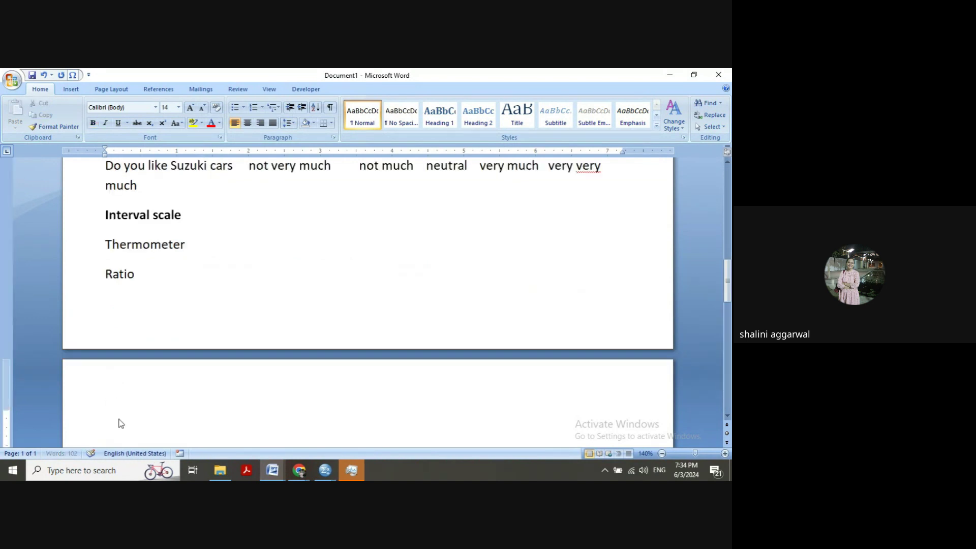
text(height weight)
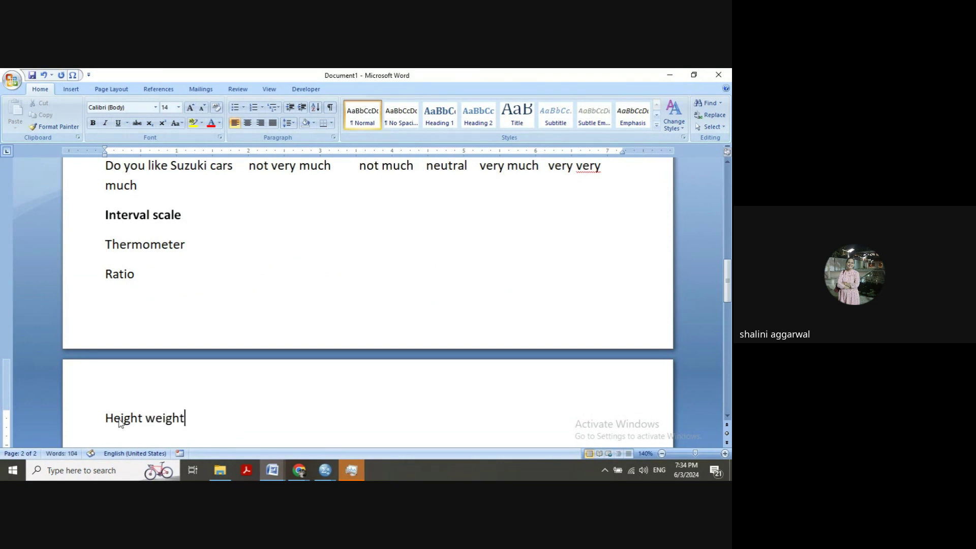
text(, sales figure, p)
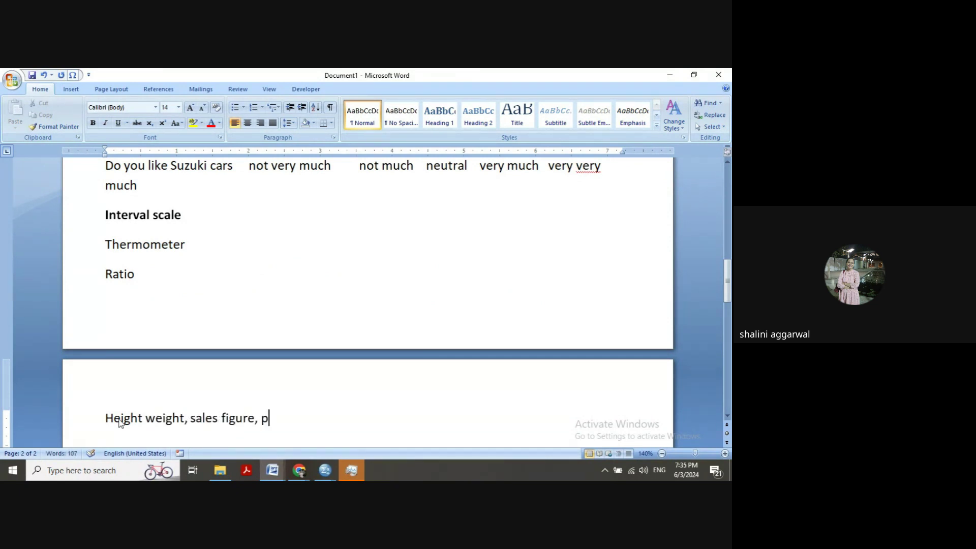
key(BackSpace)
key(BackSpace)
key(BackSpace)
scroll(121, 423, down, 1)
key(Return)
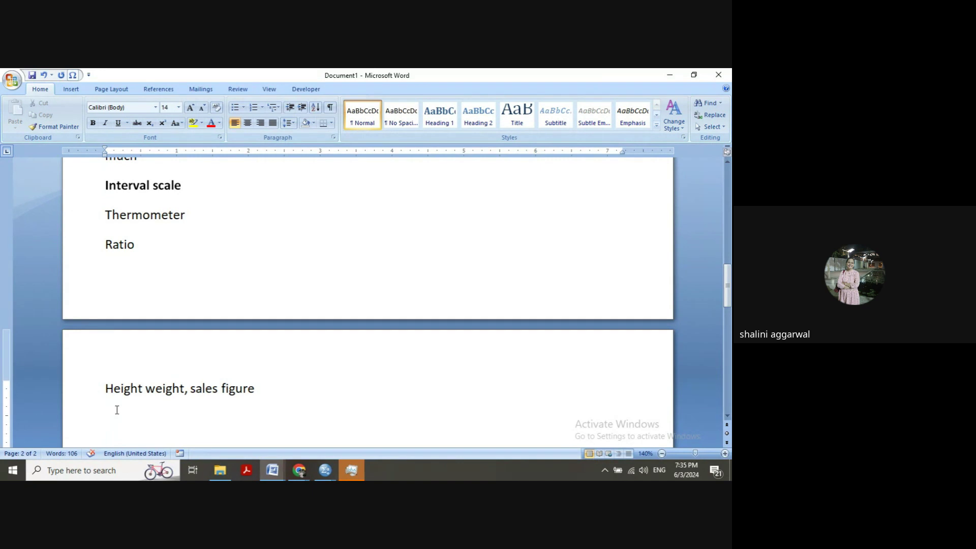
Add the example "Age" and the note "It starts with 0" on separate lines below the sales figure line.
text(age)
key(Return)
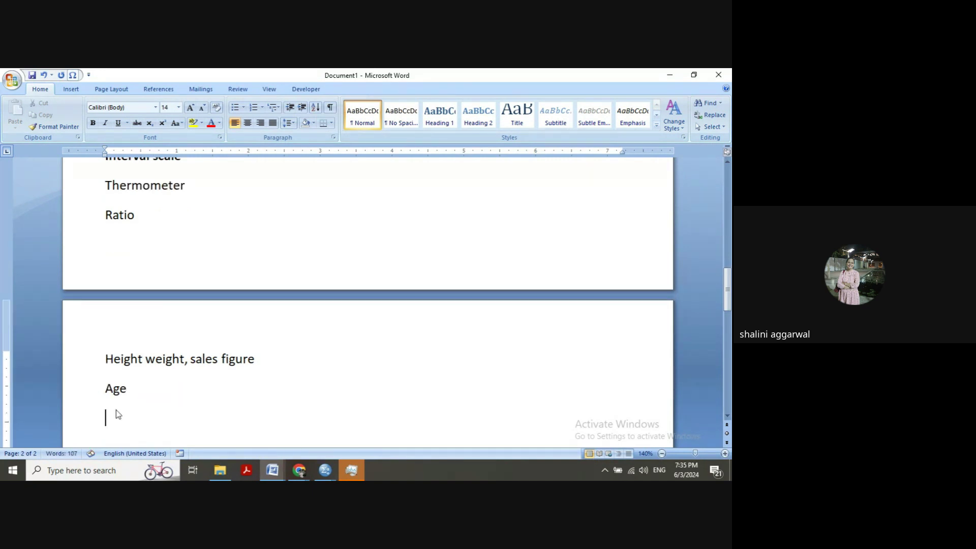
text(o)
key(BackSpace)
text(it starts with 0)
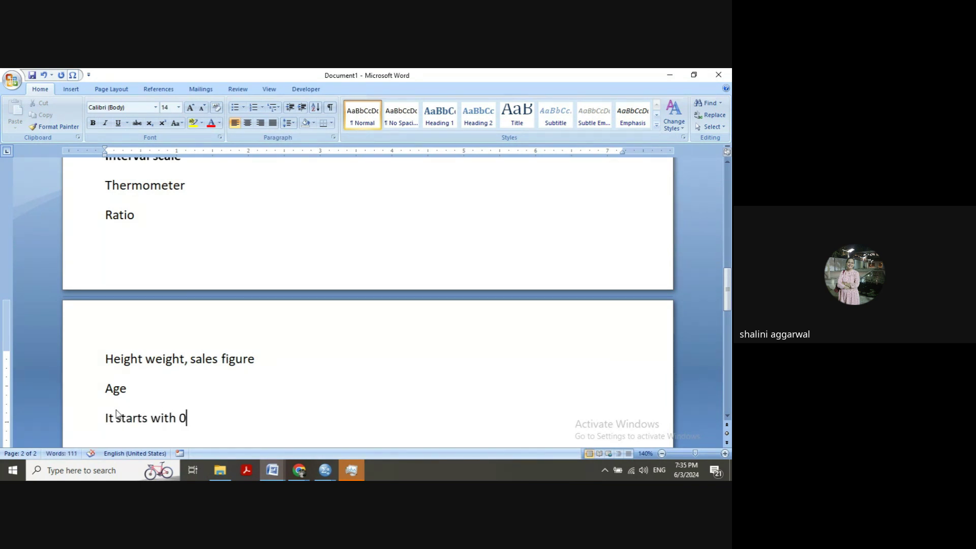
Add a line with the example values 40 and 60 below "It starts with 0".
click(88, 223)
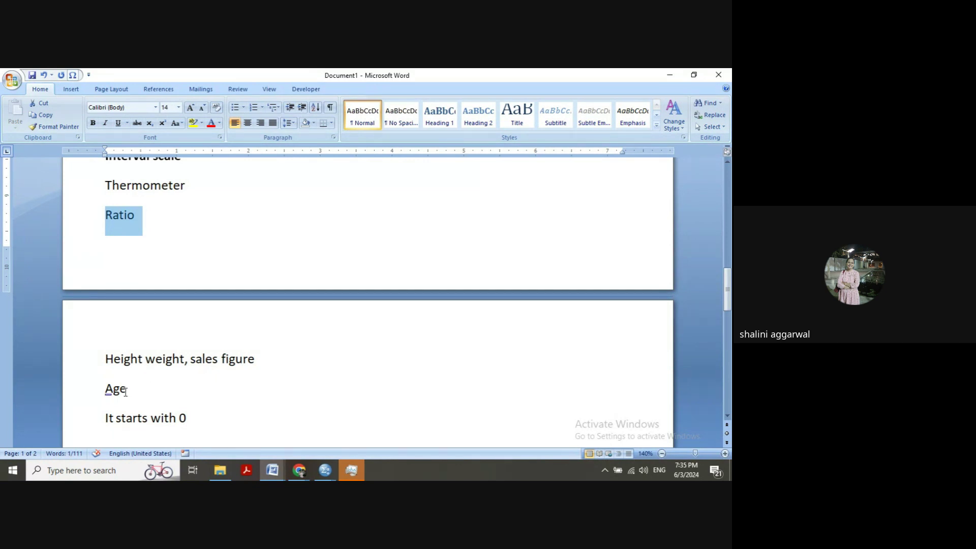
click(191, 421)
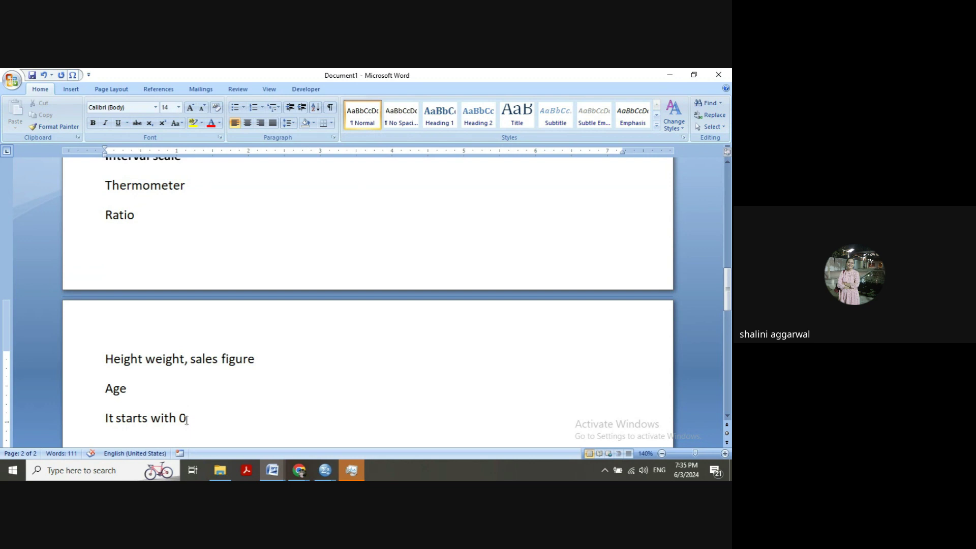
key(Return)
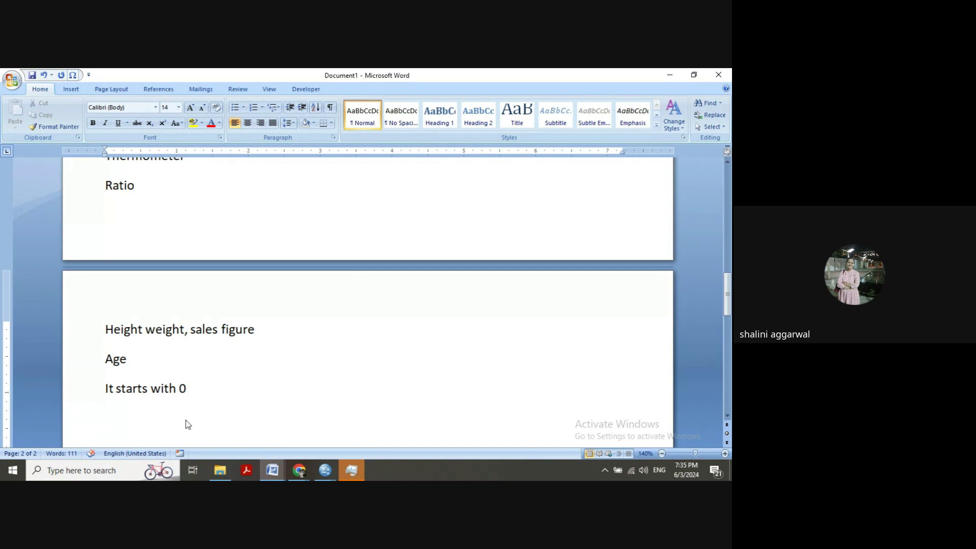
text(40    60)
Insert a line with the example temperatures "-10 0 10" below "Thermometer" in the interval scale section.
click(727, 162)
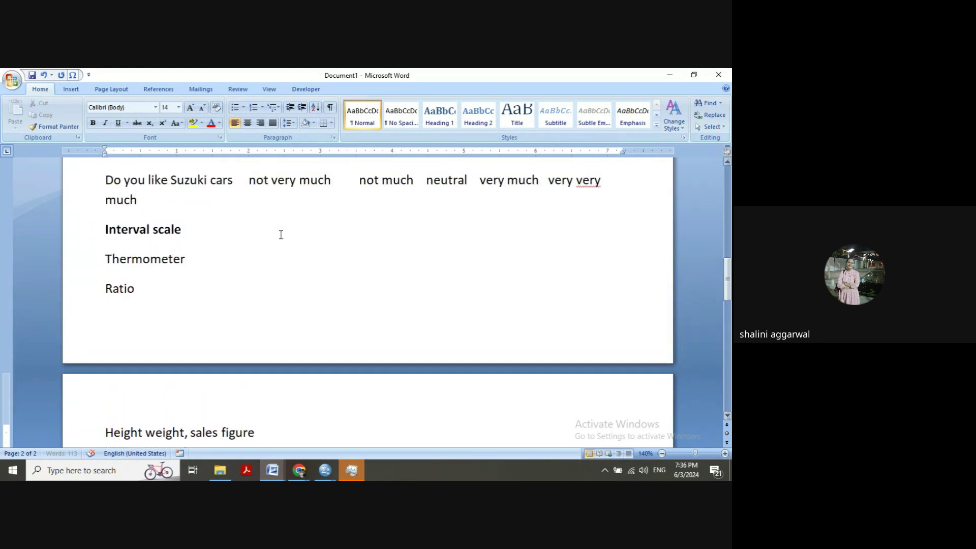
click(220, 254)
key(Return)
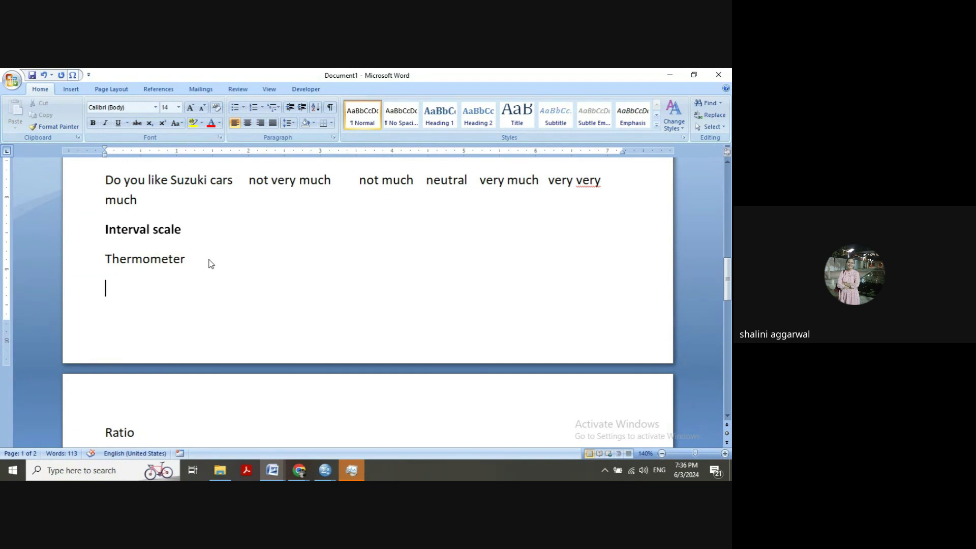
text(-10  0 10)
click(125, 289)
Make the "Nominal scale" heading above the phone question bold.
drag(727, 162, 727, 162)
click(81, 207)
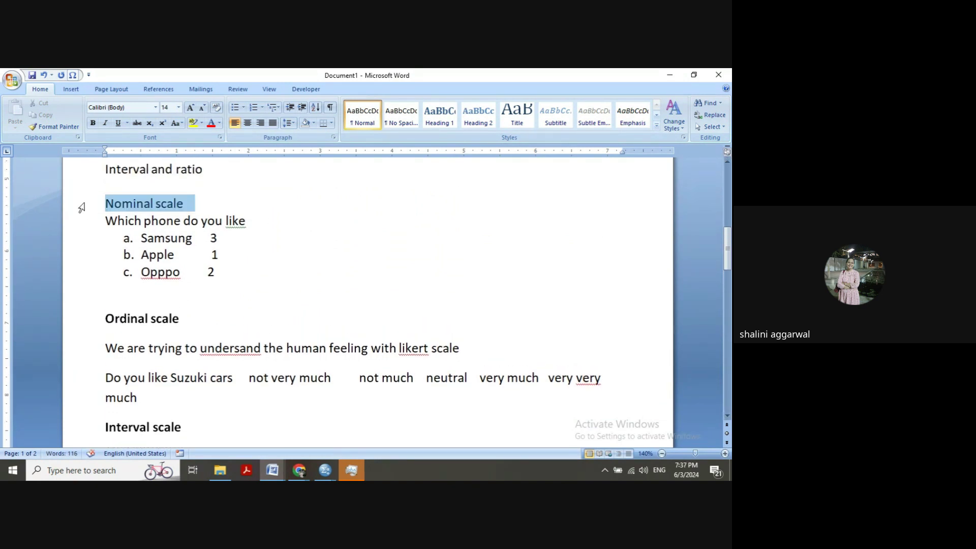
click(93, 123)
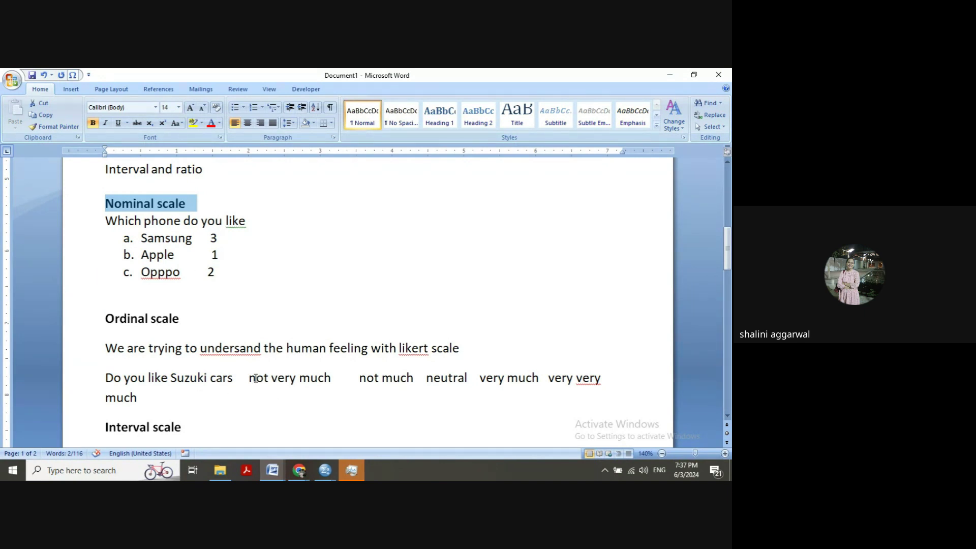
Insert a line above the Suzuki cars question with the codes 1 to 5 spaced over its five answer options.
click(471, 348)
key(Return)
key(Tab)
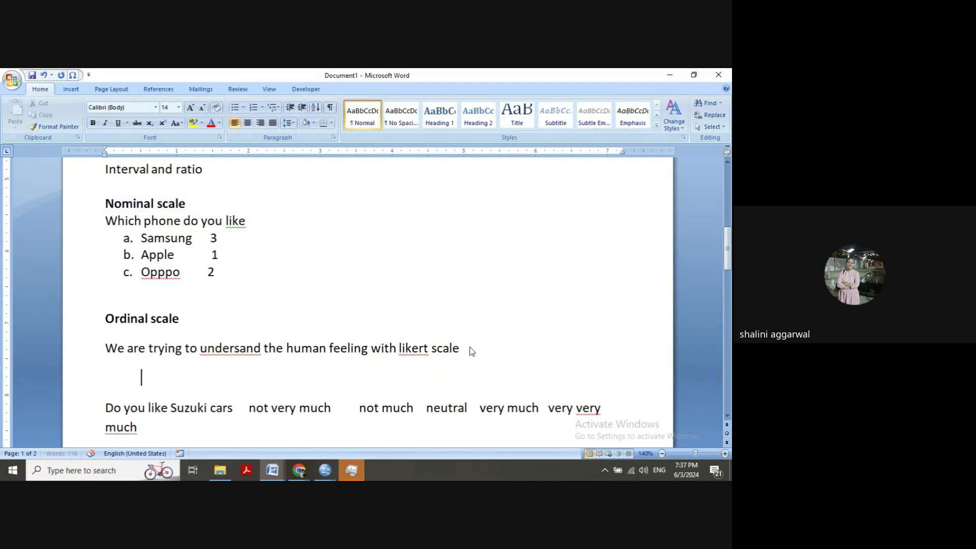
key(Tab)
key(Tab)
key(Tab)
text(1)
key(Tab)
key(Tab)
key(Tab)
key(Tab)
text(2)
key(Tab)
text(3)
key(Tab)
key(Tab)
text(4)
key(Tab)
key(Tab)
text(5)
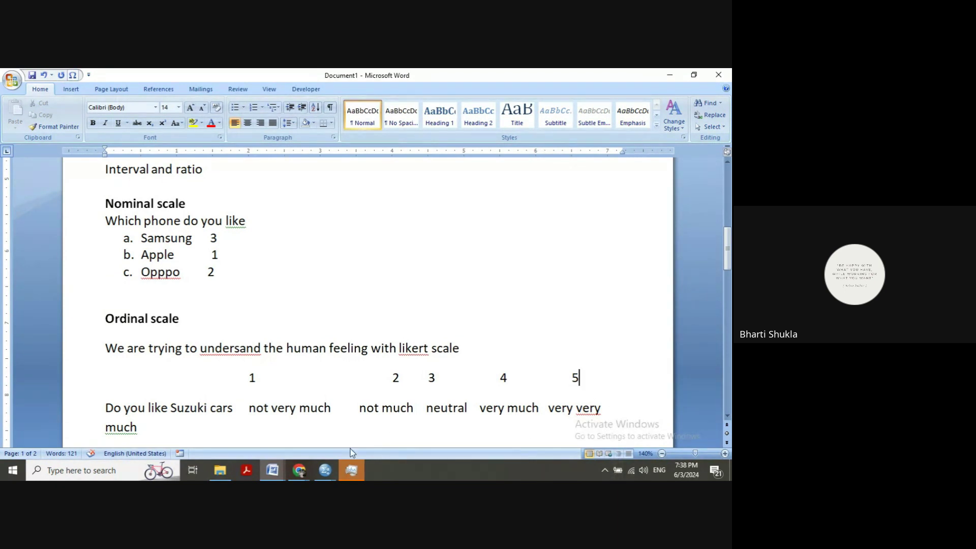
Check the Google Meet window and dismiss the raised-hands notification.
mouse_move(304, 475)
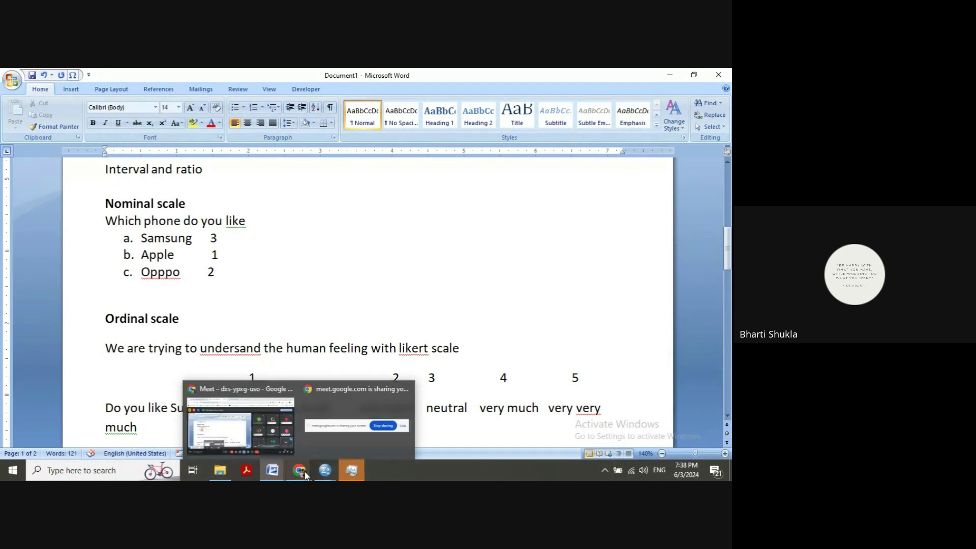
click(236, 433)
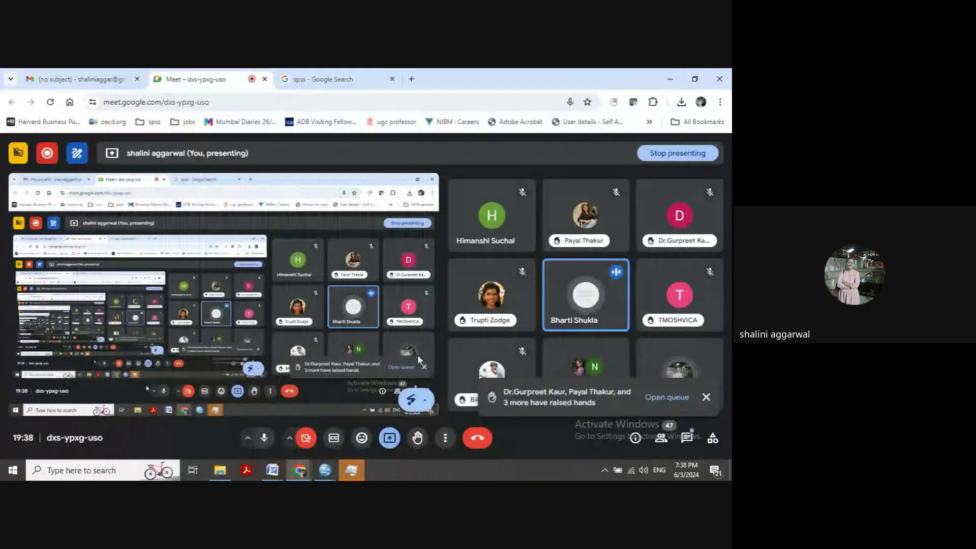
click(707, 397)
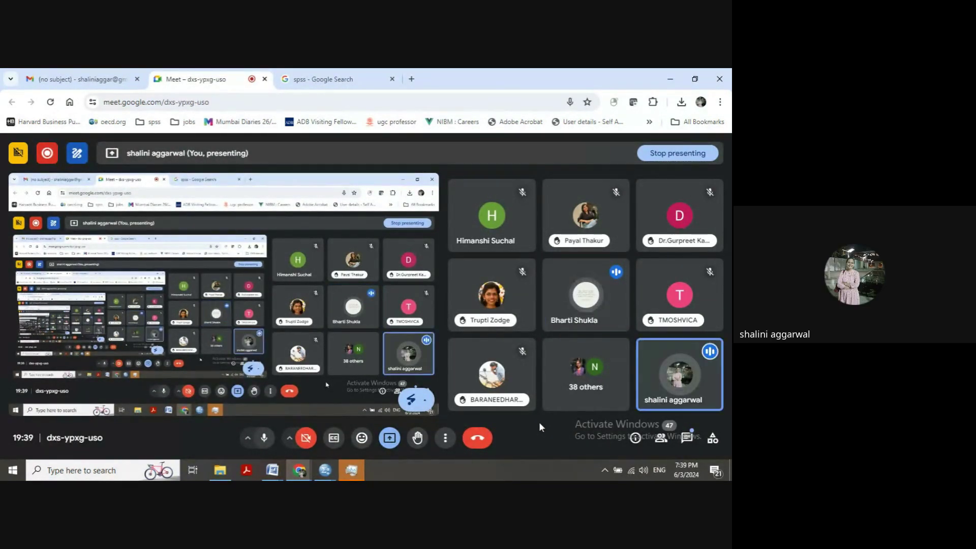
View the Untitled4 dataset in SPSS, check the scale notes in Document1 in Word, and return to the dataset.
mouse_move(325, 471)
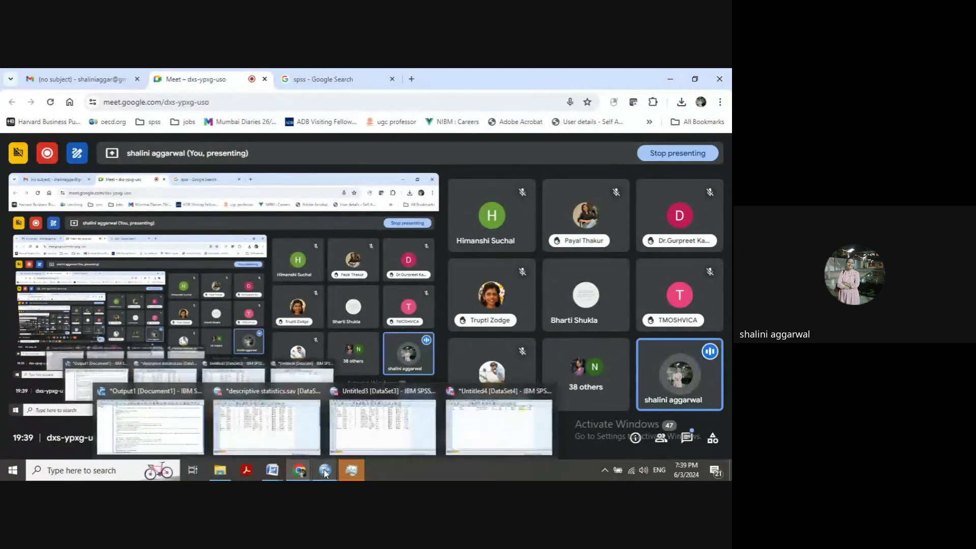
click(507, 432)
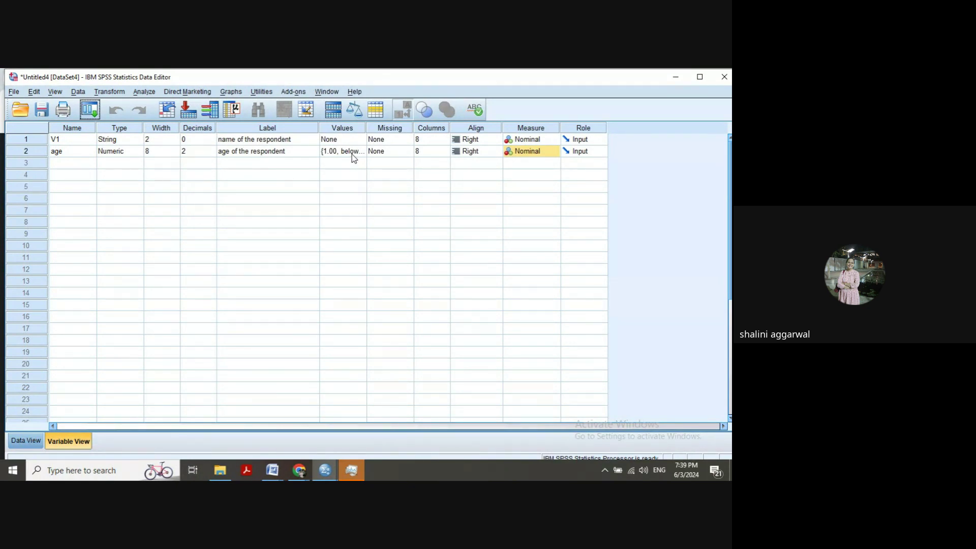
mouse_move(273, 474)
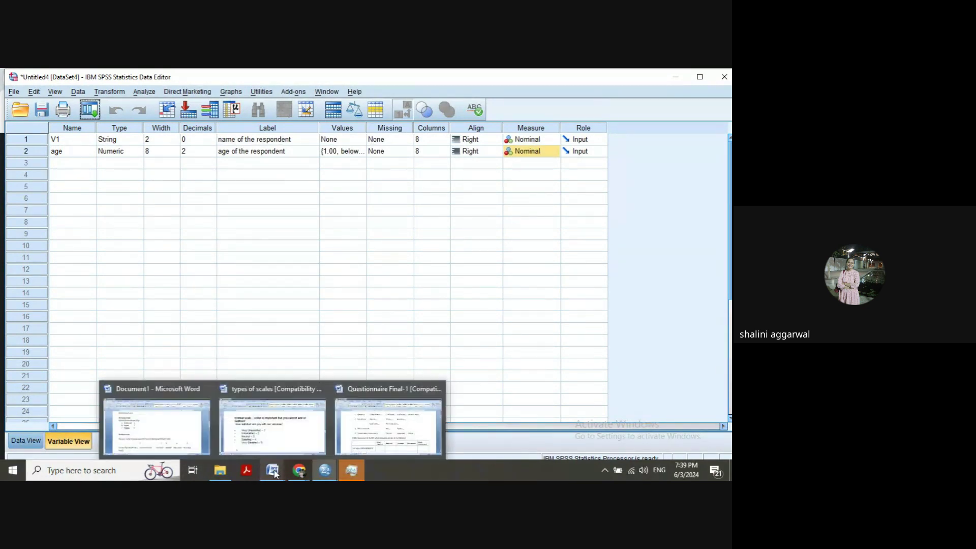
click(173, 441)
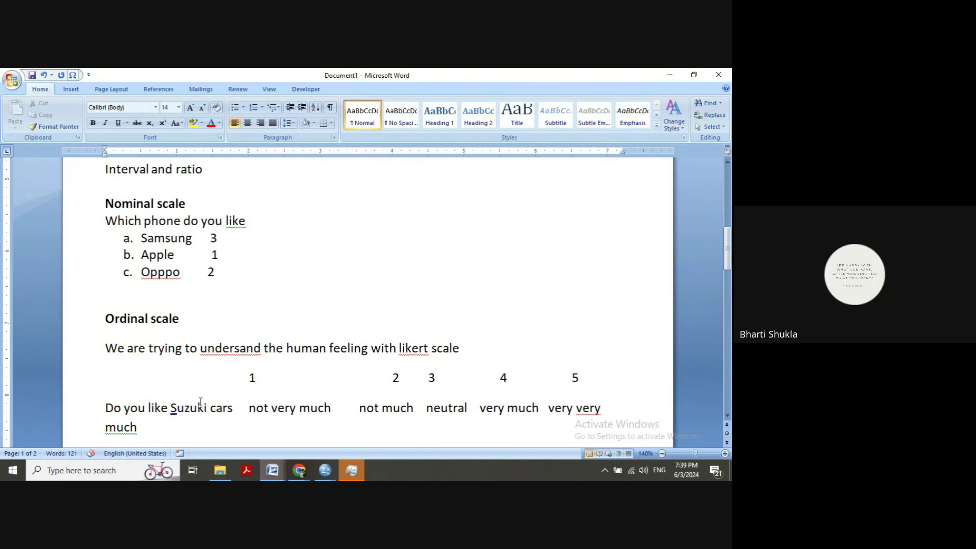
mouse_move(328, 471)
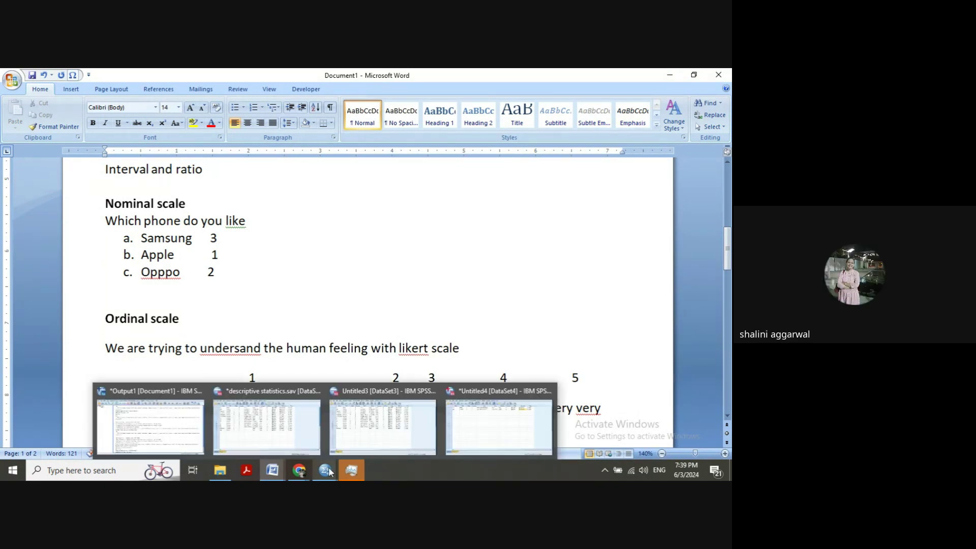
click(473, 431)
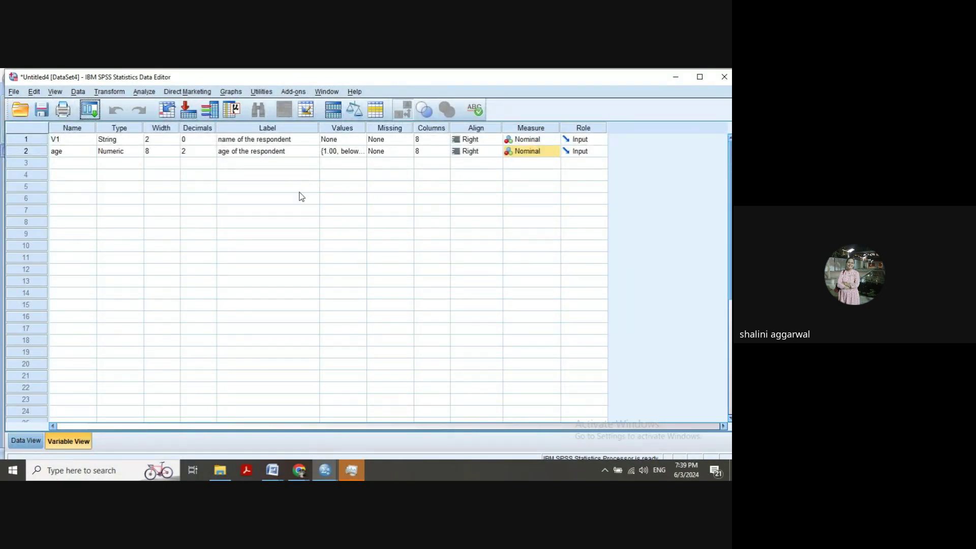
View the age group options in Questionnaire Final-1 in Word and return to the Untitled4 dataset in SPSS.
mouse_move(272, 470)
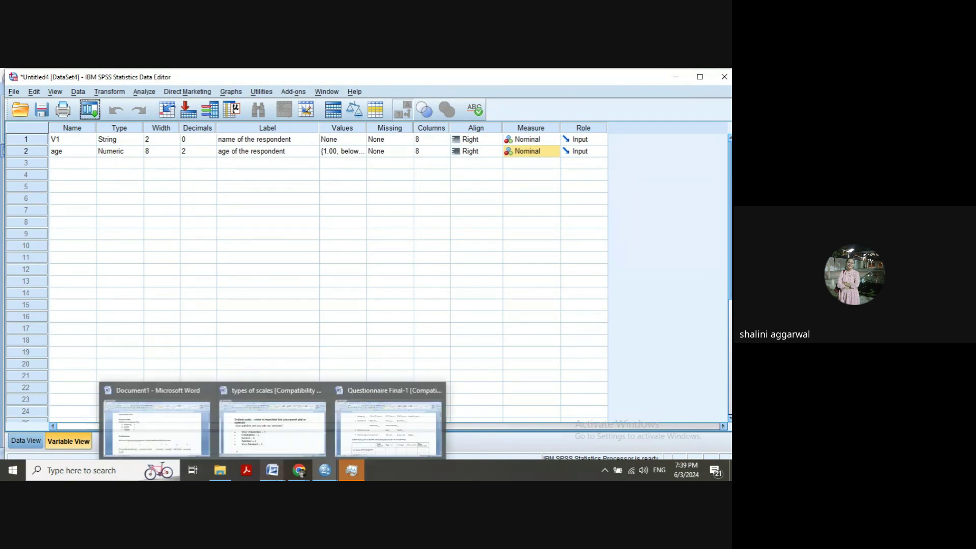
click(379, 446)
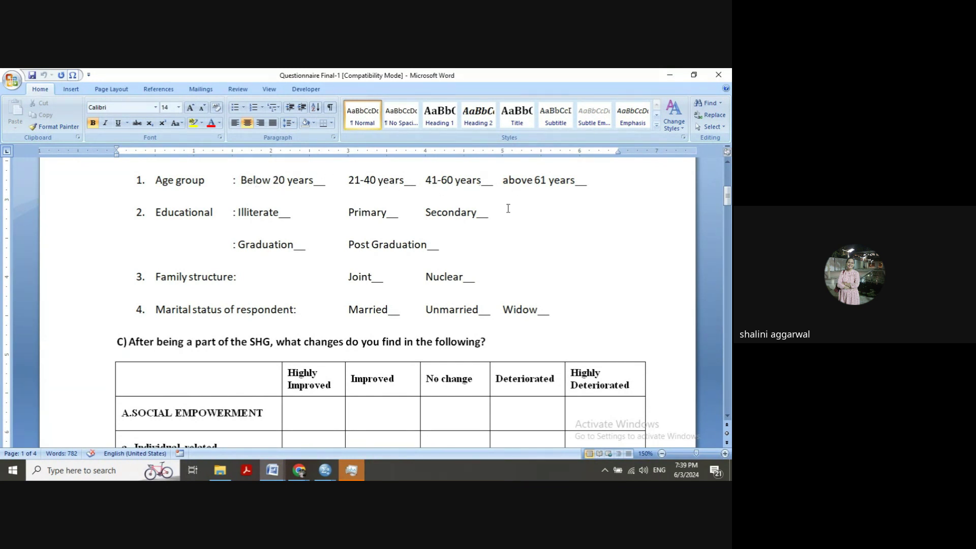
mouse_move(325, 470)
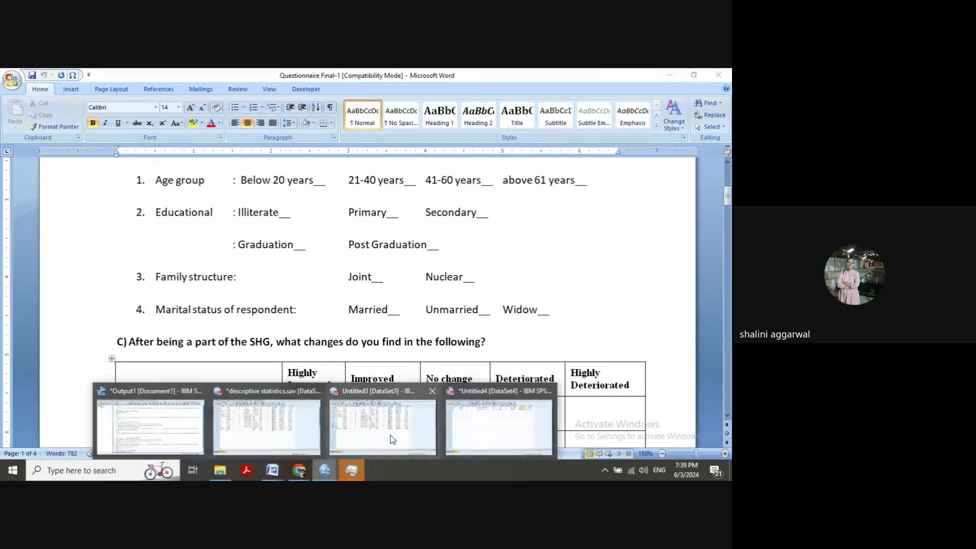
click(480, 433)
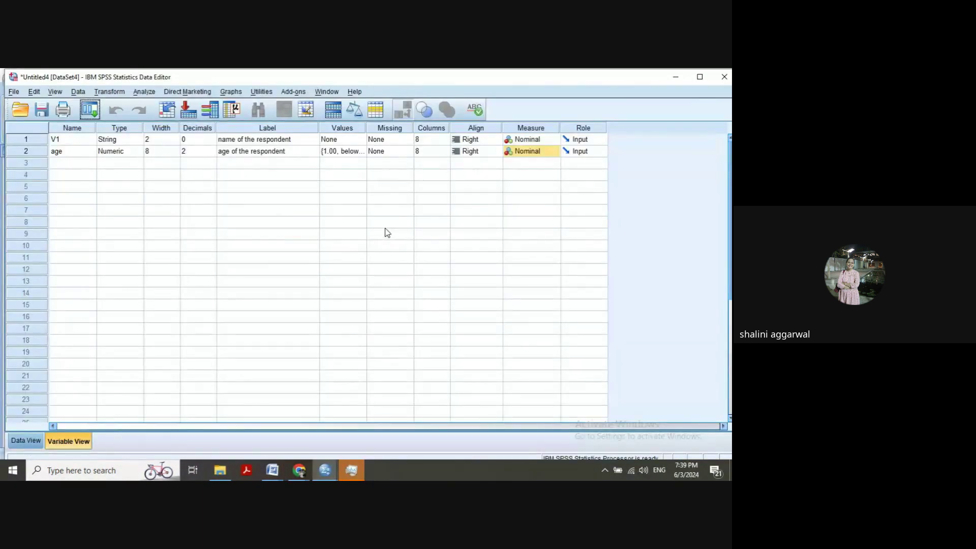
Add the value label 4 = "above 60" to the age variable's value labels.
click(363, 152)
click(363, 151)
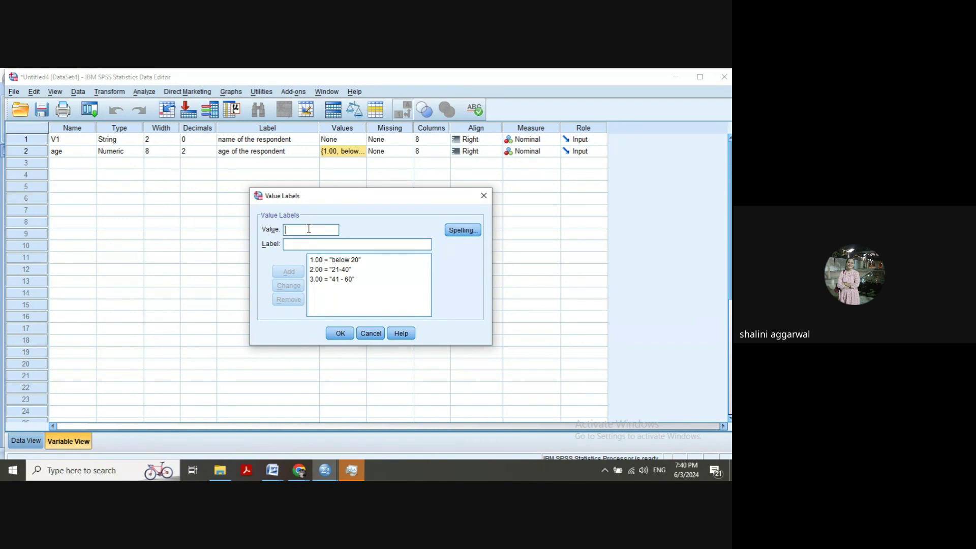
text(4)
click(303, 244)
text(ab)
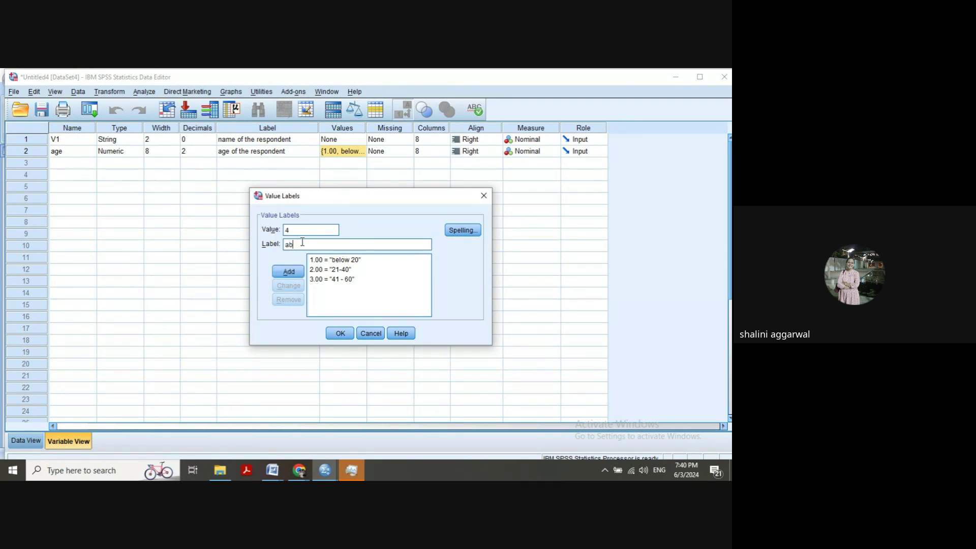
text(ove 60)
click(288, 271)
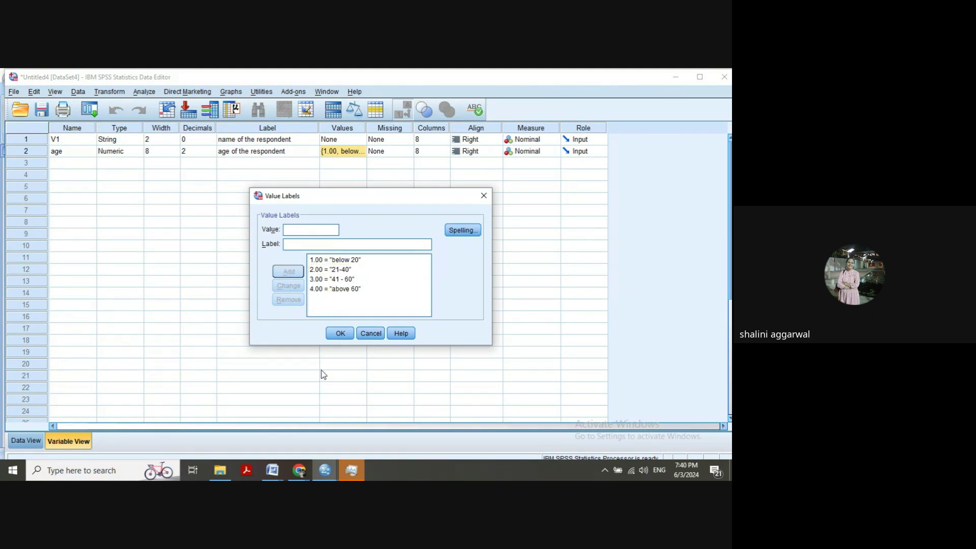
Review the respondent profile questions in Questionnaire Final-1 in Word and return to the Untitled4 dataset in SPSS.
click(272, 472)
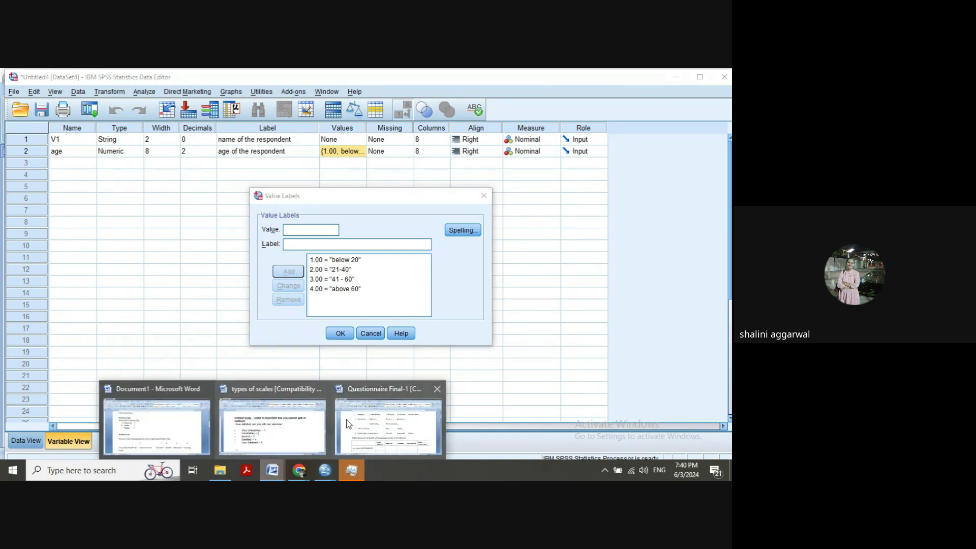
click(358, 424)
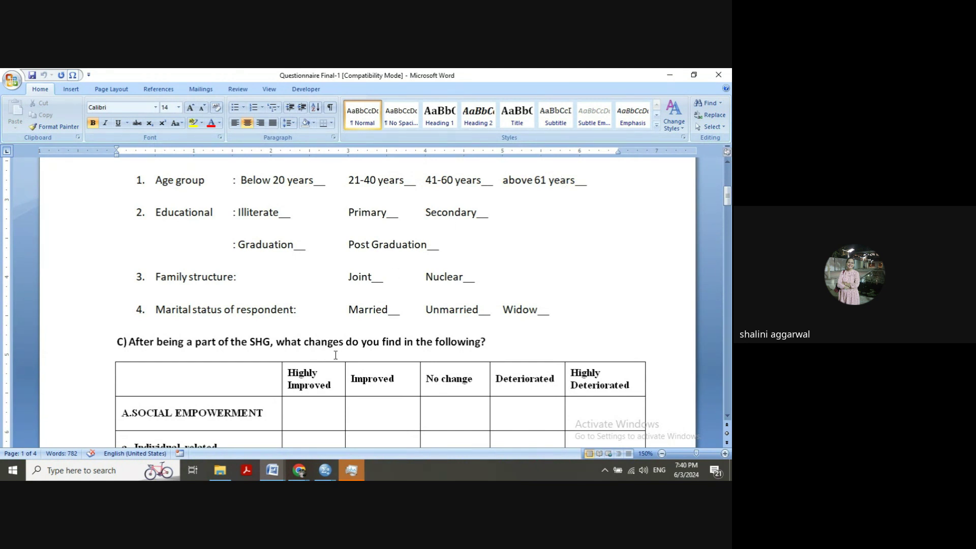
click(326, 469)
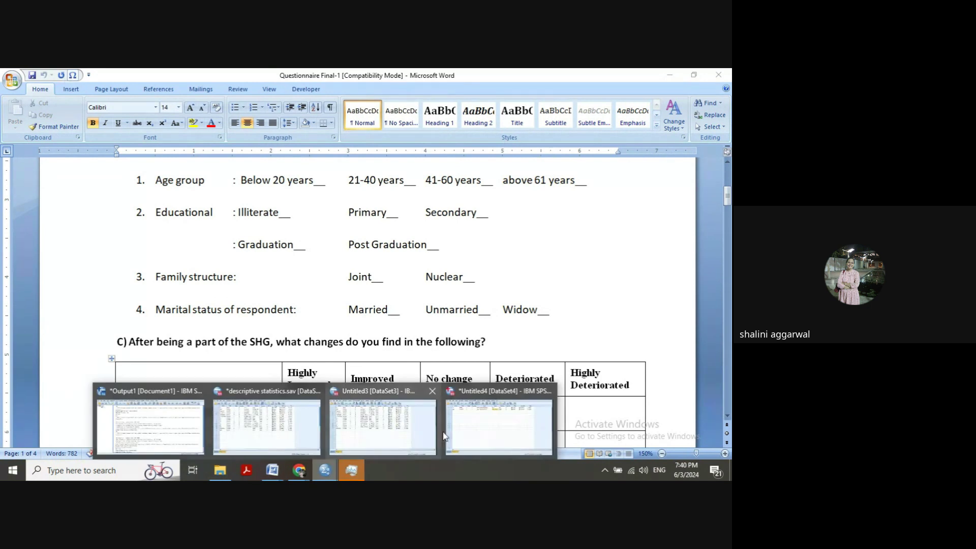
click(482, 430)
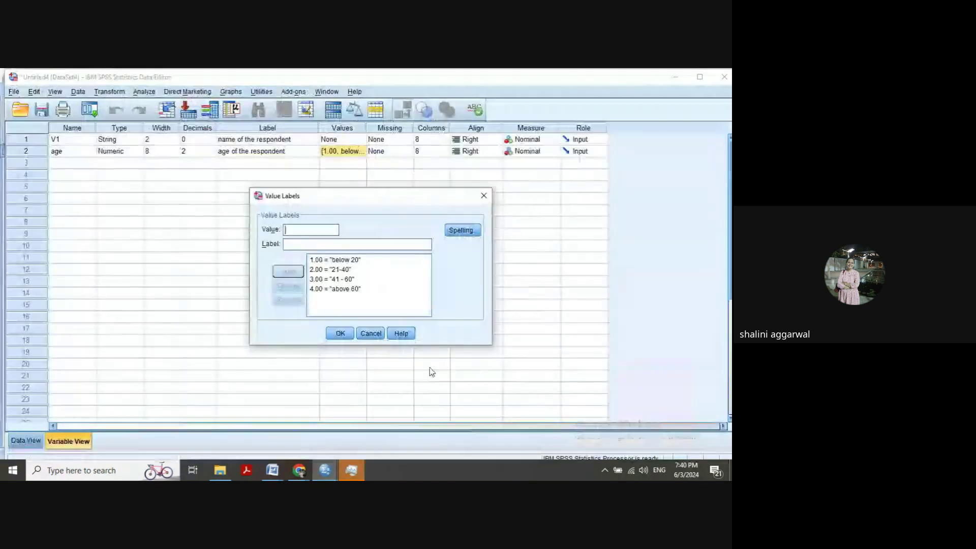
Close the age variable's value labels without applying the pending entry, then reopen them to review the saved labels and accept.
click(485, 197)
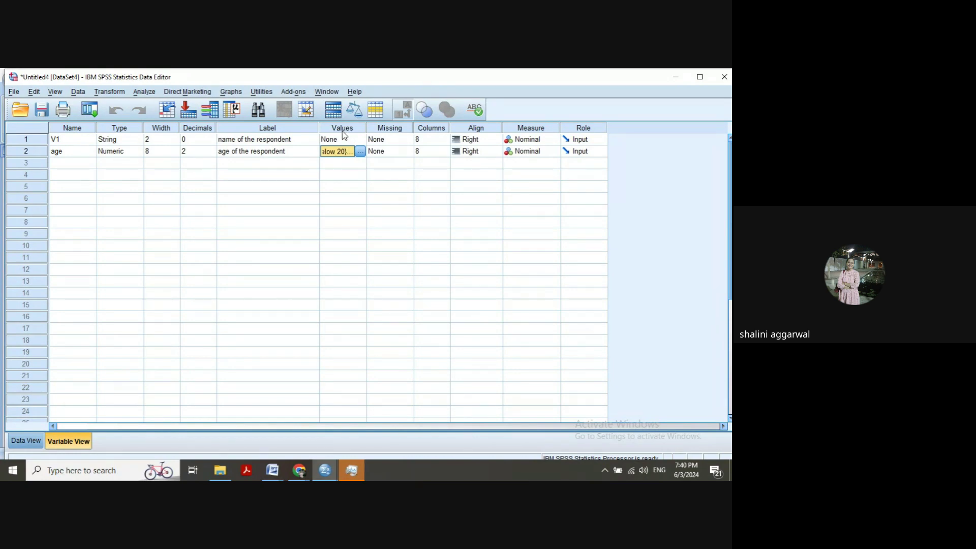
click(361, 152)
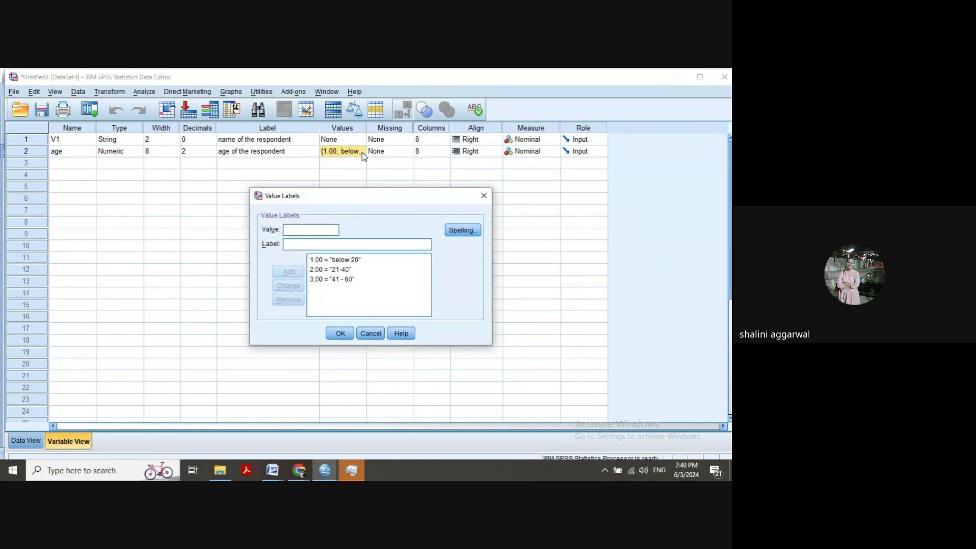
click(316, 232)
click(339, 333)
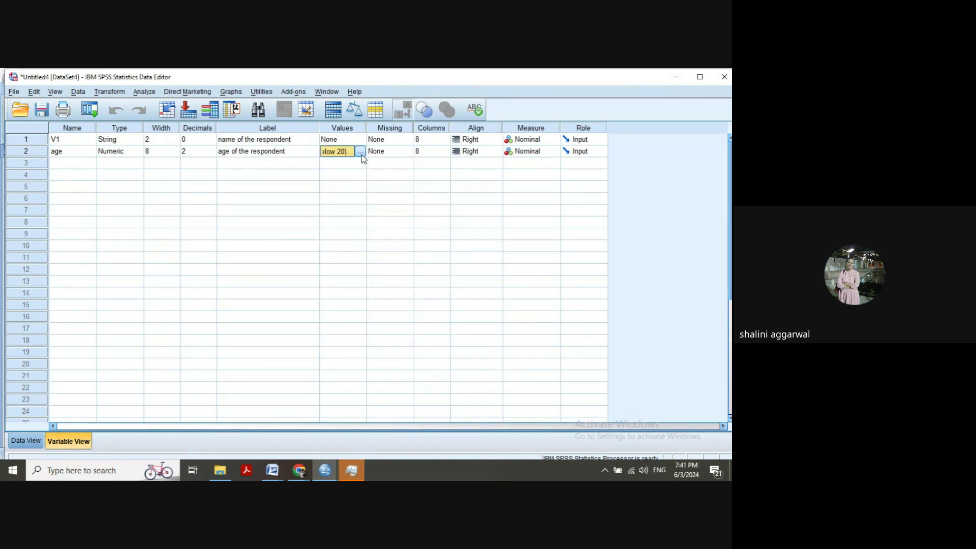
Rename the variable V1 to name.
click(29, 441)
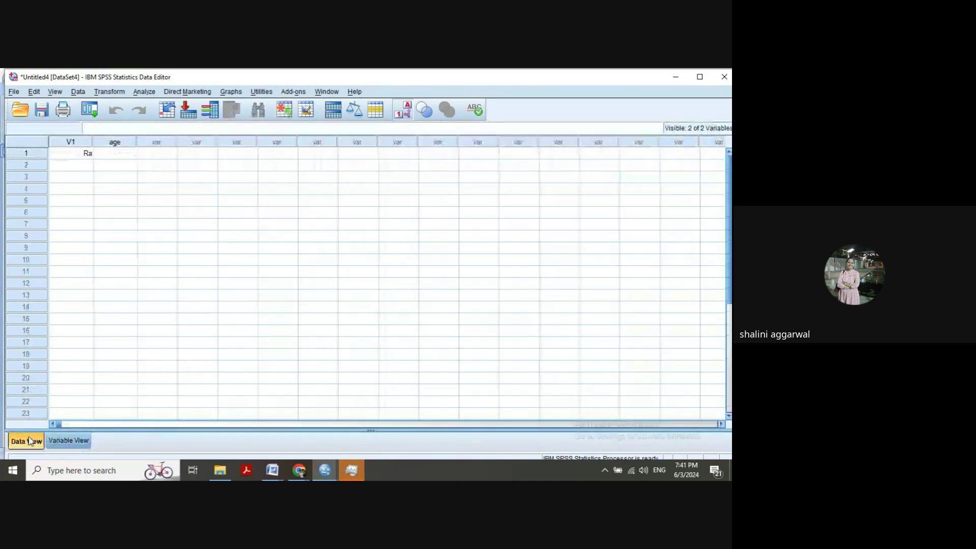
click(71, 441)
click(66, 144)
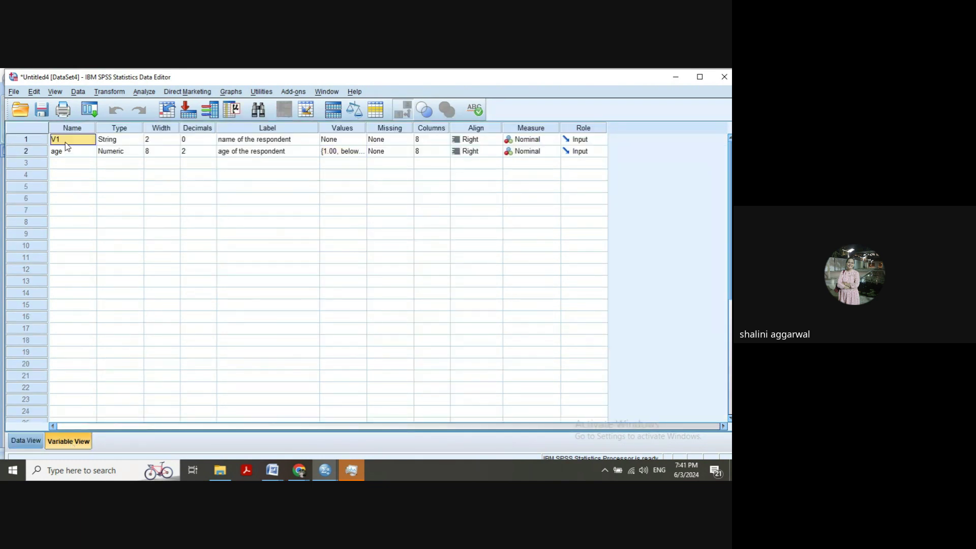
text(name)
click(84, 162)
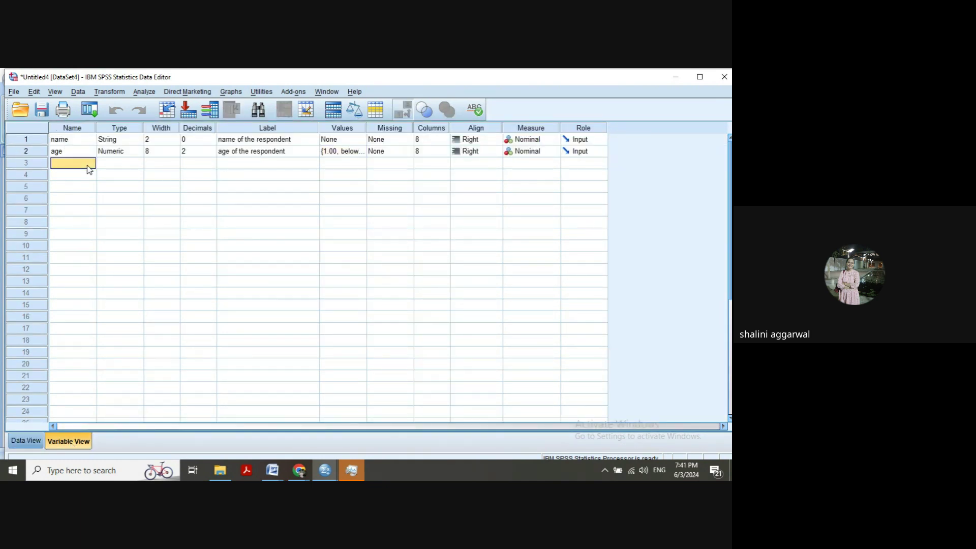
Look at the dataset in Data View, check the Google Meet window, and return to the Untitled4 dataset in SPSS.
click(23, 442)
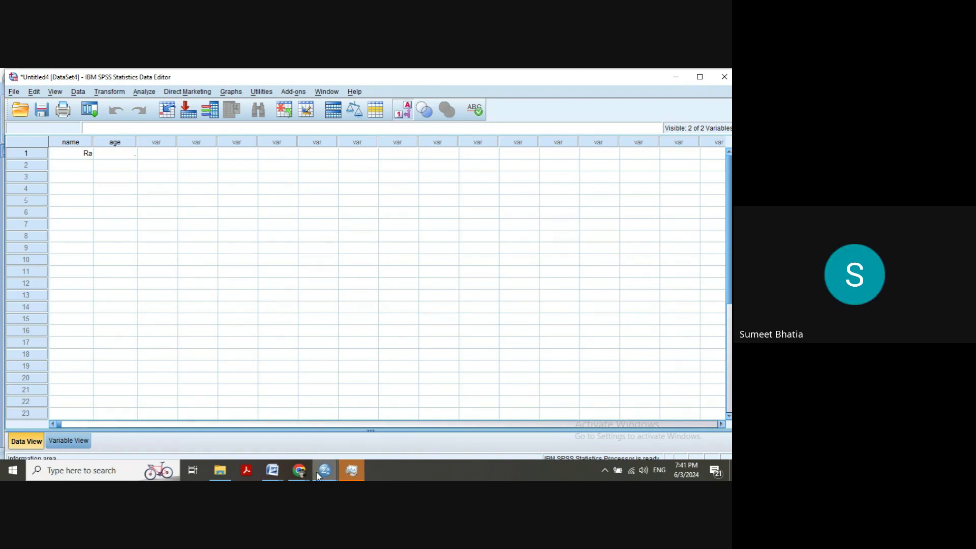
mouse_move(302, 476)
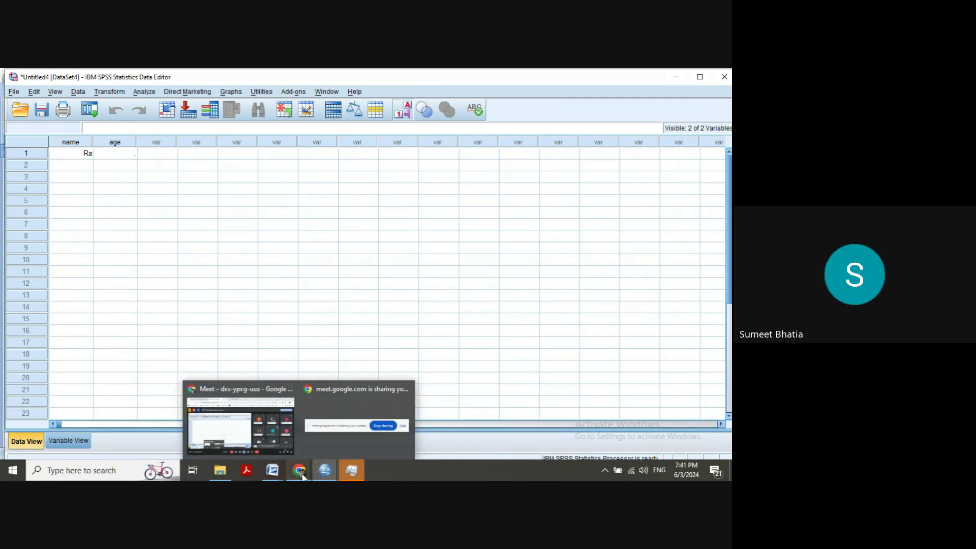
click(233, 431)
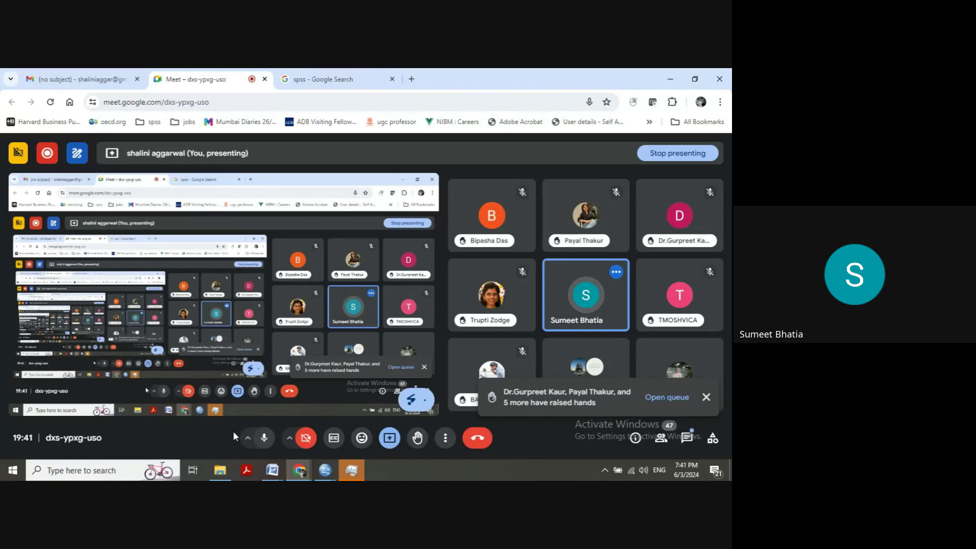
mouse_move(325, 471)
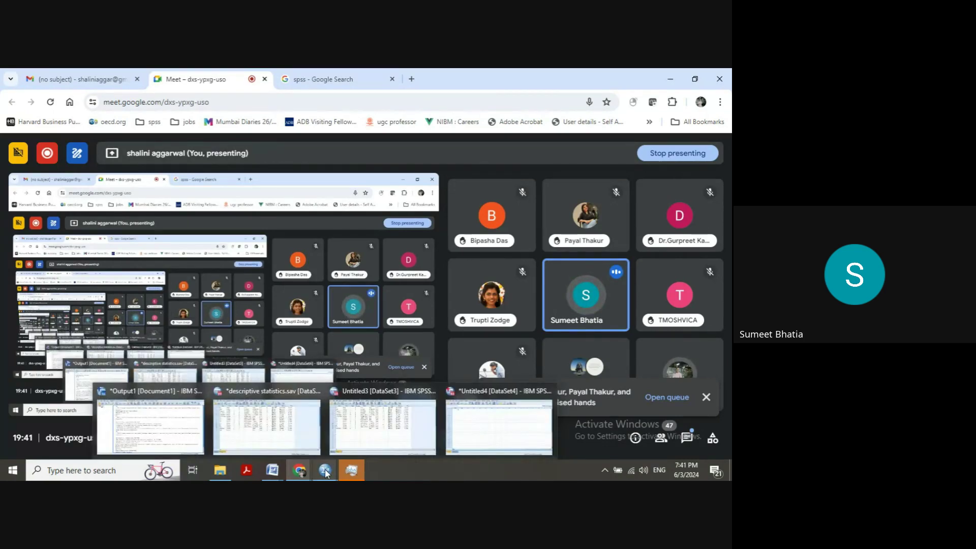
click(490, 419)
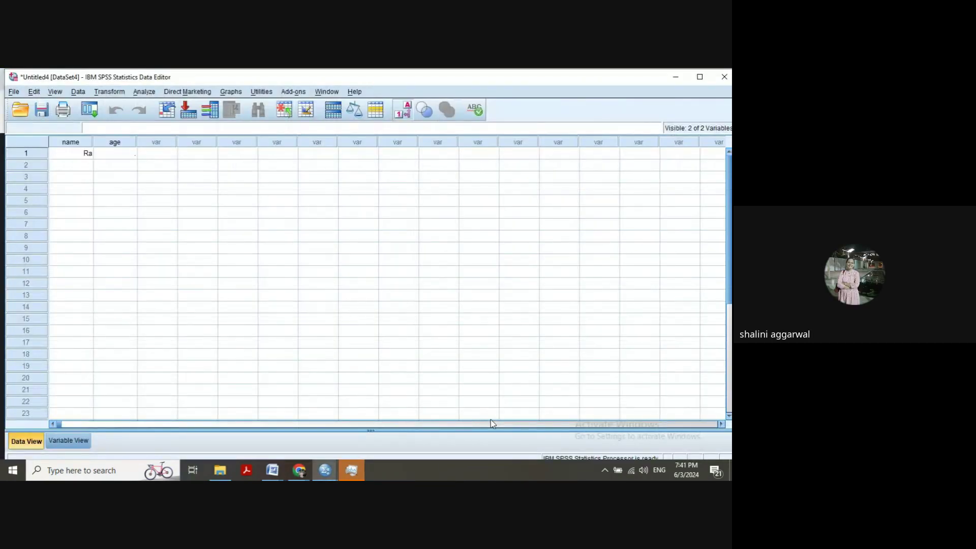
Enter 1 as the age of the first case in Data View and check the cell's list of age labels.
click(76, 442)
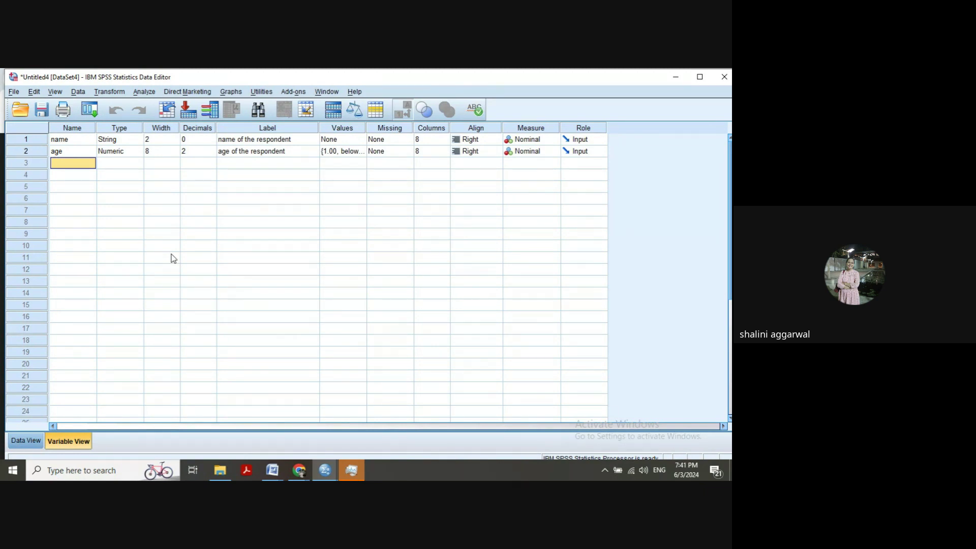
click(355, 151)
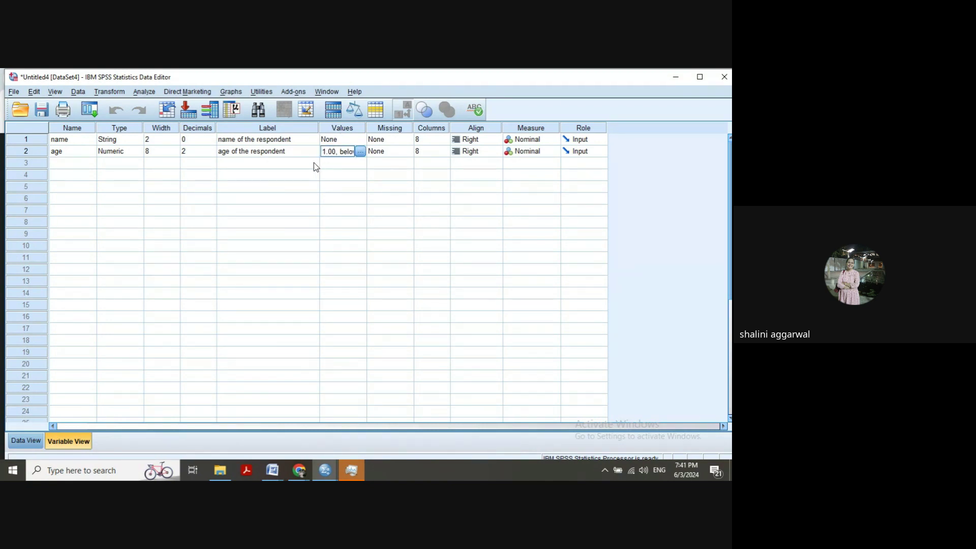
click(79, 157)
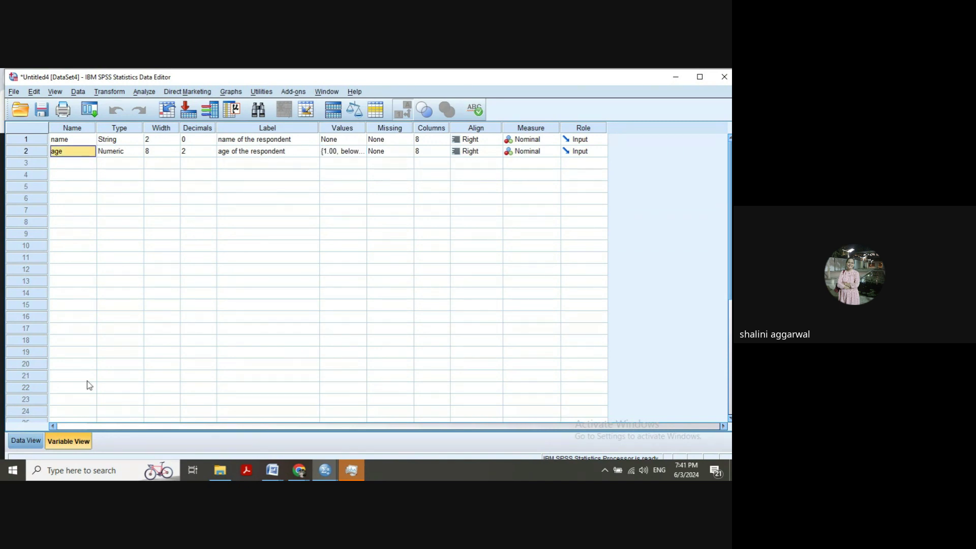
click(26, 441)
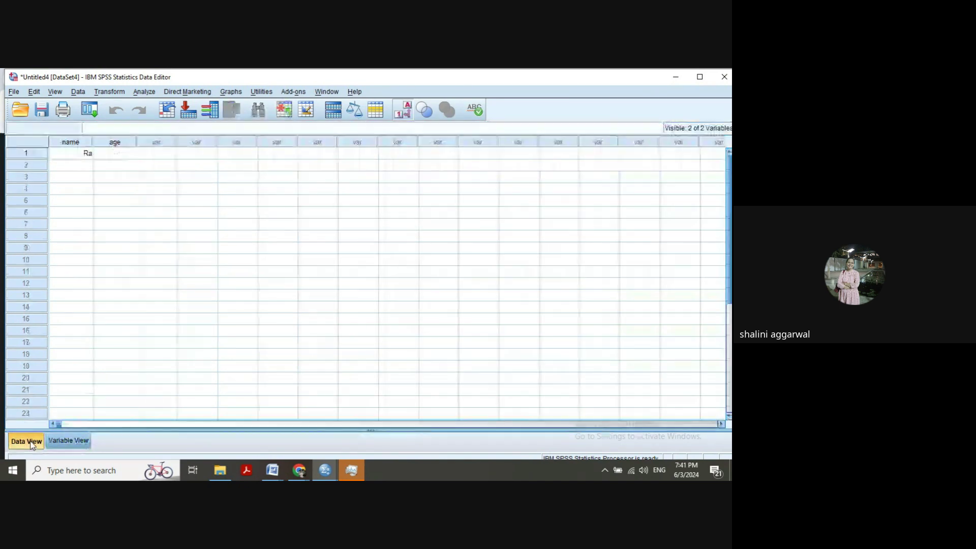
click(129, 158)
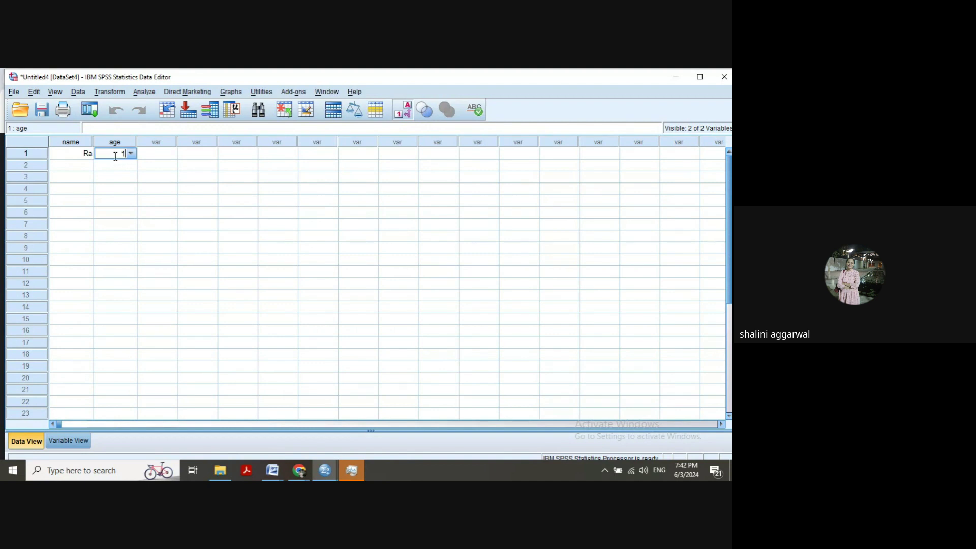
text(1)
click(131, 154)
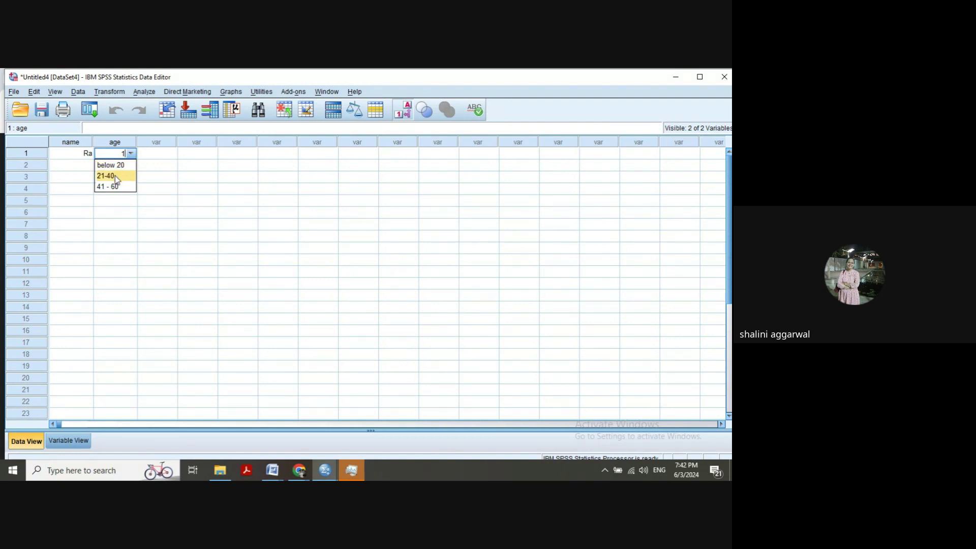
click(131, 155)
Toggle the Data View display between value labels and numeric codes for the age entry.
click(404, 115)
click(405, 115)
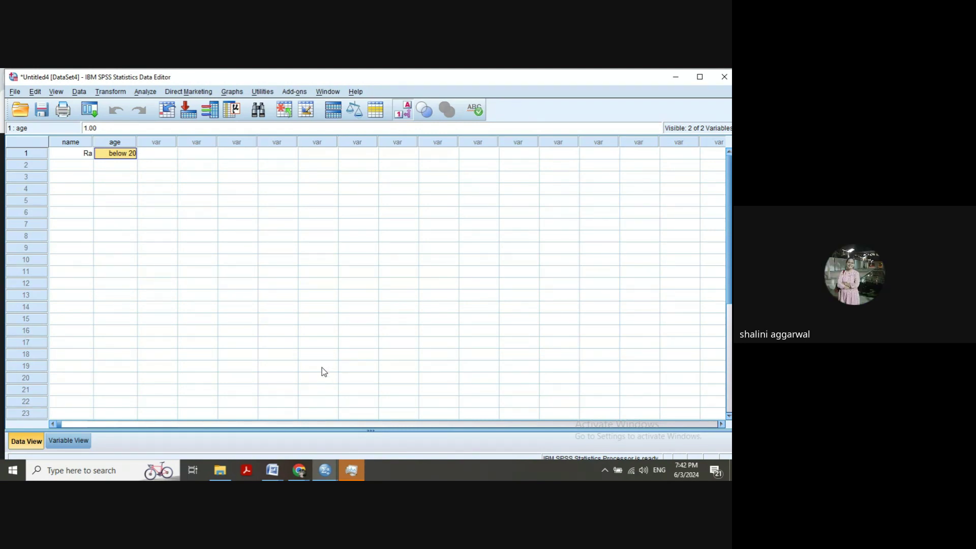
click(403, 111)
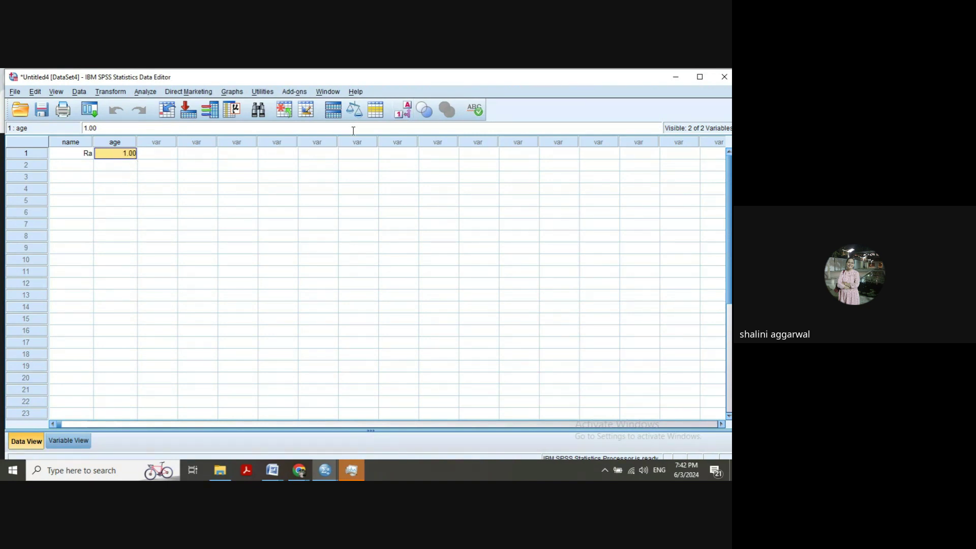
click(403, 111)
View Questionnaire Final-1 in Word, check the Google Meet window, and return to the Variable View of Untitled4 in SPSS.
click(78, 441)
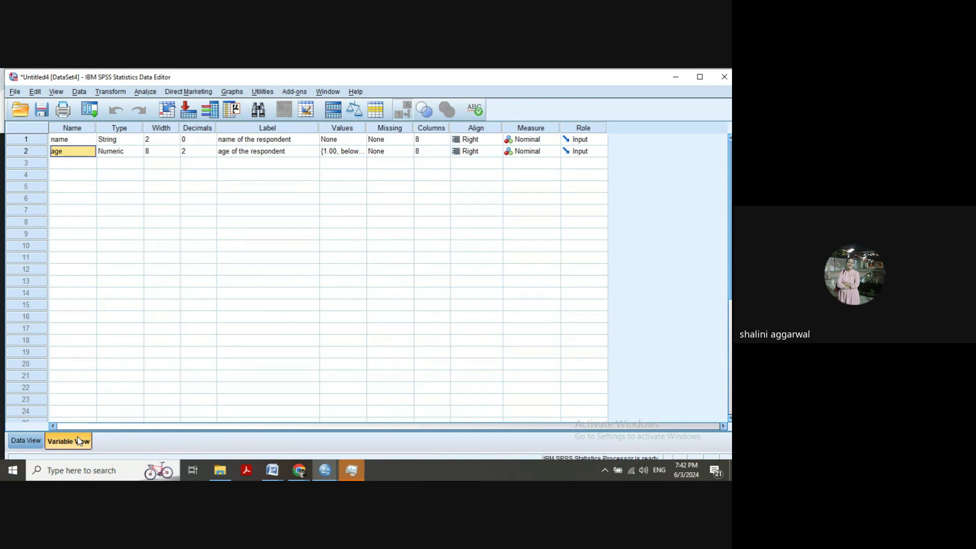
mouse_move(277, 476)
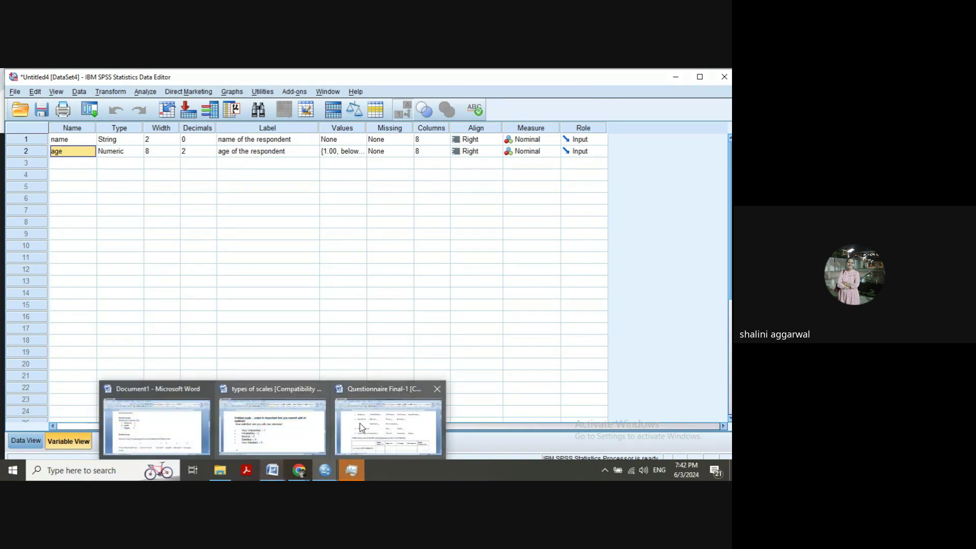
click(398, 424)
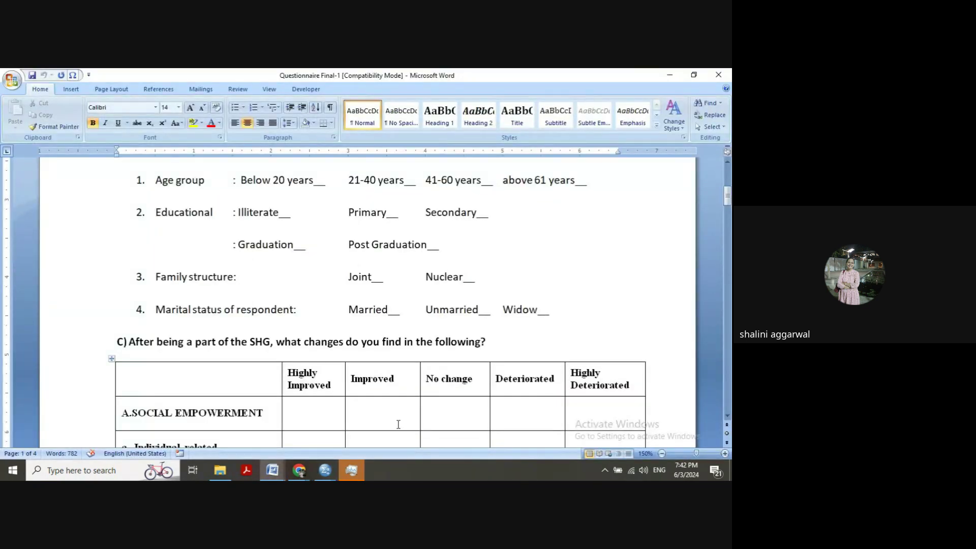
mouse_move(299, 471)
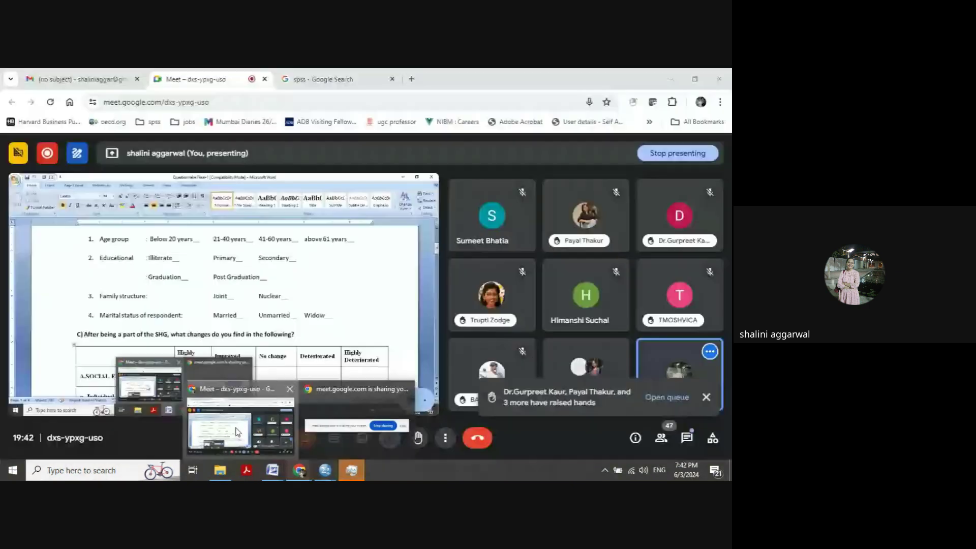
click(236, 432)
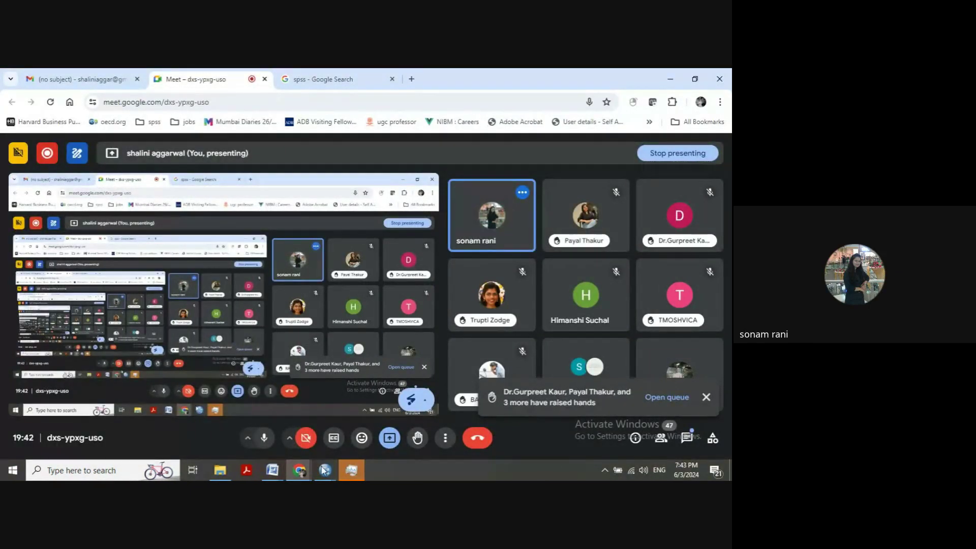
mouse_move(327, 475)
click(459, 421)
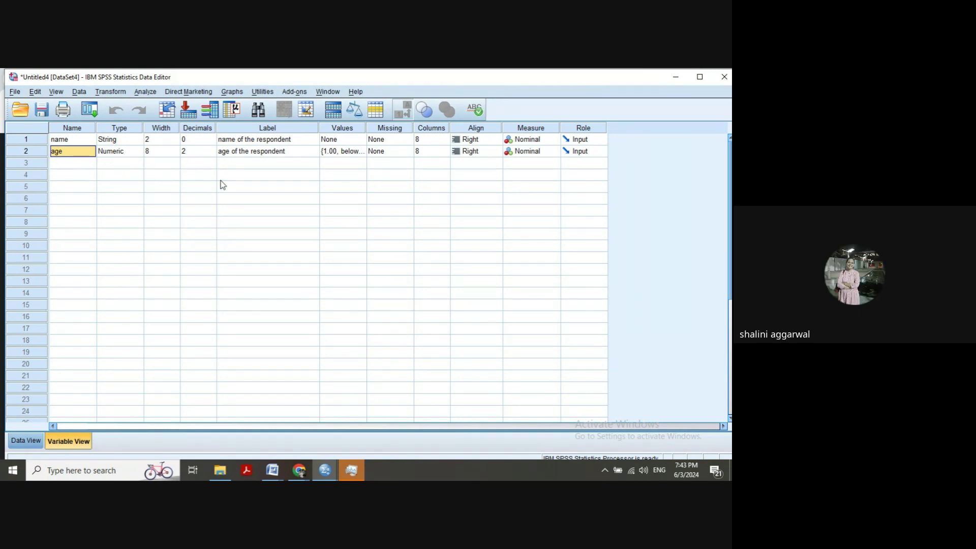
Review the age variable's value labels, close them unchanged, and switch to Questionnaire Final-1 in Word.
double_click(359, 152)
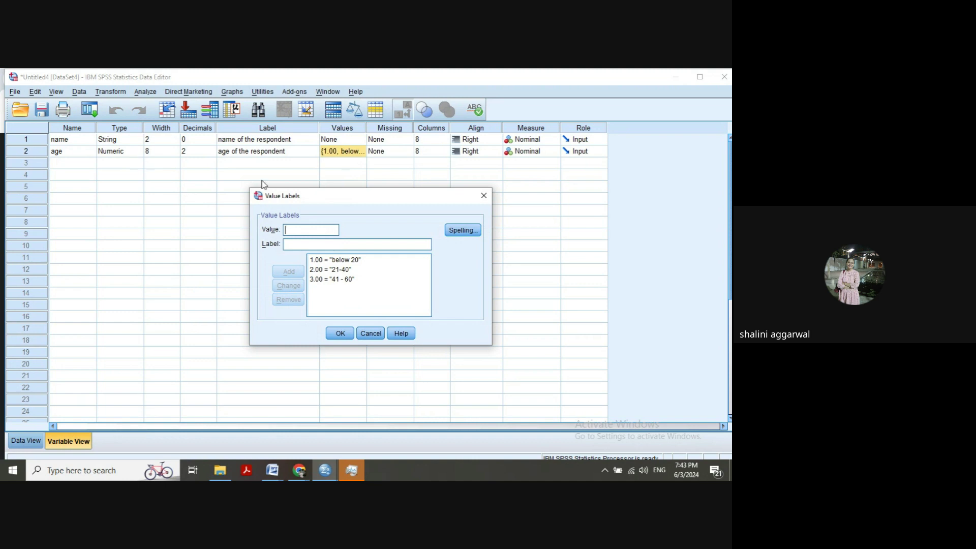
click(484, 198)
mouse_move(272, 470)
click(382, 436)
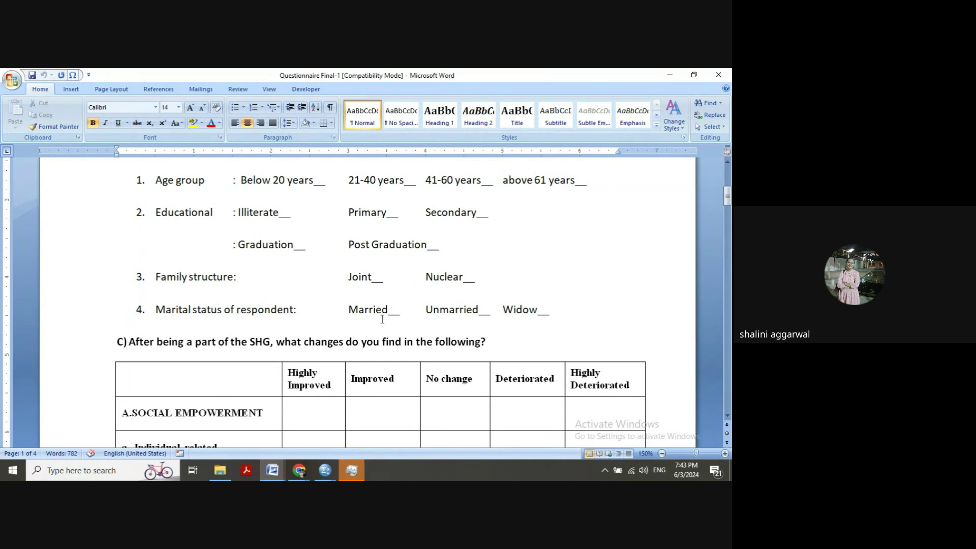
Insert "-1" after "Highly" in the section C table's Highly Deteriorated heading, delete the digit, and return to Untitled4 in SPSS.
click(338, 376)
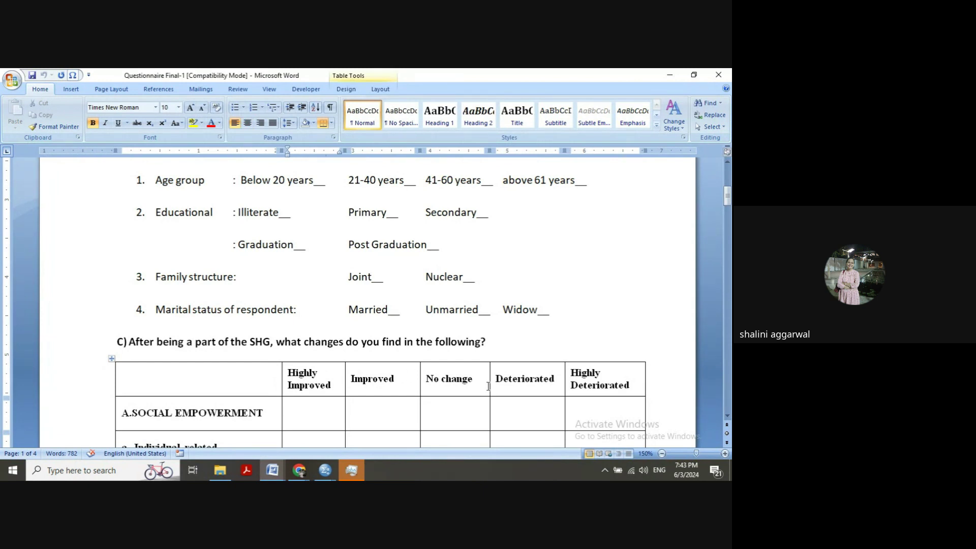
click(624, 376)
text(-1)
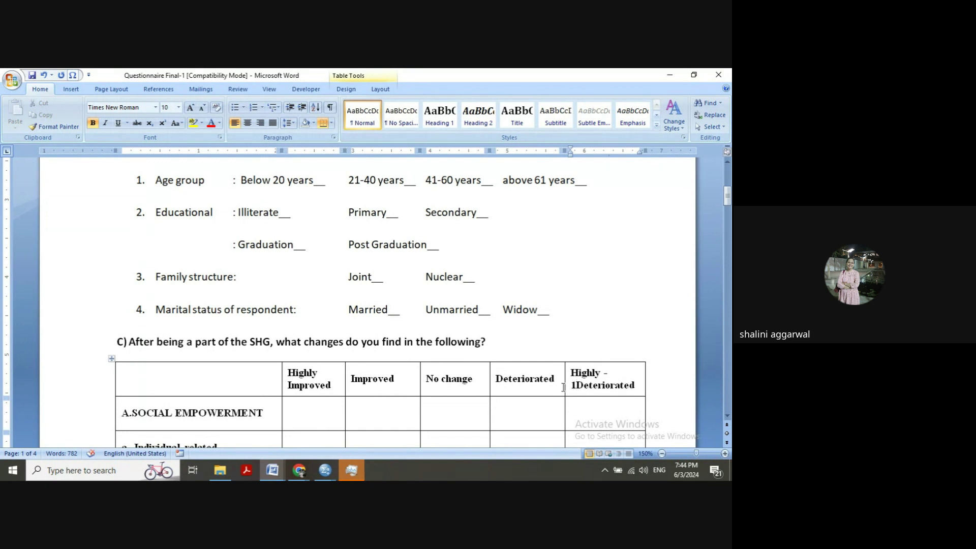
key(BackSpace)
mouse_move(328, 476)
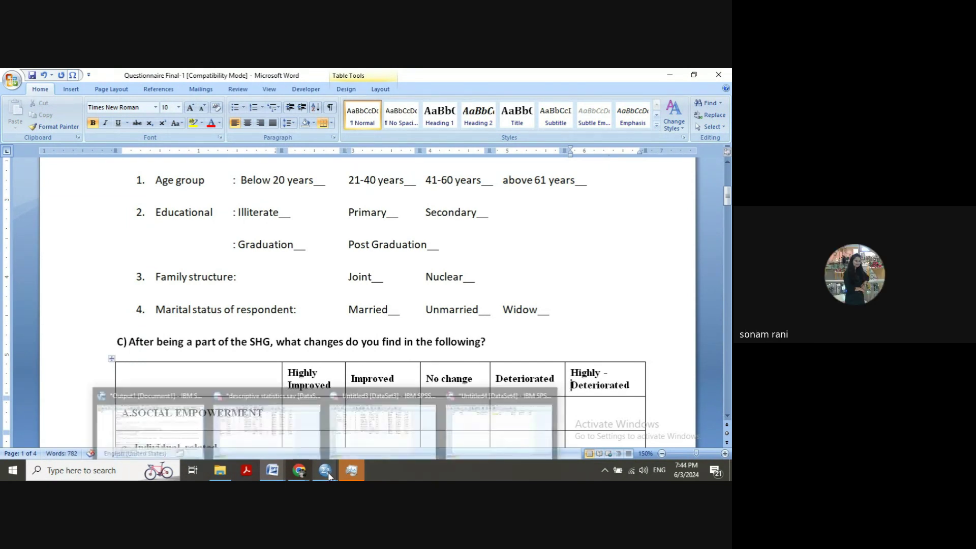
click(467, 426)
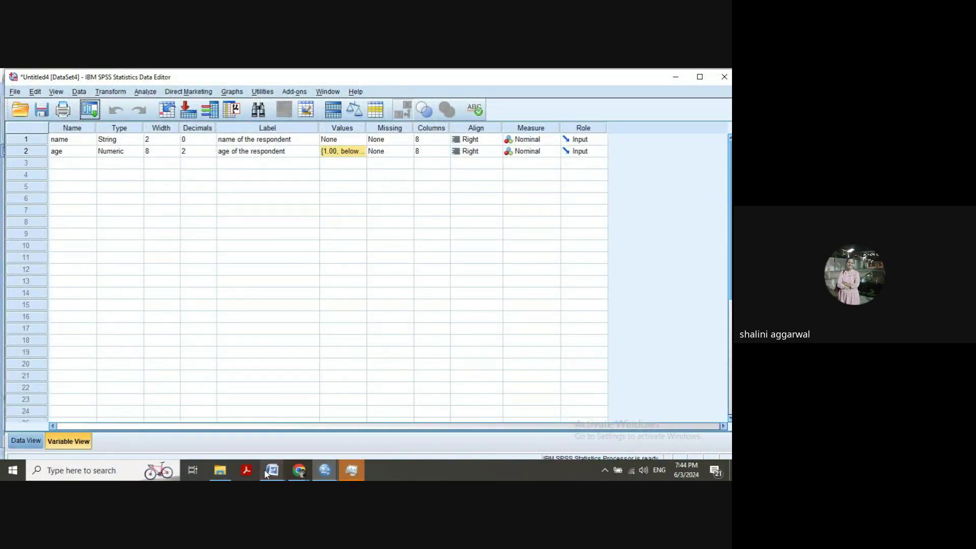
Check the education item in Questionnaire Final-1, return to Untitled4 in SPSS, and add the variable education labelled "educational qualification".
mouse_move(266, 474)
click(388, 426)
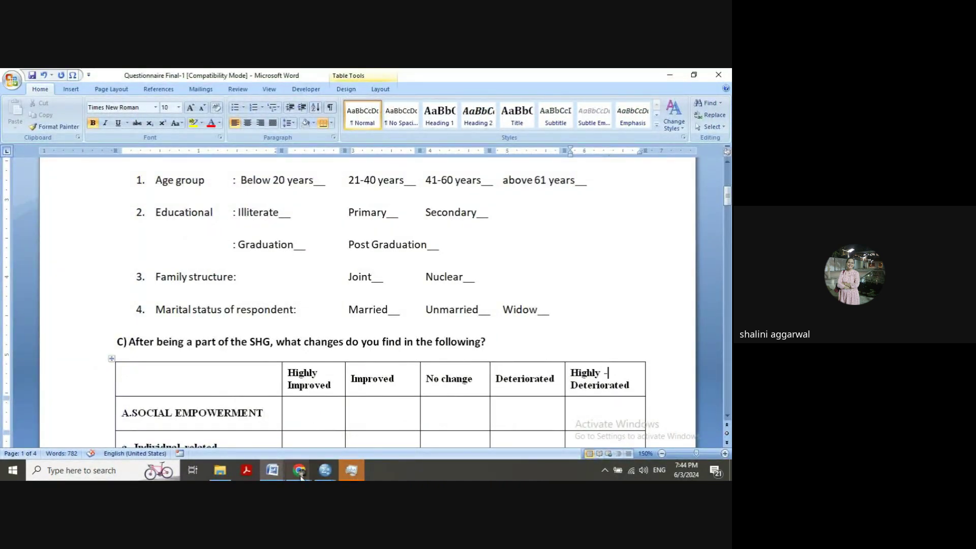
mouse_move(328, 475)
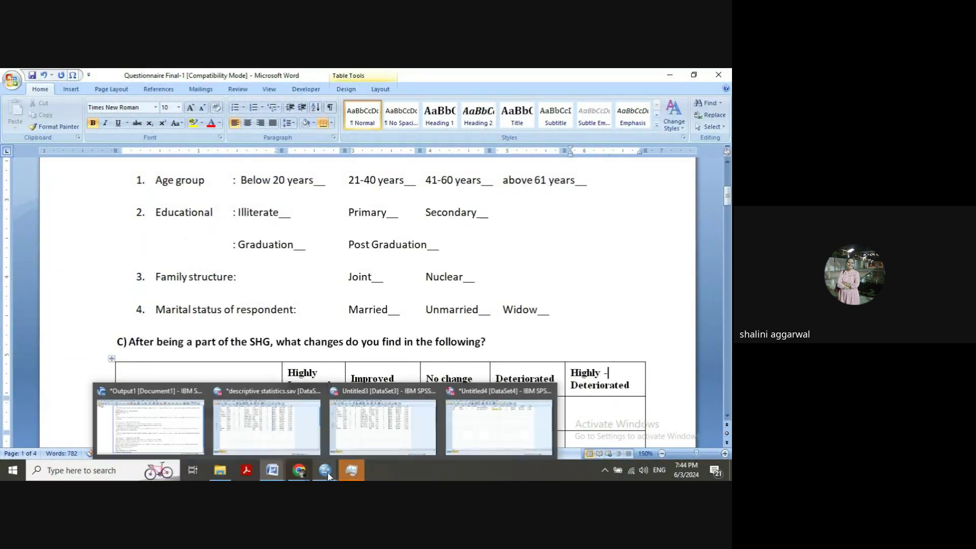
click(499, 426)
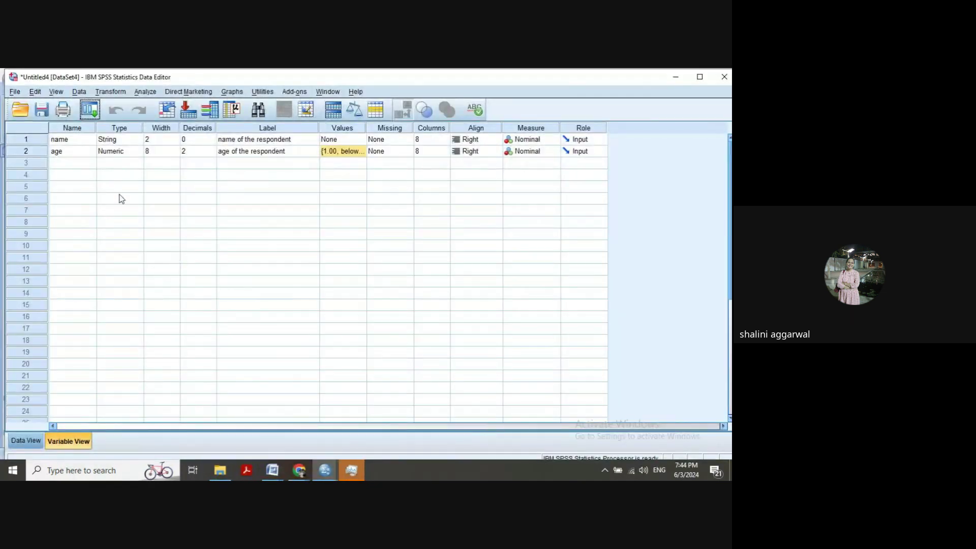
click(87, 165)
text(educat)
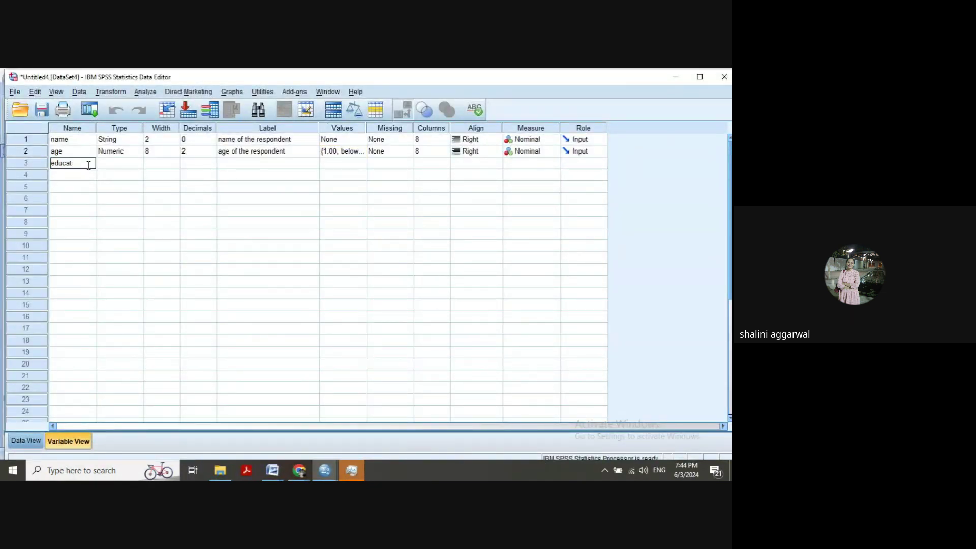
text(ion)
click(241, 163)
text(e)
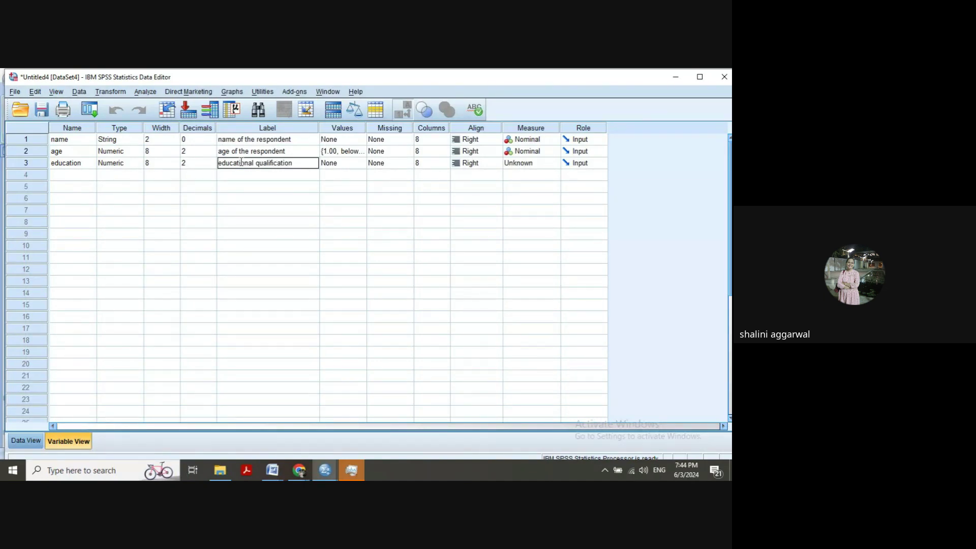
Define a value label for the education variable, coding 1 as "illiterate".
click(350, 166)
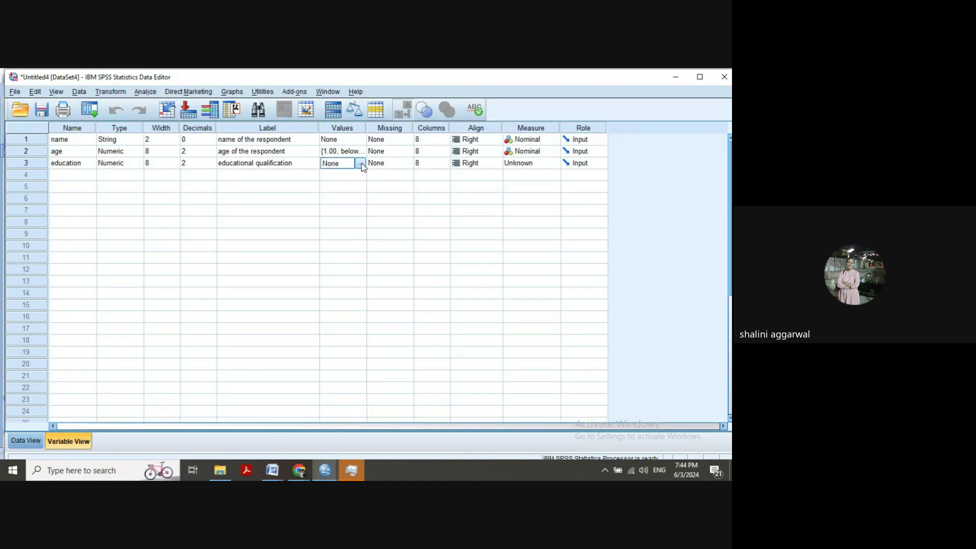
click(361, 163)
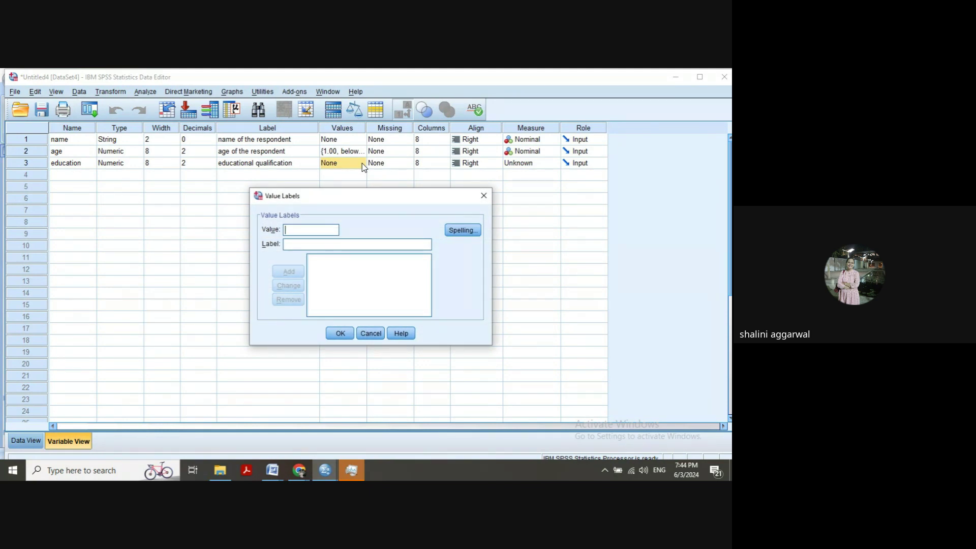
text(1)
text(illiterate)
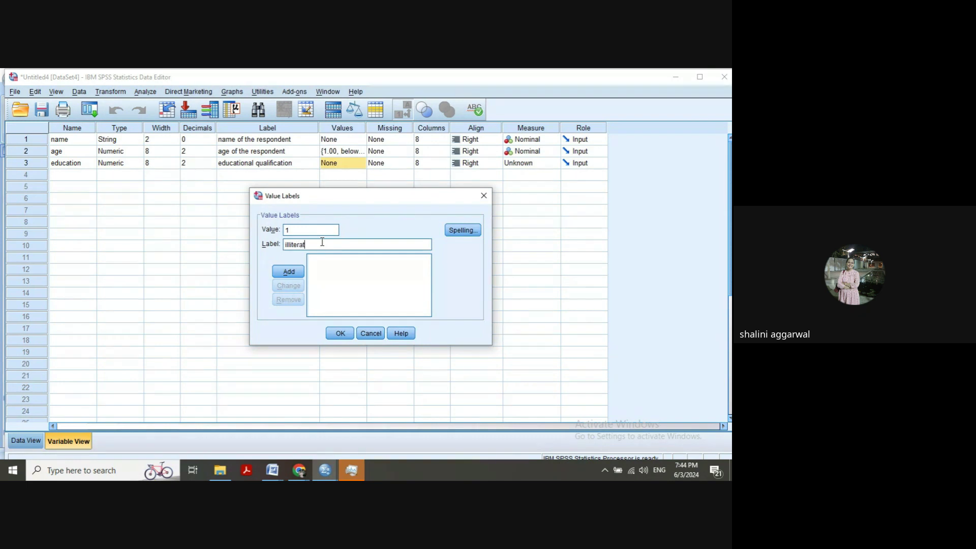
click(295, 274)
click(339, 333)
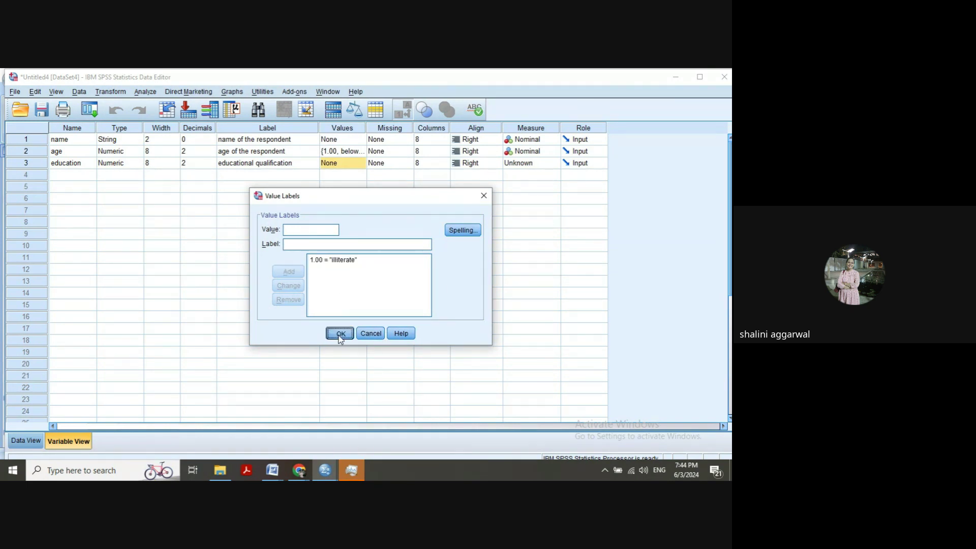
Review the demographic items and section C table in Questionnaire Final-1, and bring up the variable definitions of Untitled3 in SPSS.
click(272, 470)
click(408, 421)
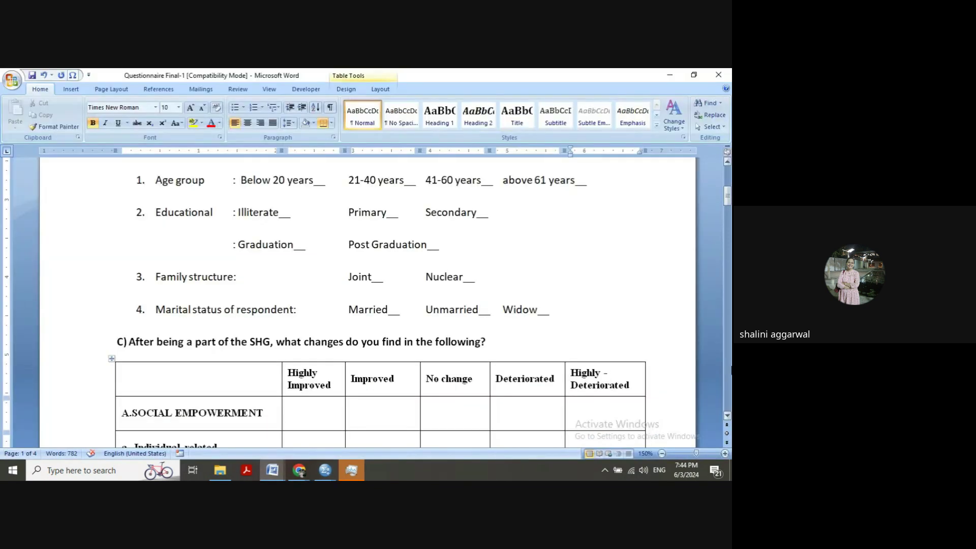
click(727, 416)
click(726, 416)
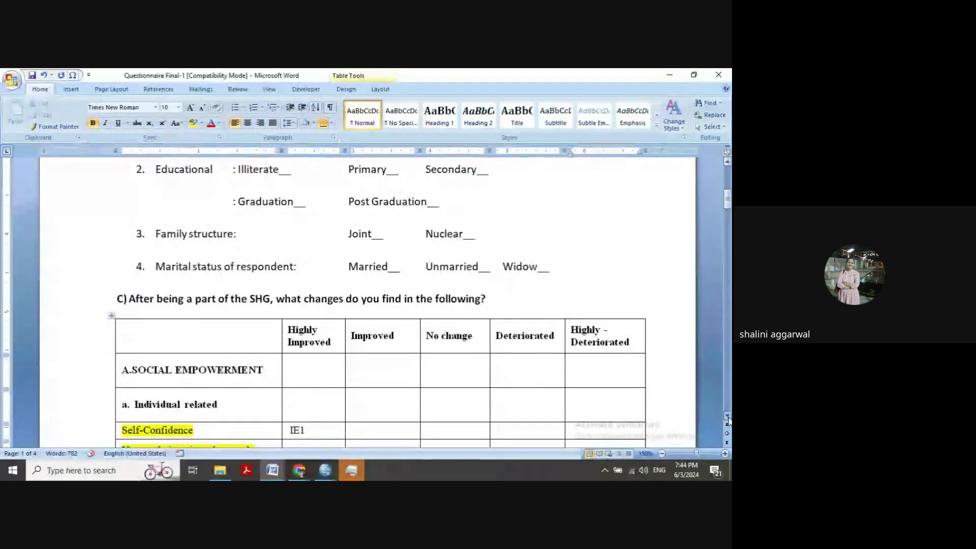
click(727, 415)
click(325, 471)
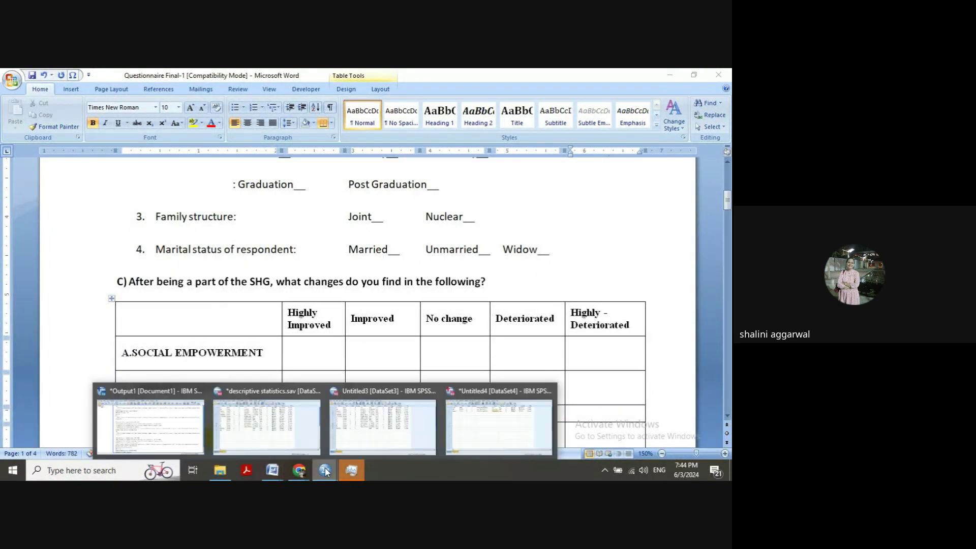
click(361, 423)
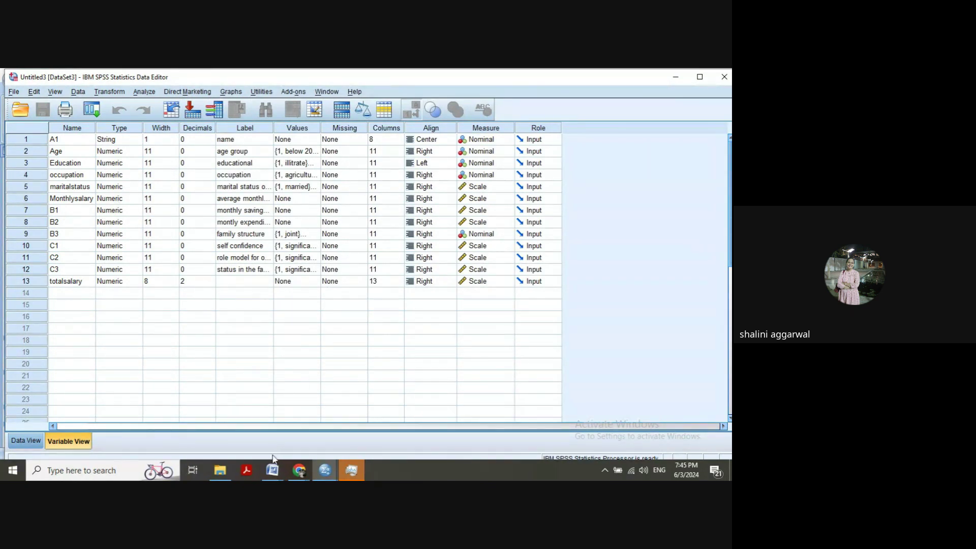
Switch to Questionnaire Final-1 in Word, append "---ordinal scale" to the section C question, and review the table below it.
click(272, 470)
click(402, 430)
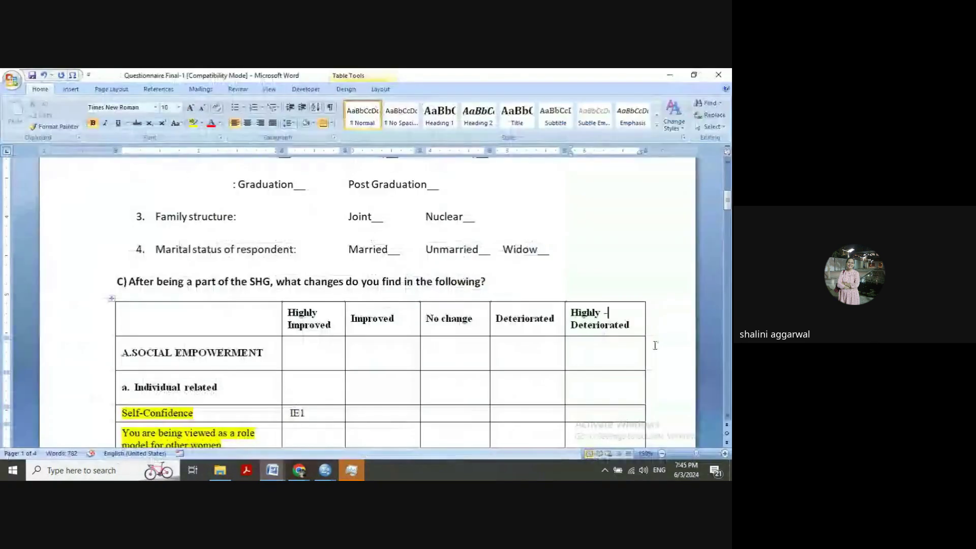
click(727, 417)
click(728, 416)
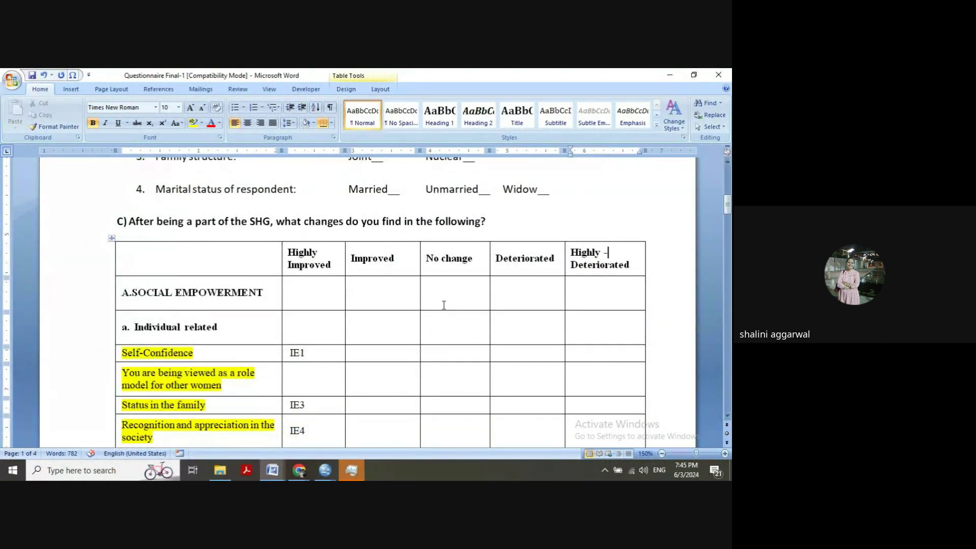
click(501, 224)
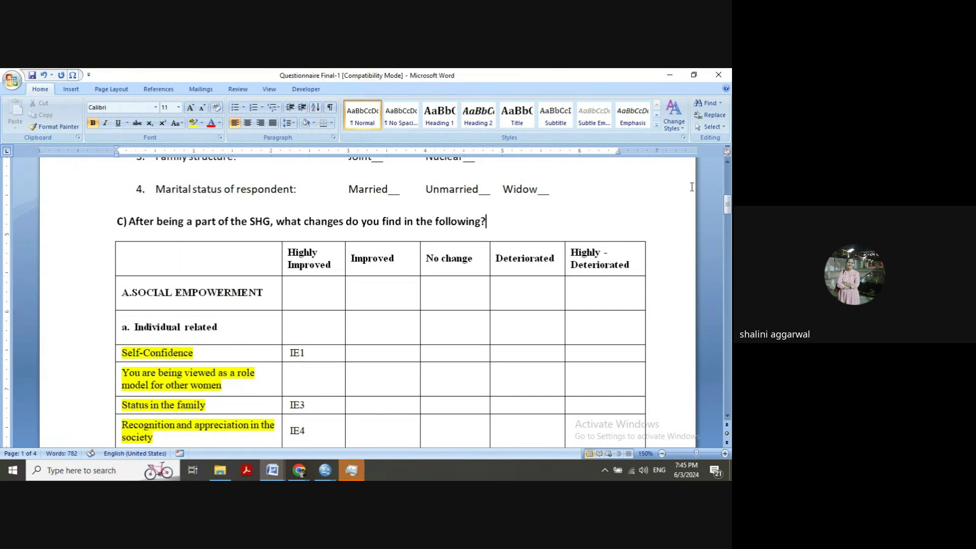
click(727, 162)
click(728, 163)
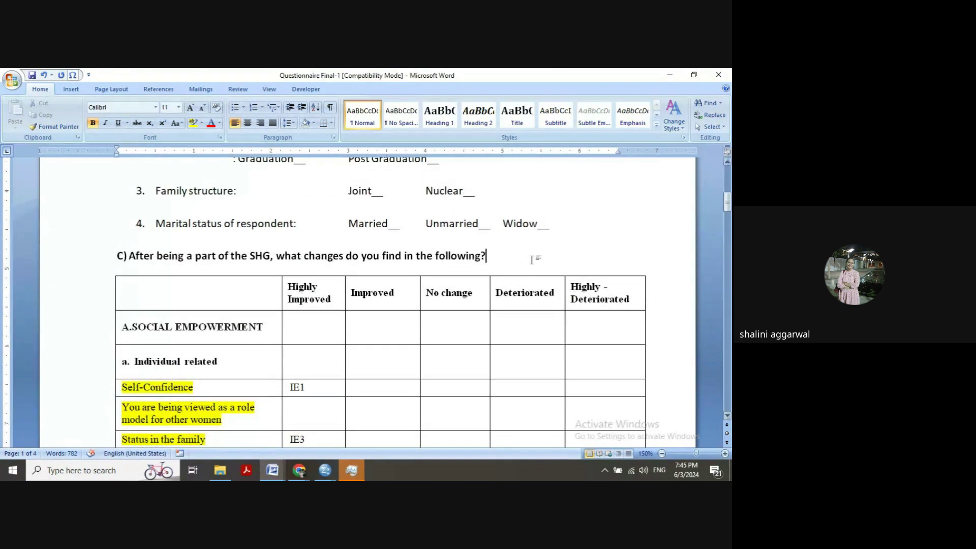
text(---or)
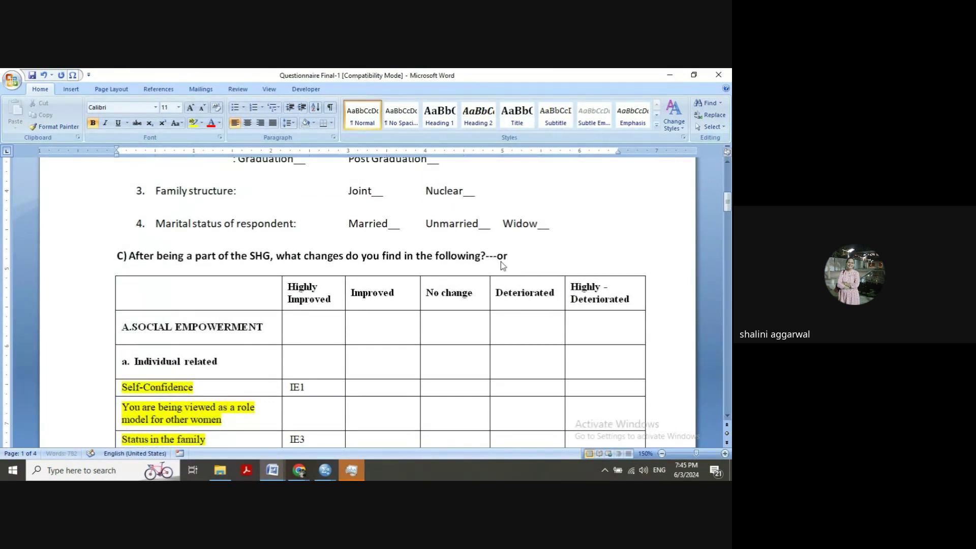
text(dinal scale)
click(726, 416)
click(727, 417)
click(727, 417)
click(726, 416)
click(727, 417)
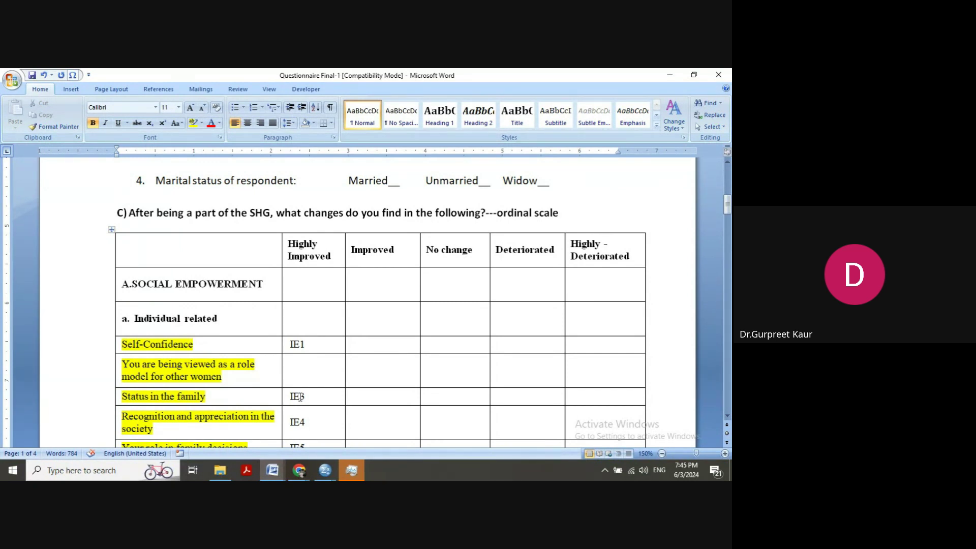
Return to Untitled4 in SPSS and show the age entry in Data View as its numeric code instead of its value label.
click(325, 470)
click(471, 427)
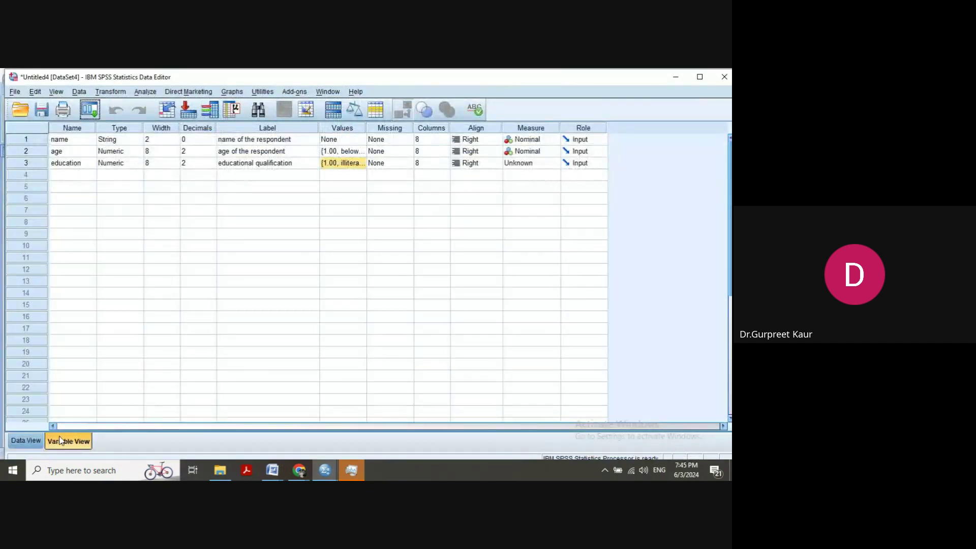
click(26, 441)
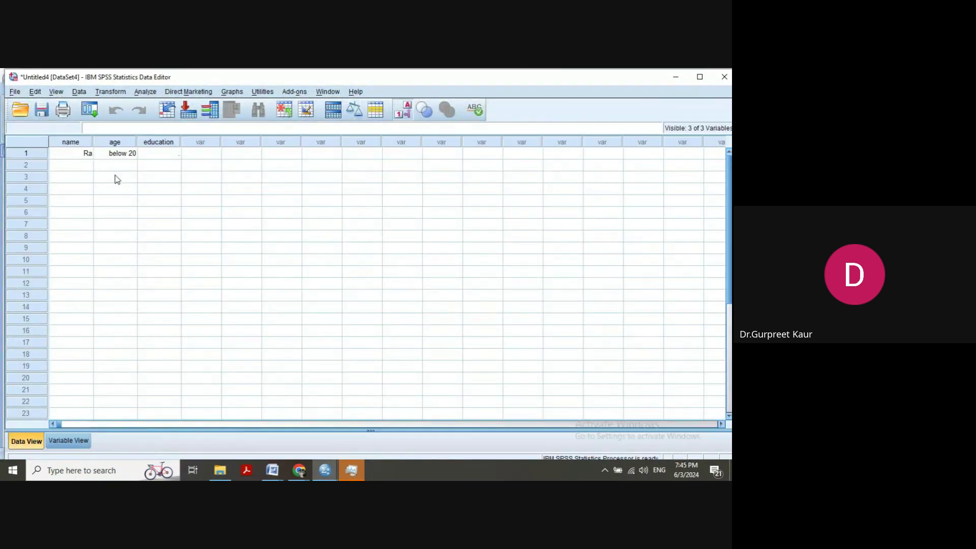
click(120, 158)
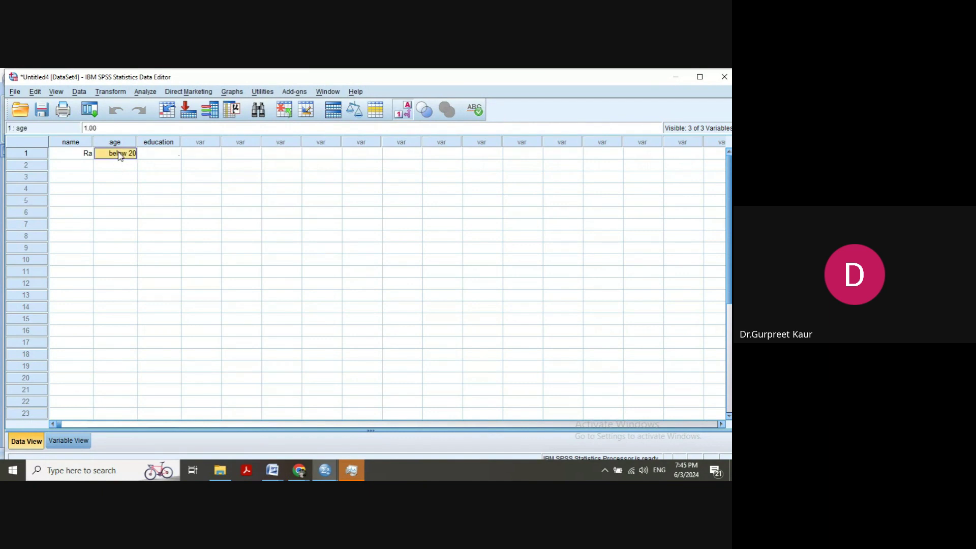
click(404, 115)
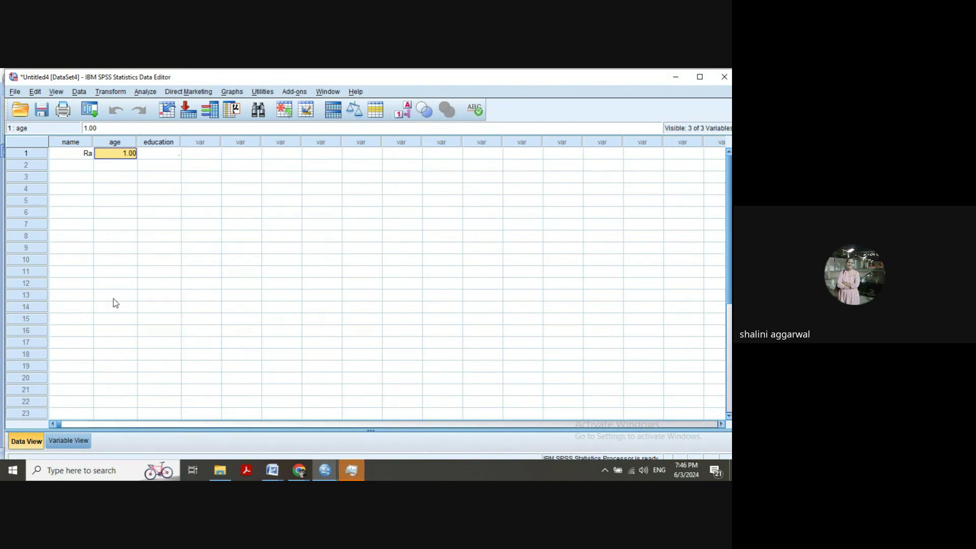
Review the education variable's value labels in Variable View and close them unchanged.
click(81, 442)
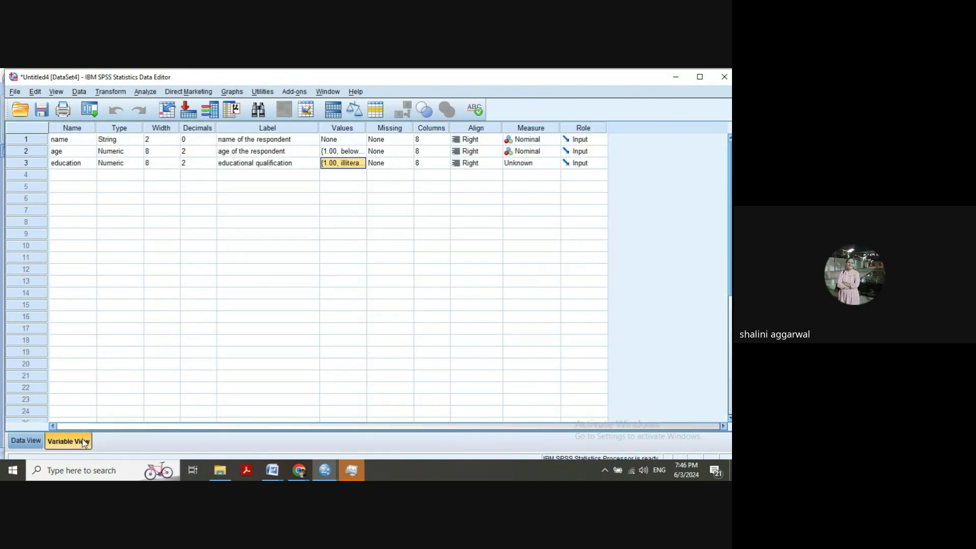
click(360, 164)
click(360, 164)
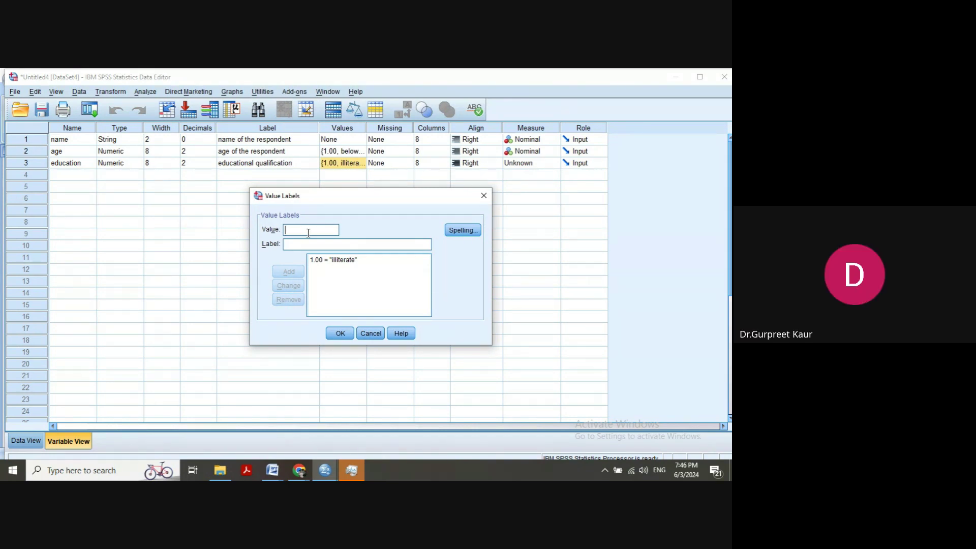
click(484, 196)
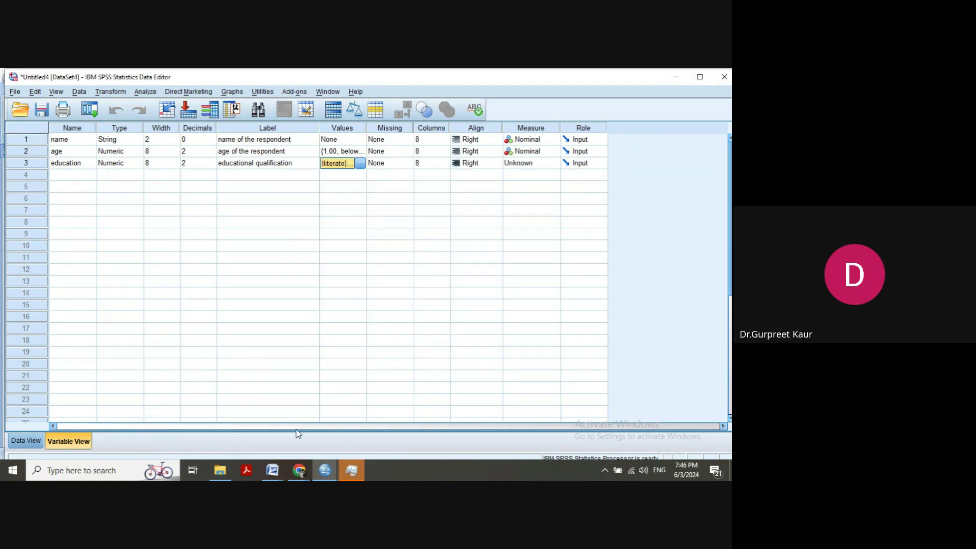
Check section C of Questionnaire Final-1, switch to Document1 in Word, and add the line "Social empowerment" below the Suzuki cars example.
click(273, 470)
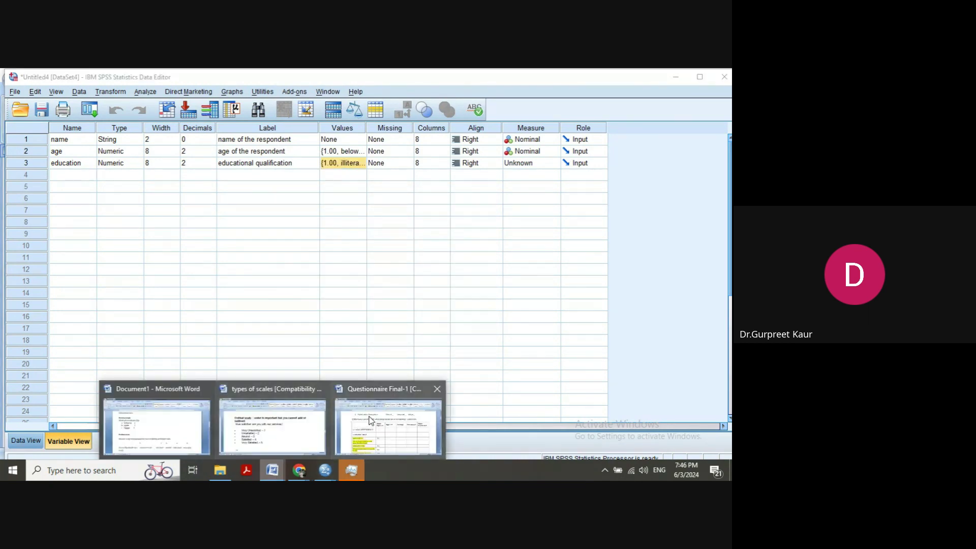
click(374, 421)
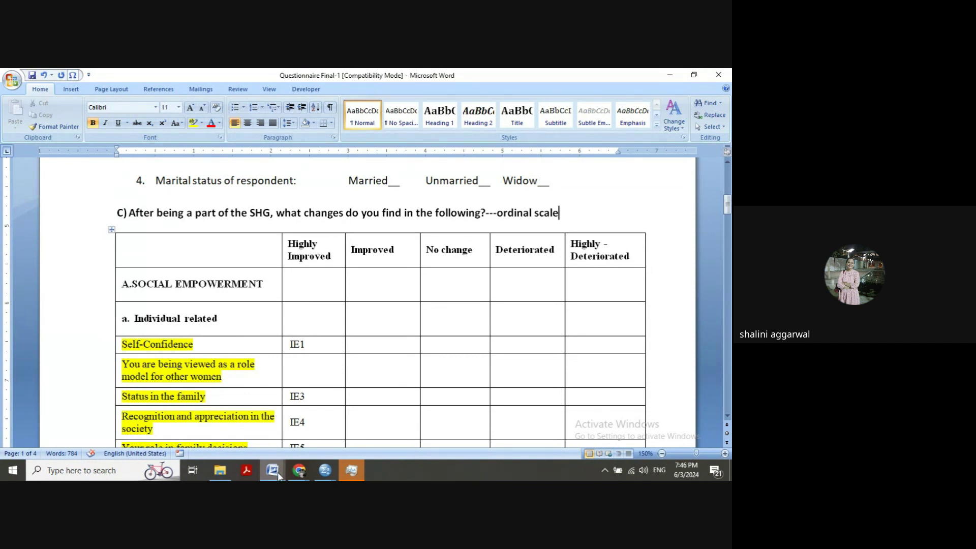
mouse_move(278, 475)
click(155, 425)
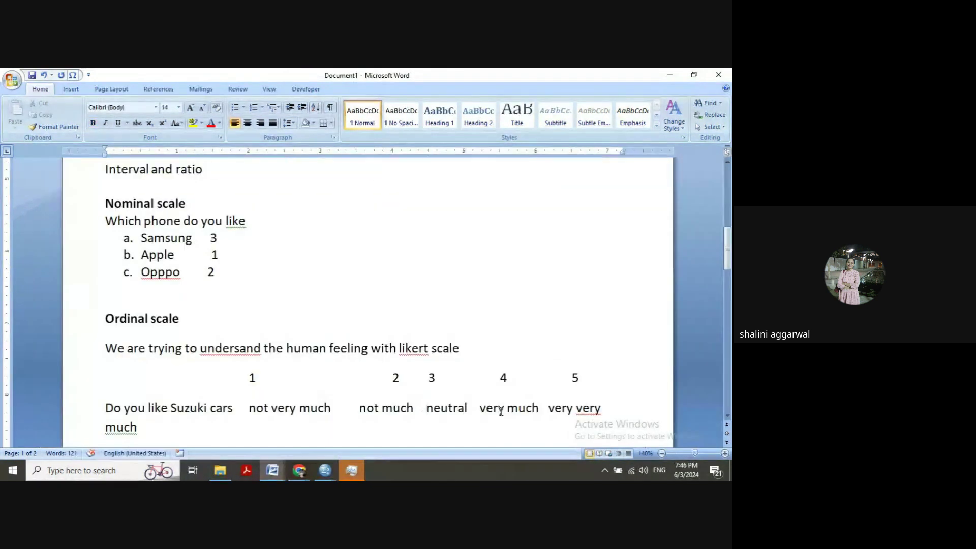
click(309, 433)
key(Return)
key(Return)
text(social e)
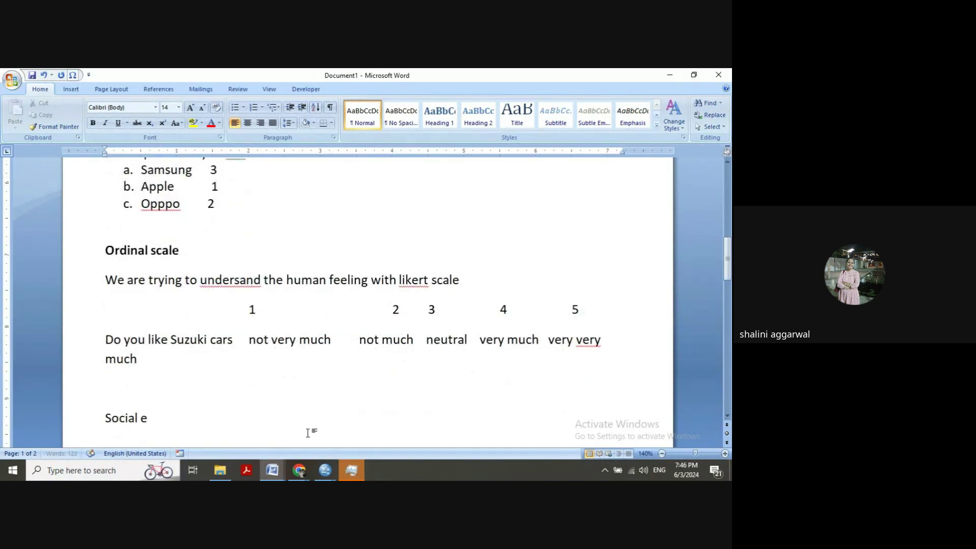
text(mpowerment)
scroll(308, 433, down, 3)
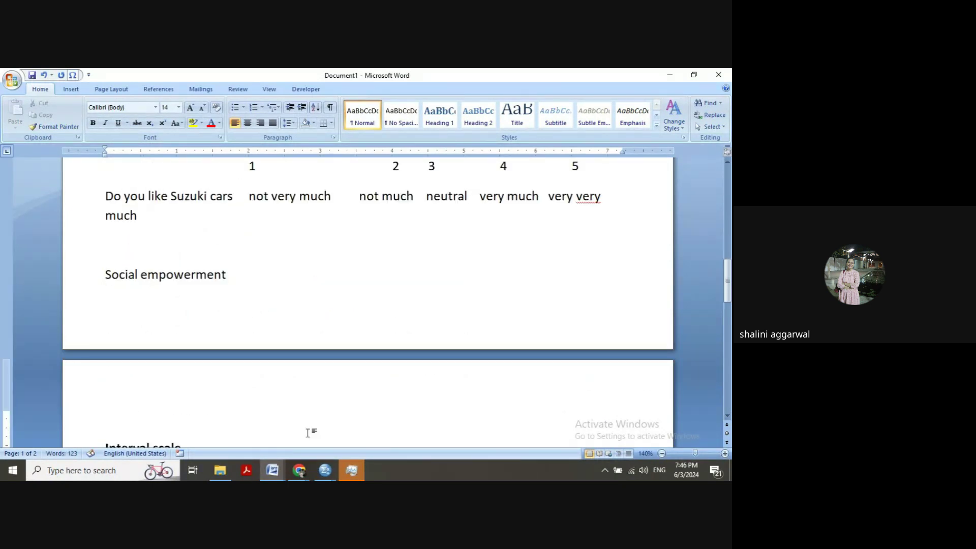
Add the lines "Economic empowerment" and "Political empowerment" below "Social empowerment".
text(economic empowement)
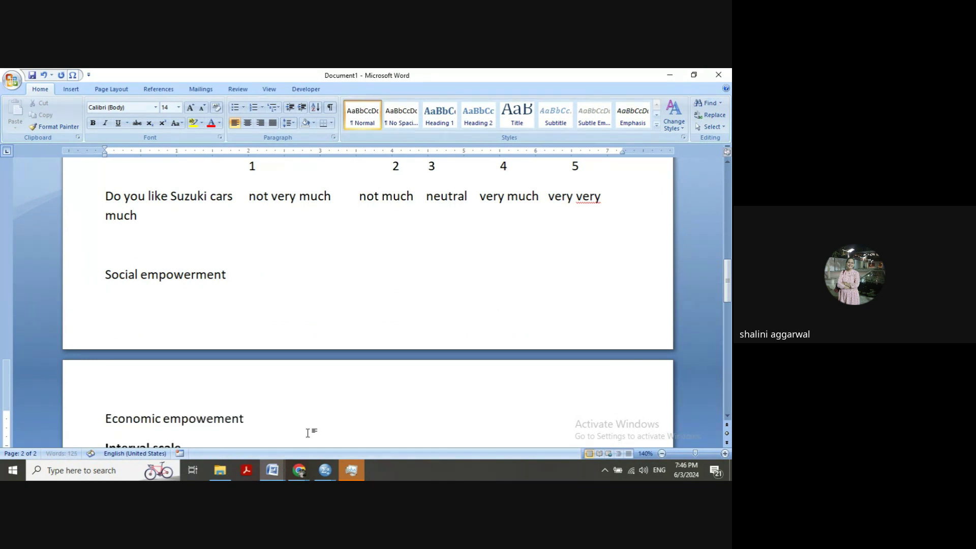
key(Return)
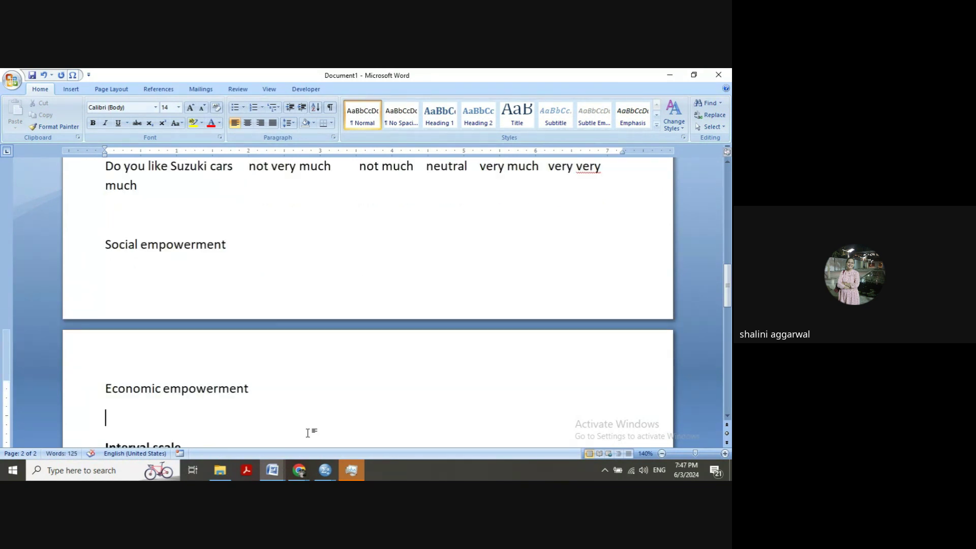
text(political empowerment)
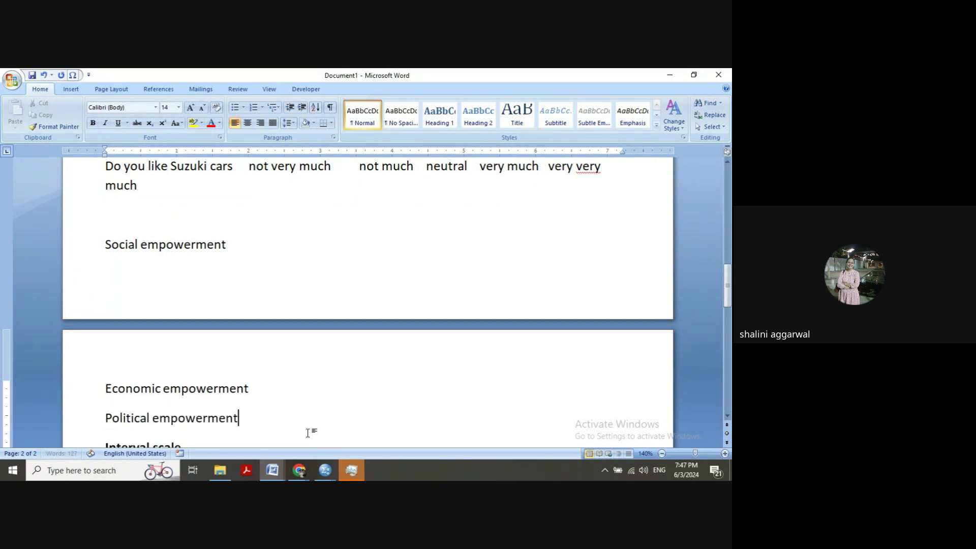
Move "Social empowerment" onto the second page with a blank line above it, and insert three blank lines above the "Interval scale" heading.
click(104, 245)
key(Return)
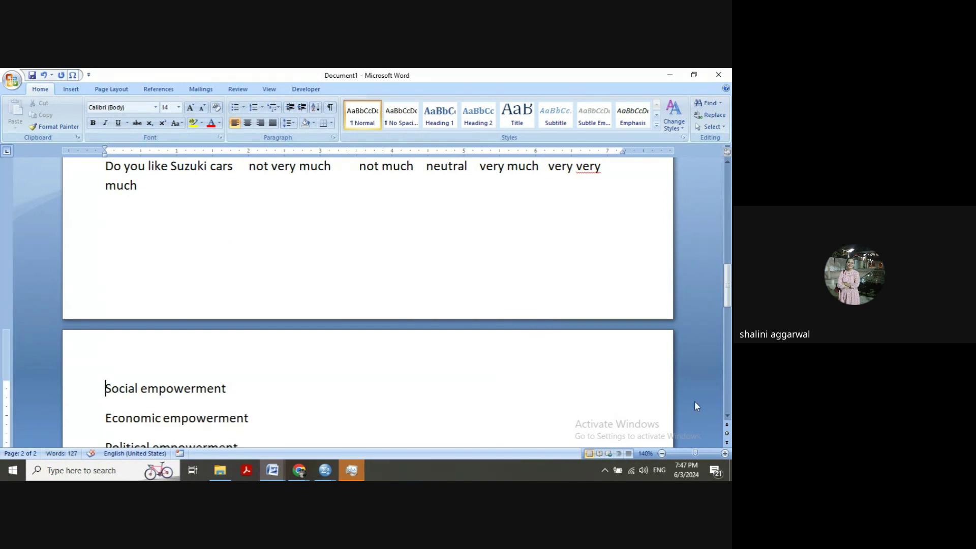
click(726, 415)
click(727, 415)
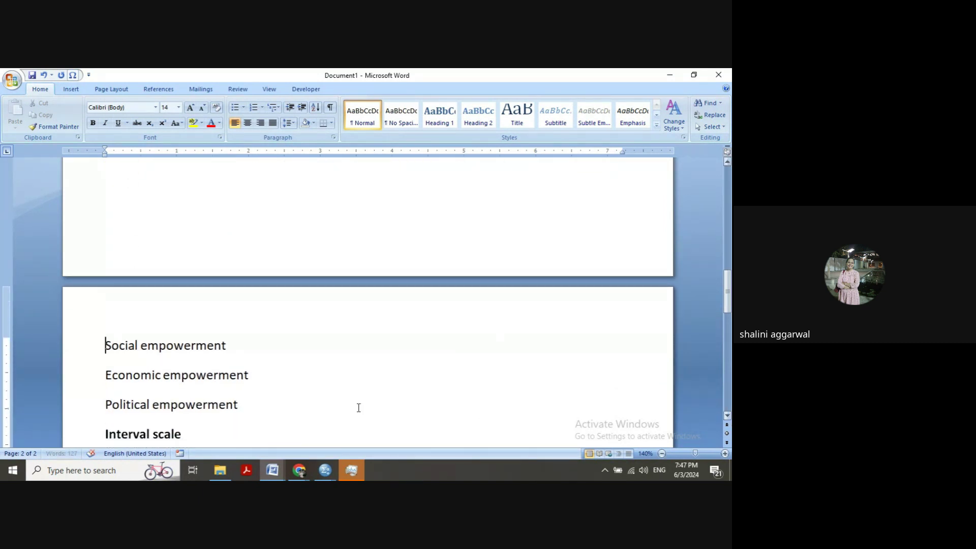
click(106, 434)
key(Return)
key(Return)
key(Return)
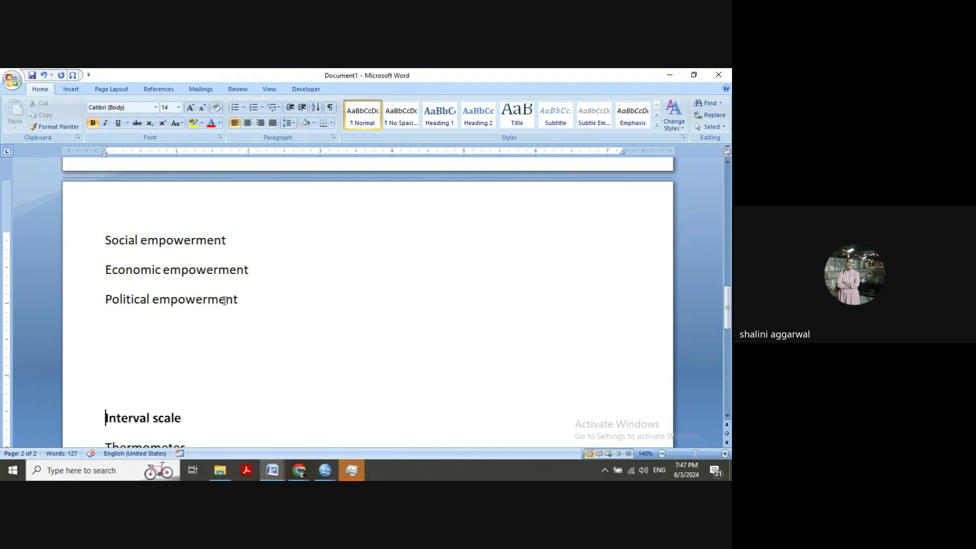
Add "Are you self confident" as numbered item 1 under "Social empowerment".
click(244, 246)
key(Return)
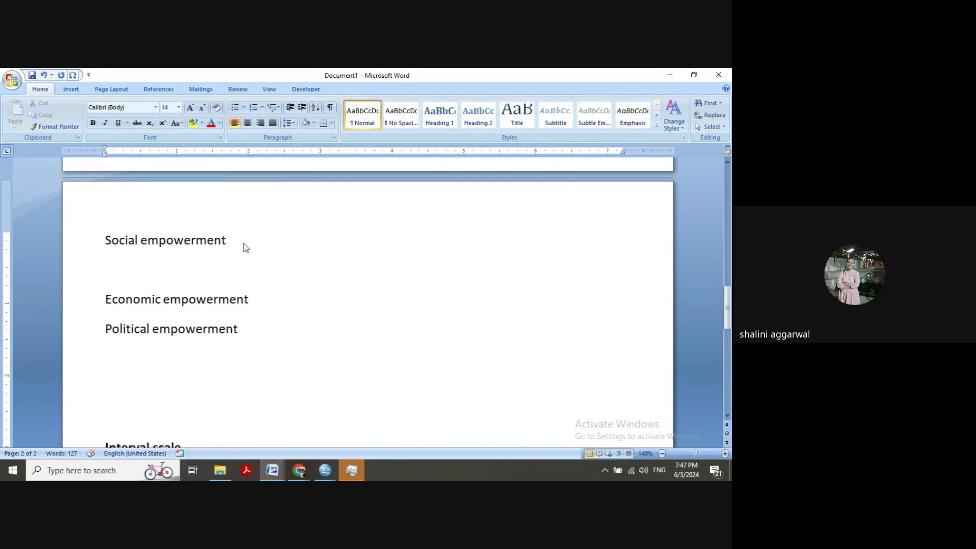
text(are you self )
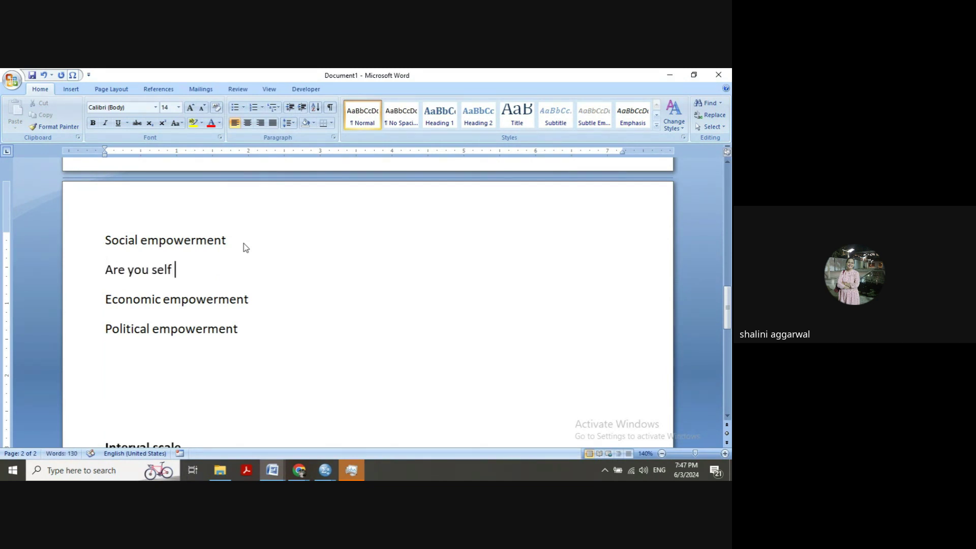
text(confident)
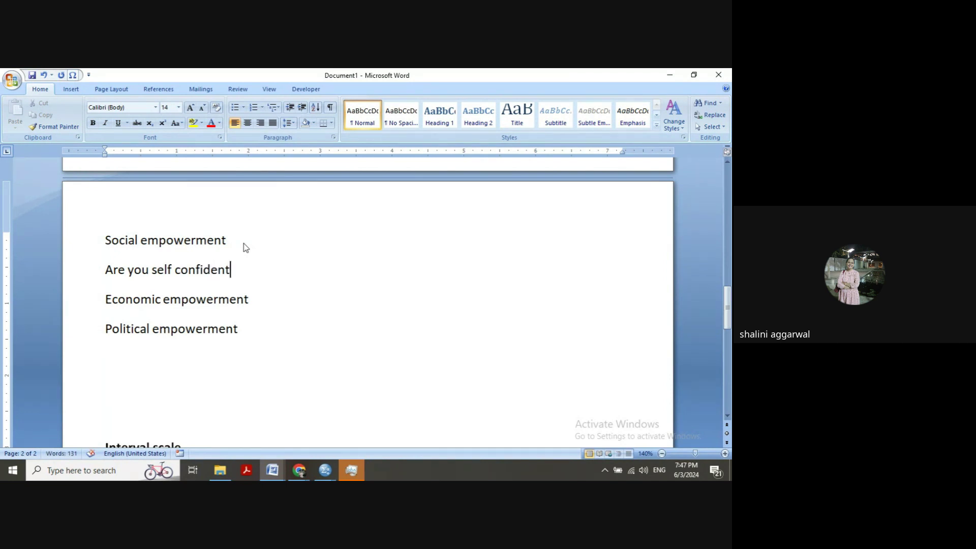
key(Home)
text(1.)
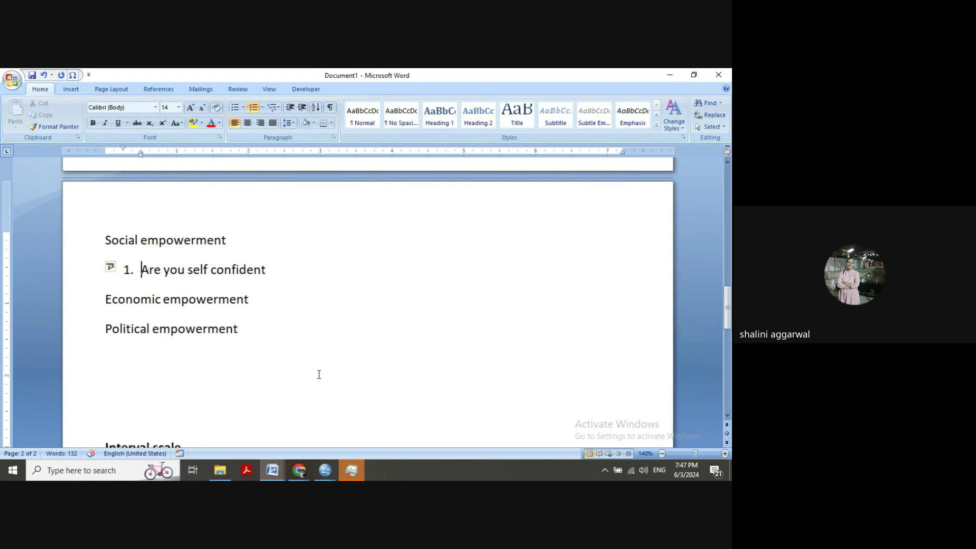
Switch to the Untitled3 dataset in IBM SPSS Statistics and examine its case data and variable definitions.
mouse_move(336, 467)
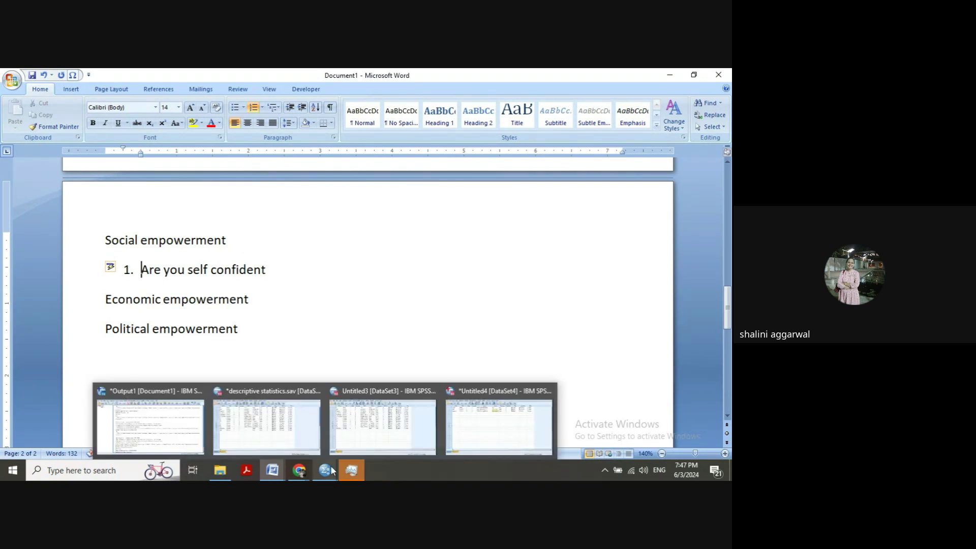
click(381, 418)
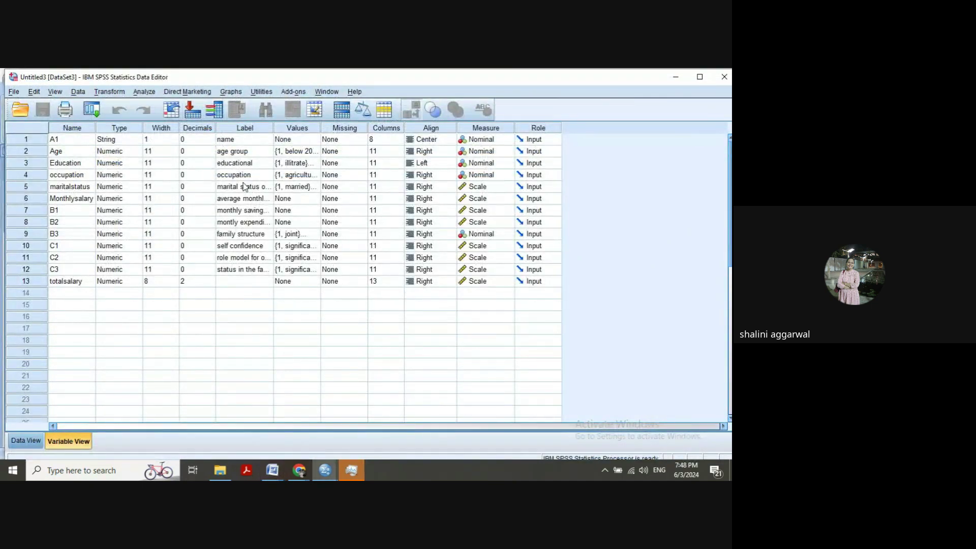
click(79, 91)
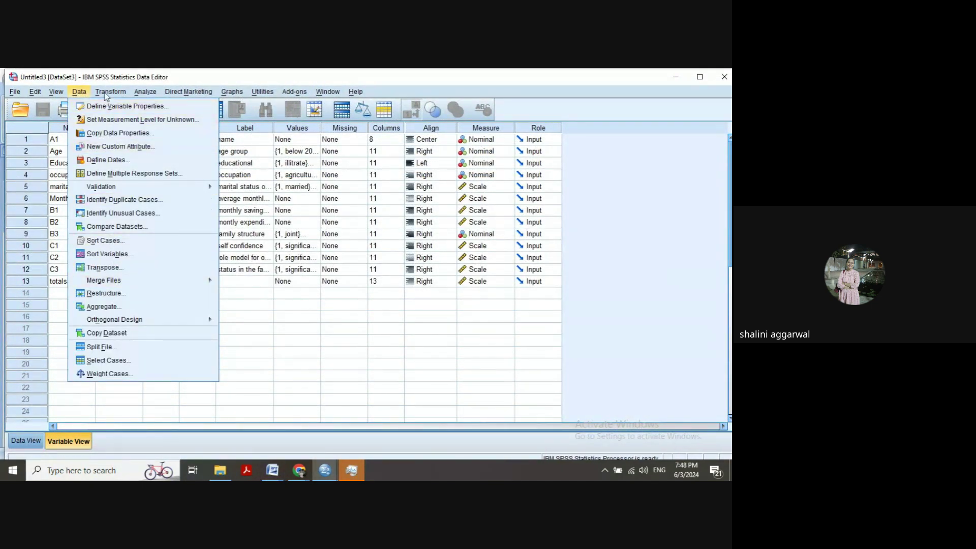
click(106, 93)
click(107, 93)
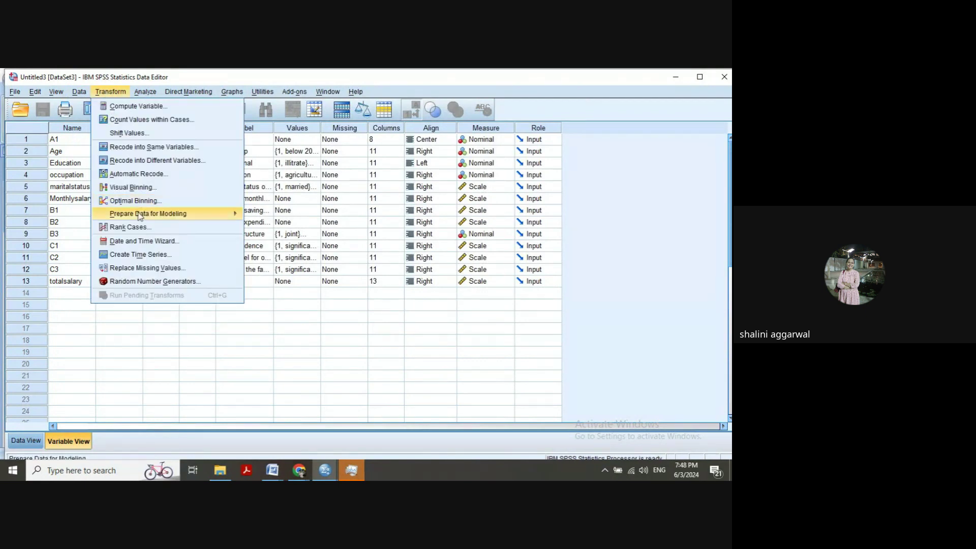
click(307, 227)
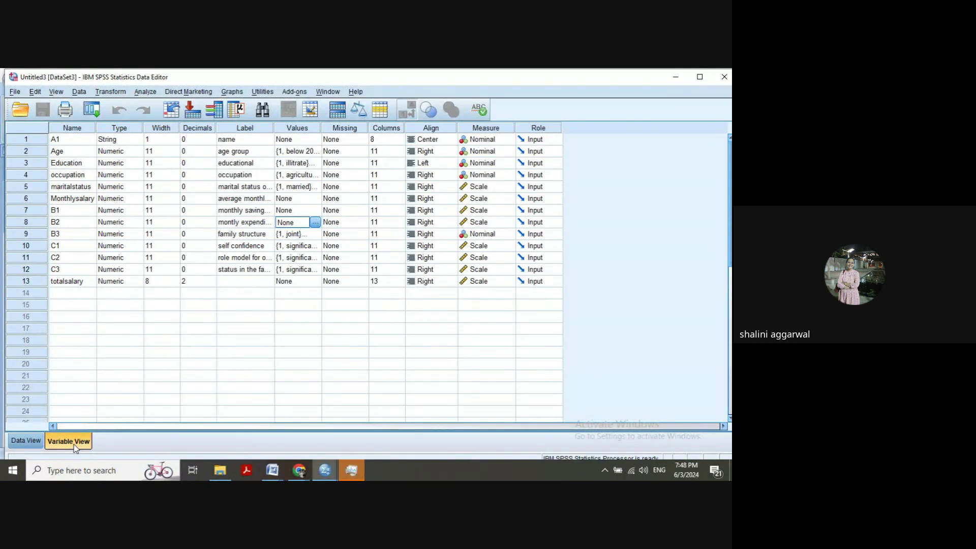
click(27, 444)
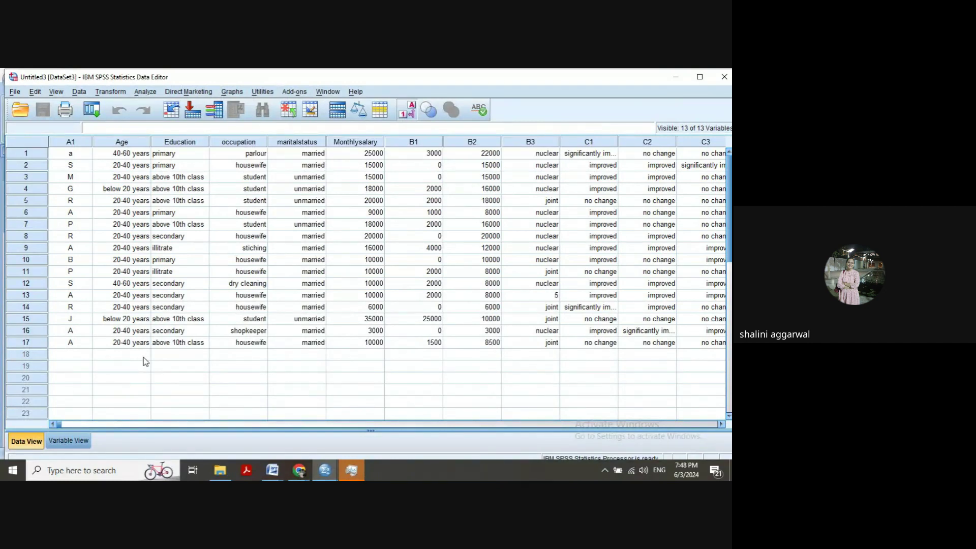
click(69, 440)
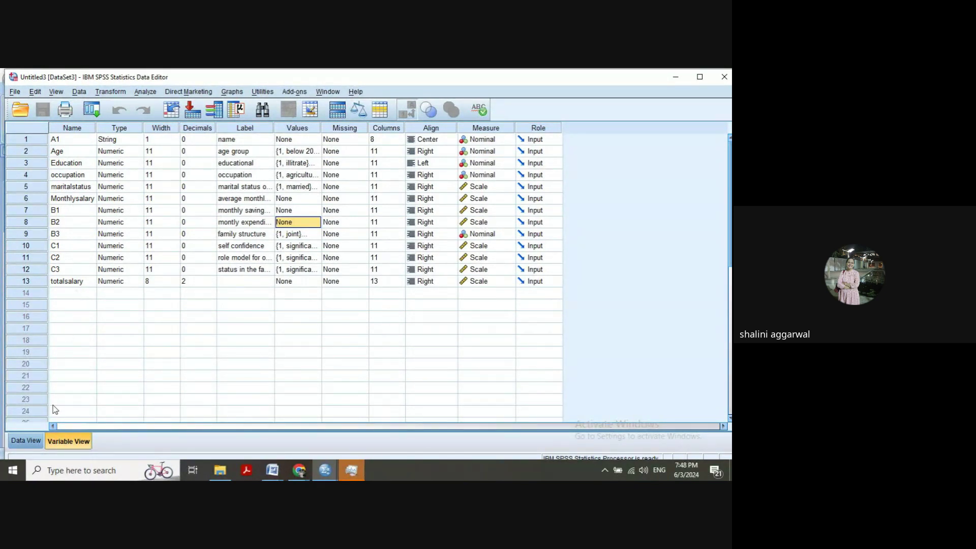
click(25, 440)
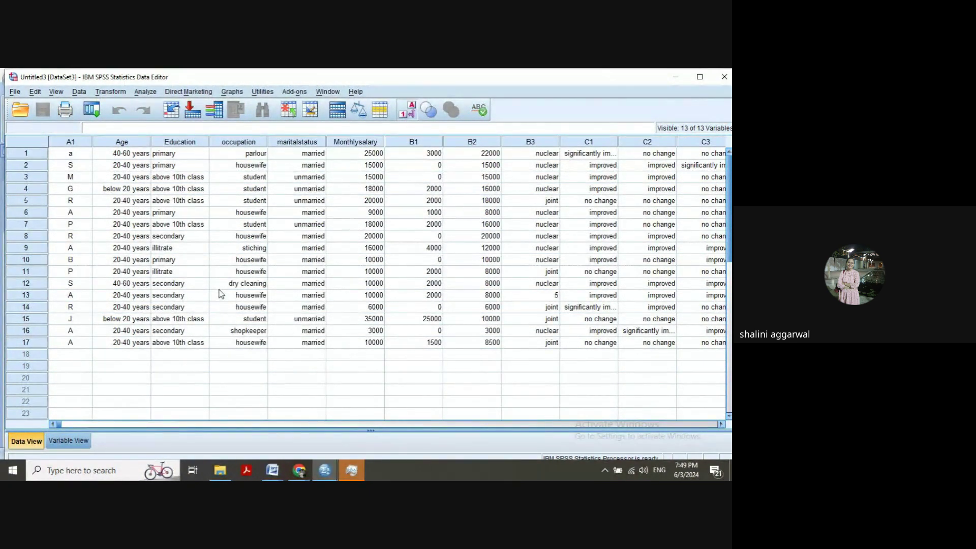
click(67, 440)
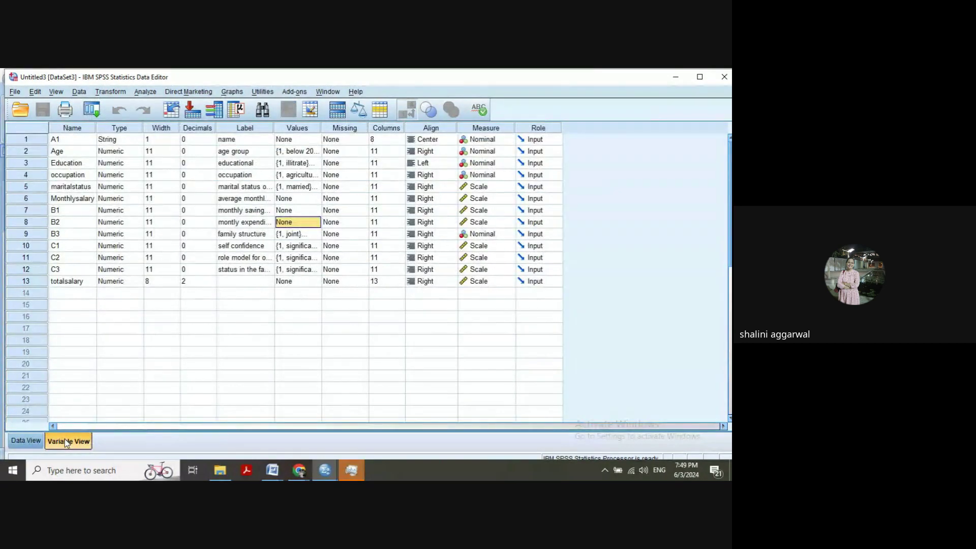
Switch to the Google Meet call to check the participants' raised hands, and return to the Untitled3 dataset in SPSS.
mouse_move(299, 470)
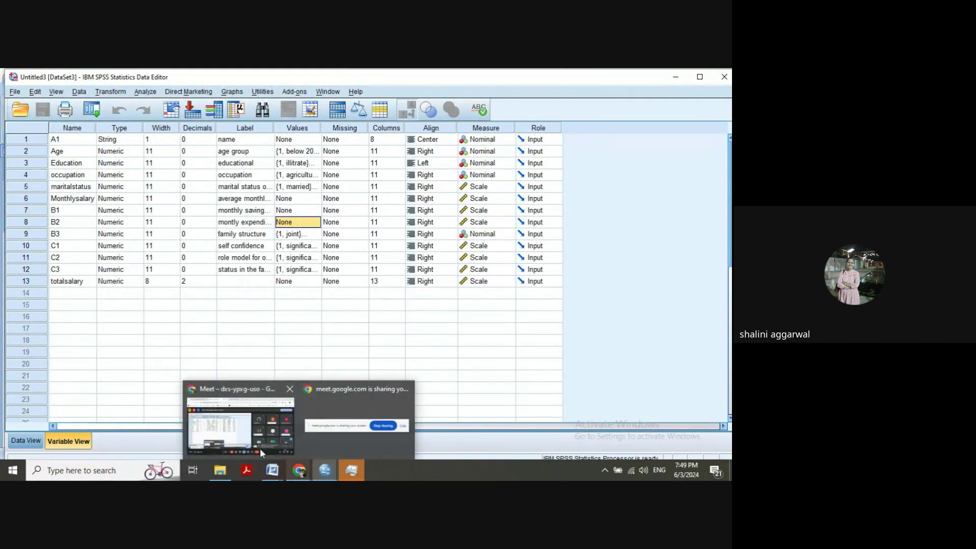
click(260, 450)
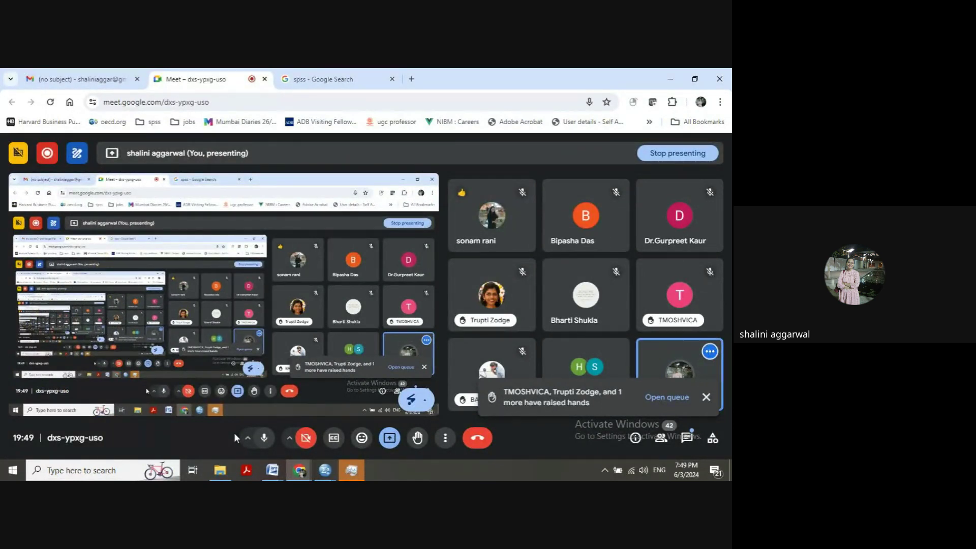
click(706, 398)
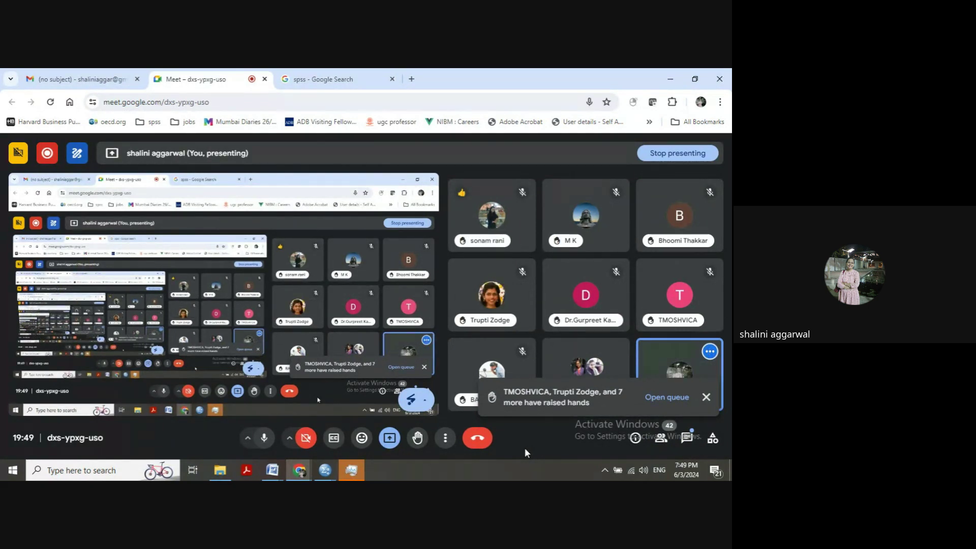
mouse_move(343, 472)
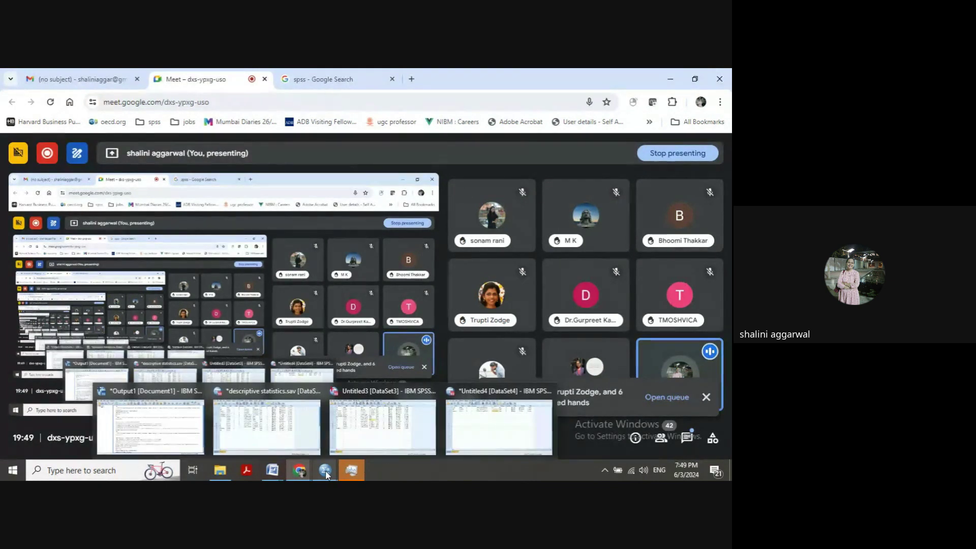
click(362, 422)
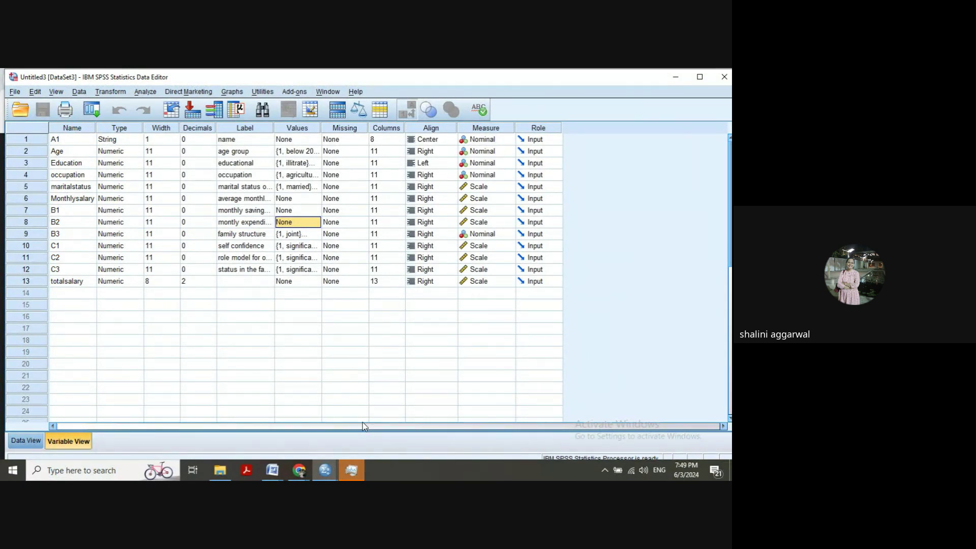
Switch to Document1 in Word and draw three arrows, about 2.1 to 2.4 inches wide, from the Social, Economic and Political empowerment lines toward one point.
mouse_move(272, 472)
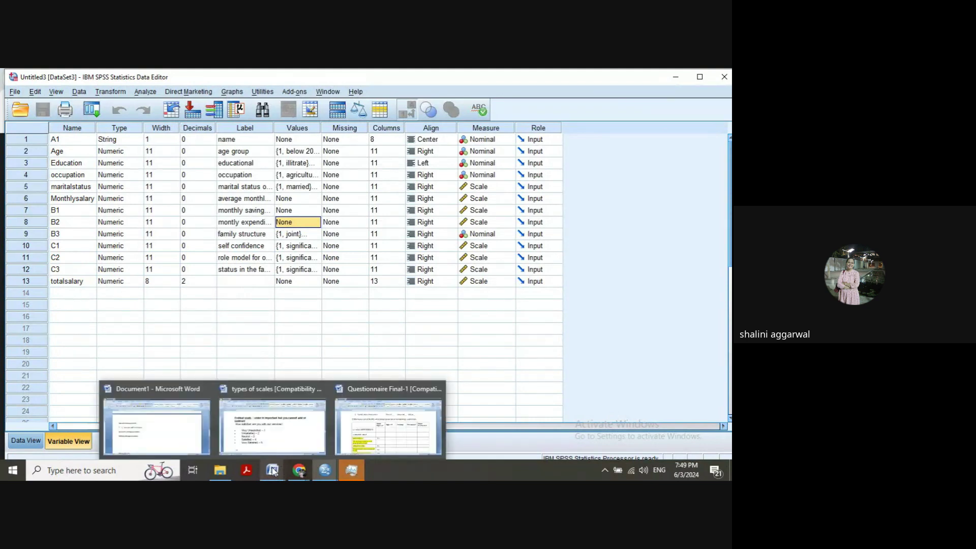
click(183, 441)
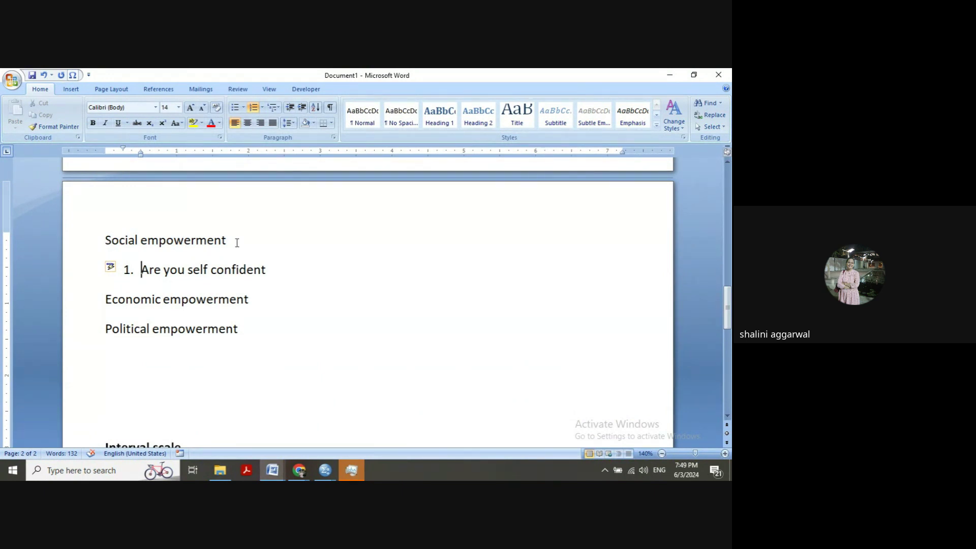
click(71, 89)
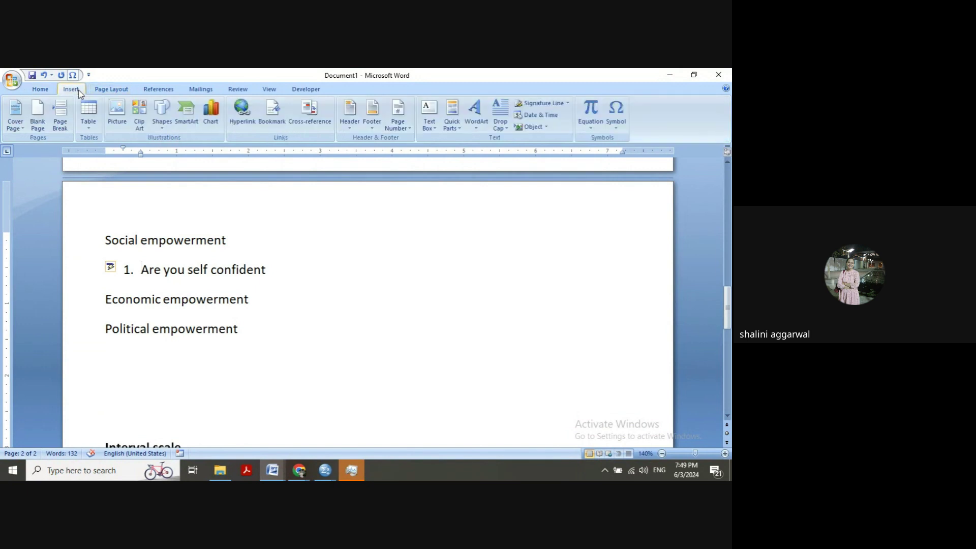
click(161, 124)
click(179, 150)
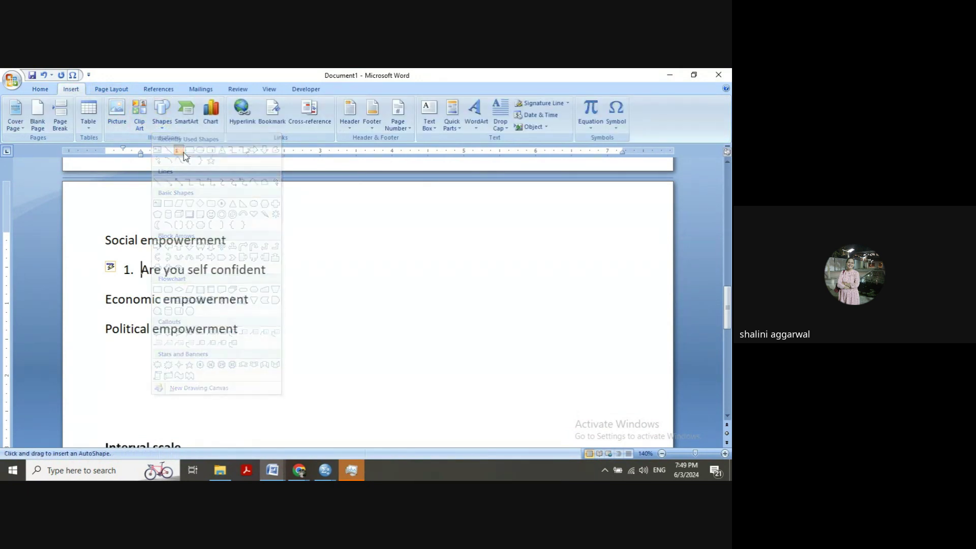
drag(233, 236, 406, 273)
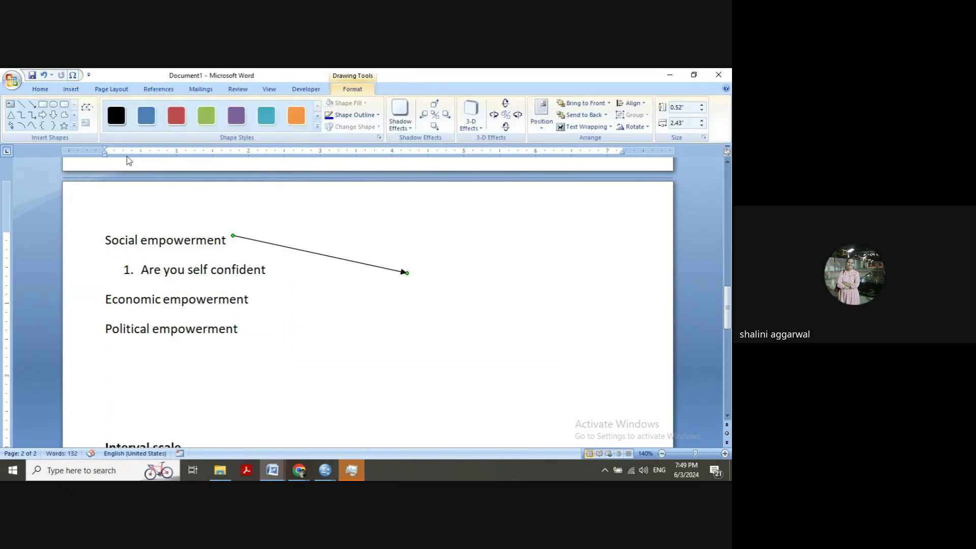
click(34, 104)
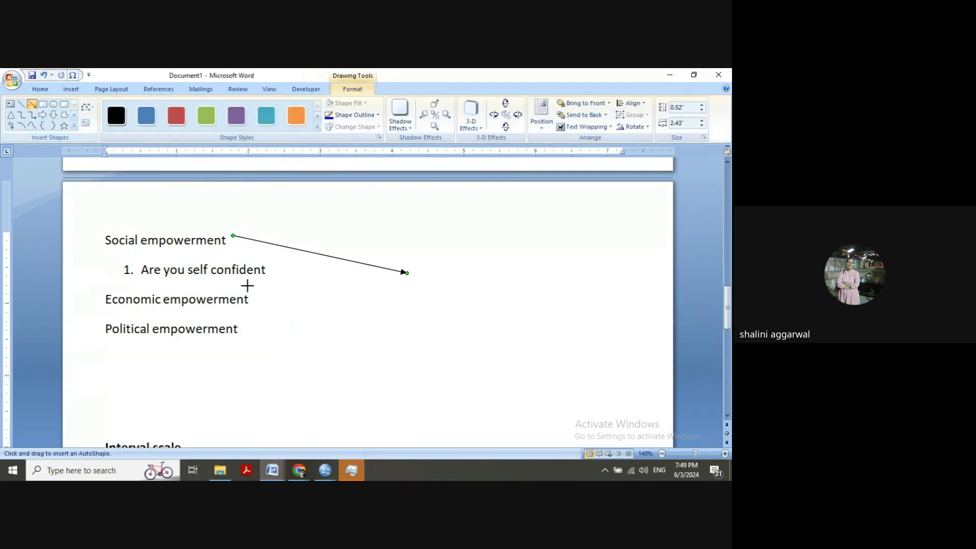
drag(251, 297, 401, 279)
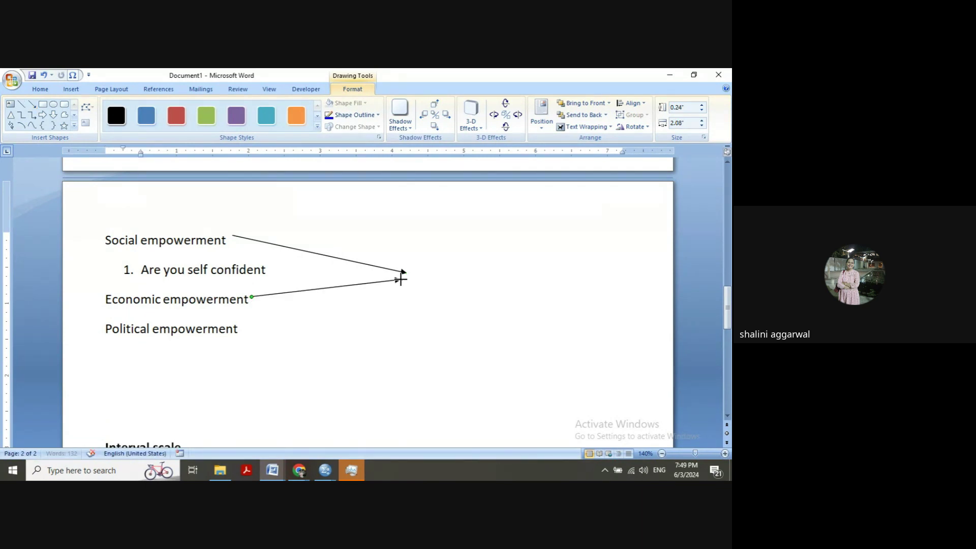
click(32, 103)
drag(251, 330, 401, 288)
Add the text "total empowerment" on the "Are you self confident" line, just beyond the point where the three arrows meet.
click(437, 275)
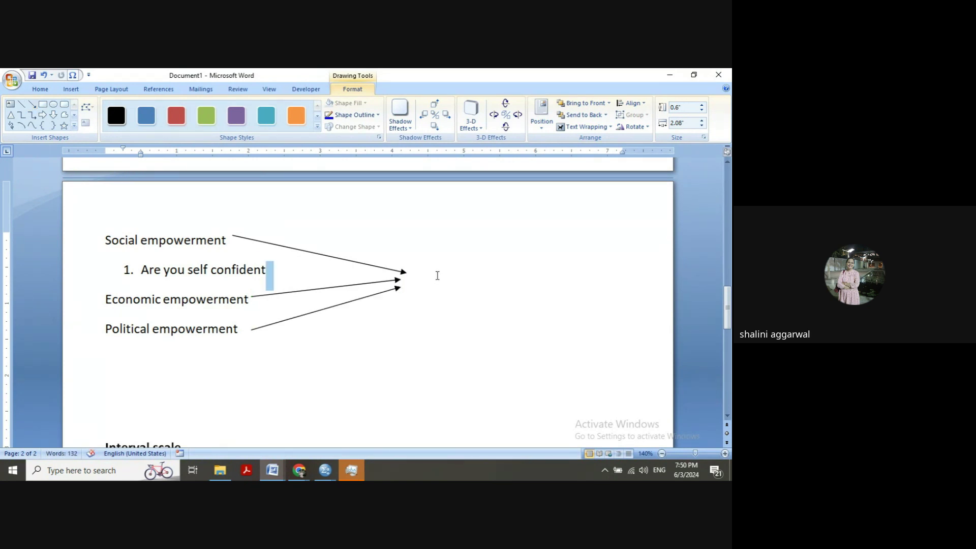
triple_click(426, 280)
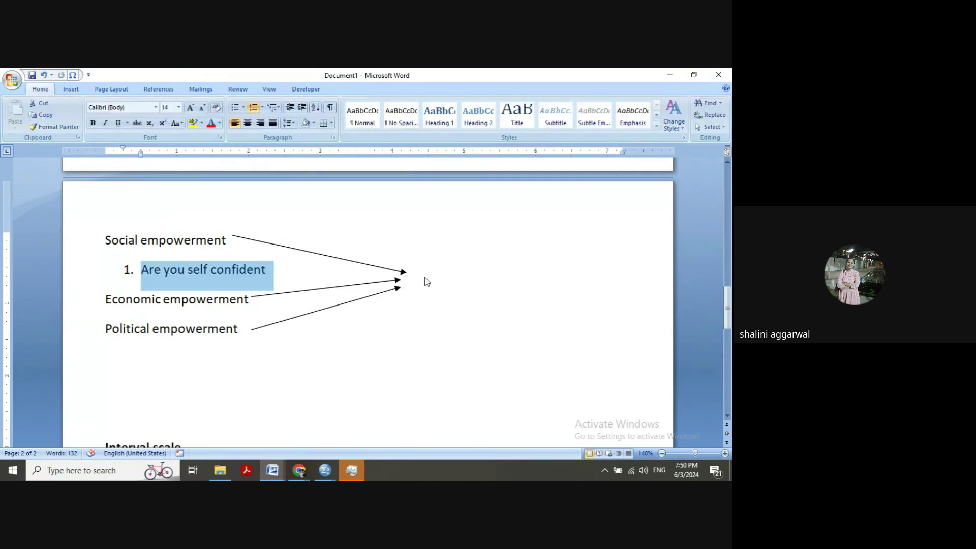
click(425, 277)
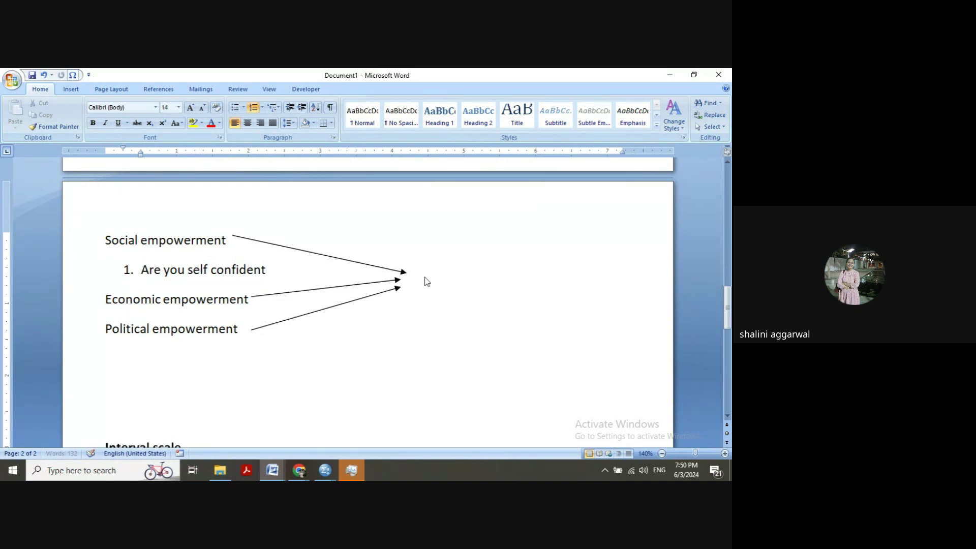
key(Tab)
text(total empowew)
key(BackSpace)
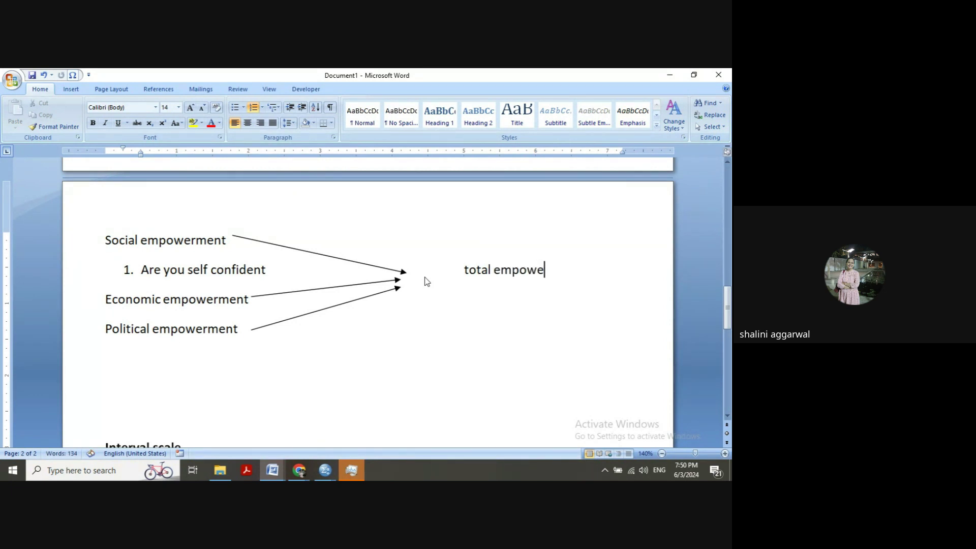
text(rment)
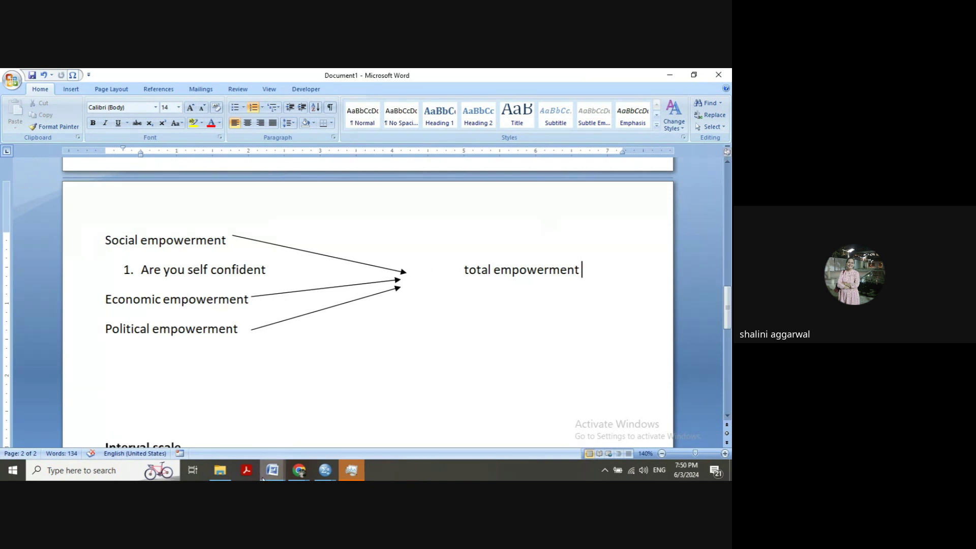
Switch to Questionnaire Final-1 to view its general information and socio economic sections, and compare with the Untitled4 variables in SPSS.
mouse_move(269, 474)
click(391, 430)
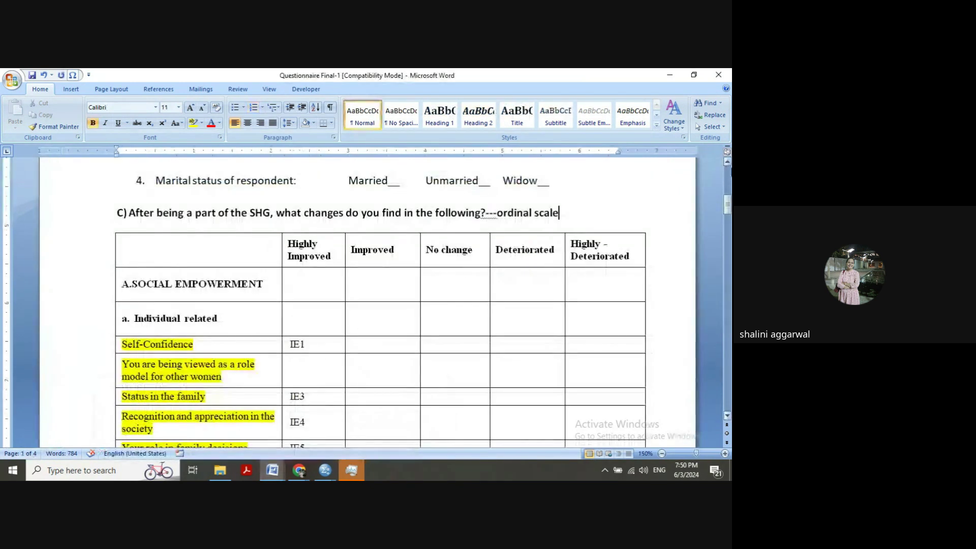
scroll(283, 266, up, 10)
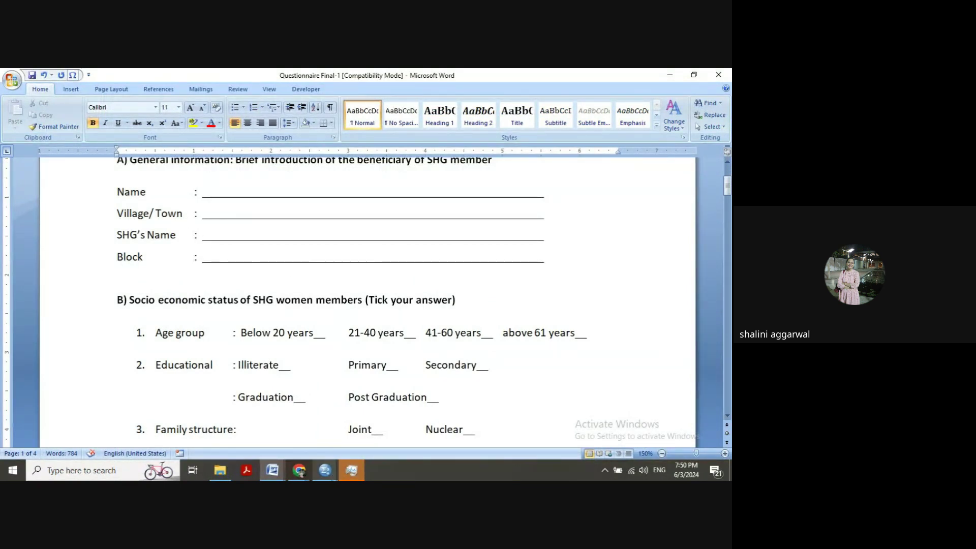
mouse_move(325, 470)
click(499, 424)
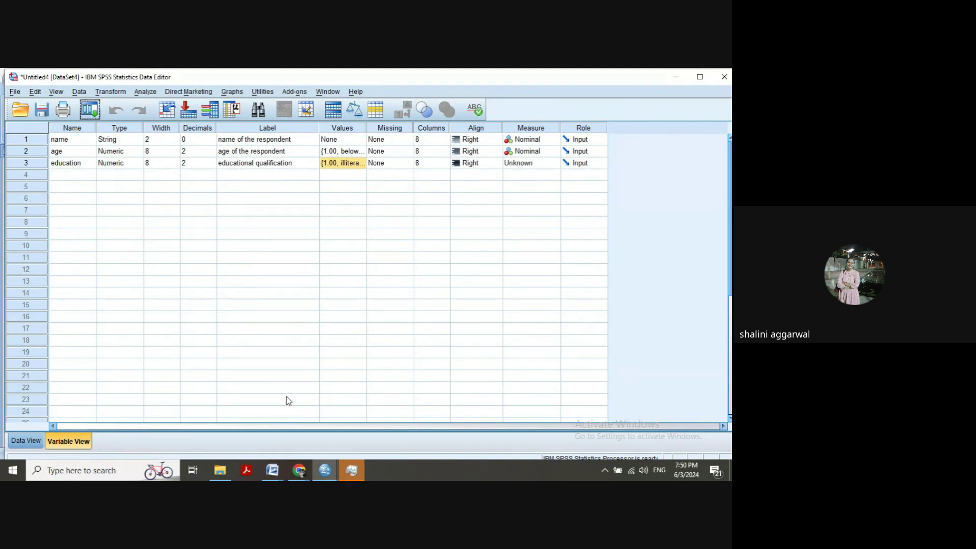
Return to Questionnaire Final-1 in Word and examine the social, economic and political empowerment items of section C.
click(273, 470)
click(394, 439)
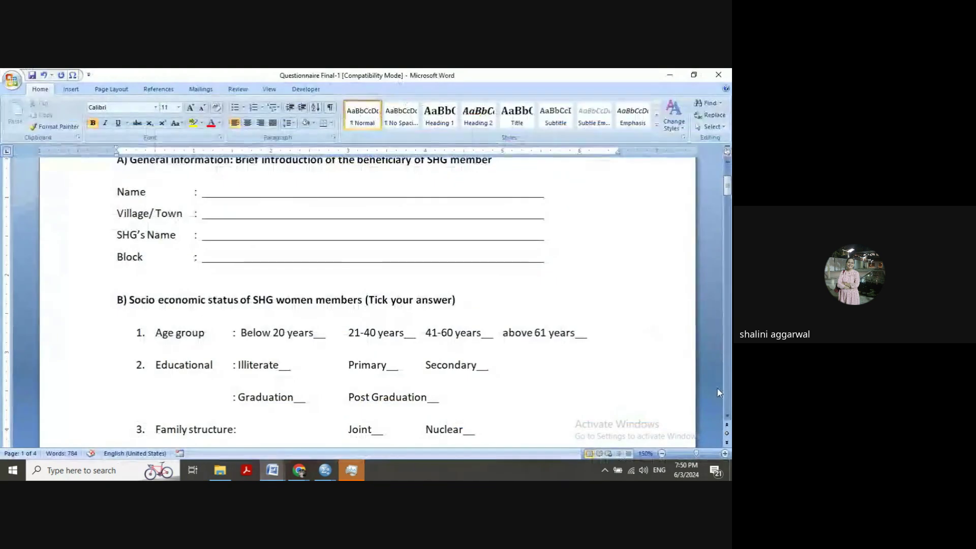
scroll(316, 363, down, 5)
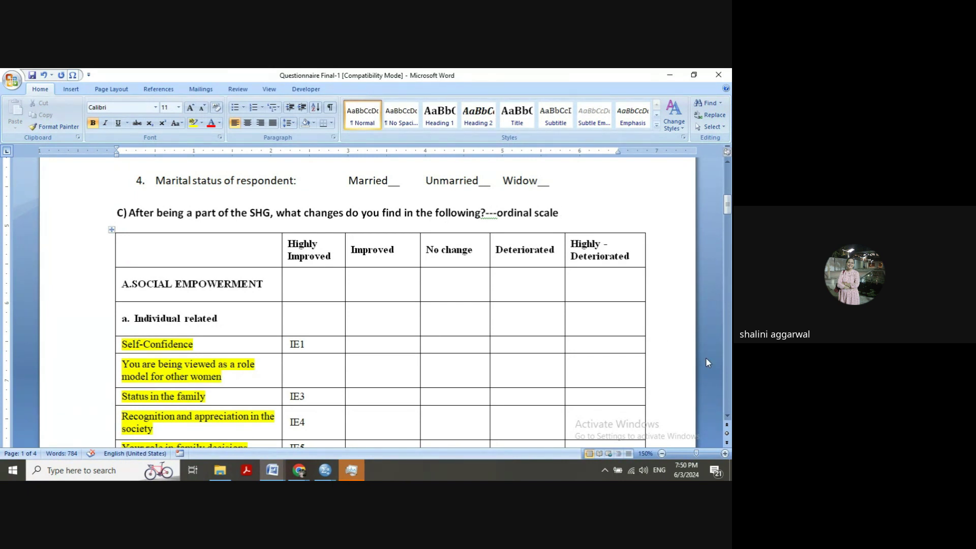
scroll(727, 386, down, 5)
scroll(369, 303, down, 5)
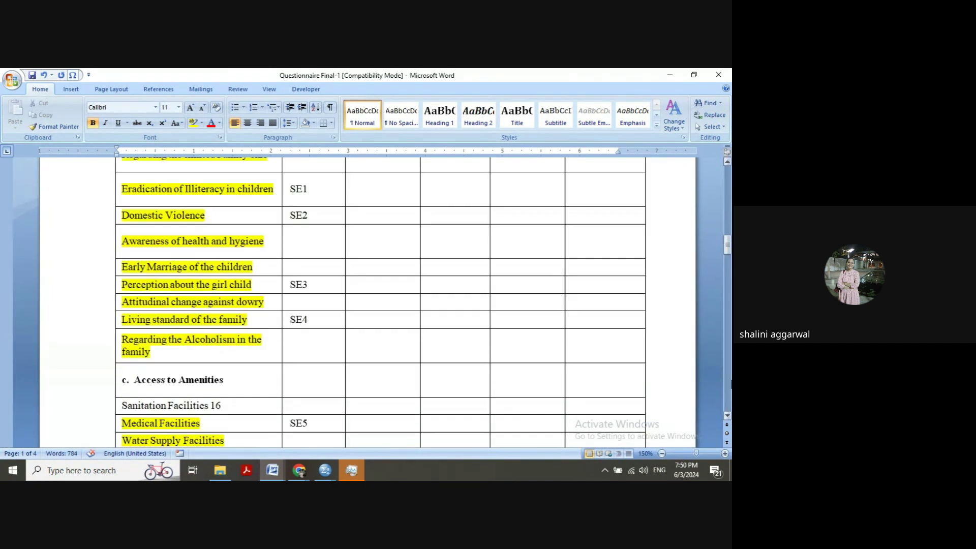
scroll(194, 307, down, 5)
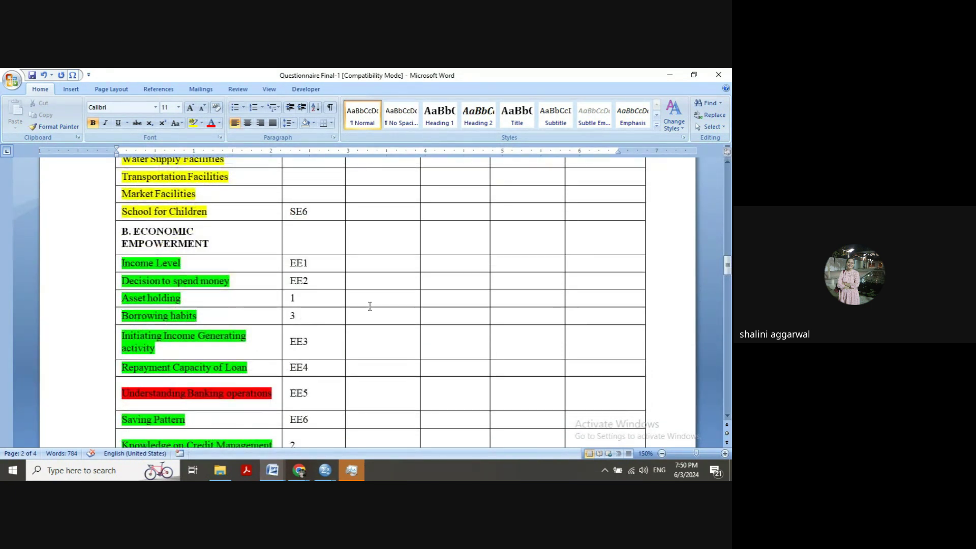
scroll(728, 404, down, 5)
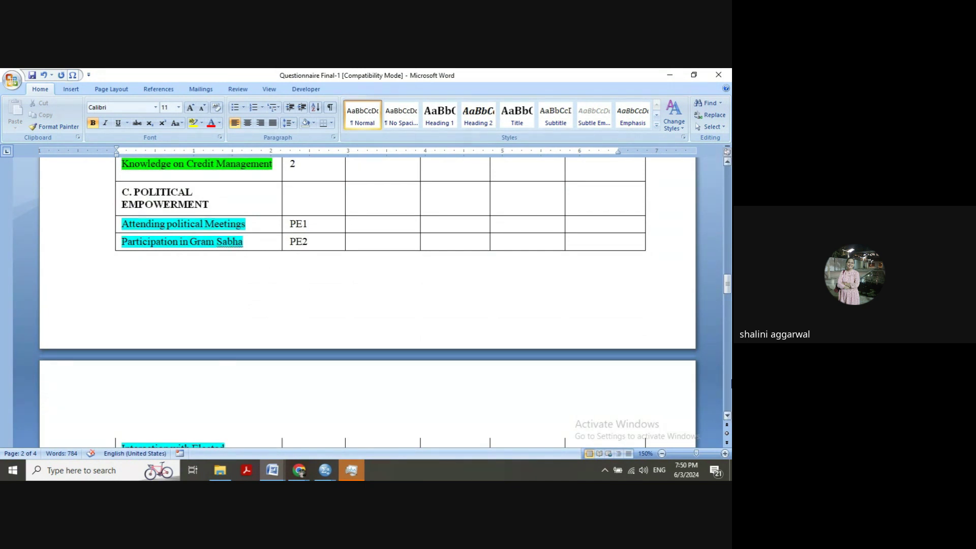
scroll(728, 405, down, 5)
scroll(729, 186, up, 10)
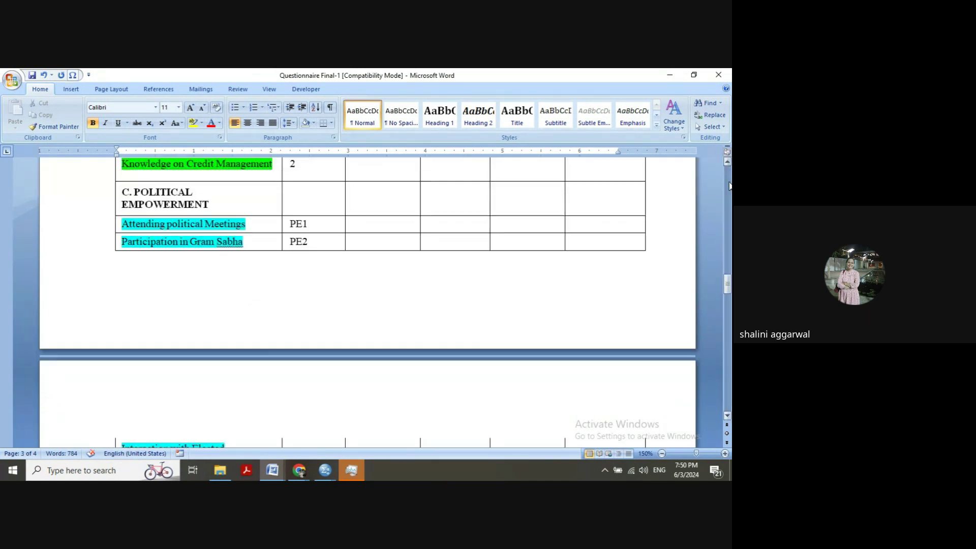
Switch to the Untitled4 dataset in SPSS, accept the value labels of the education variable, and select the empty fourth variable's name.
click(317, 471)
click(462, 430)
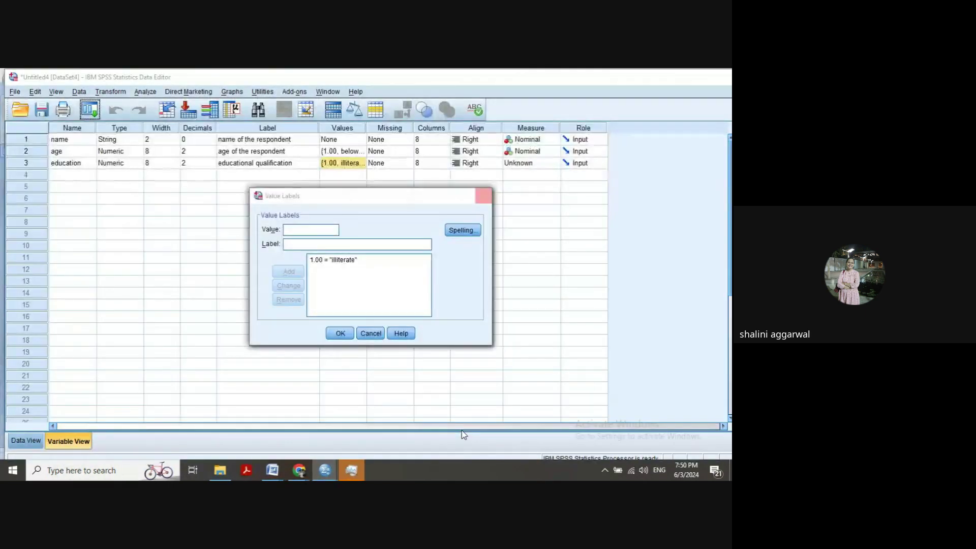
click(338, 331)
click(76, 177)
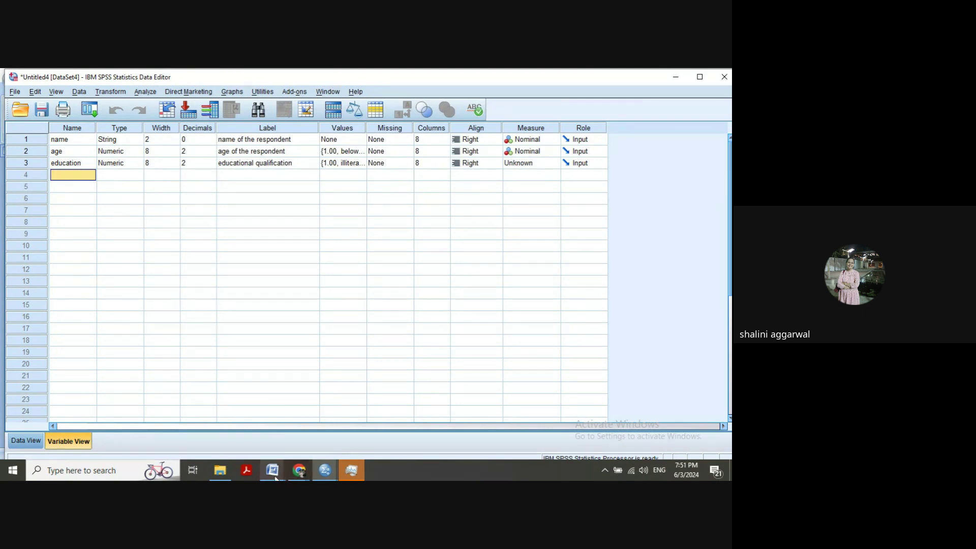
Switch to Questionnaire Final-1 in Word and review the economic and political empowerment items, from Income Level onward.
mouse_move(275, 478)
click(383, 431)
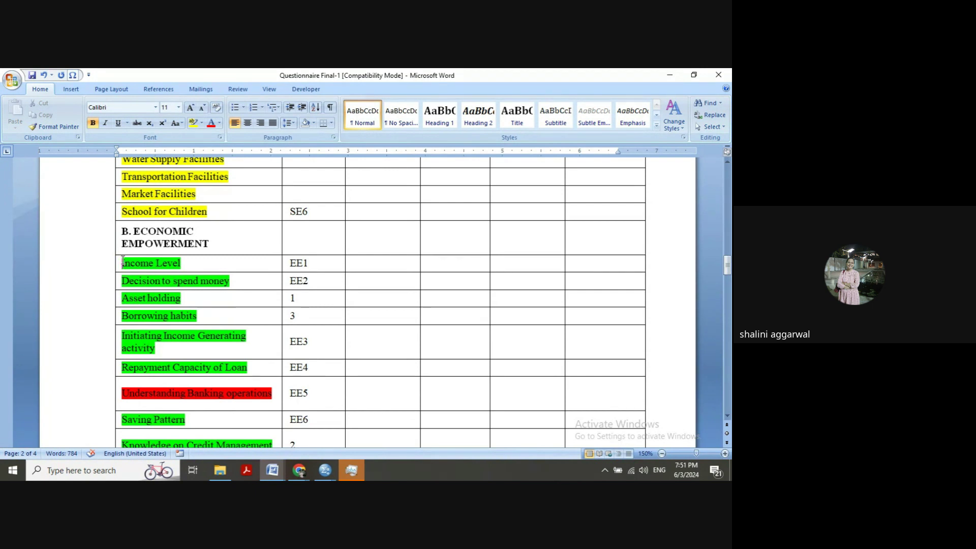
drag(122, 263, 209, 436)
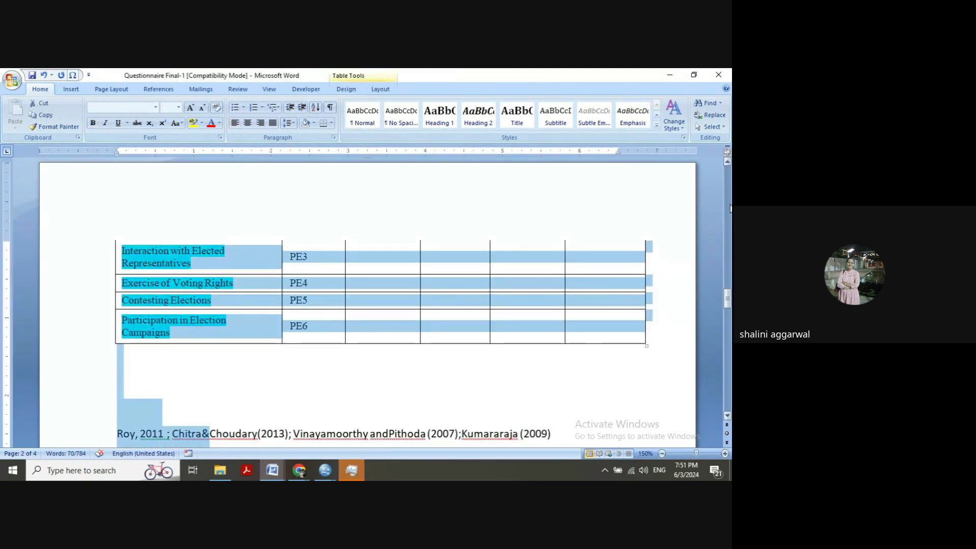
scroll(730, 208, up, 8)
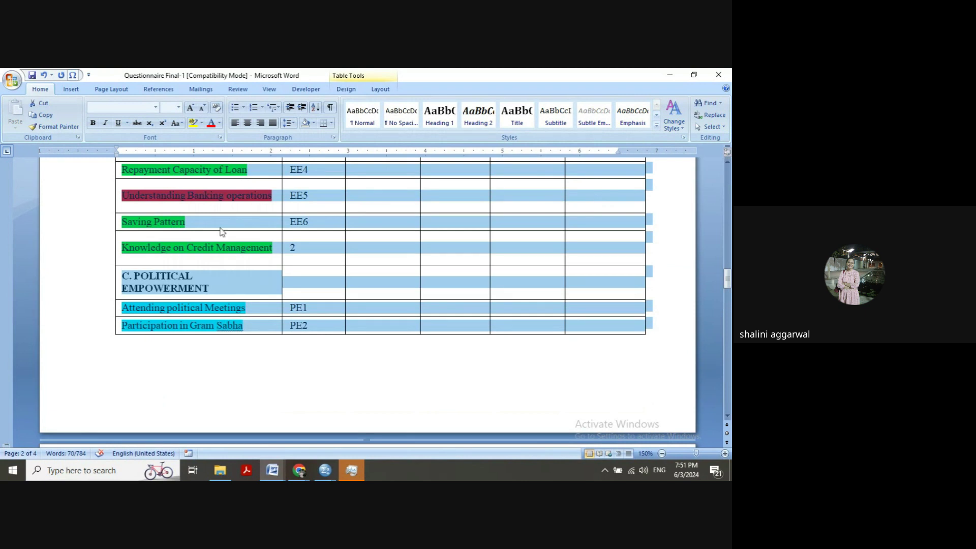
click(217, 248)
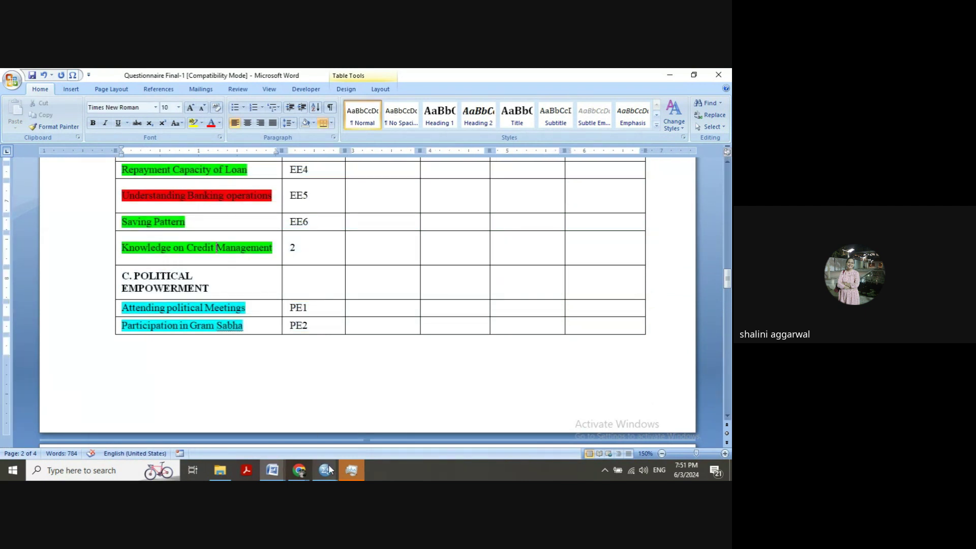
Switch to the Google Meet call to check the raised hands and chat message, and return to Document1 in Word.
mouse_move(329, 464)
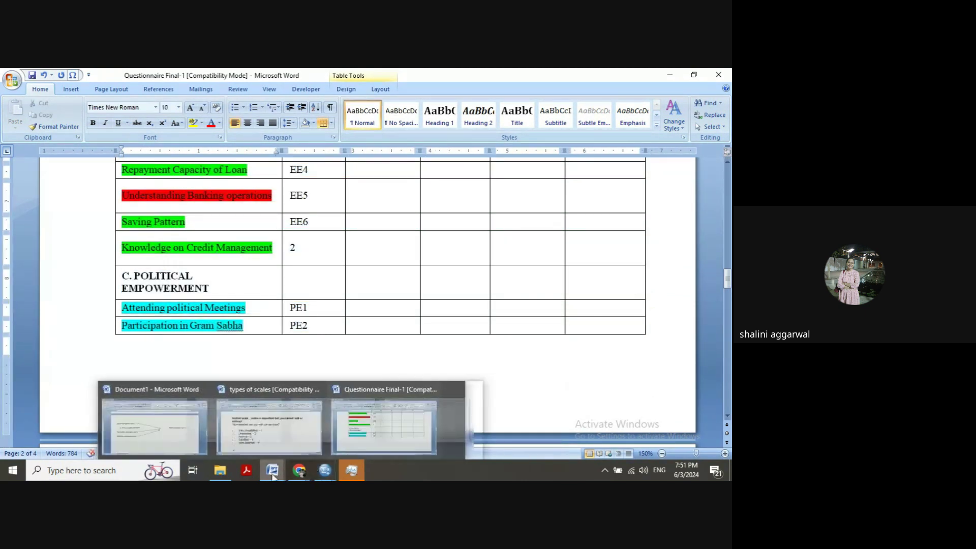
mouse_move(298, 468)
click(255, 446)
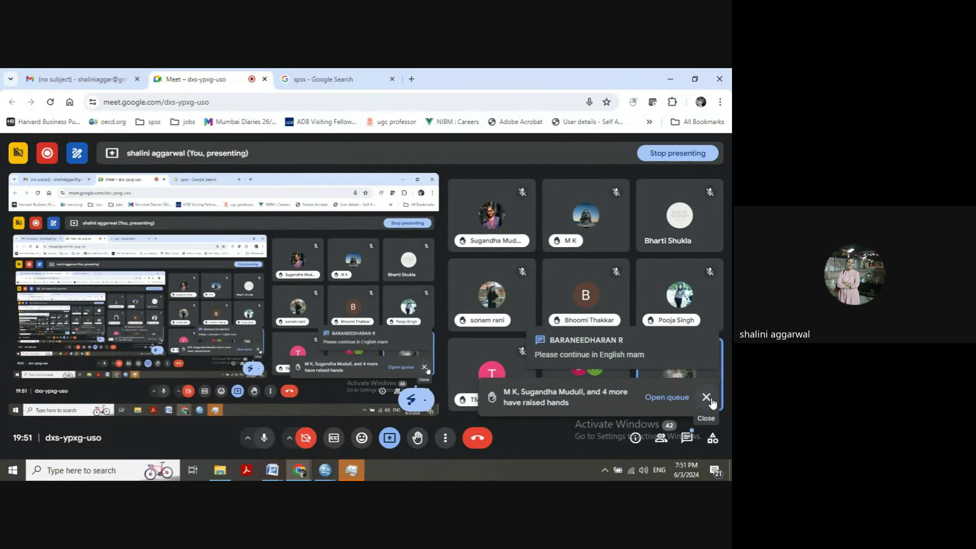
mouse_move(277, 475)
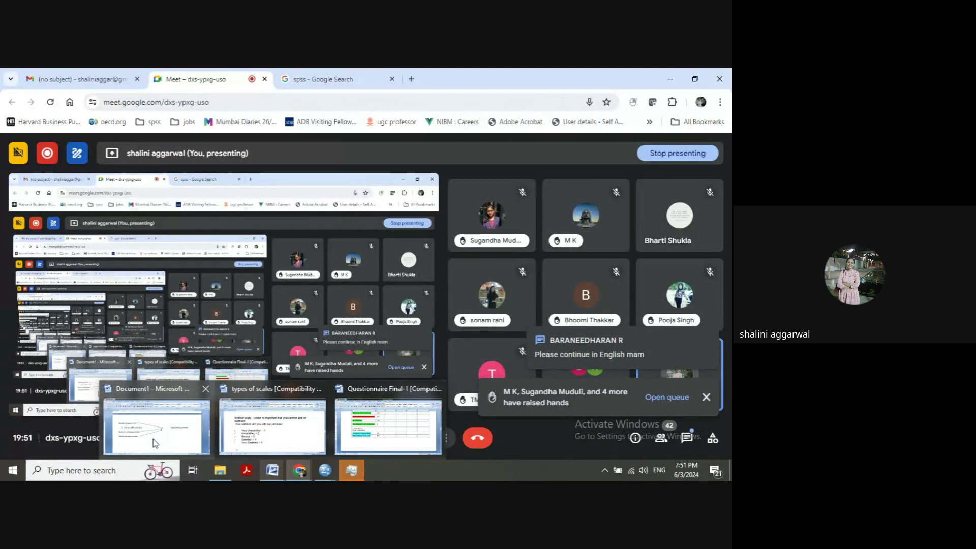
click(155, 444)
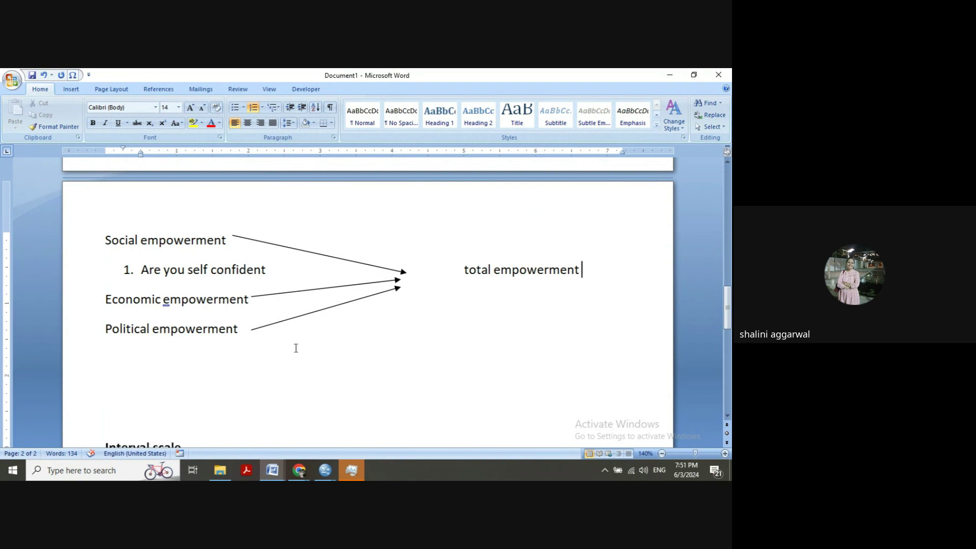
Switch to the Untitled4 dataset in SPSS and view the Data commands and the Value Labels dialog for empty row 12.
mouse_move(325, 471)
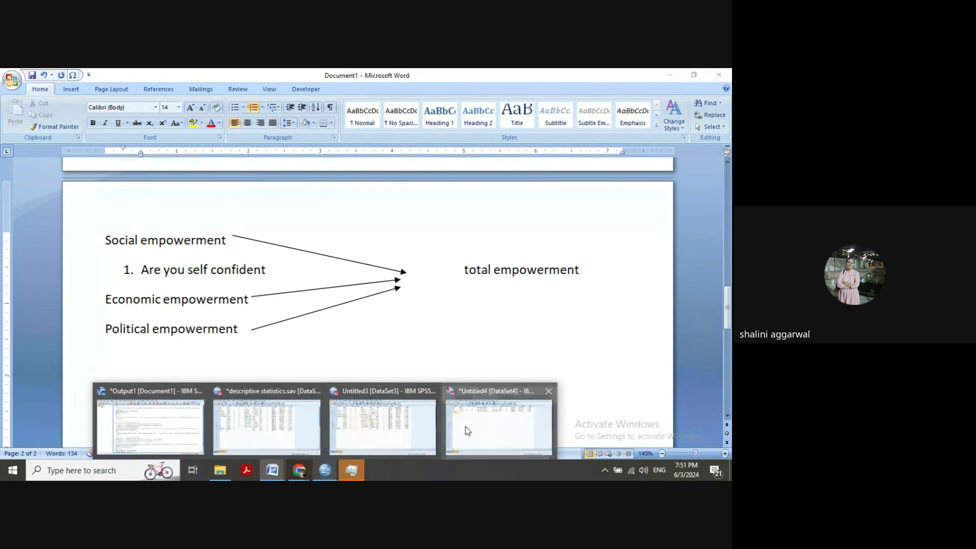
click(464, 432)
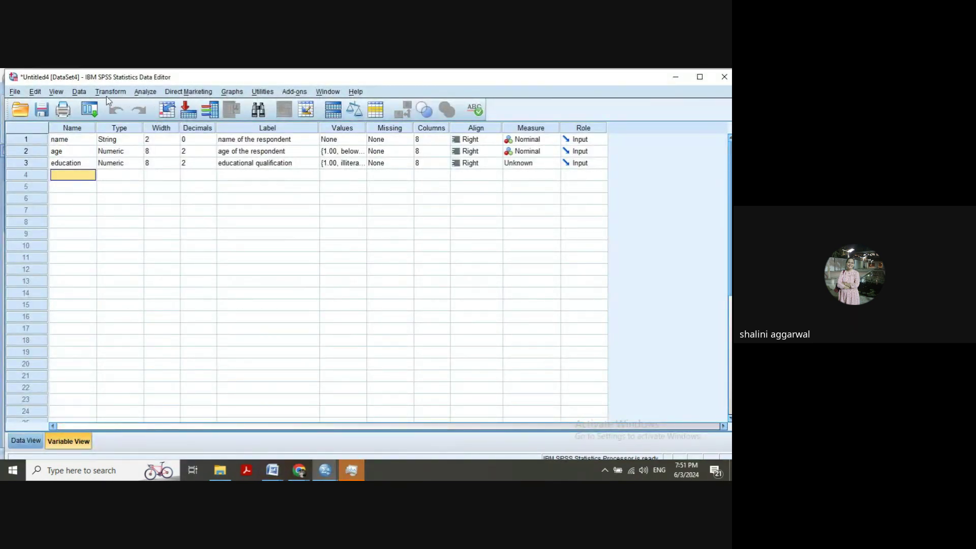
click(84, 94)
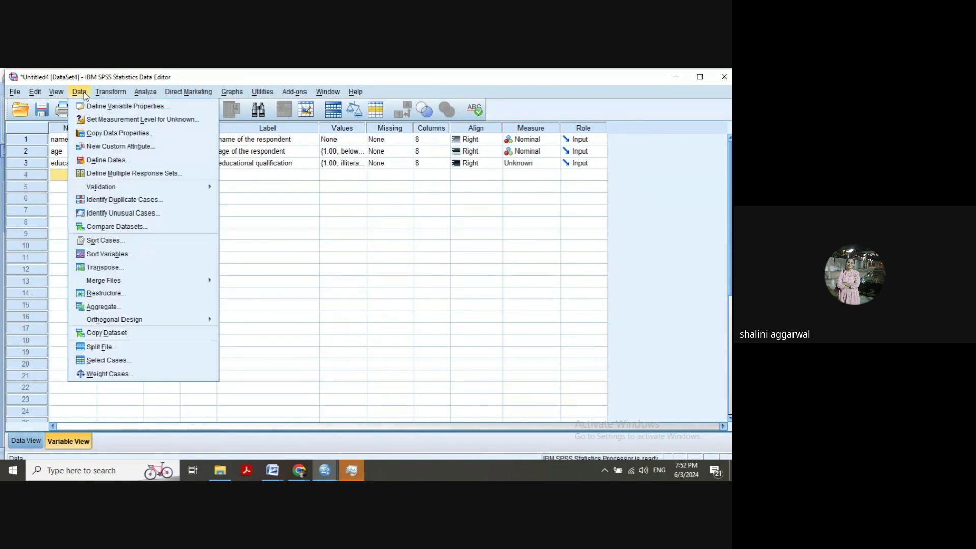
click(360, 273)
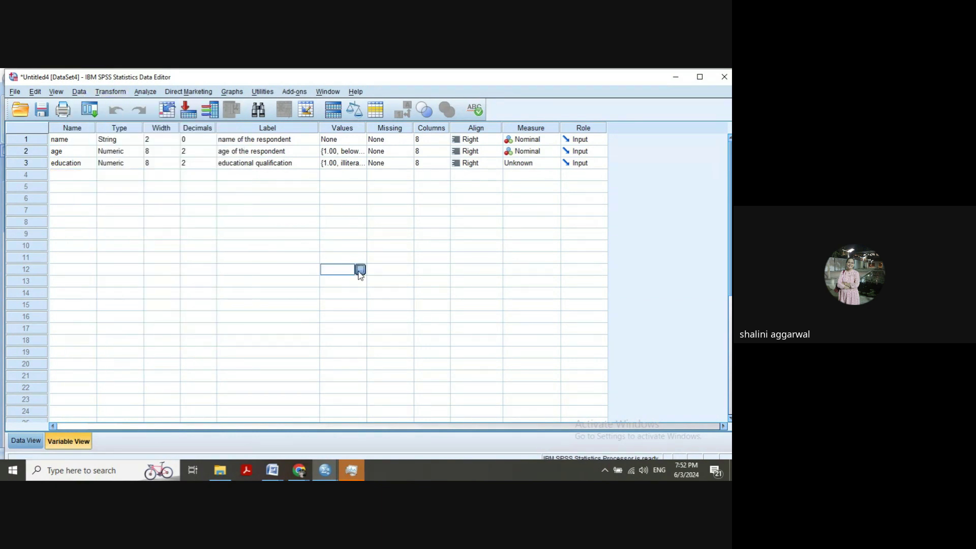
click(360, 270)
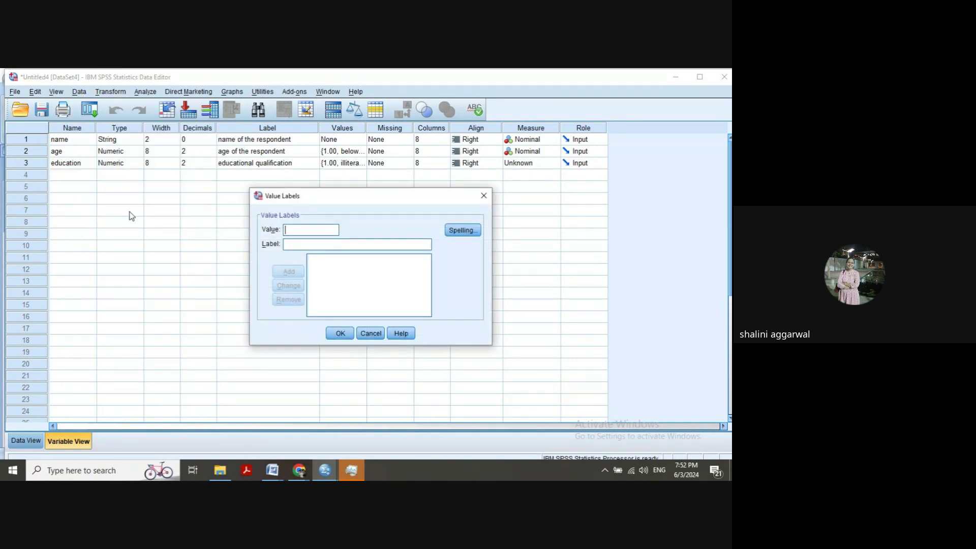
click(483, 195)
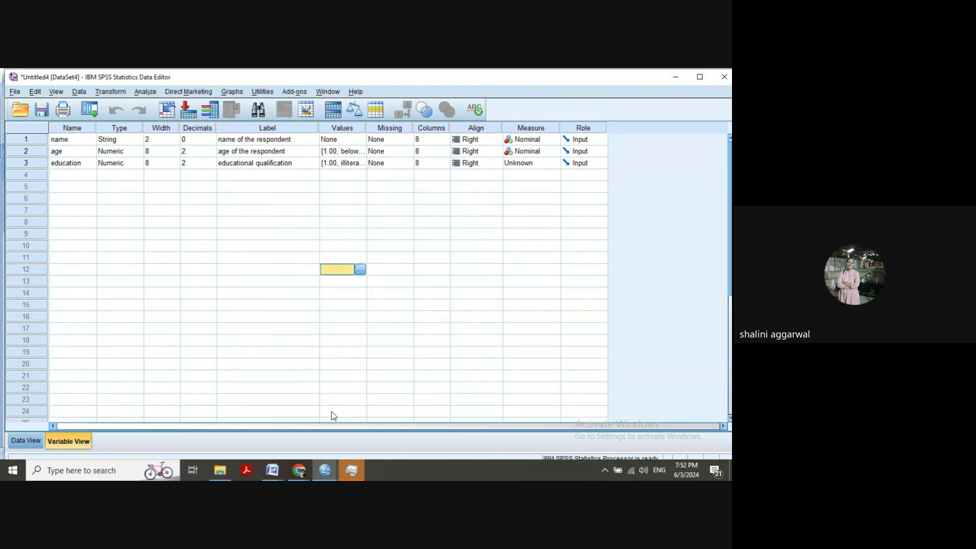
Switch to Questionnaire Final-1 in Word to examine the political empowerment items PE1 to PE4, and return to Untitled4 in SPSS.
click(273, 471)
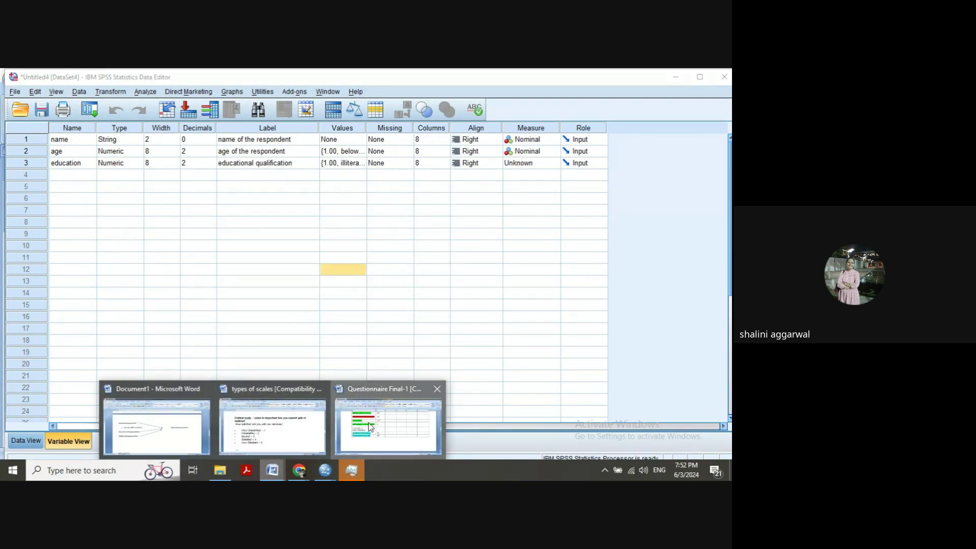
click(370, 427)
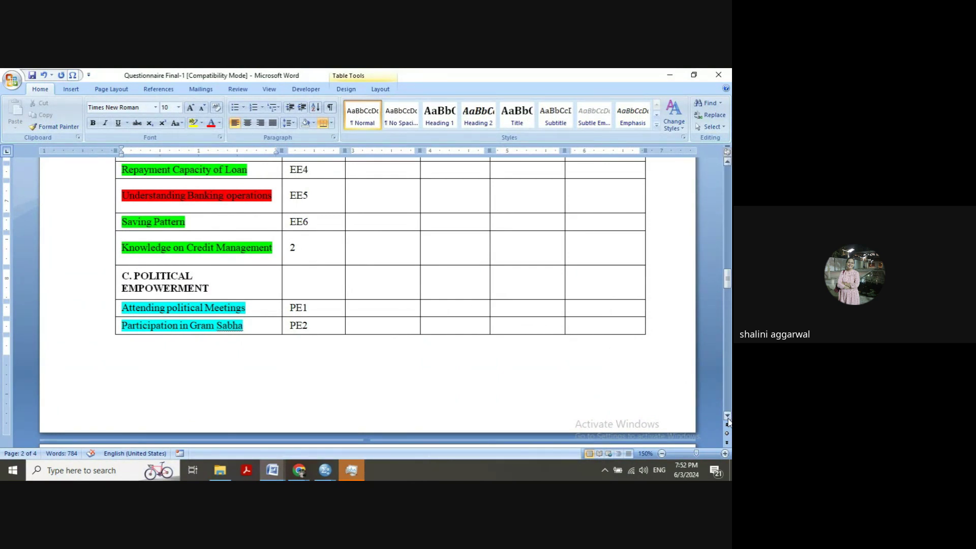
scroll(728, 421, down, 5)
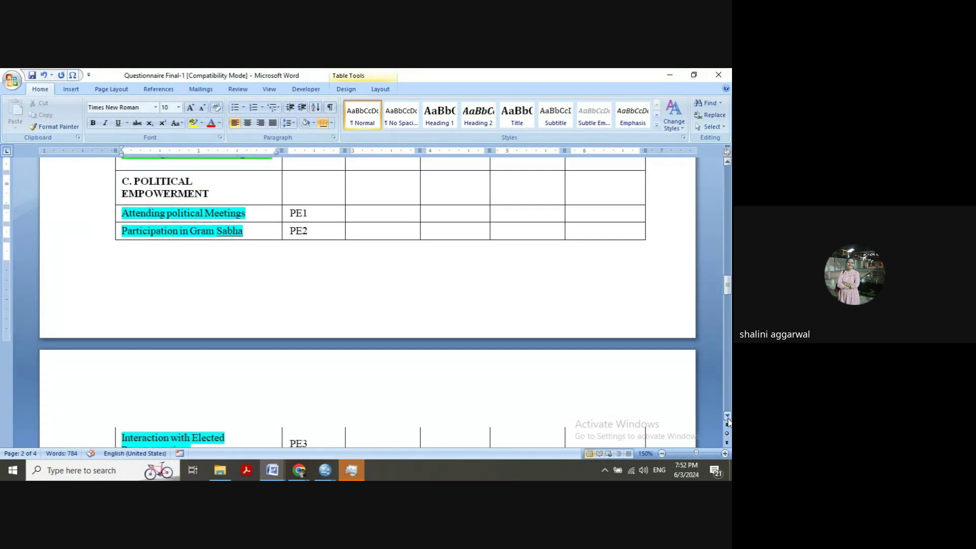
scroll(728, 421, down, 2)
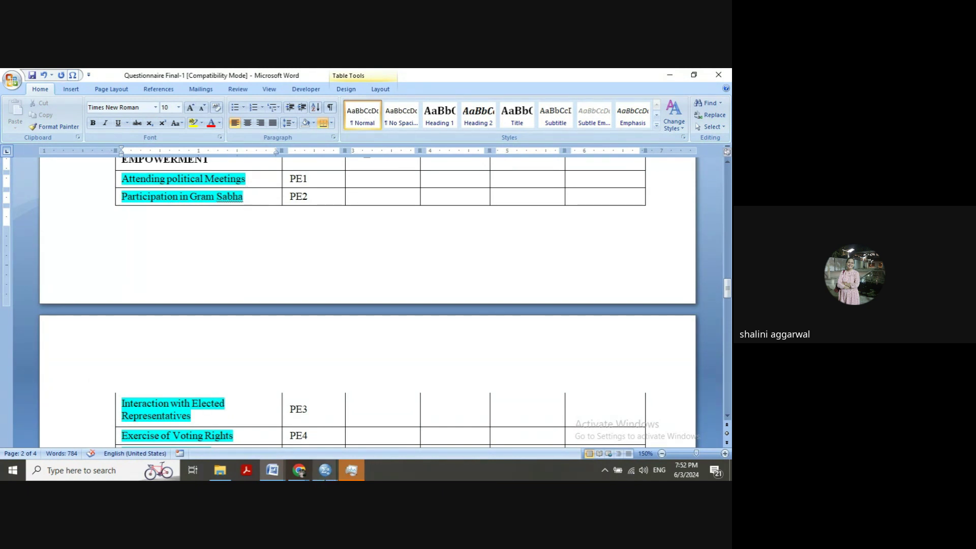
mouse_move(325, 470)
click(498, 426)
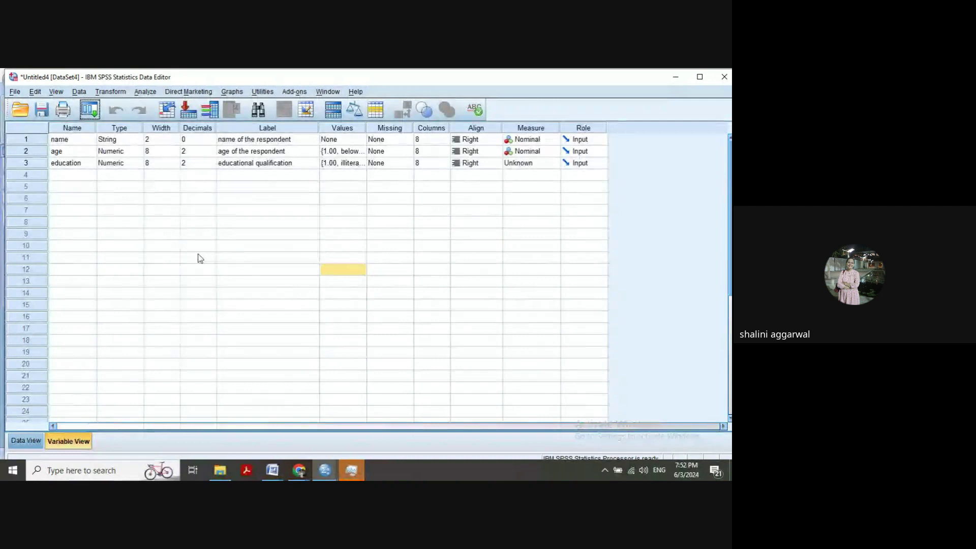
Add four variables named P1, P2, P3 and P4 in rows 4 to 7, below education.
click(83, 177)
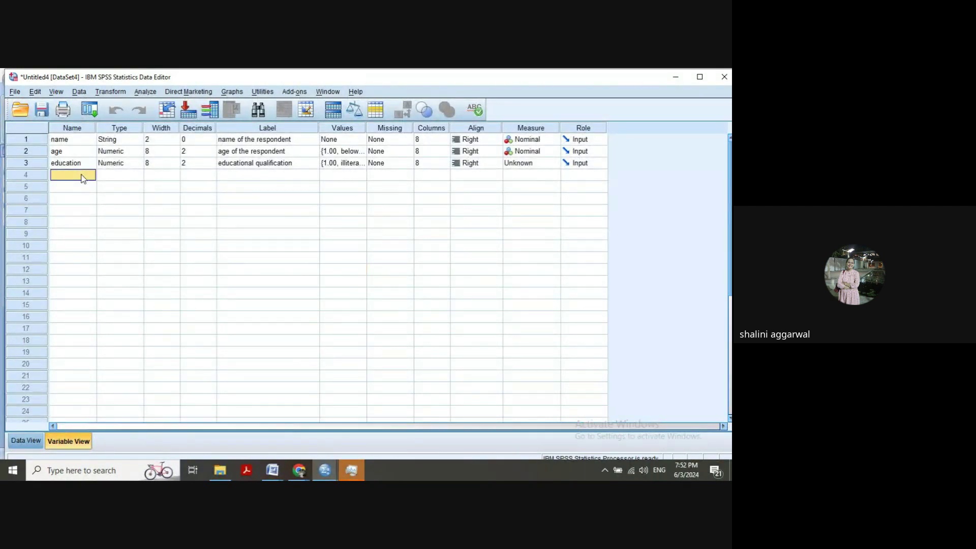
text(P1)
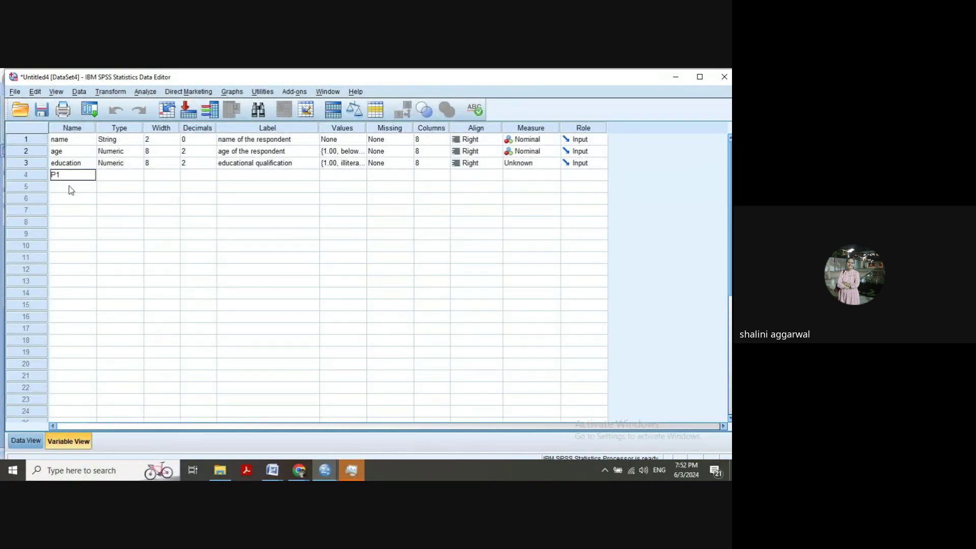
click(70, 189)
text(P2)
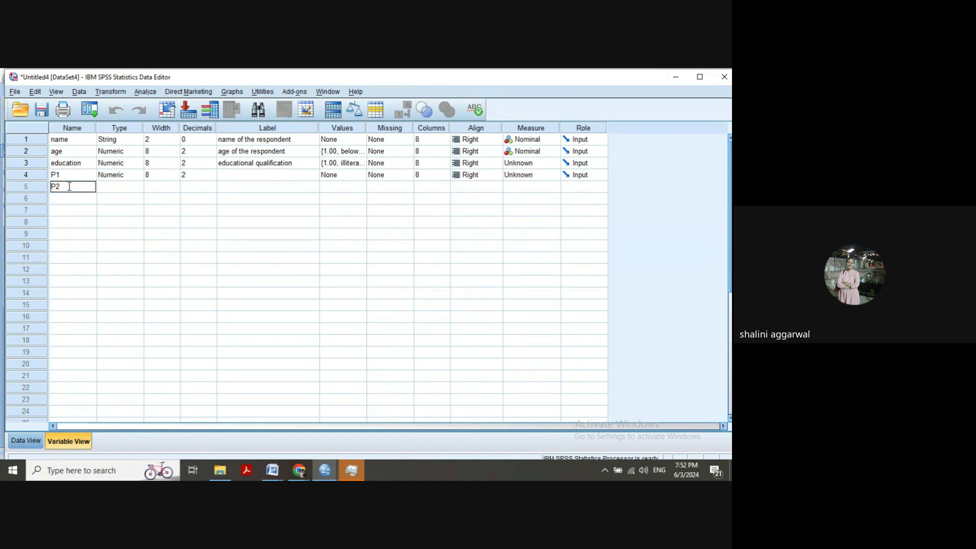
key(Return)
text(P)
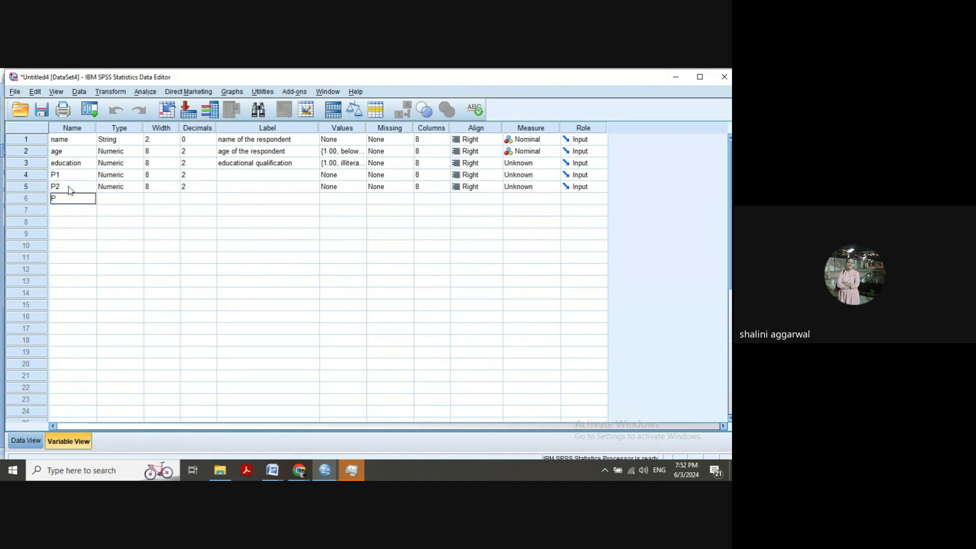
text(3)
key(Return)
text(P)
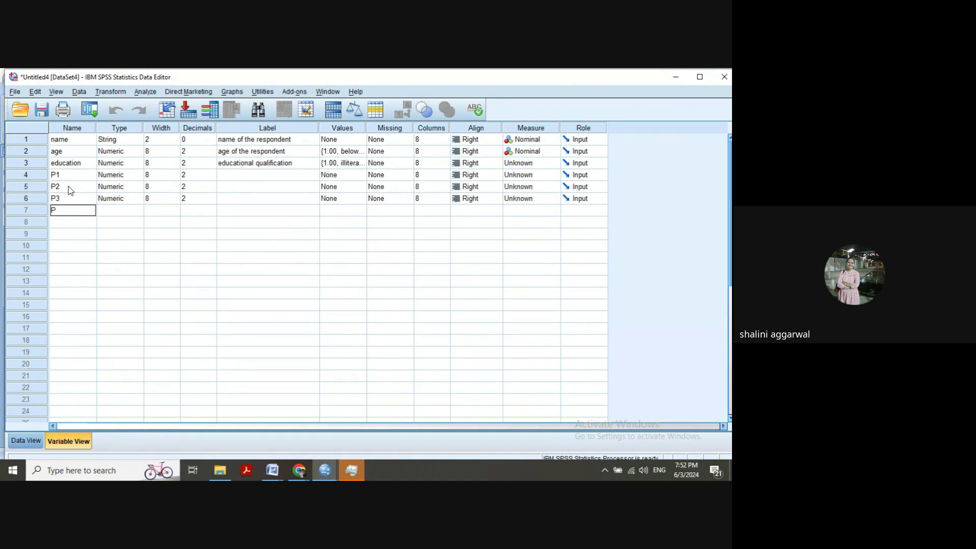
text(4)
click(87, 234)
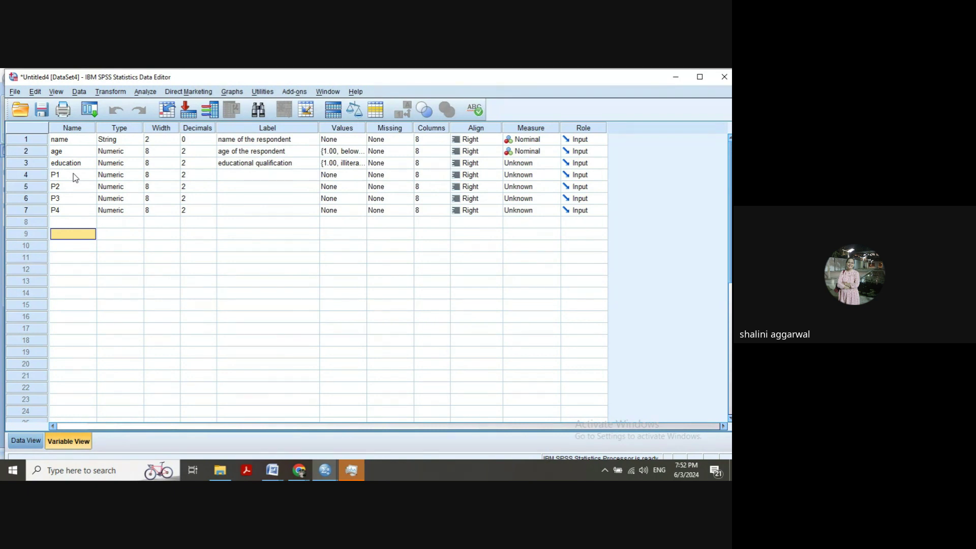
Add four more variables named EE1, EE2, EE3 and EE4 in rows 8 to 11, below P4.
click(71, 225)
text(EE1)
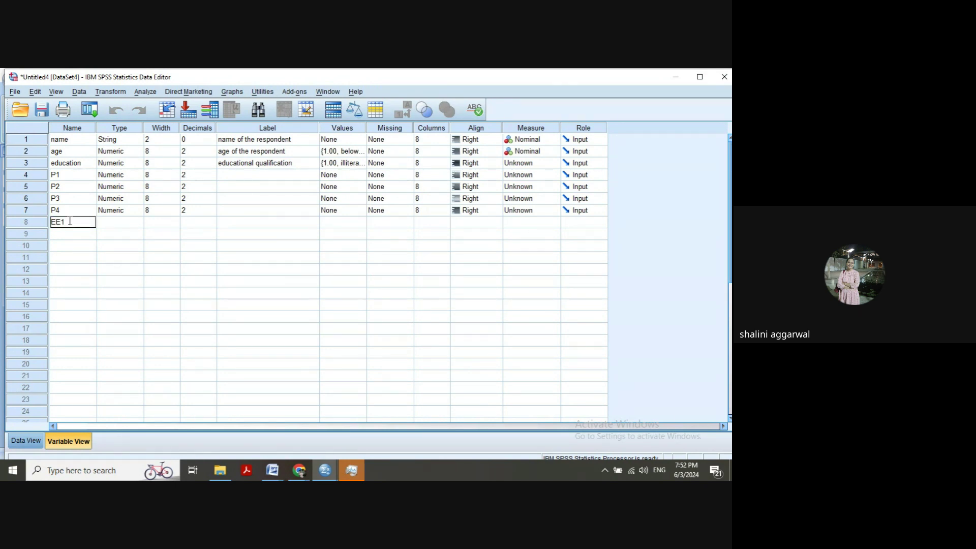
key(Return)
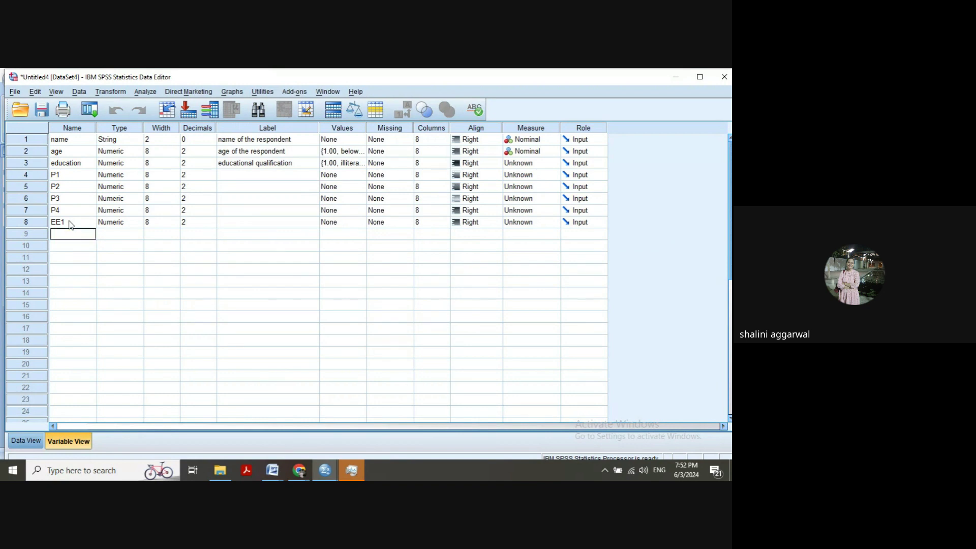
text(2)
key(Return)
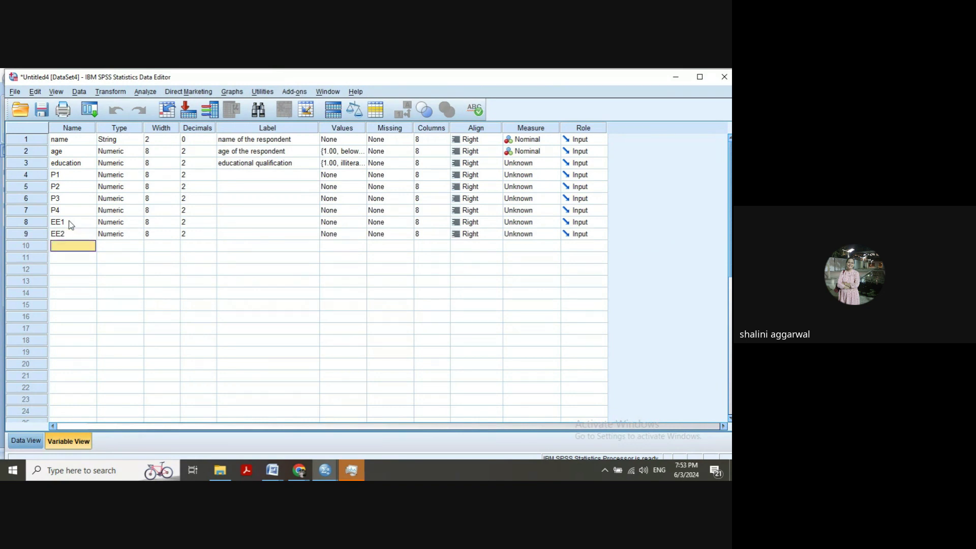
text(EE3)
key(Return)
text(EE)
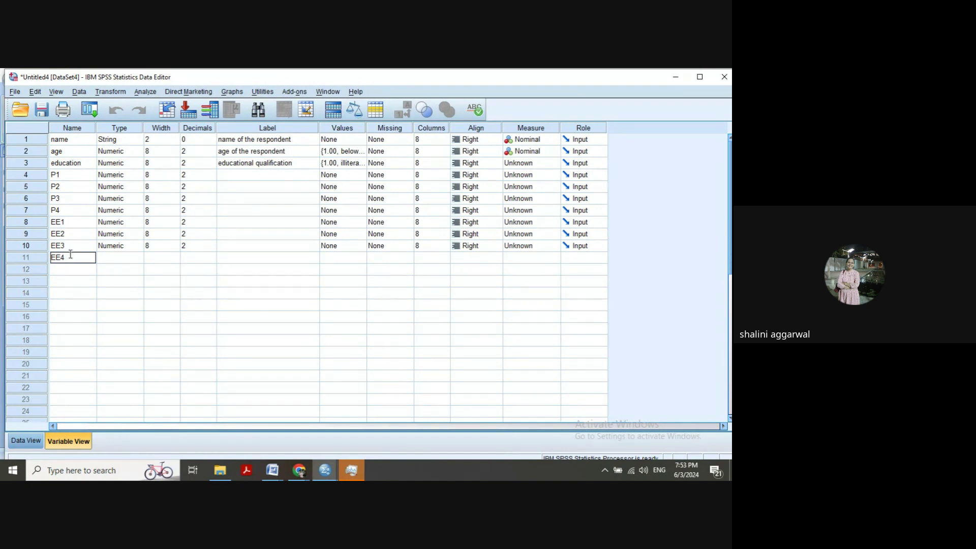
text(4)
click(231, 224)
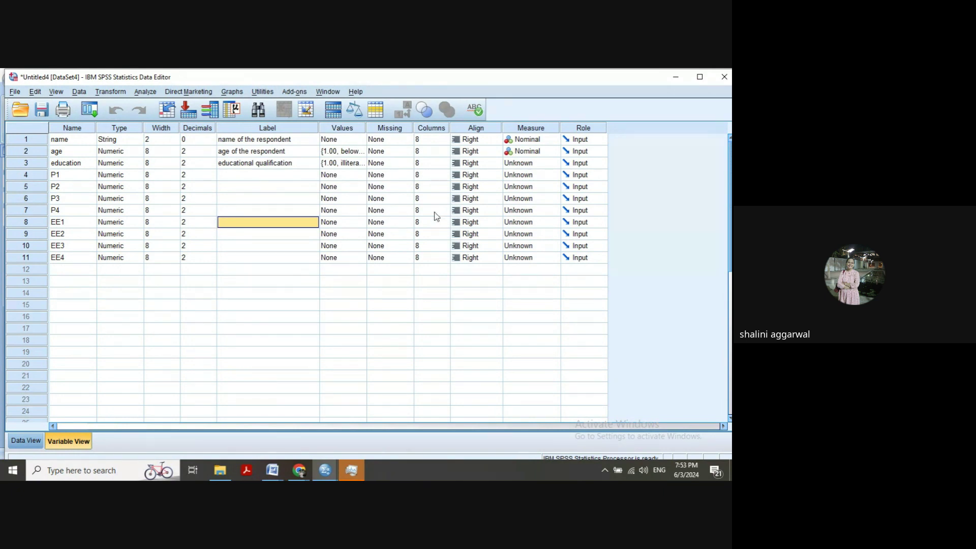
Define value labels for EE1, adding 1 as "very unsatisfied" and 2 as "unsatisfied".
click(355, 227)
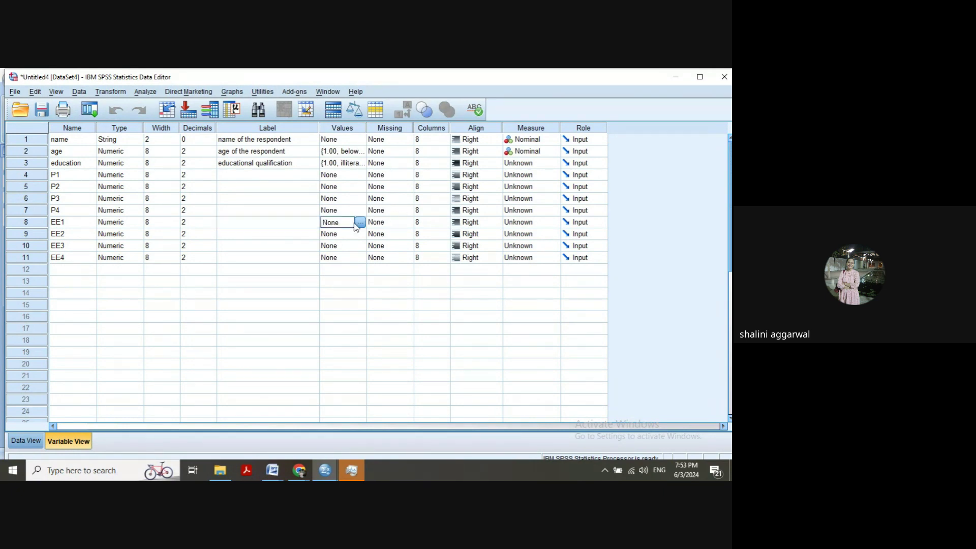
click(360, 223)
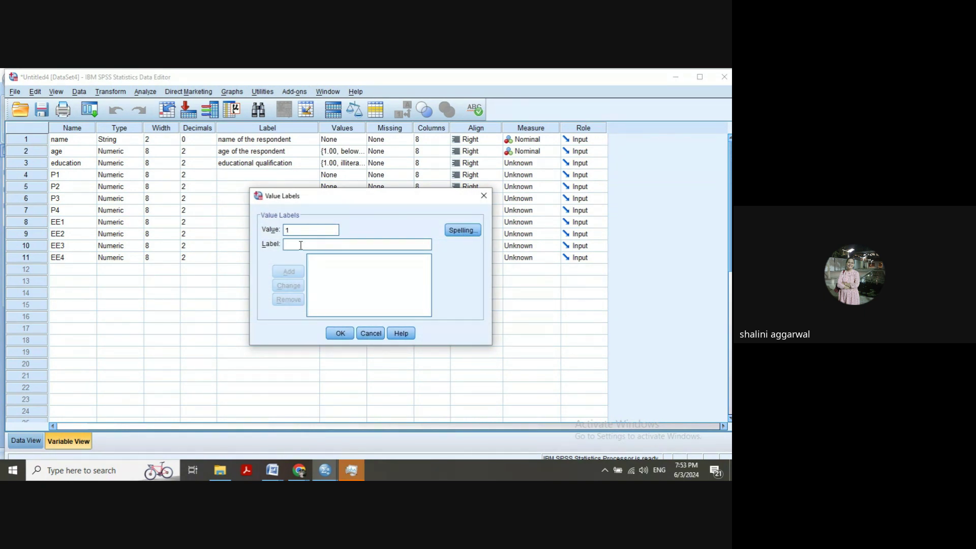
text(ve)
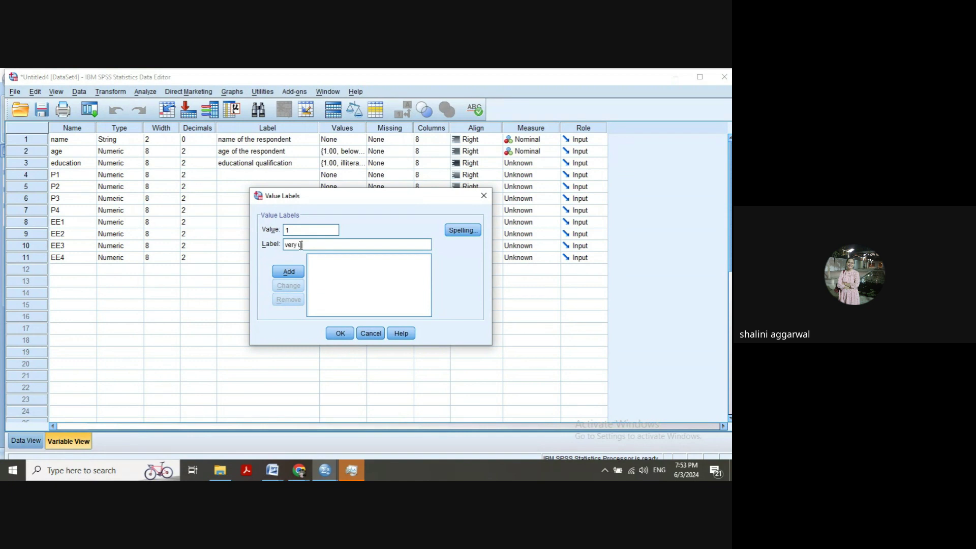
text(ry unsatisfa)
text(ed)
click(288, 272)
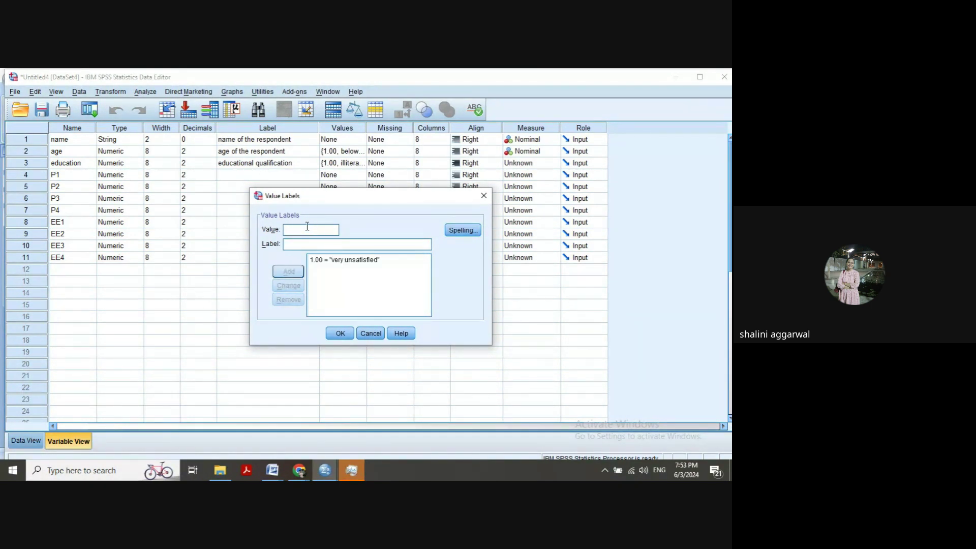
text(2.00 = ")
text(unsatisf)
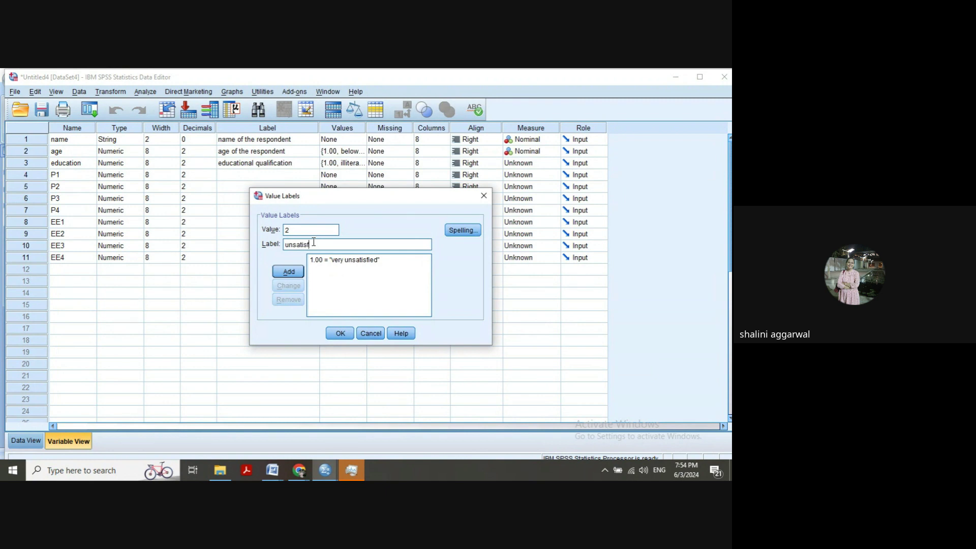
text(ied)
click(288, 273)
Add EE1's remaining value labels, 3 as "neutral", 4 as "satisfied" and 5 as "very satisfied", and apply the set.
text(3)
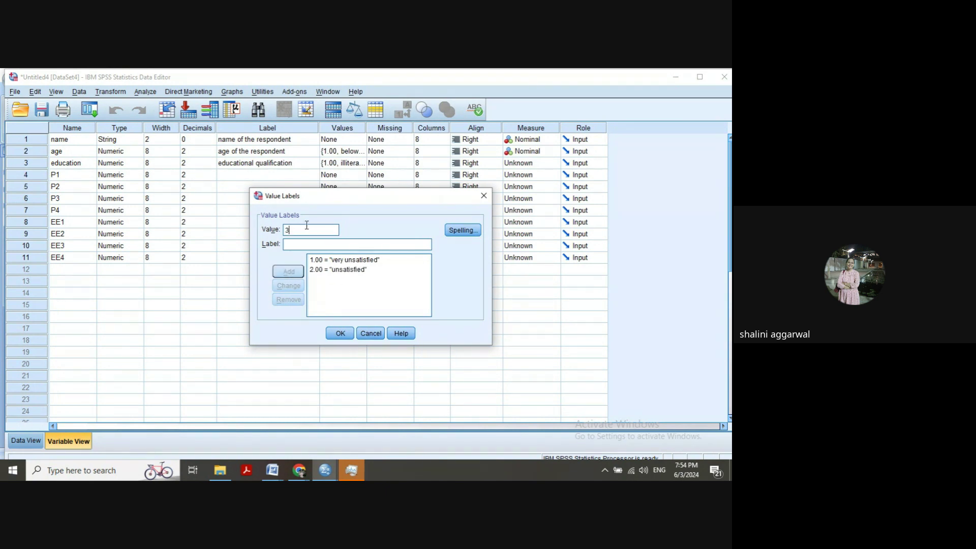
click(299, 245)
text(neutral)
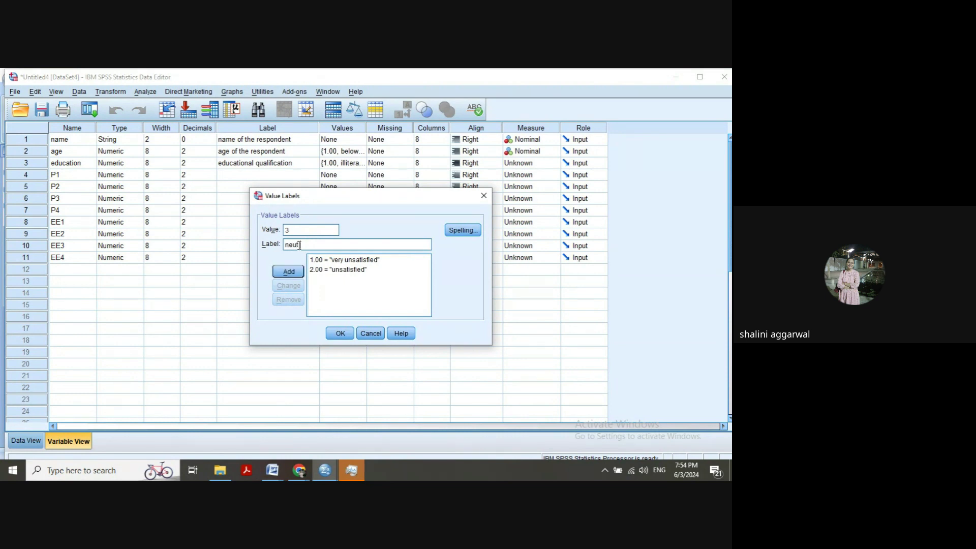
click(288, 272)
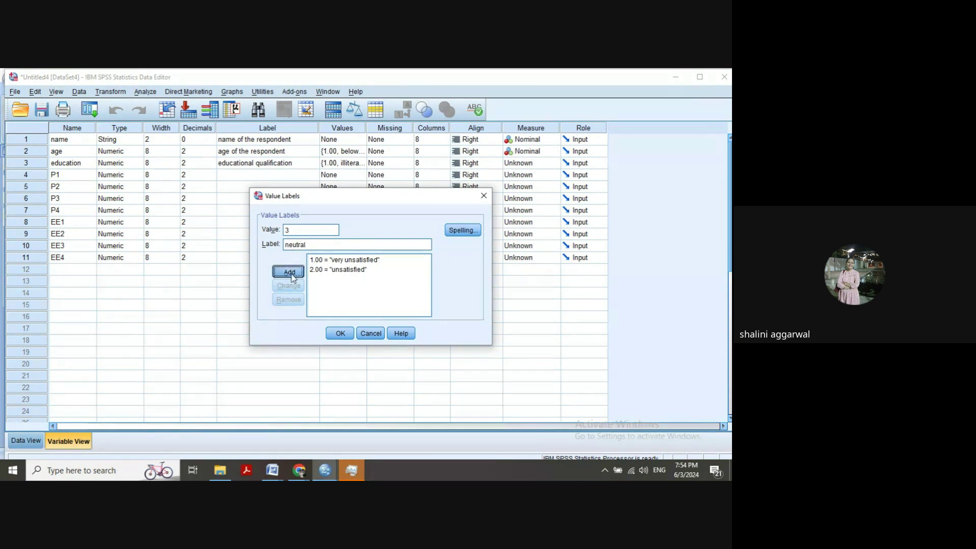
click(303, 245)
text(satisfied)
click(289, 272)
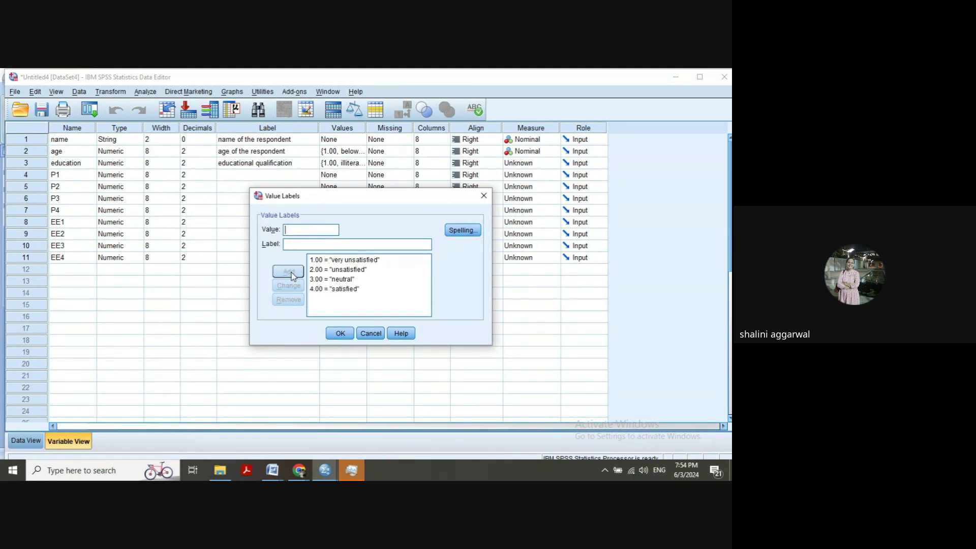
click(296, 229)
text(5)
text(very satisfied)
click(291, 273)
click(336, 333)
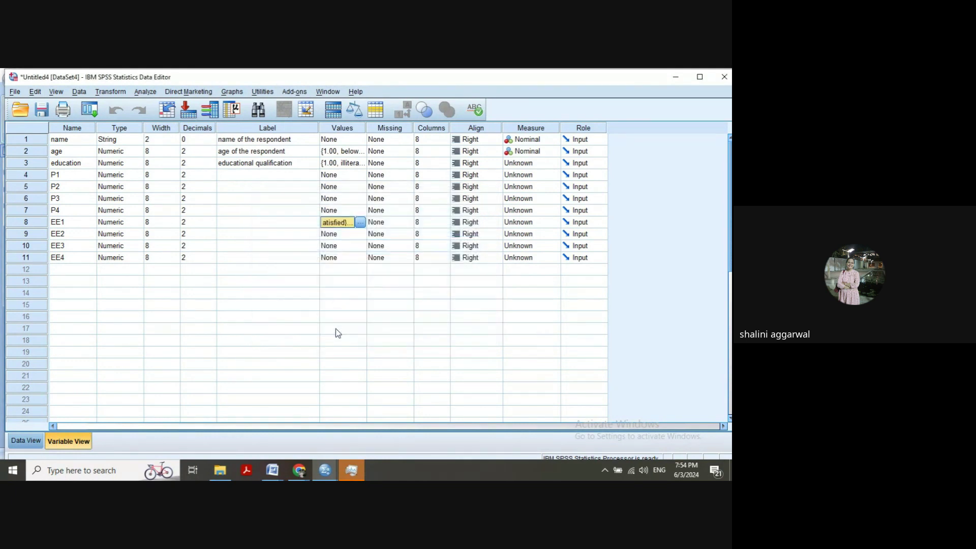
Set the measurement level of EE1, EE2, EE3 and EE4 to Ordinal.
click(549, 223)
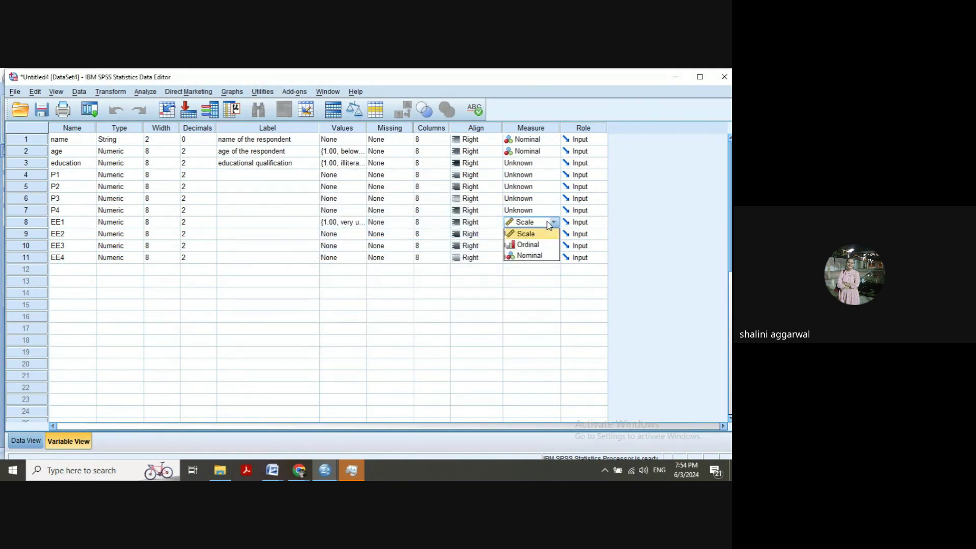
click(529, 245)
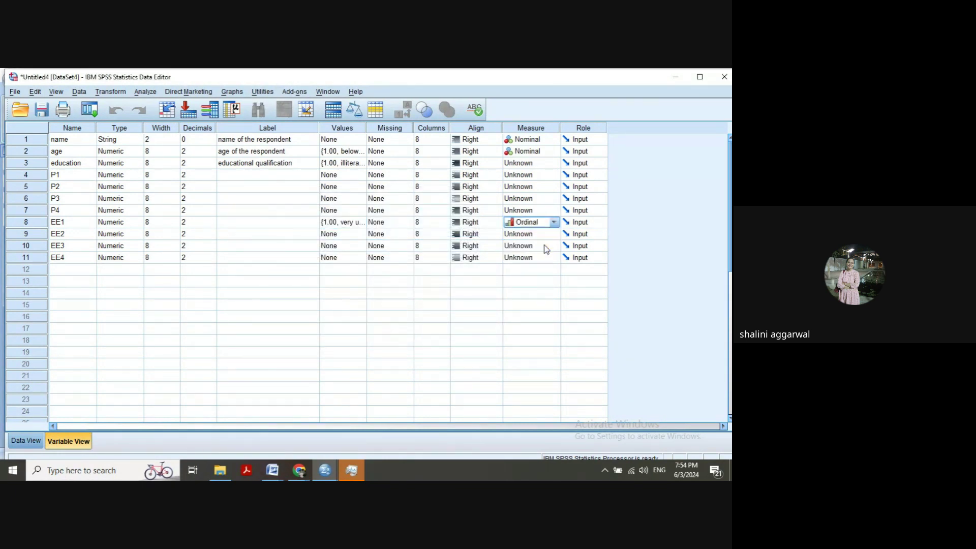
click(554, 235)
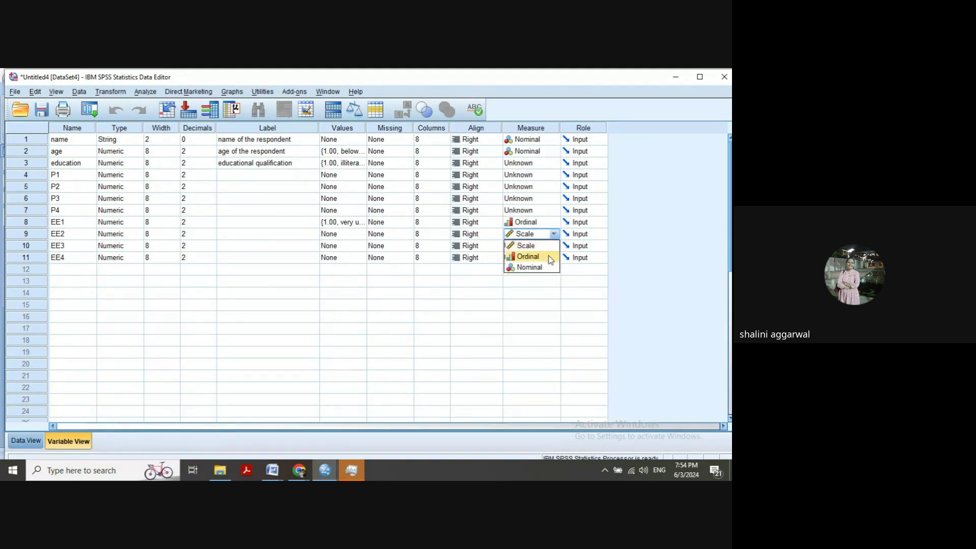
click(550, 257)
click(553, 258)
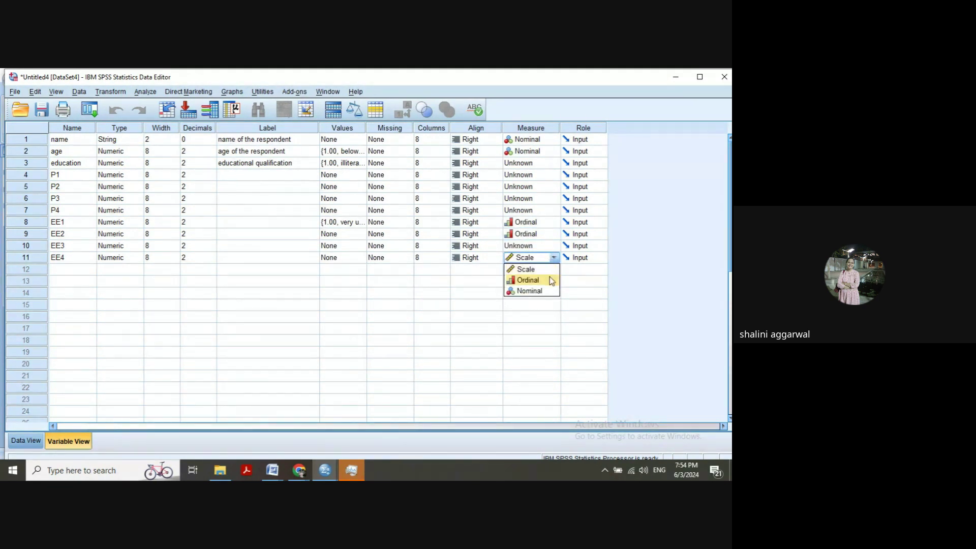
click(552, 284)
click(554, 247)
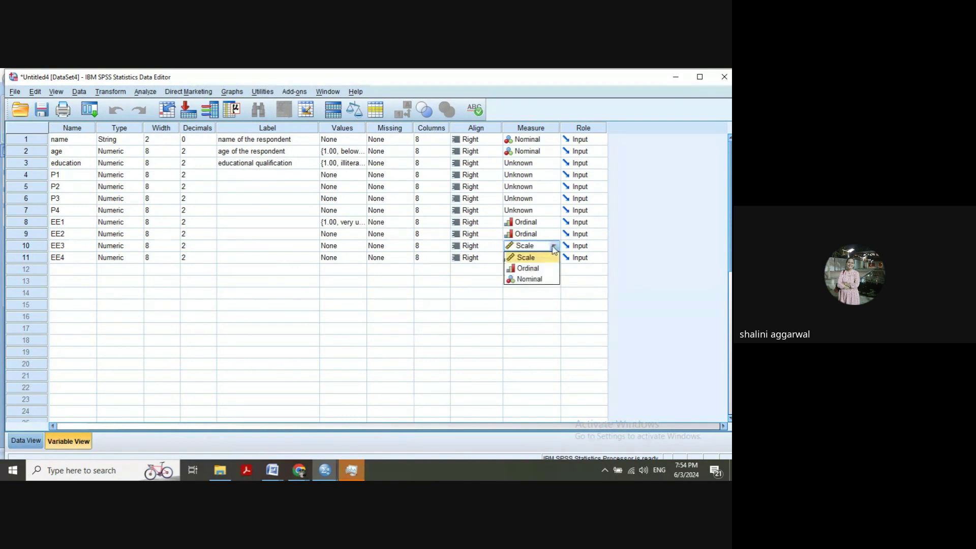
click(554, 248)
click(554, 247)
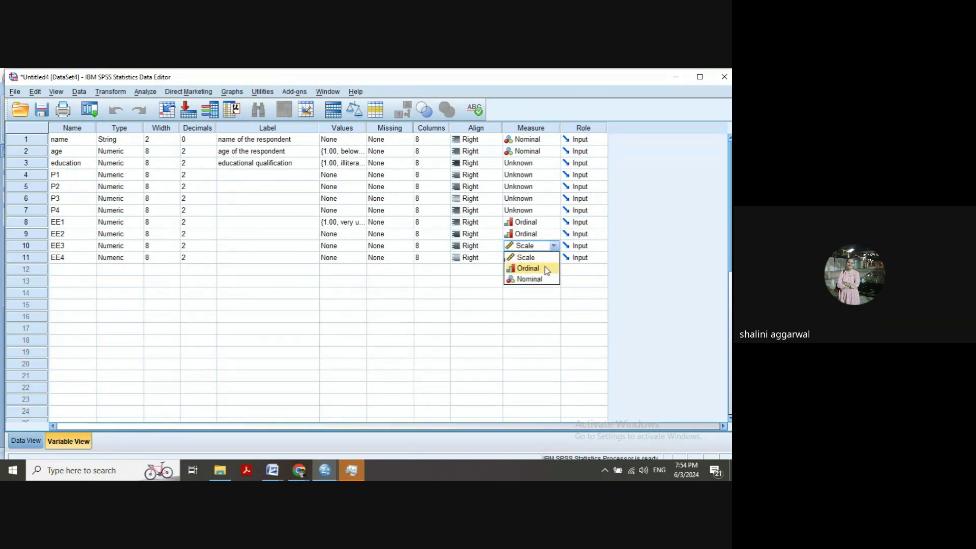
click(547, 269)
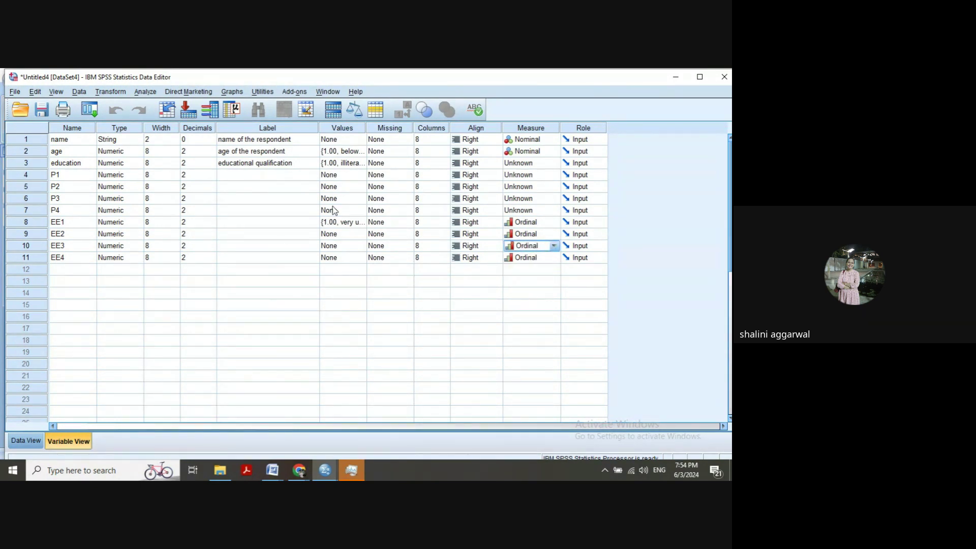
Label variable P1 "have you started participating in election" and variable P2 "are you doing covassing".
click(248, 178)
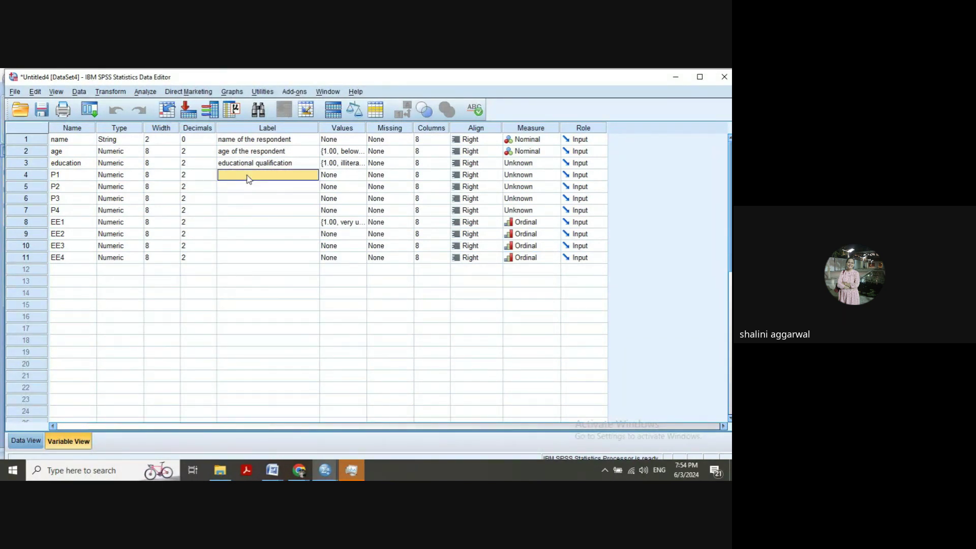
text(have)
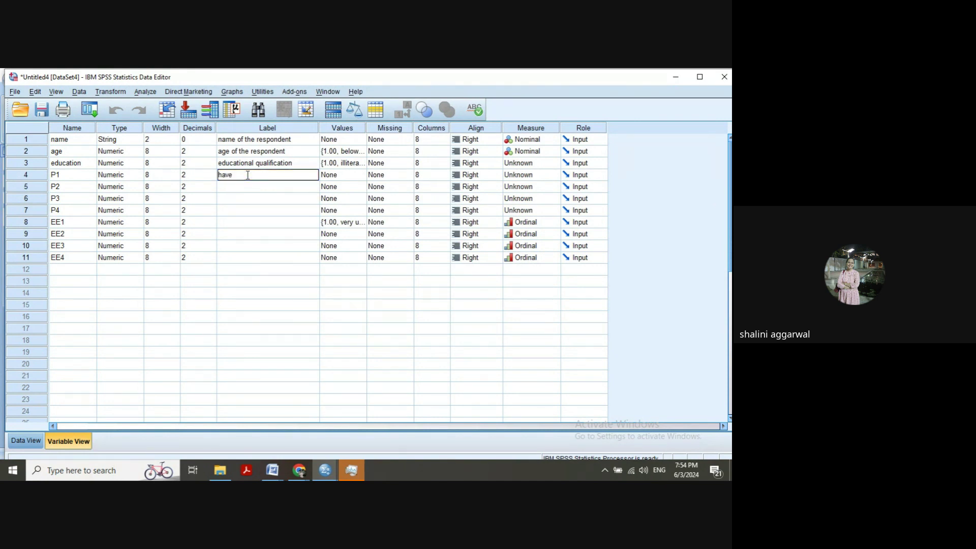
text( you s)
text(tarted parti)
text(cipating in elec)
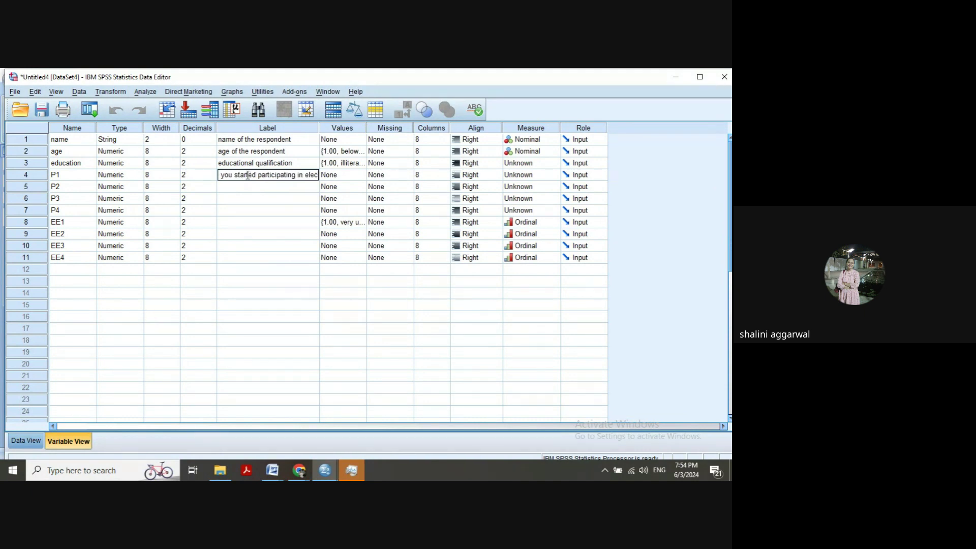
text(tion)
key(Return)
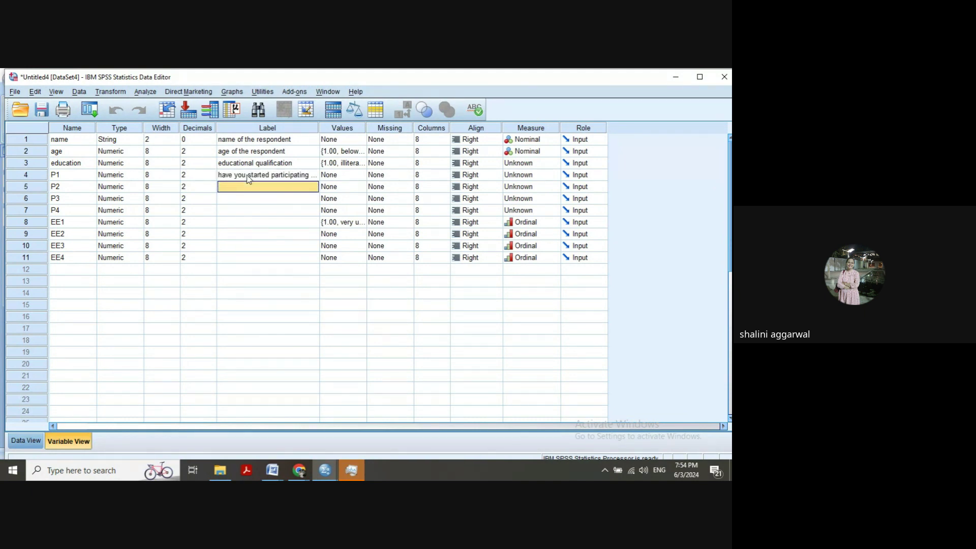
text(are you)
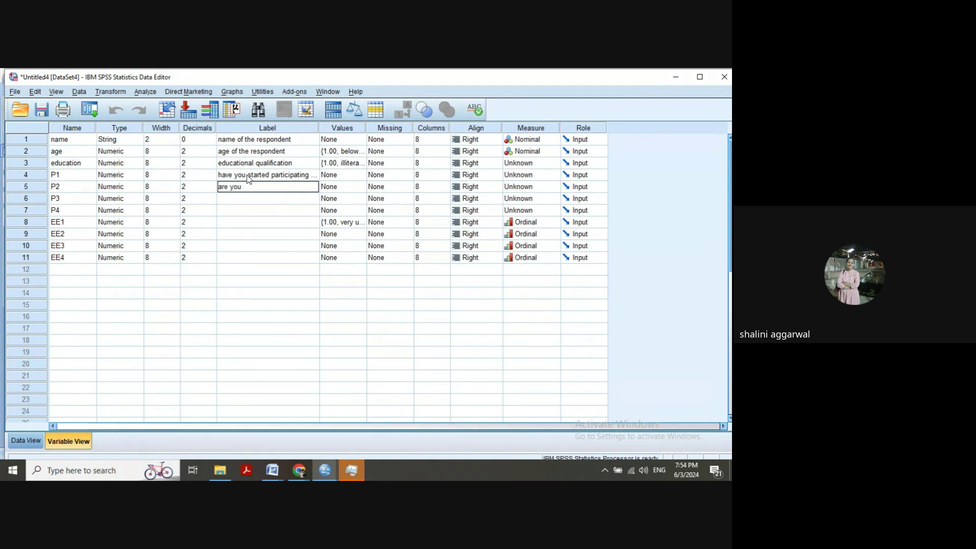
text( doing covassing)
key(Return)
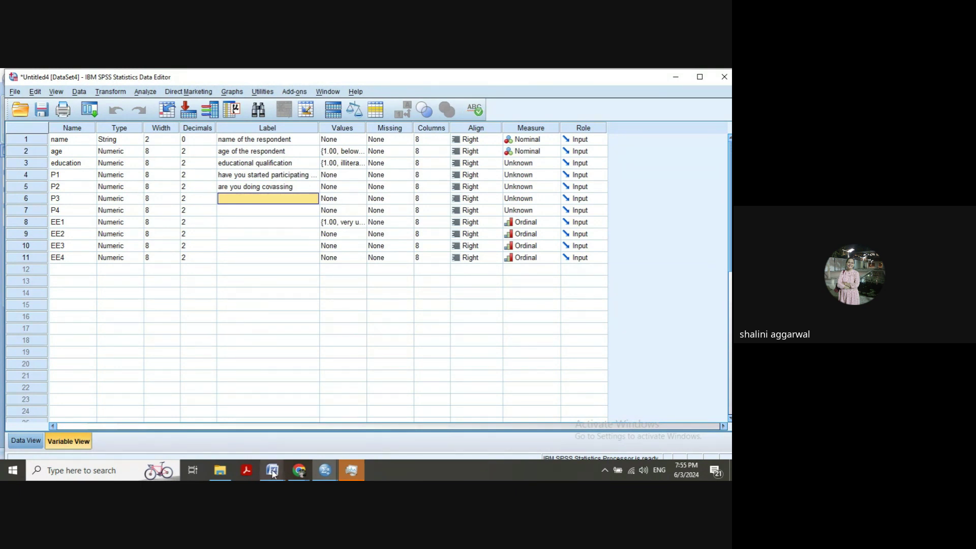
Examine the age group and educational questions in the Word document Questionnaire Final-1 and return to the Untitled4 dataset in SPSS.
mouse_move(272, 471)
click(373, 430)
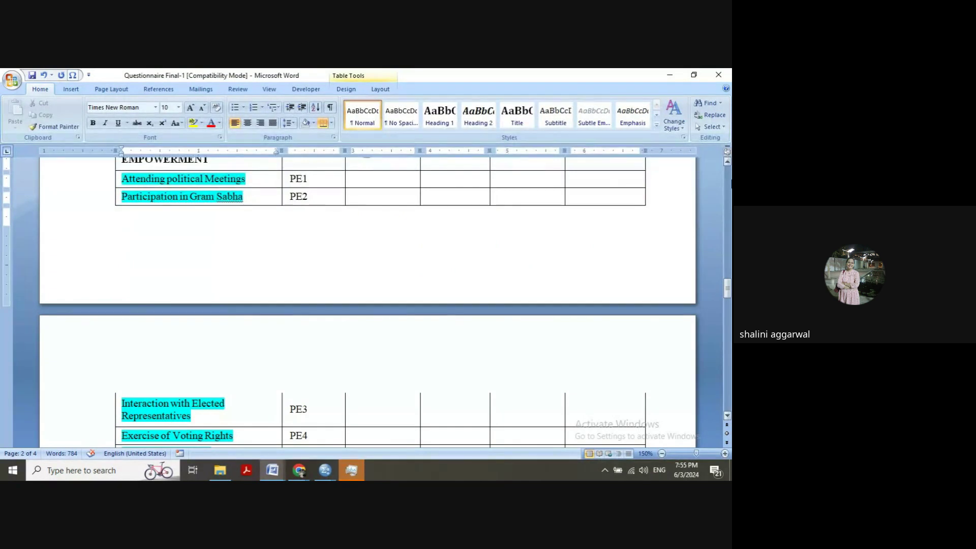
scroll(366, 300, up, 10)
scroll(281, 359, up, 10)
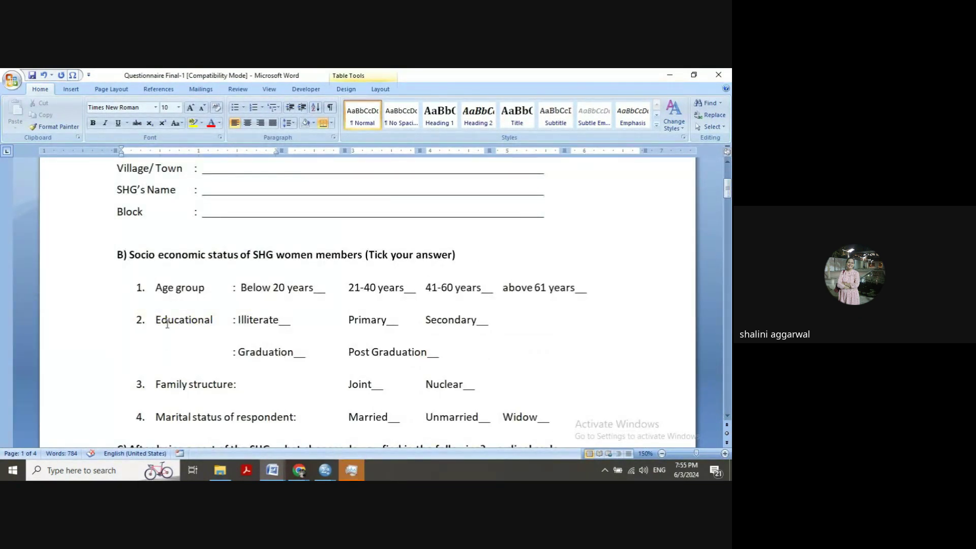
click(321, 470)
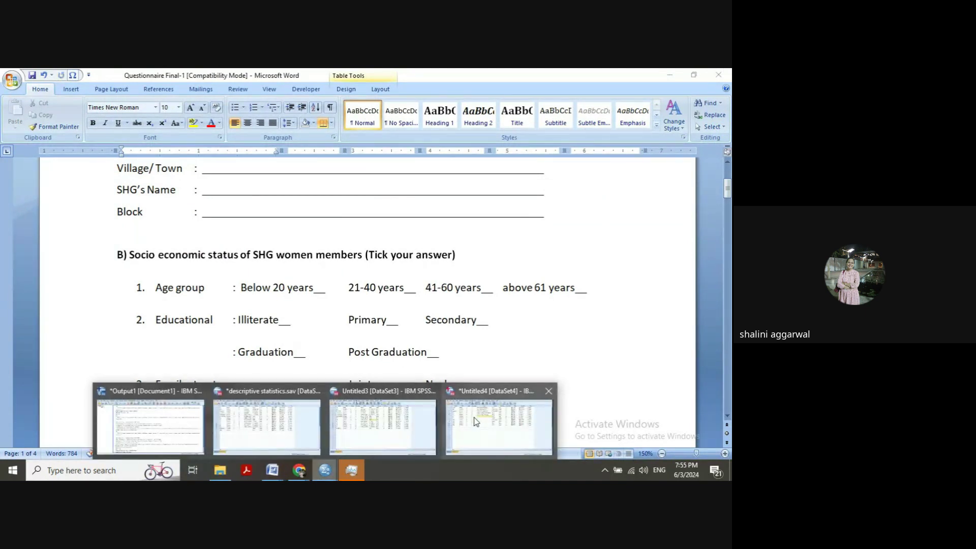
click(474, 421)
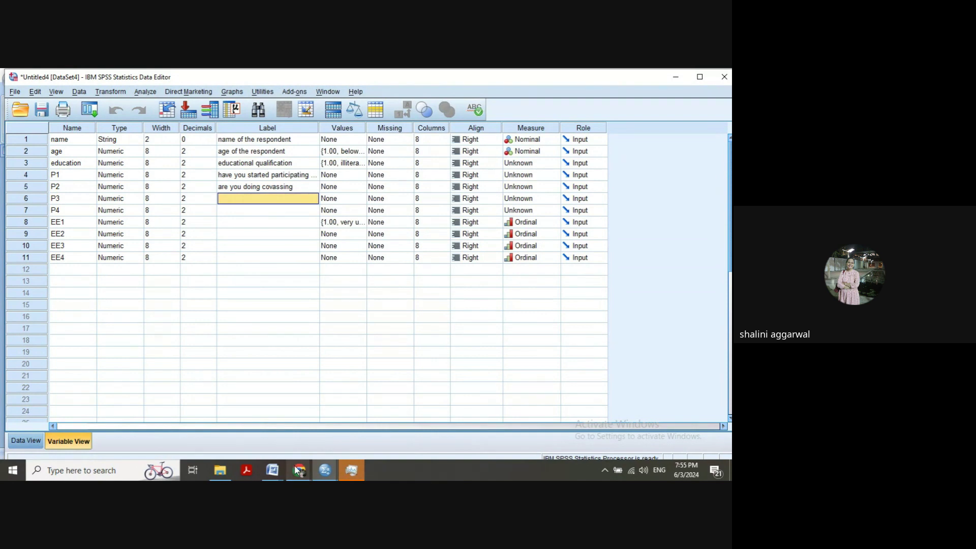
Check the Google Meet call in the browser and switch back to the Untitled4 variable definitions in SPSS.
mouse_move(299, 470)
click(220, 431)
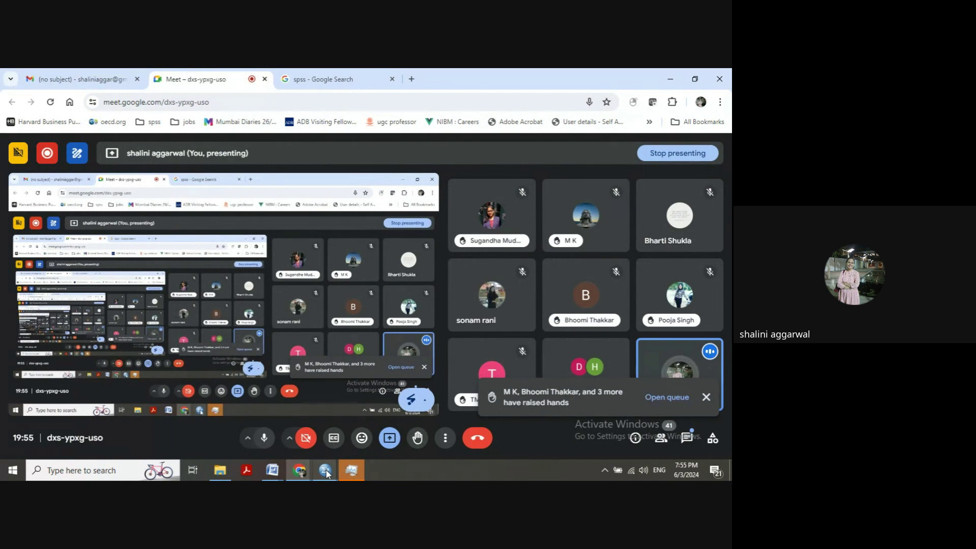
mouse_move(326, 473)
click(381, 425)
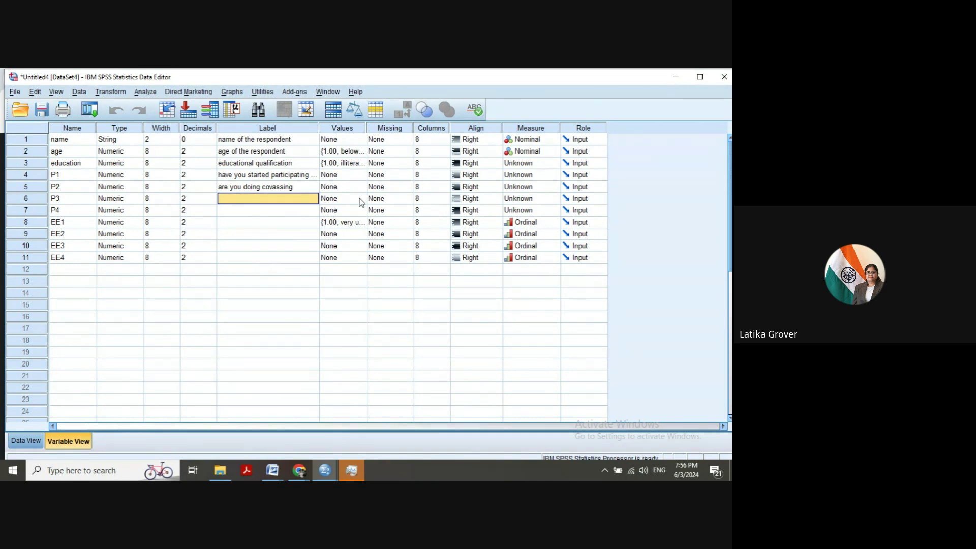
Widen the EE1 column in the data grid to a column width of 14.
click(436, 164)
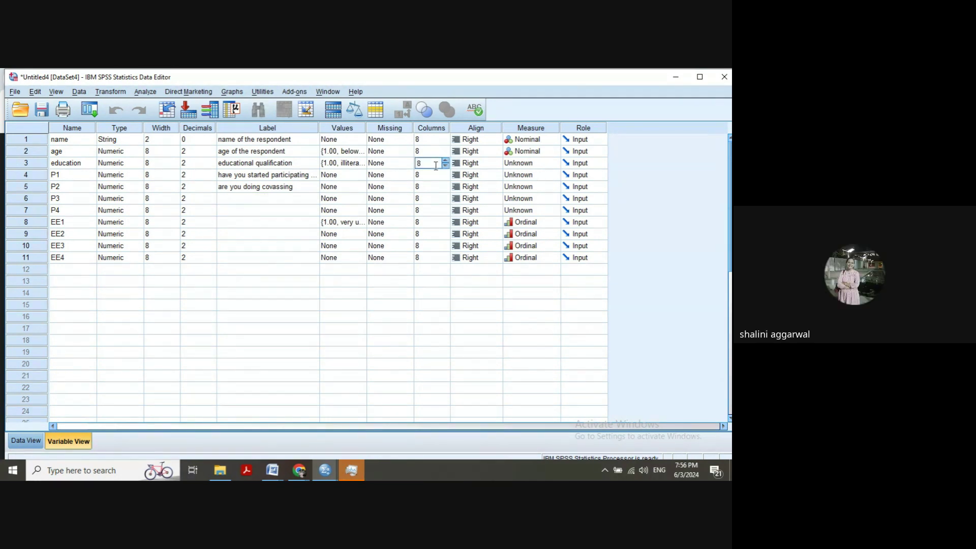
click(23, 440)
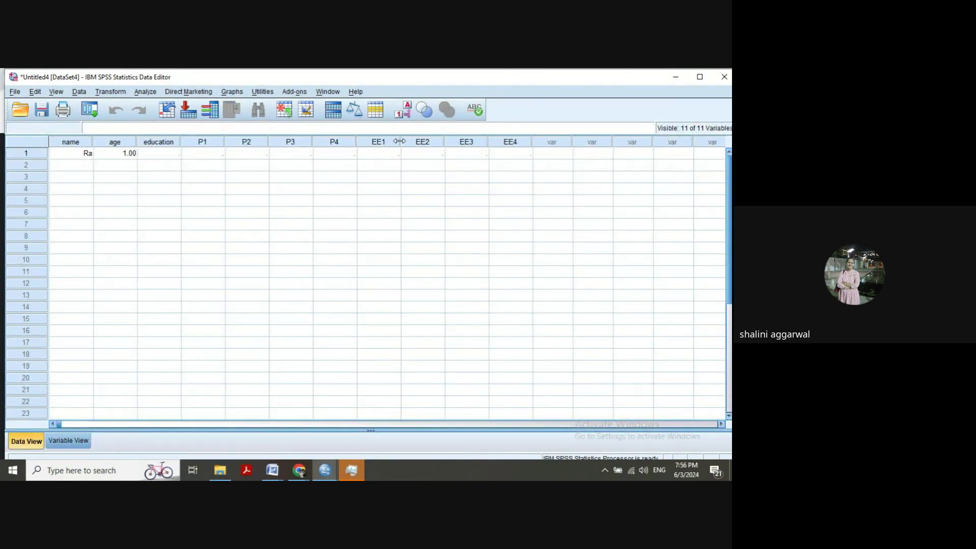
drag(399, 141, 429, 142)
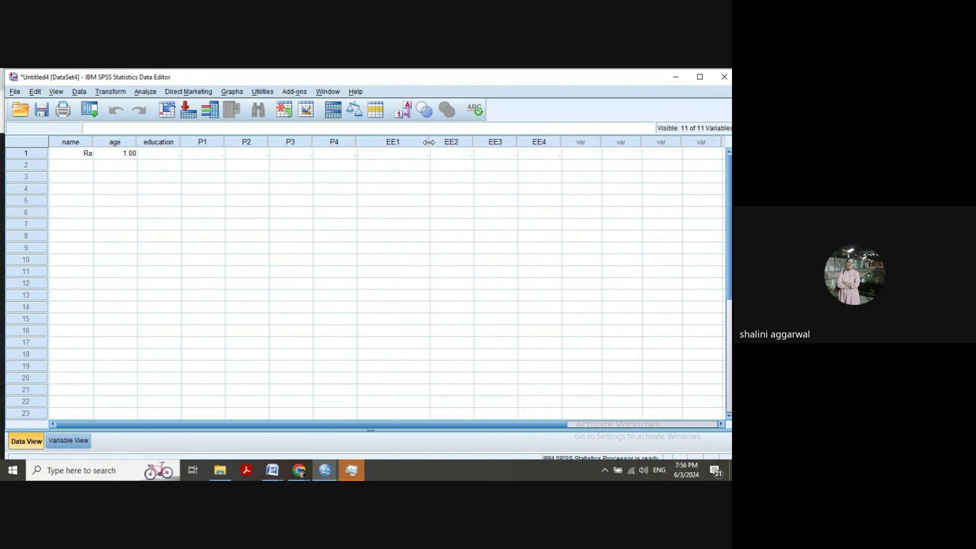
Reduce the display column width of the name variable to 1 in the variable definitions.
click(68, 440)
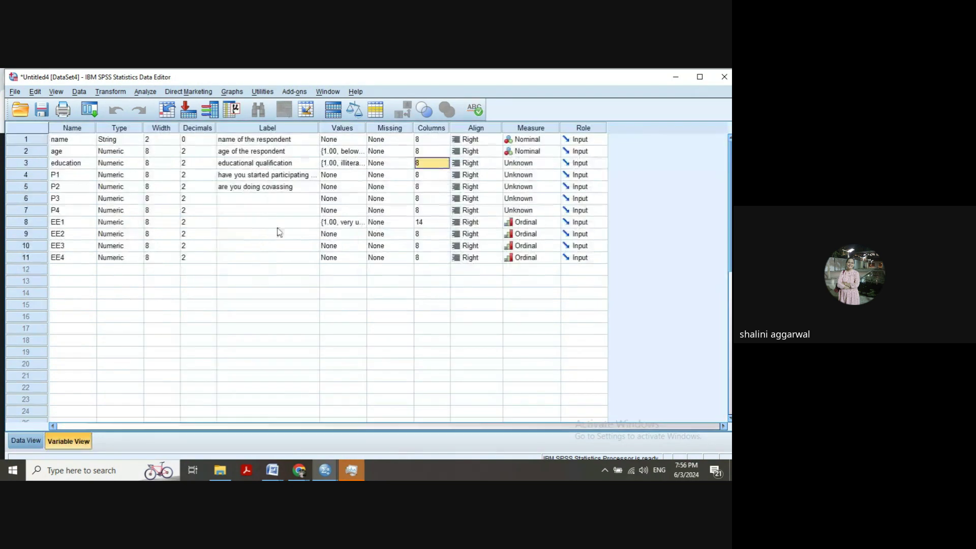
click(447, 144)
click(446, 143)
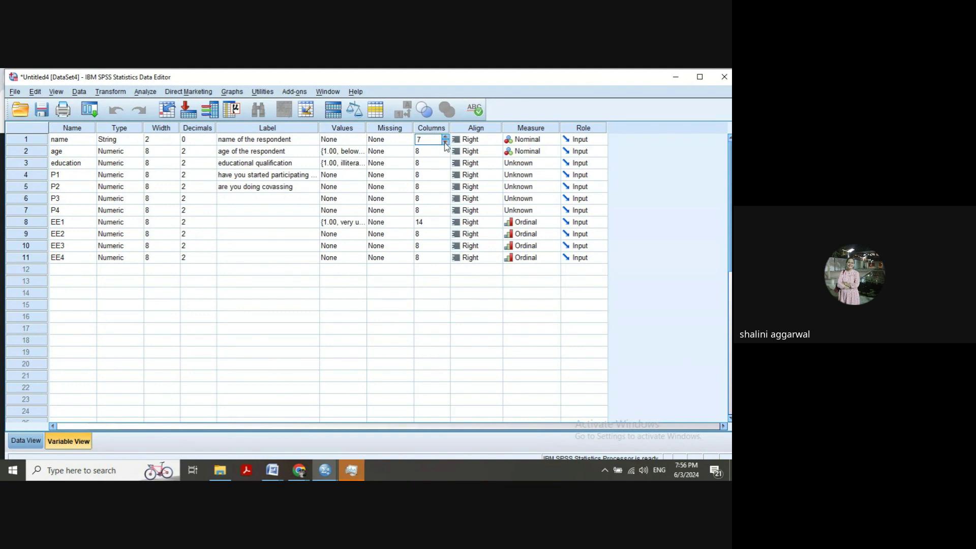
click(446, 146)
click(291, 296)
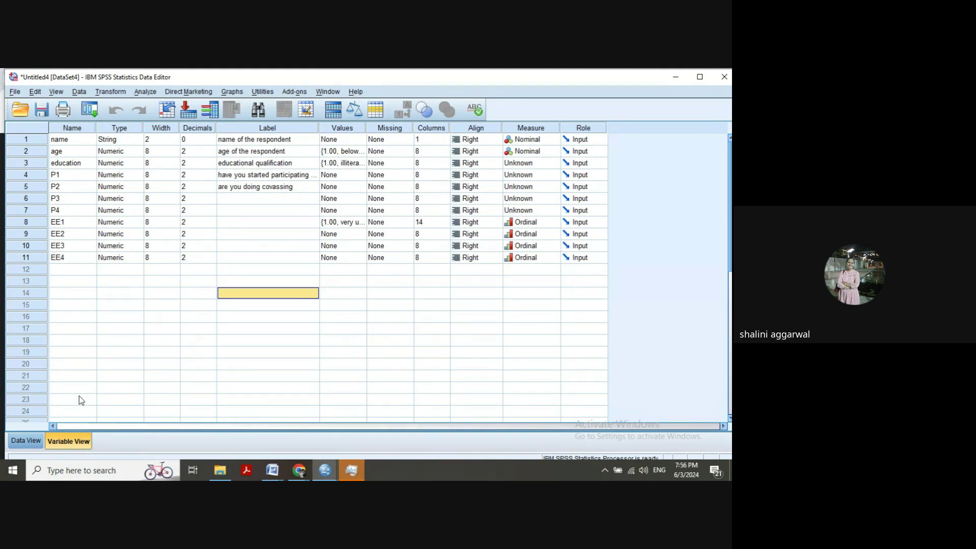
Widen the narrowed name column in the data grid back to a column width of 8 and return to the variable definitions.
click(28, 440)
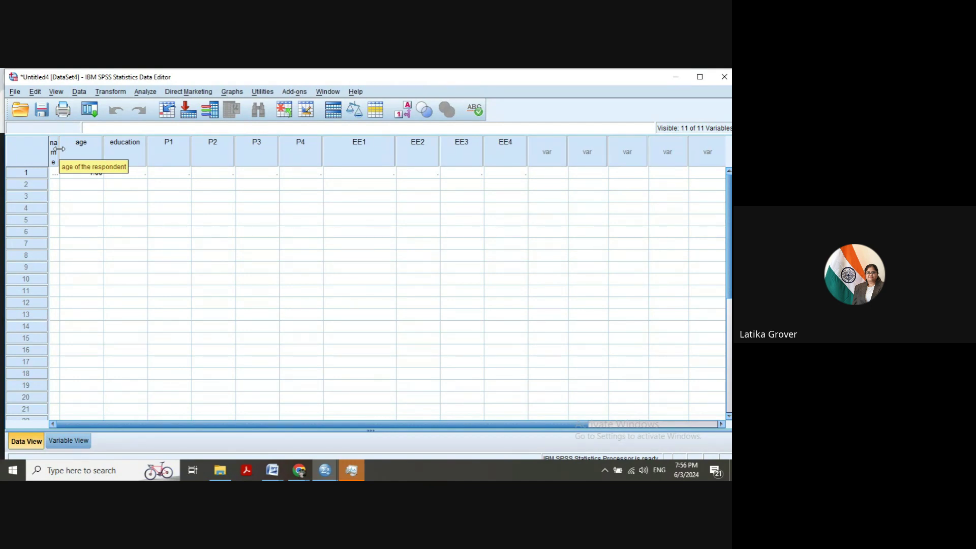
drag(57, 148, 93, 144)
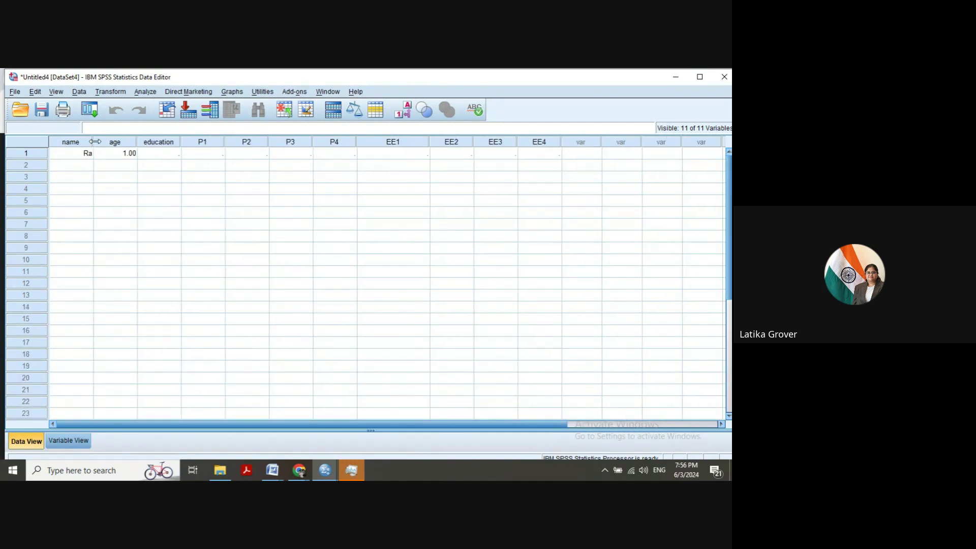
click(69, 440)
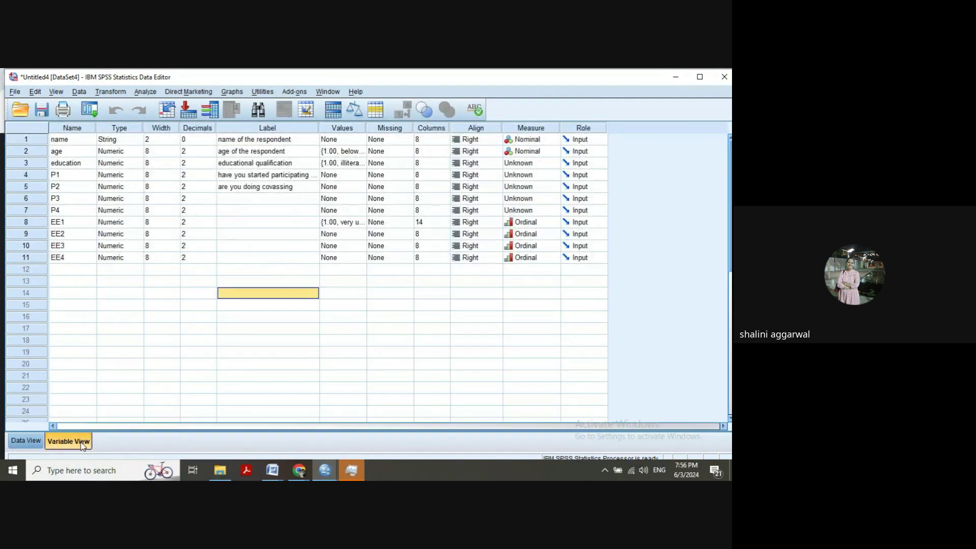
Refer to the socio-economic status section of the Word questionnaire and go back to the Untitled4 dataset in SPSS.
click(273, 472)
click(383, 427)
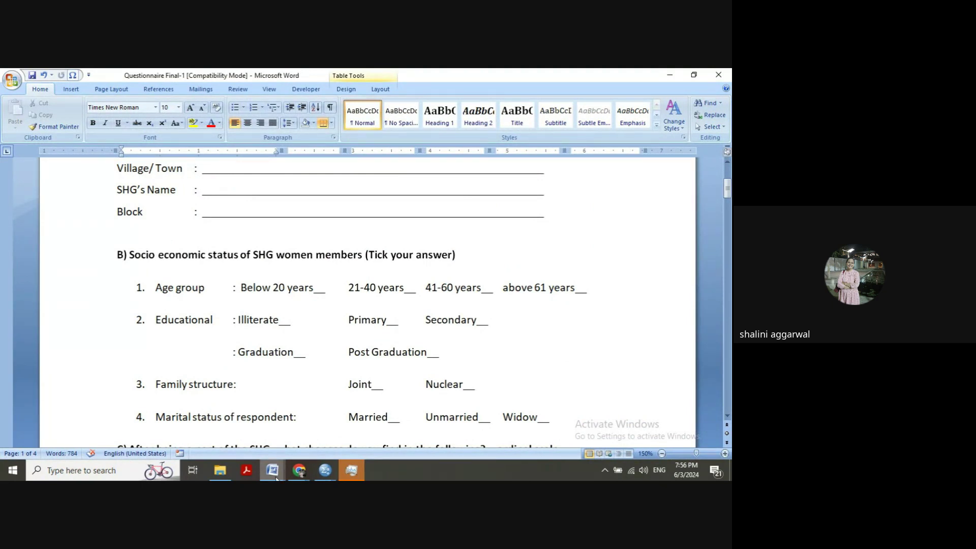
mouse_move(324, 470)
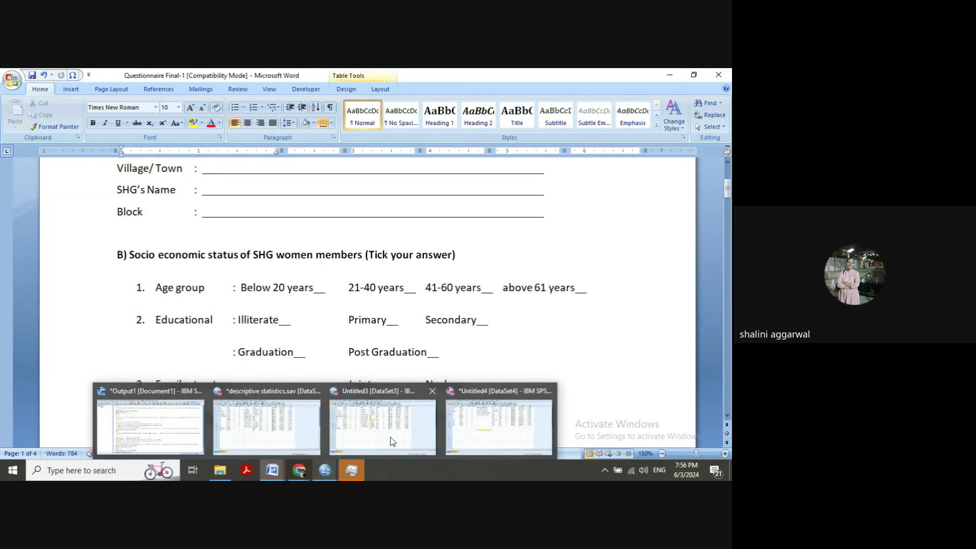
click(483, 444)
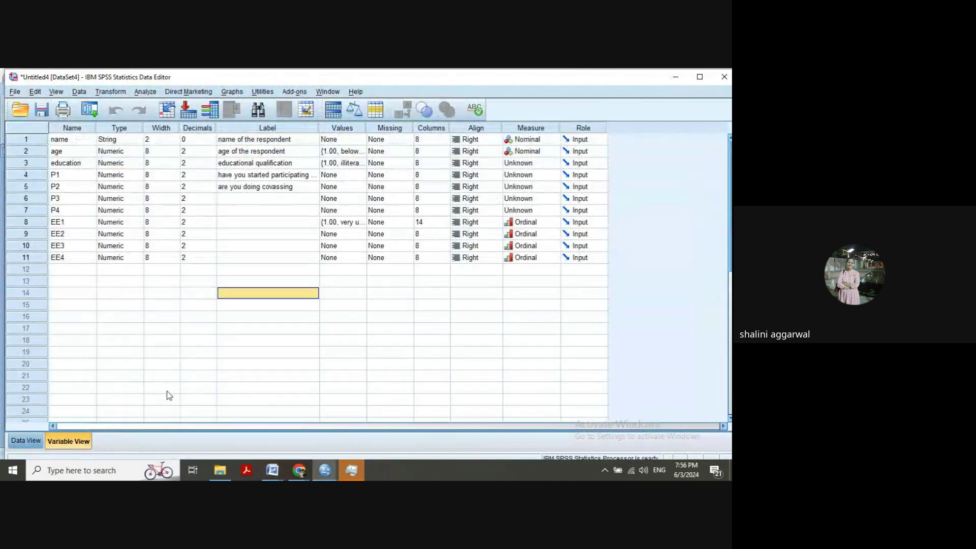
Enter 1 for education and 5 for each of P1, P2, P3 and P4 in the first case of the data.
click(31, 441)
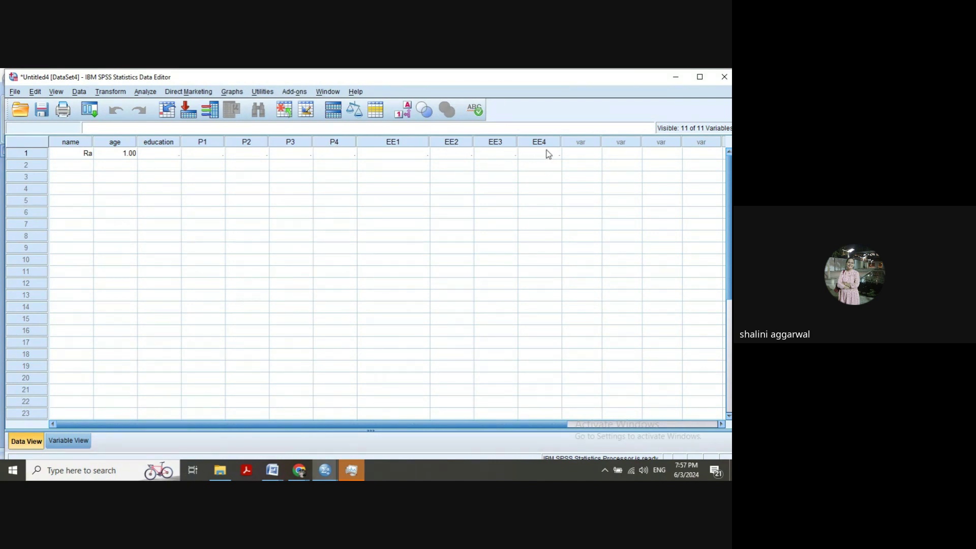
click(173, 156)
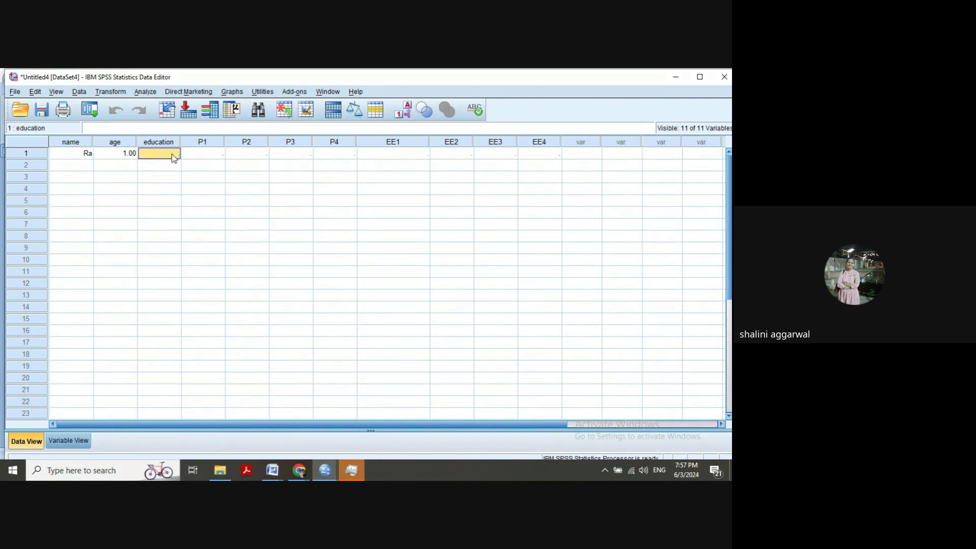
text(1)
click(200, 158)
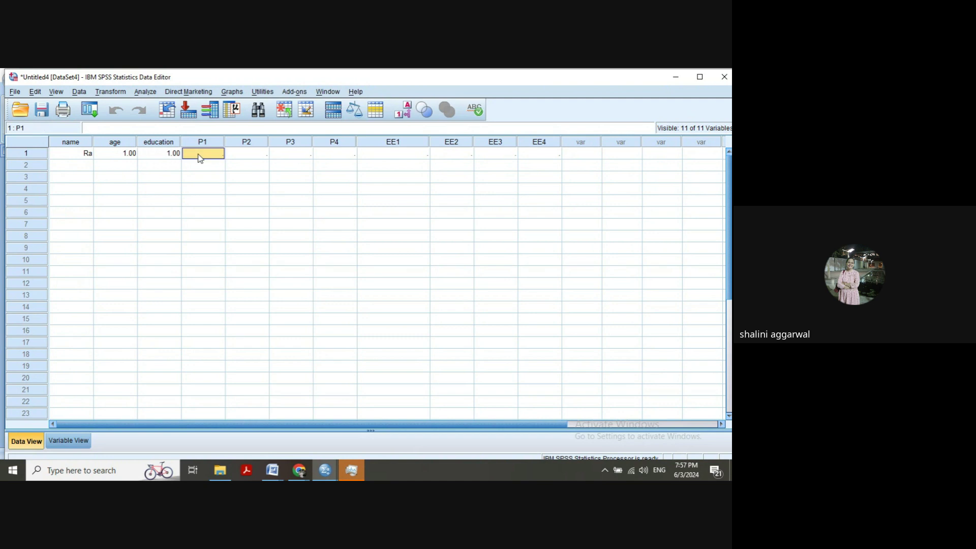
text(5)
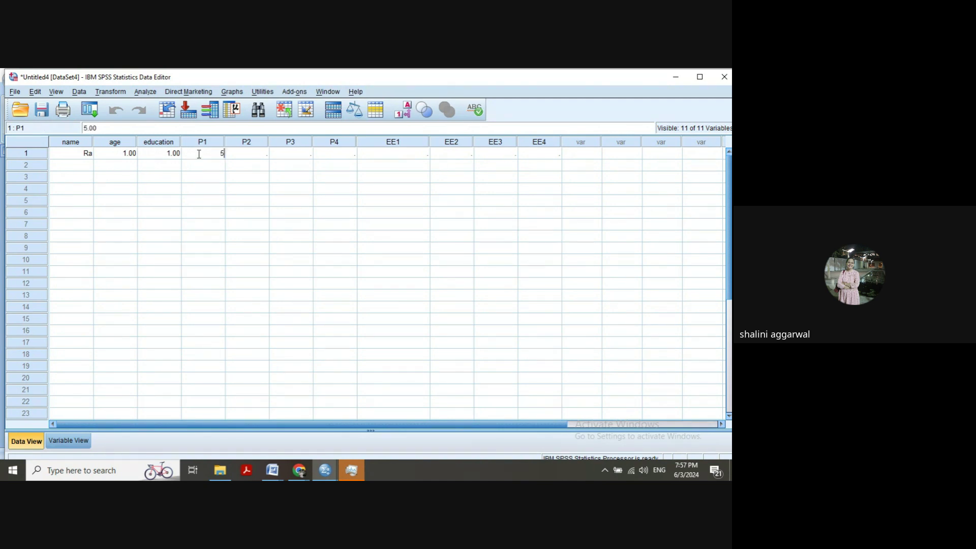
click(246, 159)
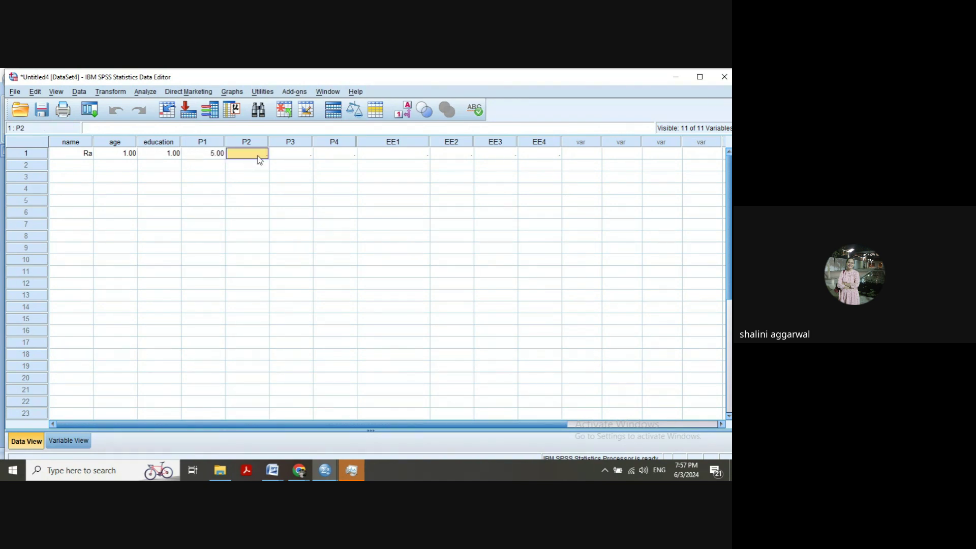
text(5)
click(293, 158)
text(5)
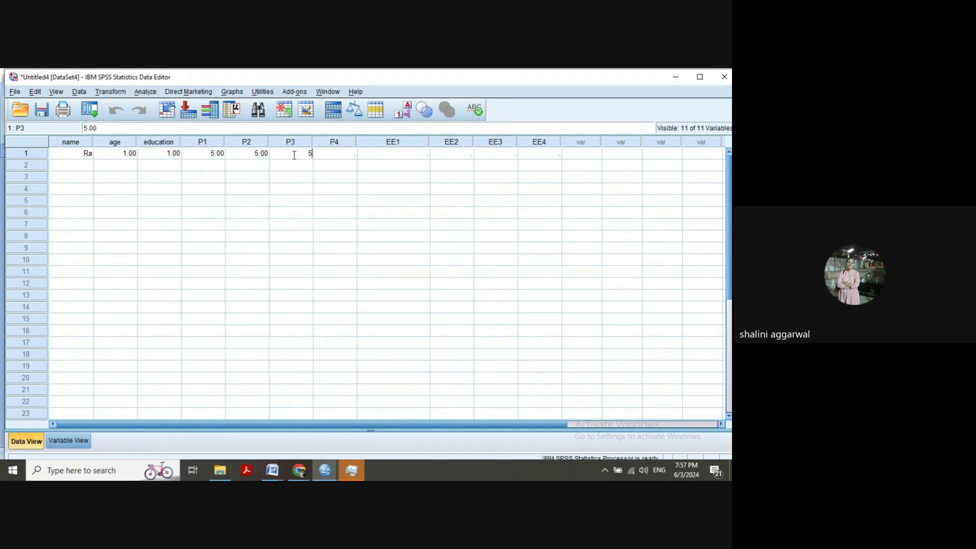
click(347, 158)
text(5)
Enter 4 for EE1, EE2, EE3 and EE4 in the first case and display the data as value labels.
click(410, 154)
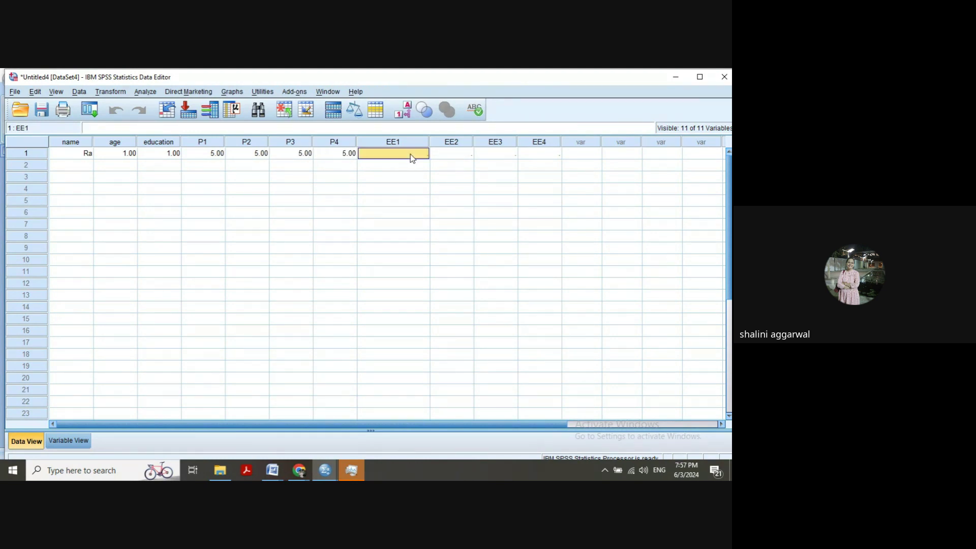
text(4)
click(453, 155)
text(44)
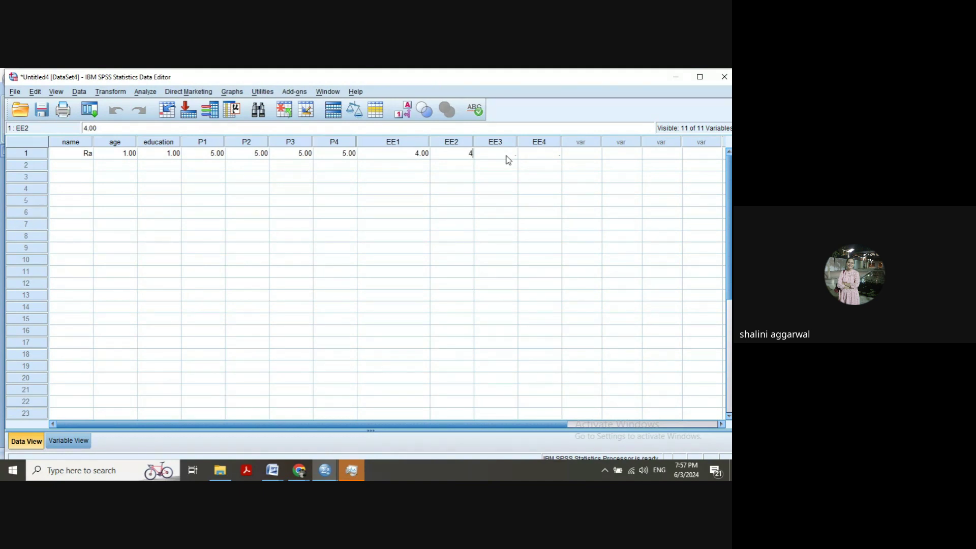
click(508, 159)
text(4)
click(541, 154)
text(4)
click(514, 213)
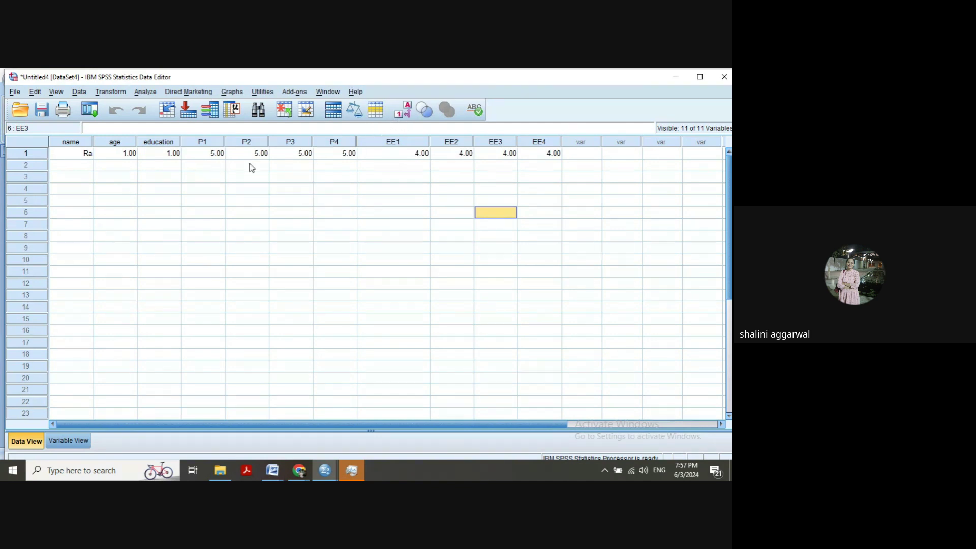
click(402, 113)
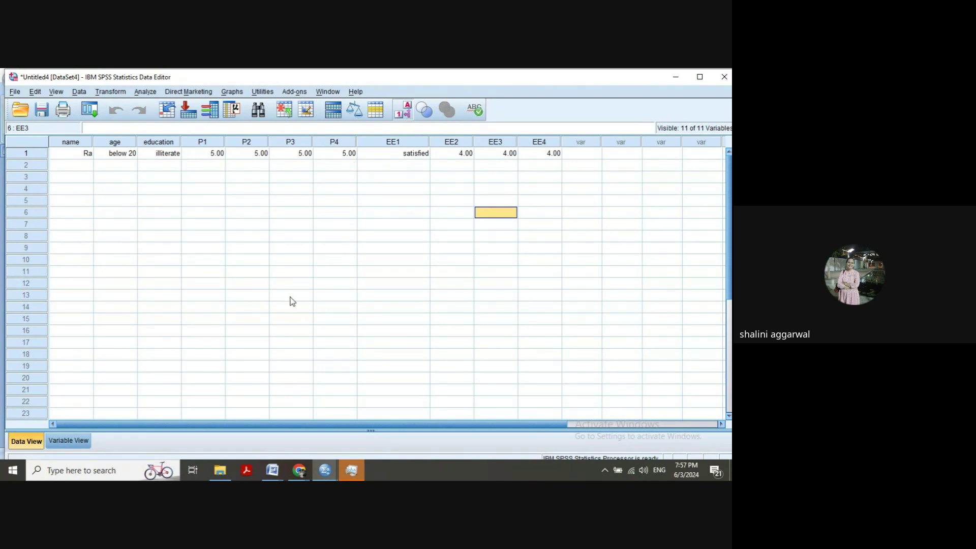
View the data of the descriptive statistics.sav dataset and toggle between value labels and numeric codes, ending with the numeric codes.
click(325, 470)
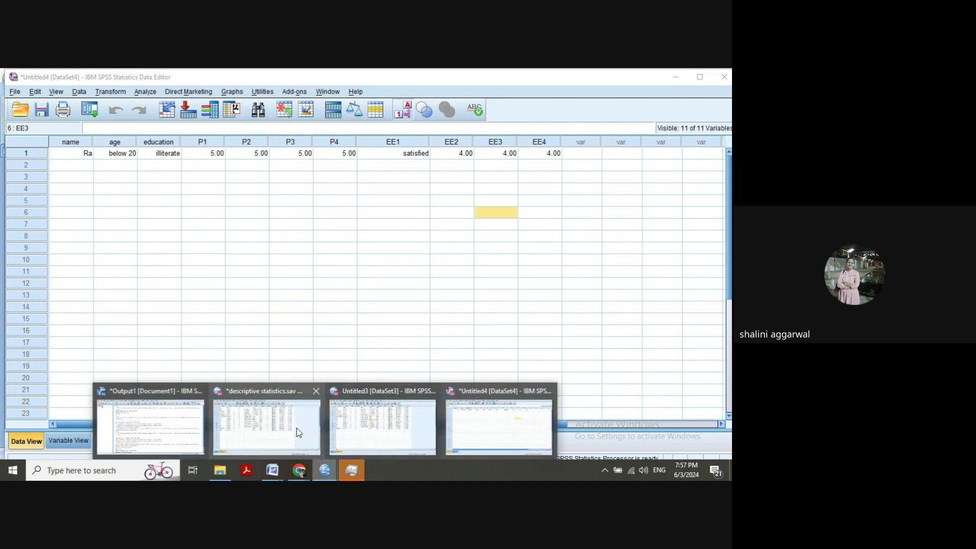
click(290, 422)
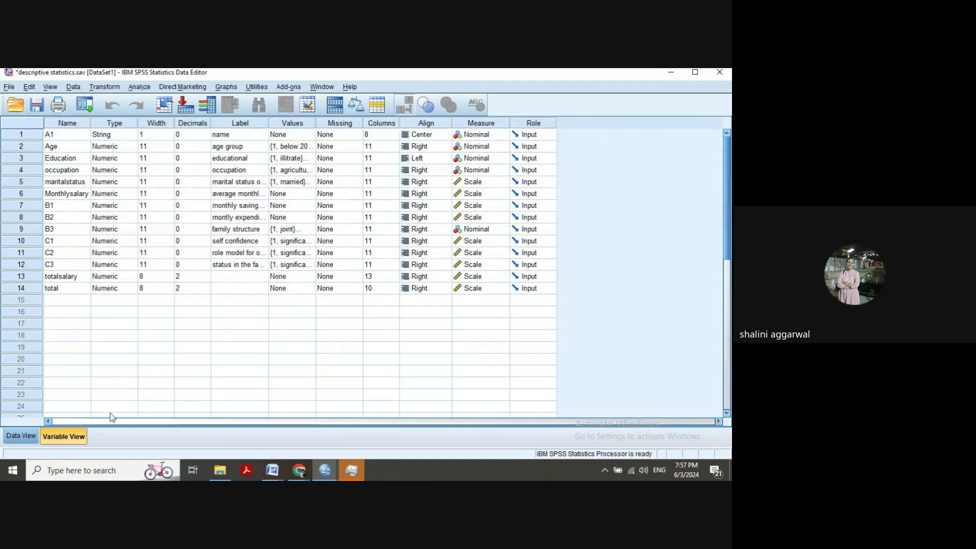
click(22, 436)
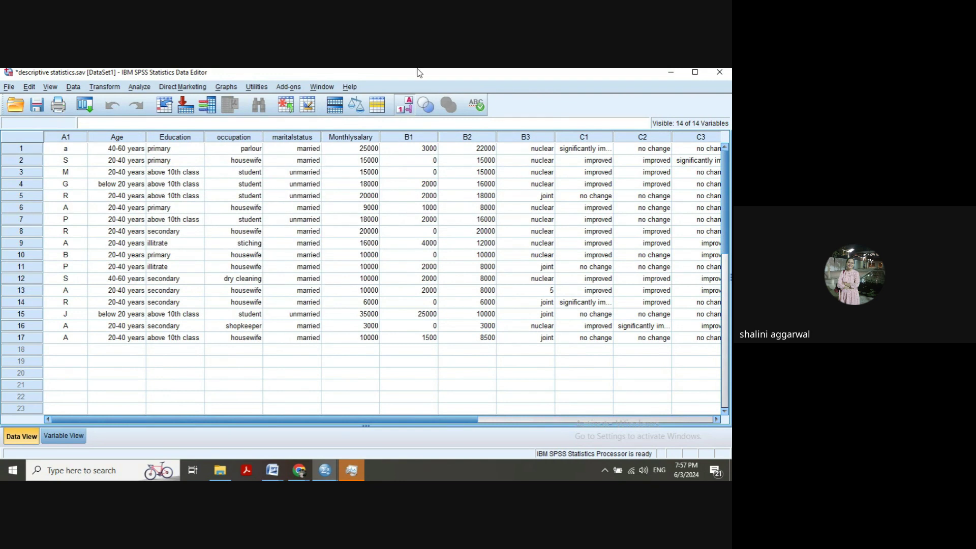
click(409, 109)
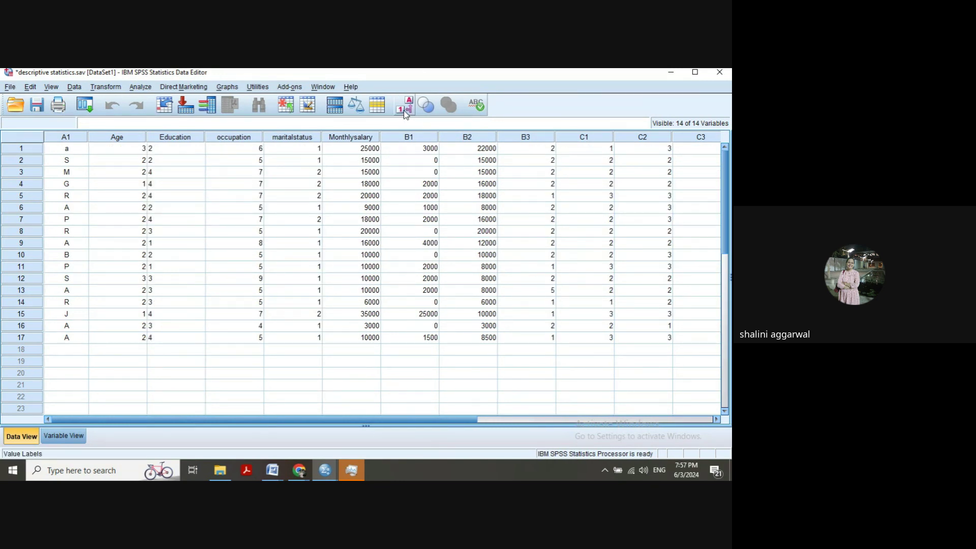
click(405, 108)
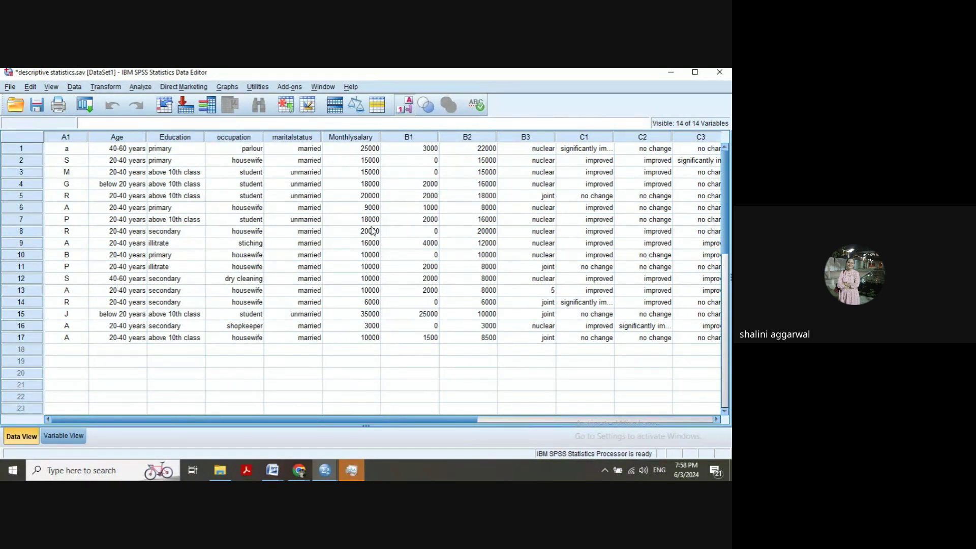
click(403, 109)
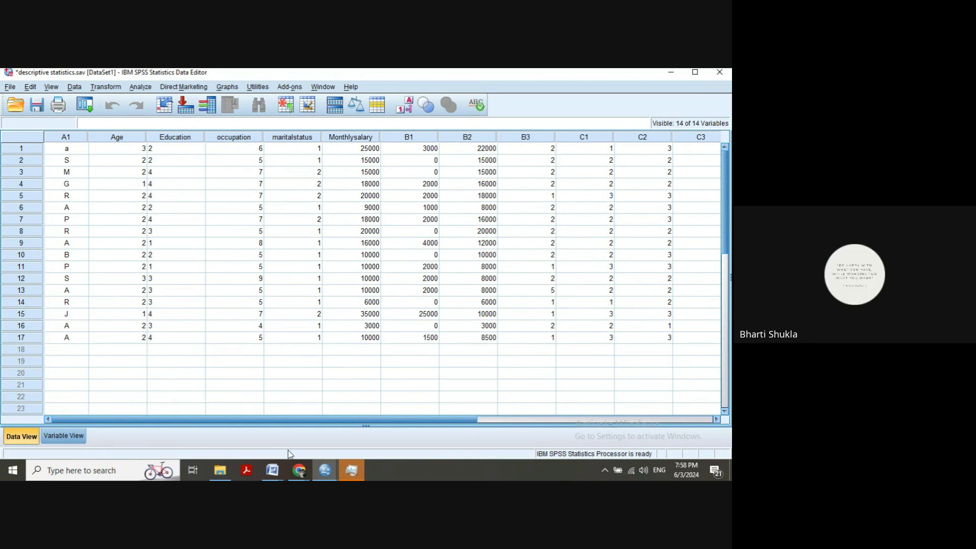
Switch to the Google Meet call in the browser to check on the participants.
mouse_move(299, 474)
click(228, 426)
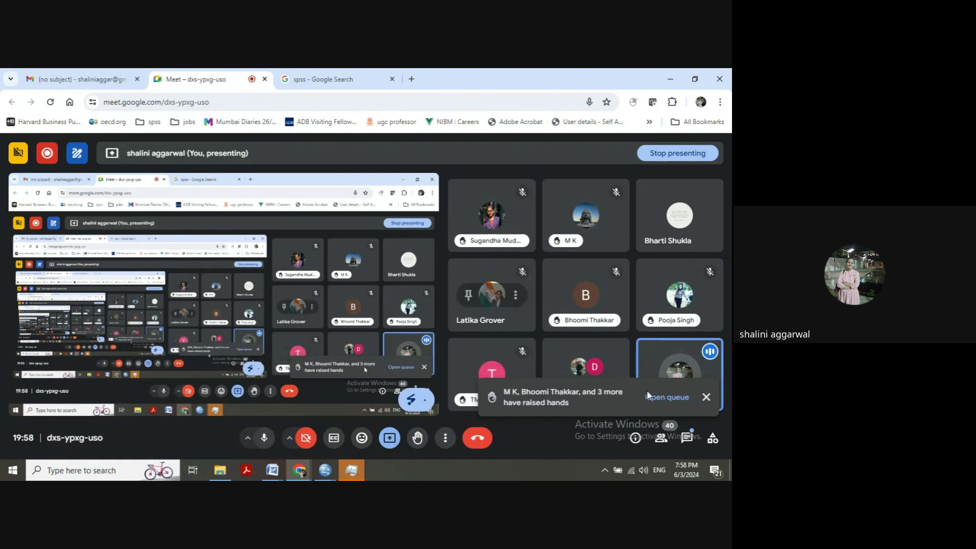
Dismiss the raised-hands notice, open the final Copy of Data on SHGs123 workbook from the day1 folder and go to its first rows.
click(706, 399)
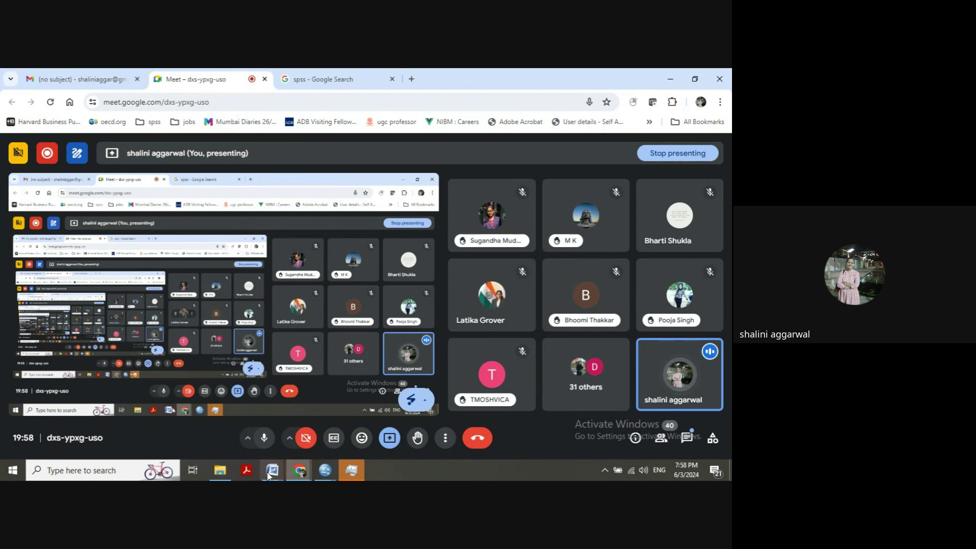
click(221, 475)
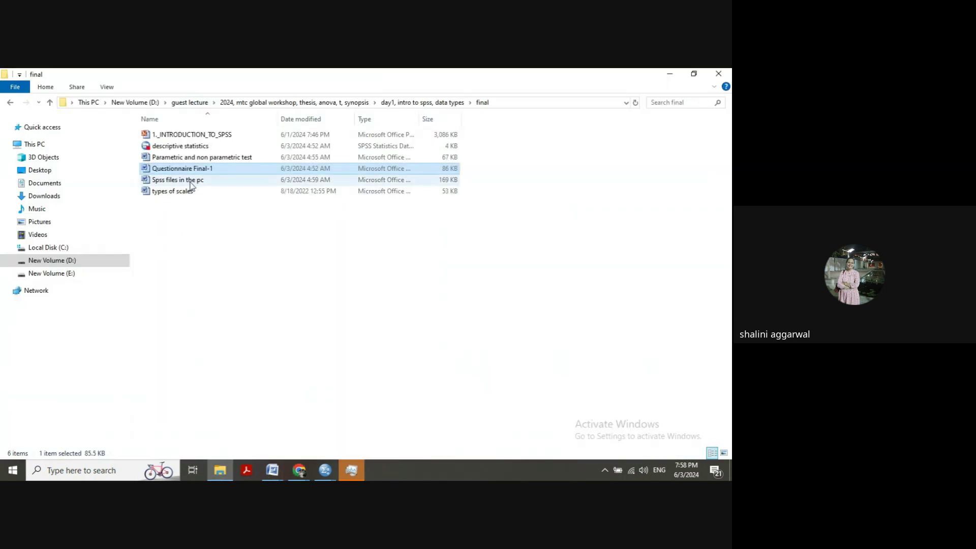
click(47, 105)
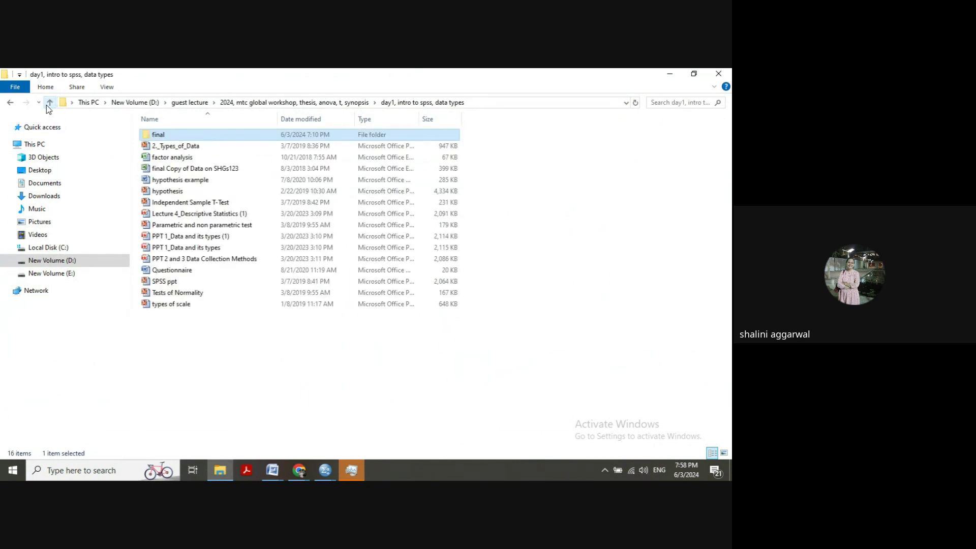
click(170, 171)
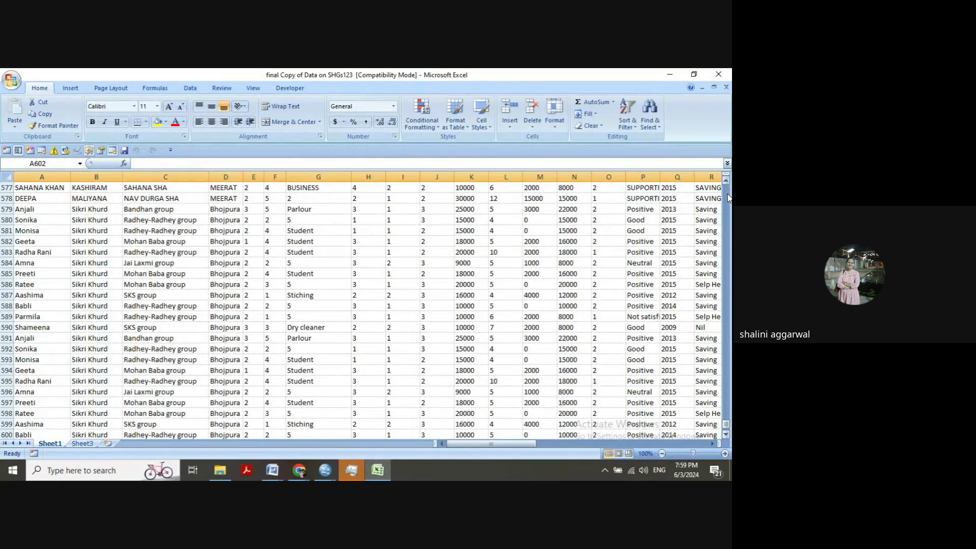
drag(726, 423, 726, 188)
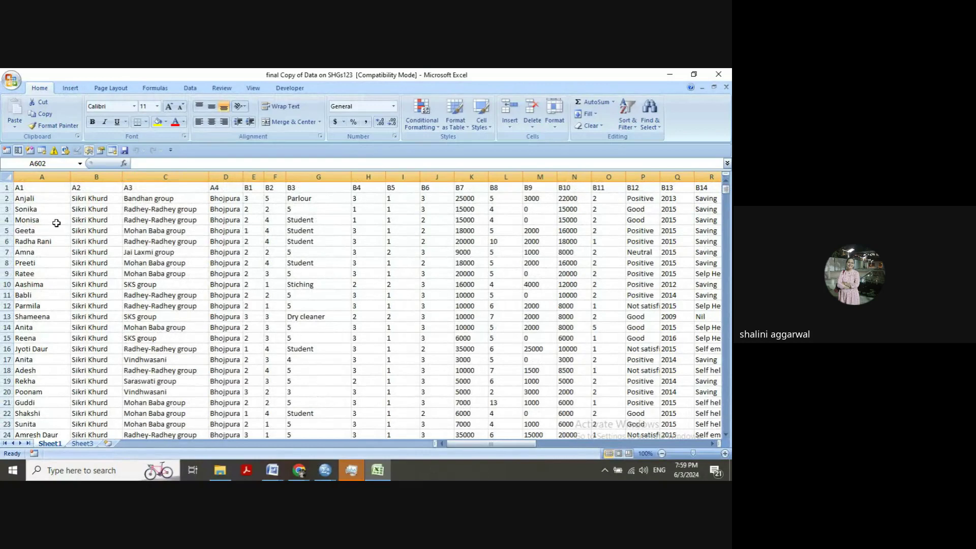
Copy the range A2:P7 of Sheet1, leaving out the header row.
click(31, 189)
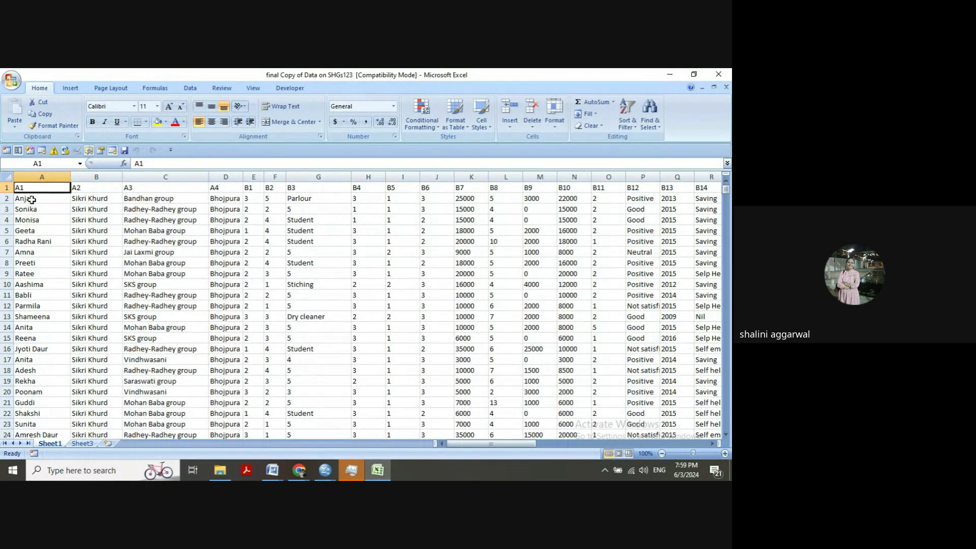
click(31, 200)
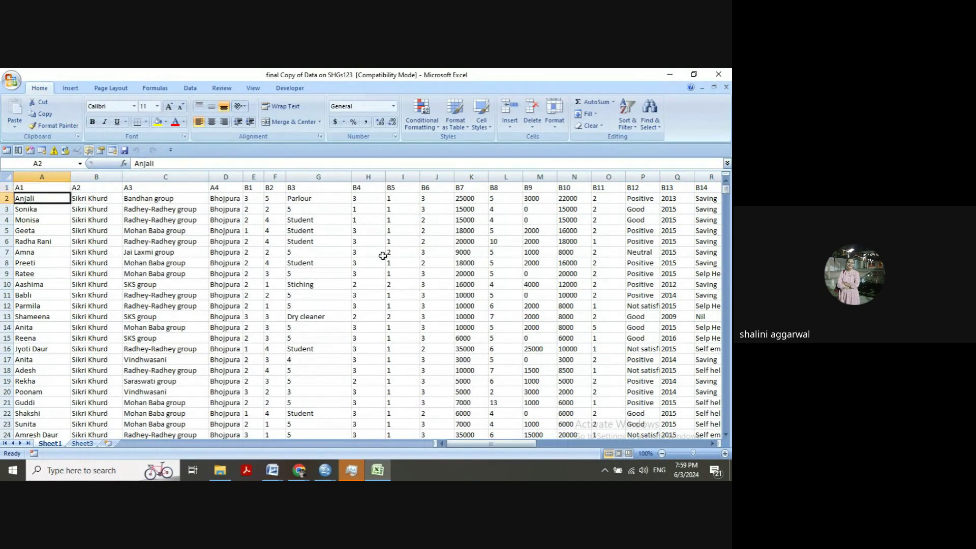
shift+click(630, 251)
key(ctrl+c)
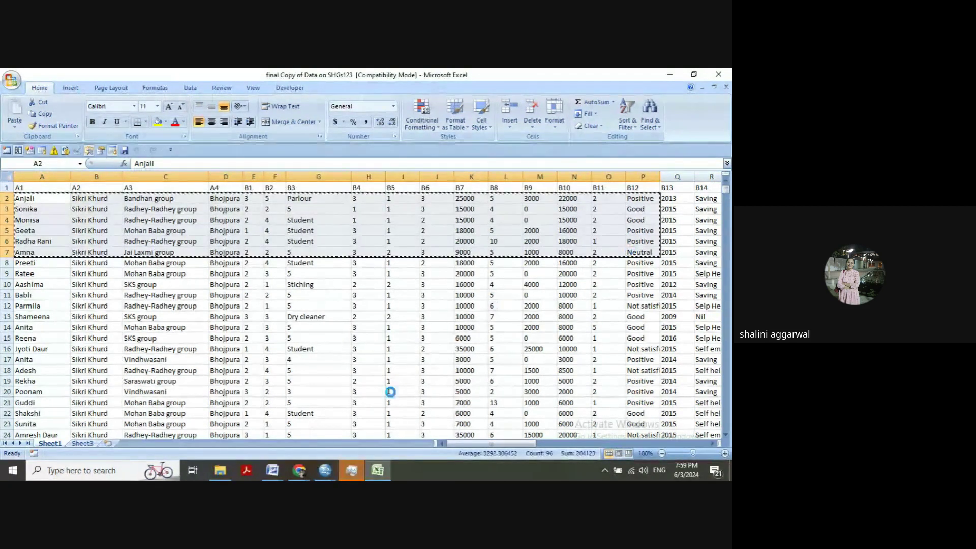
Paste the copied rows into the SPSS Untitled4 dataset from the first case's name cell, and display the variable definitions.
mouse_move(327, 475)
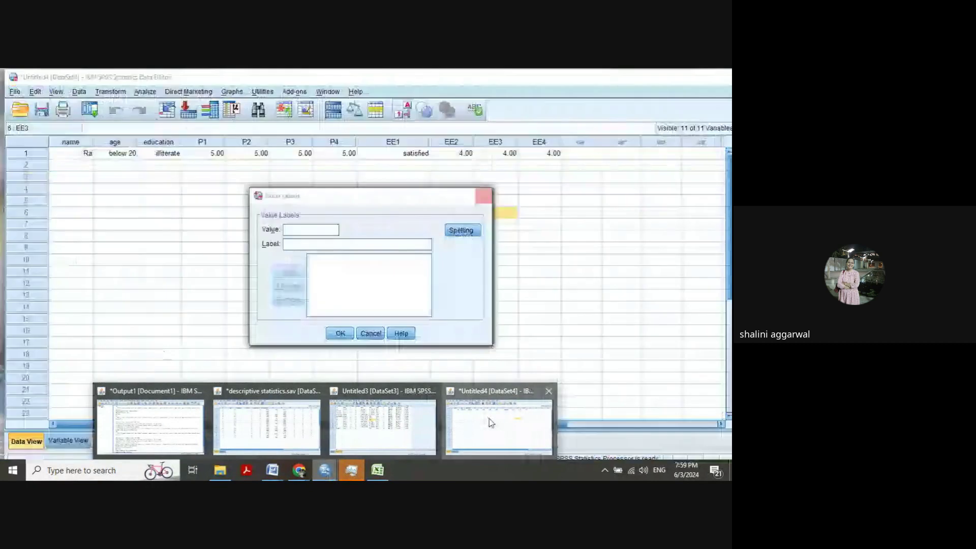
click(489, 418)
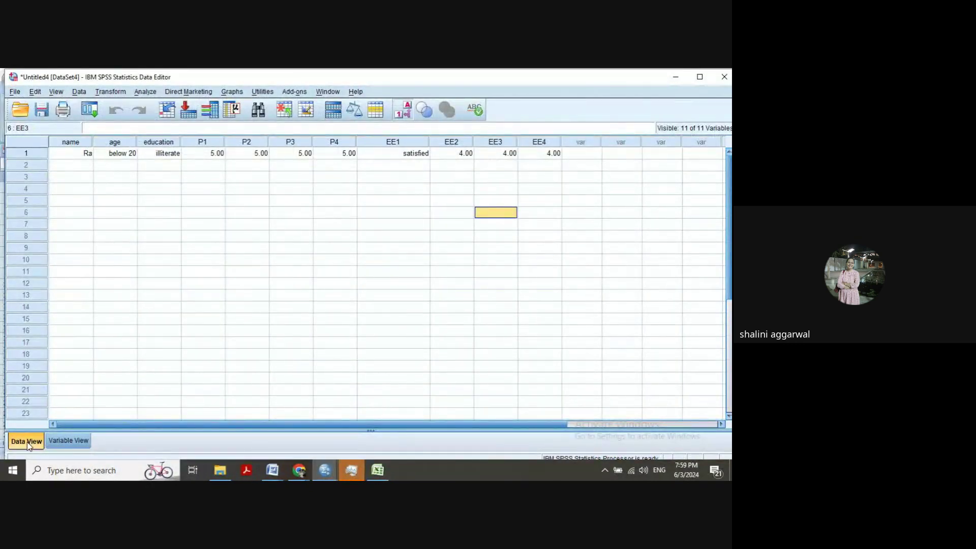
click(63, 154)
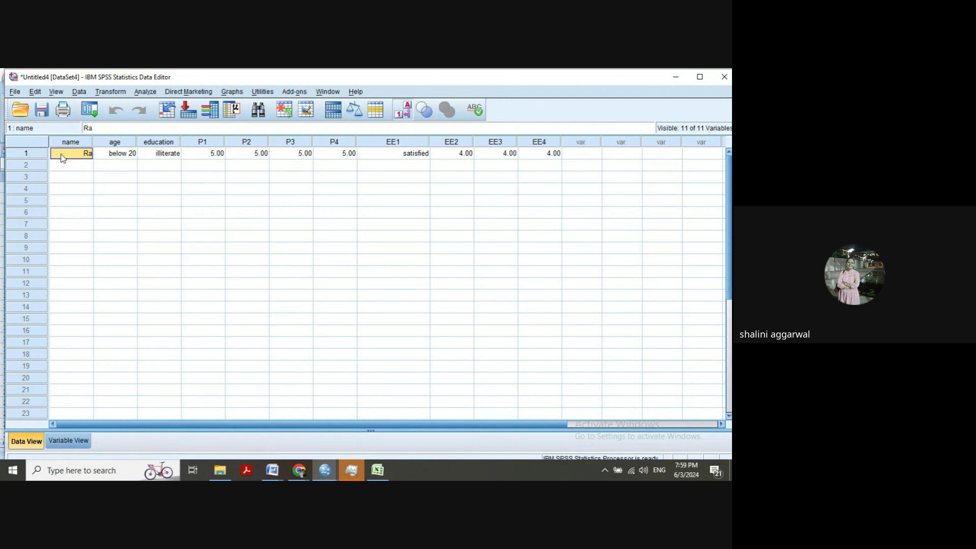
key(ctrl+v)
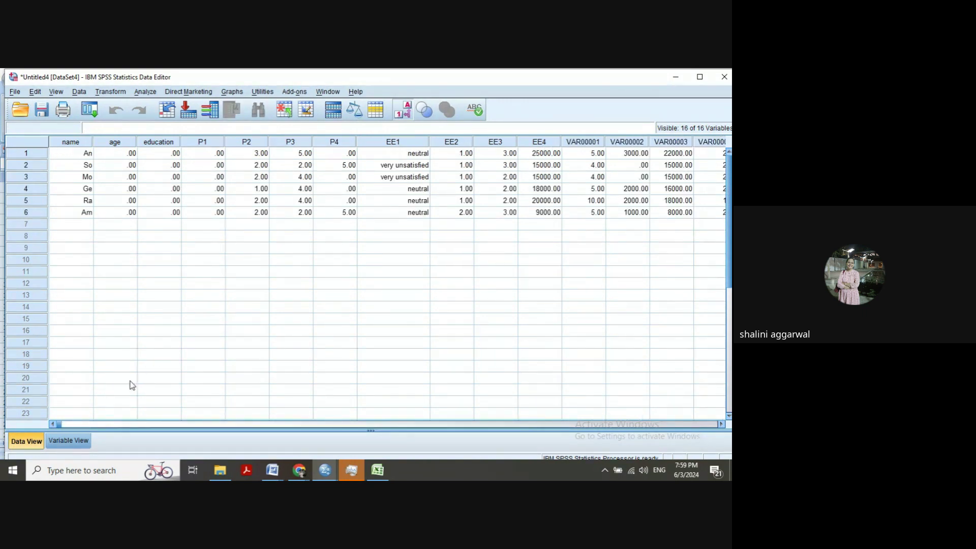
click(71, 441)
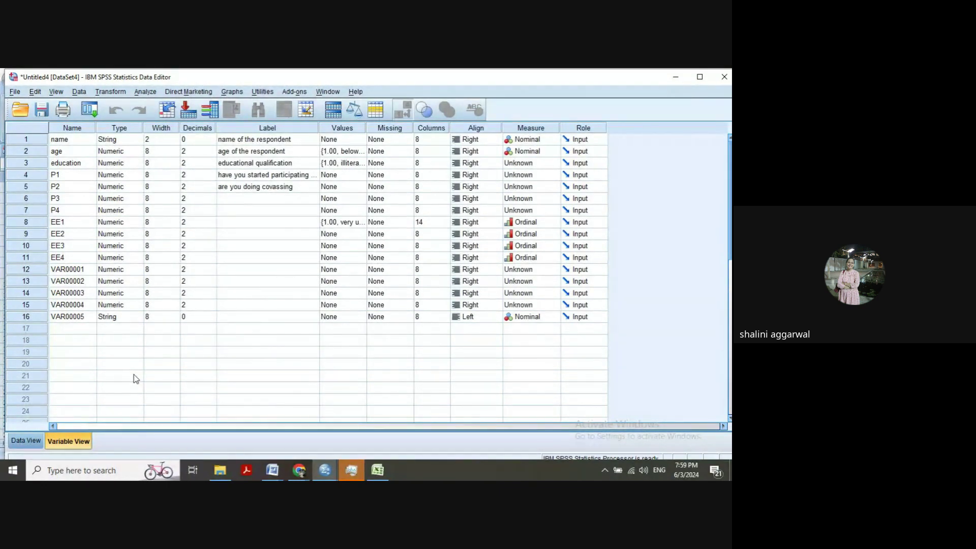
Switch to the Google Meet call in the browser and close the spss Google Search page.
mouse_move(304, 469)
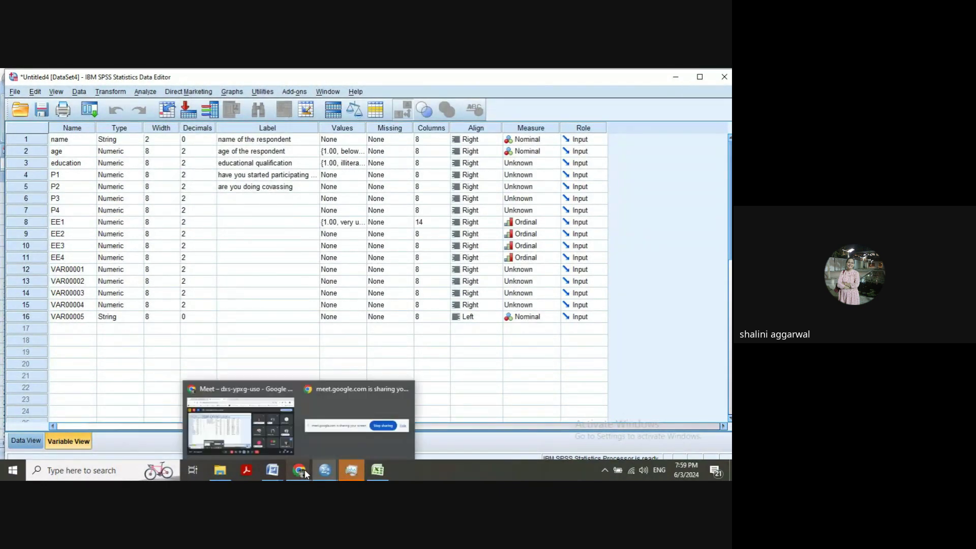
click(243, 432)
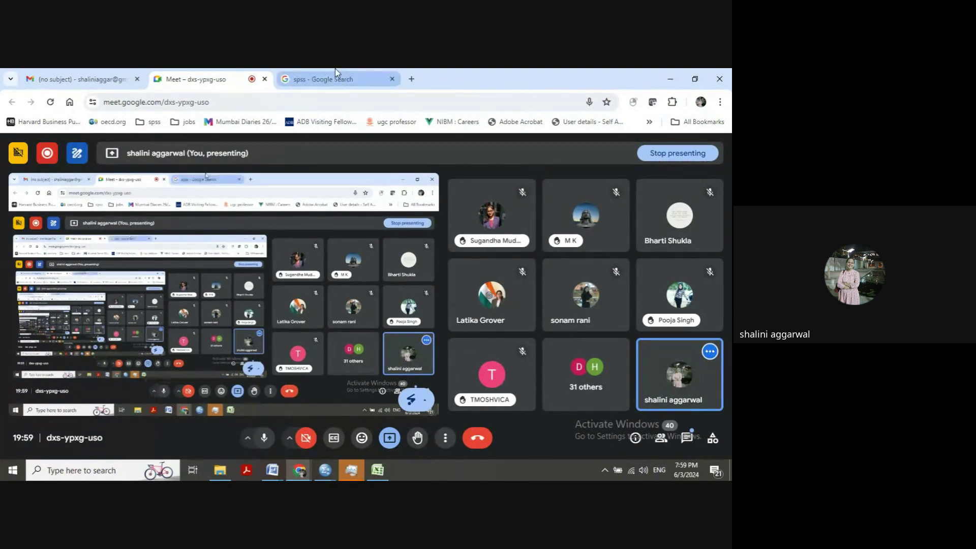
click(394, 84)
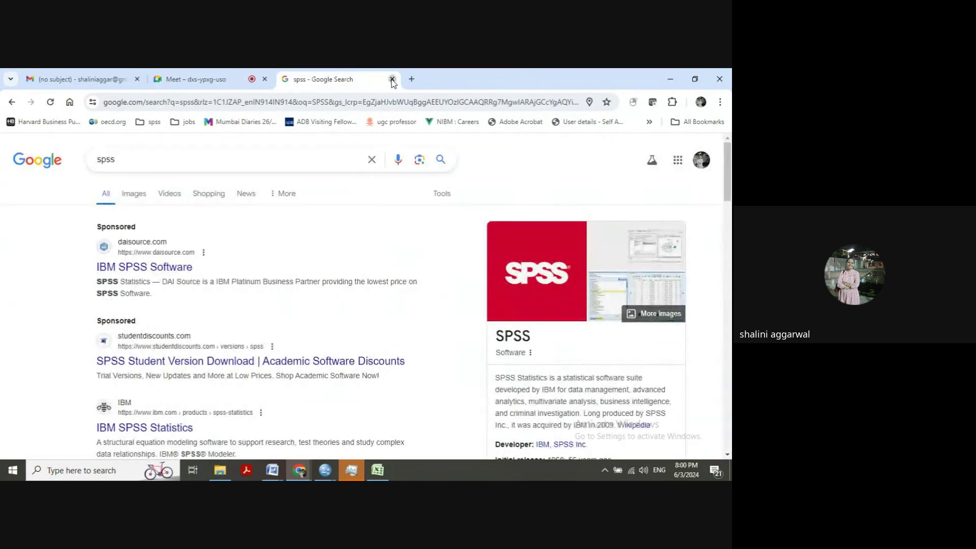
click(392, 79)
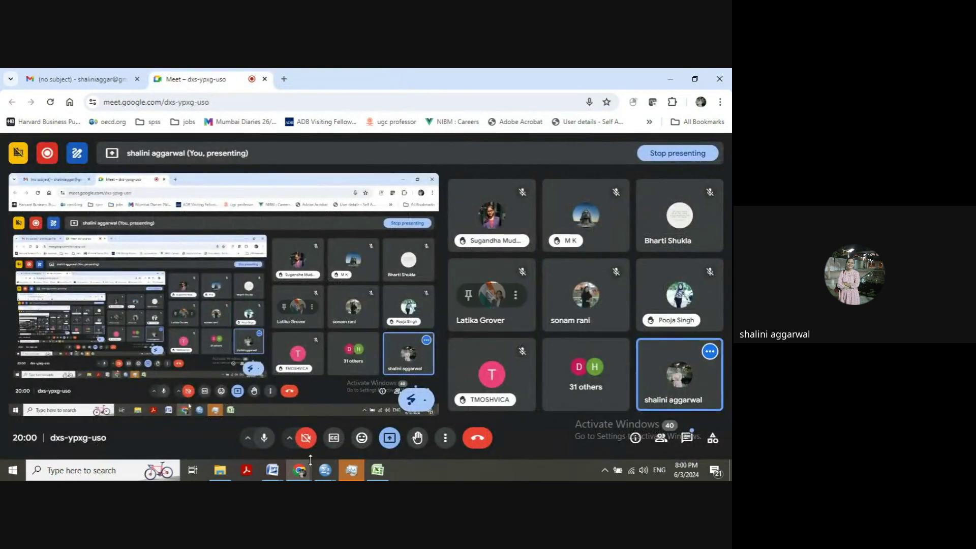
Switch to the SPSS Untitled4 dataset and close it without saving the changes.
mouse_move(337, 475)
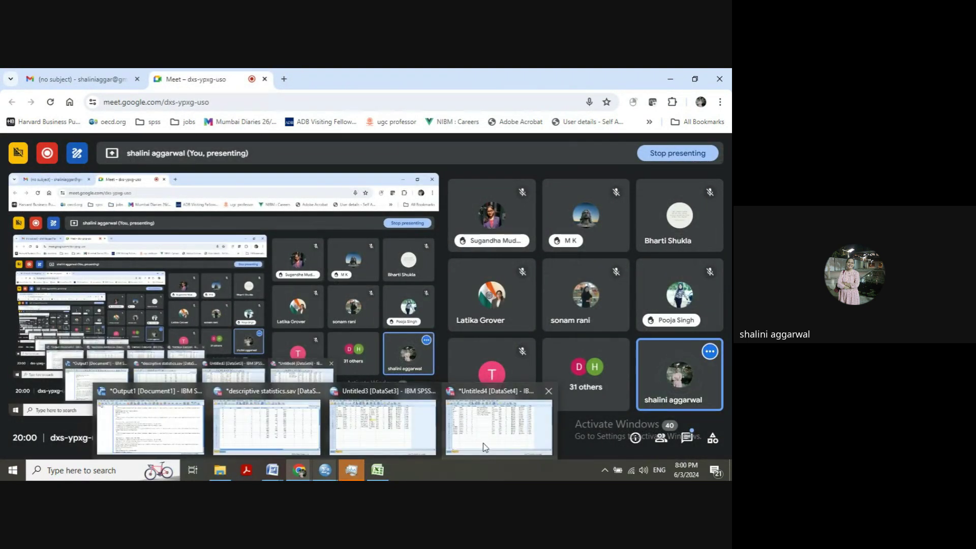
click(498, 422)
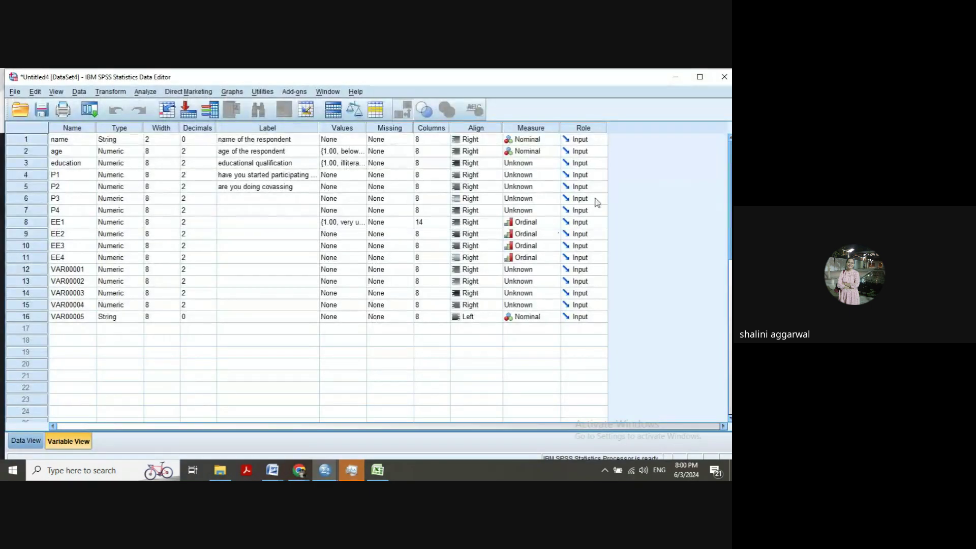
click(728, 76)
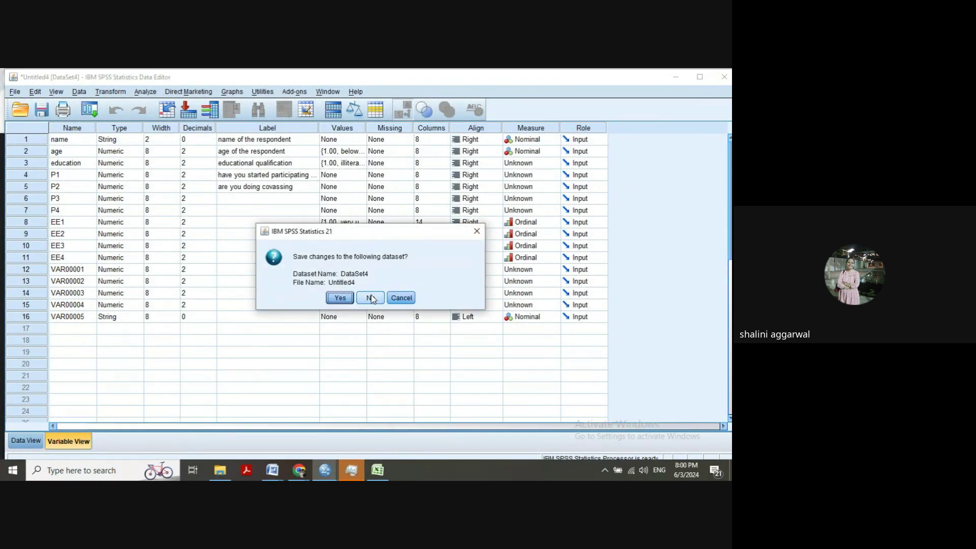
click(371, 298)
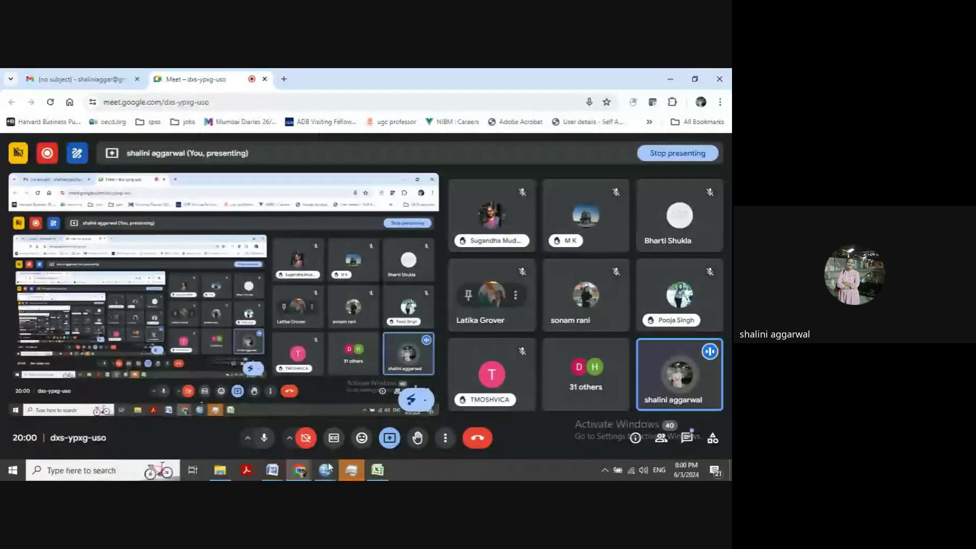
Examine the data of the Untitled3 dataset, highlighting cases 1 to 4 one by one and looking through the columns up to totalsalary.
mouse_move(328, 473)
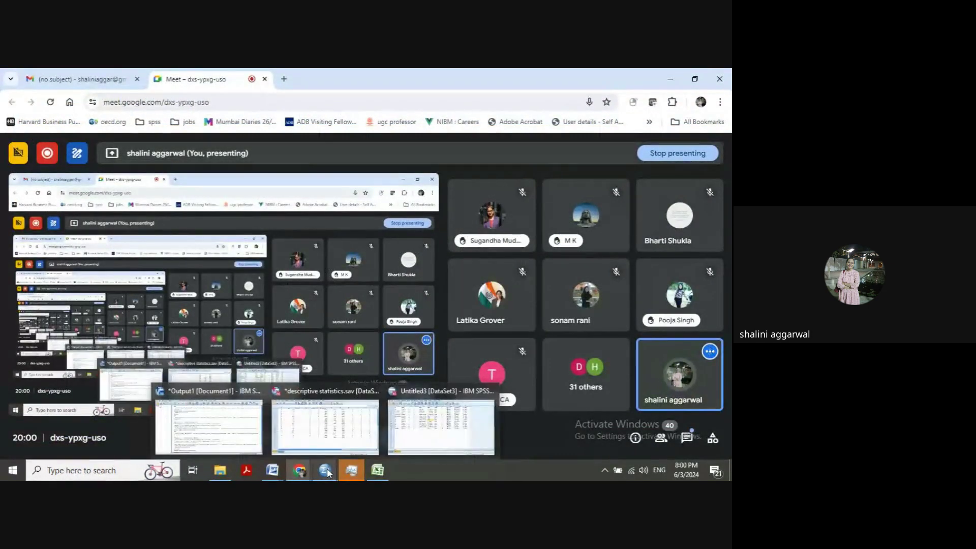
click(416, 427)
click(27, 441)
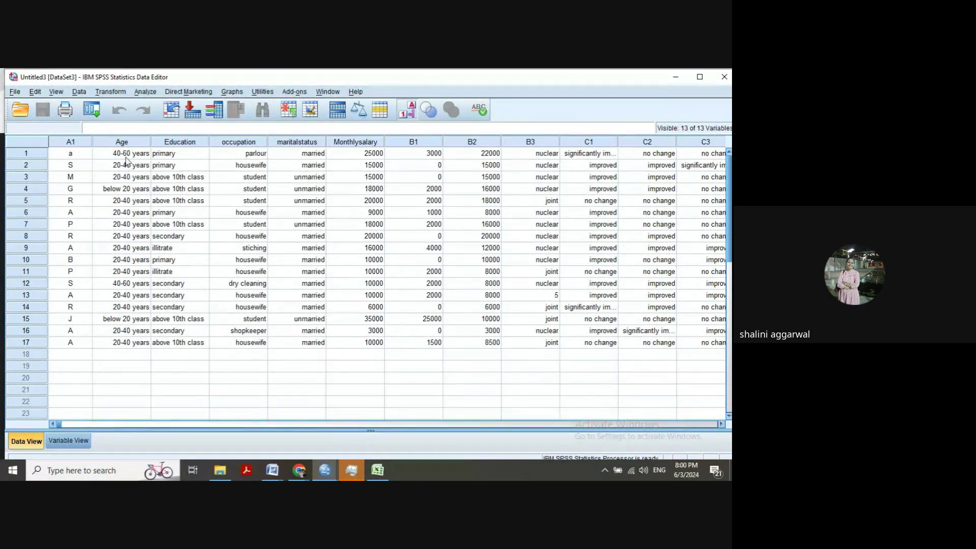
click(33, 155)
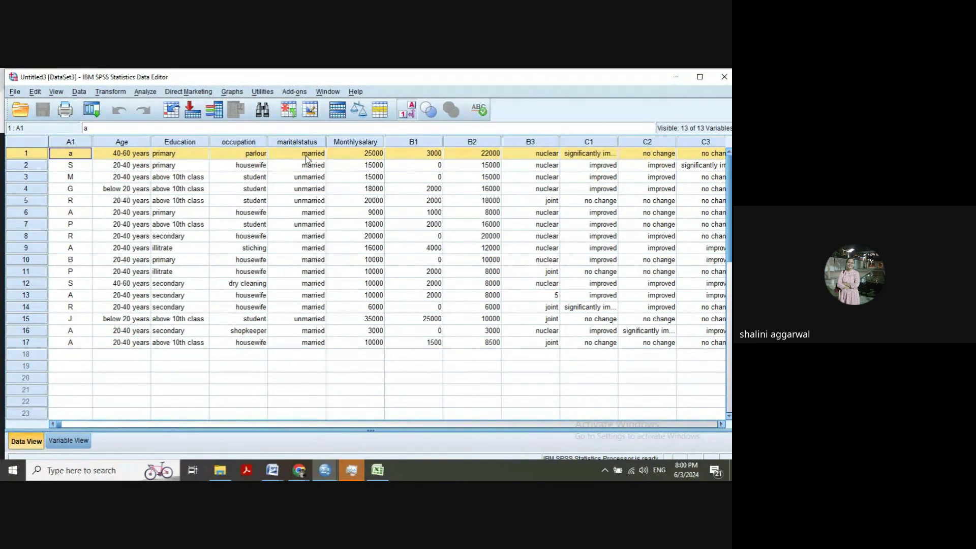
click(37, 165)
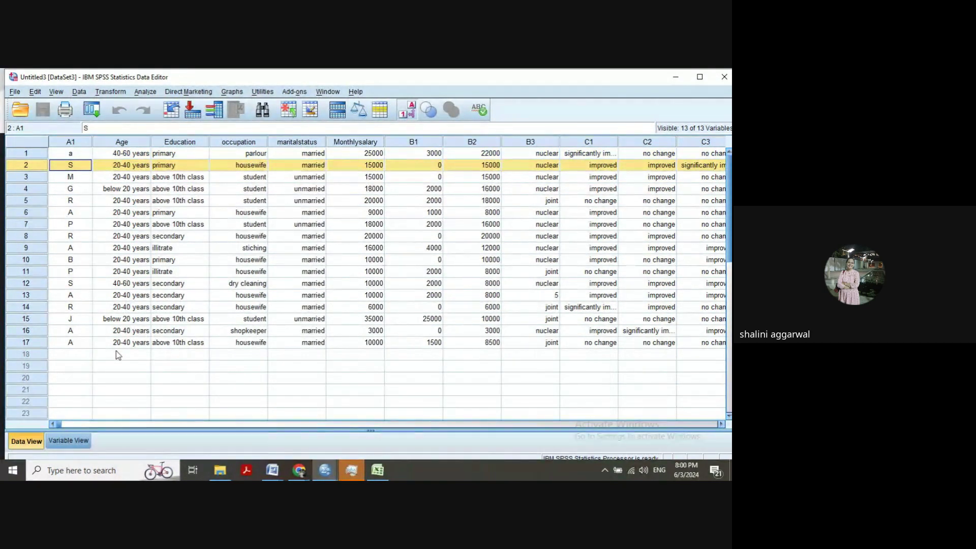
click(325, 470)
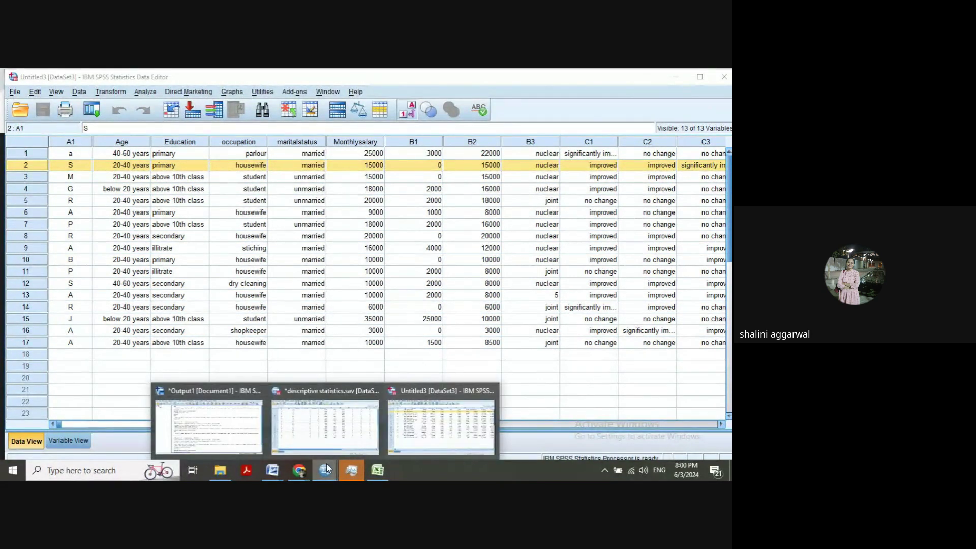
click(441, 426)
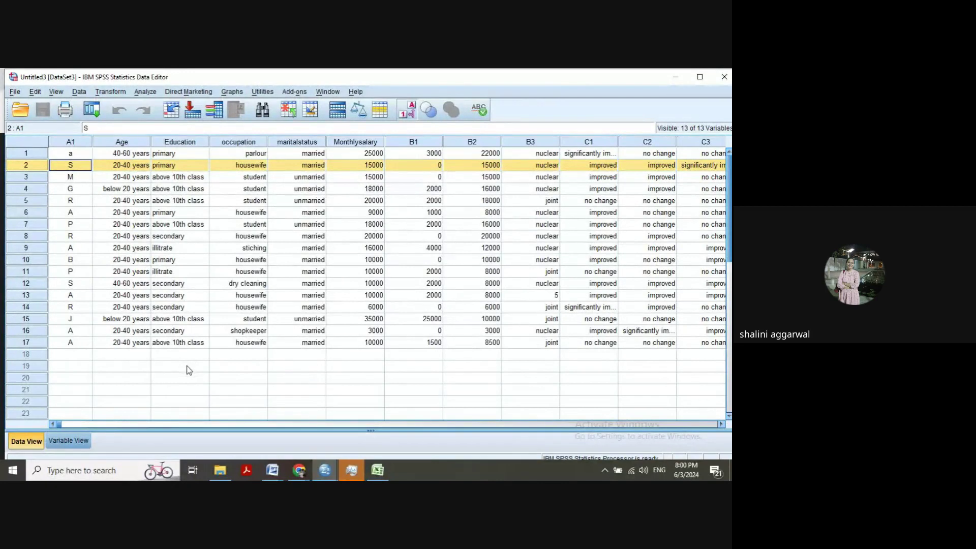
click(41, 181)
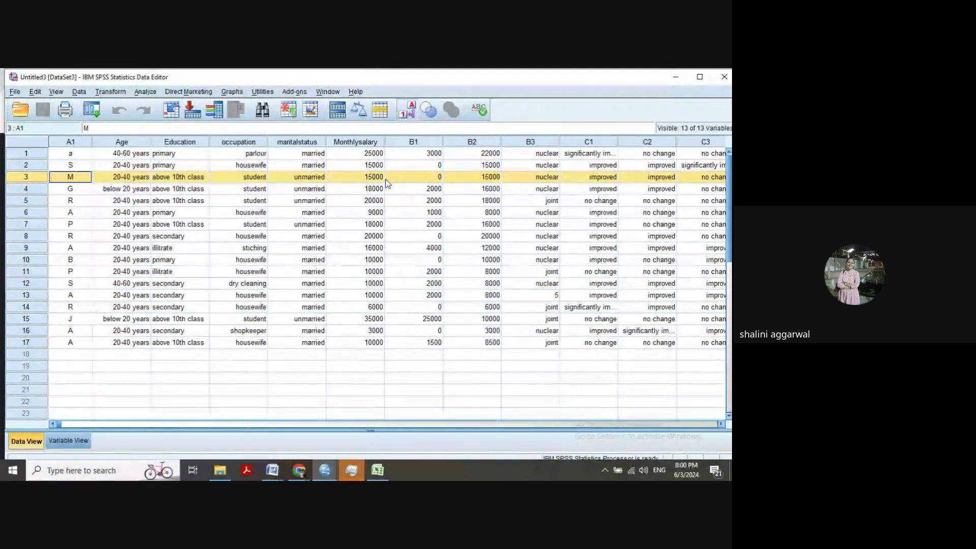
click(36, 189)
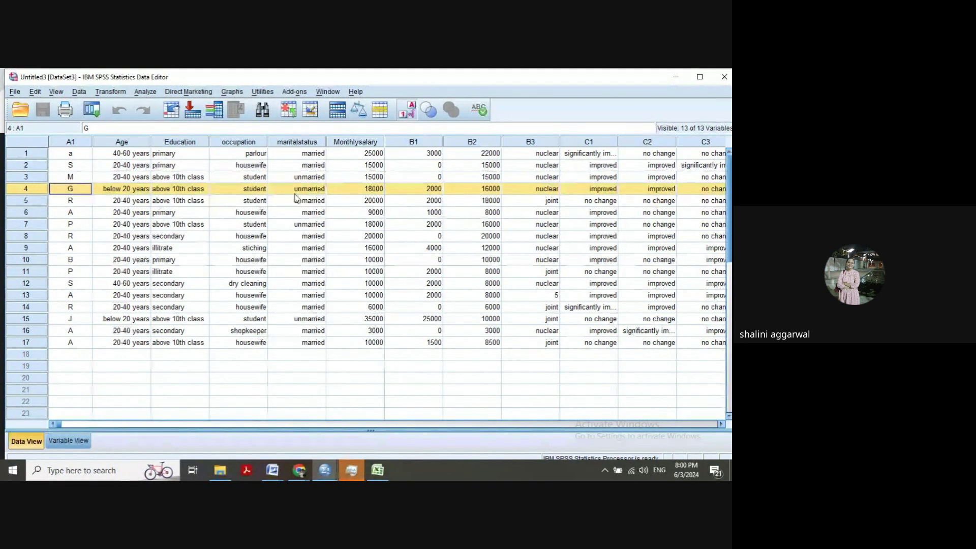
click(722, 424)
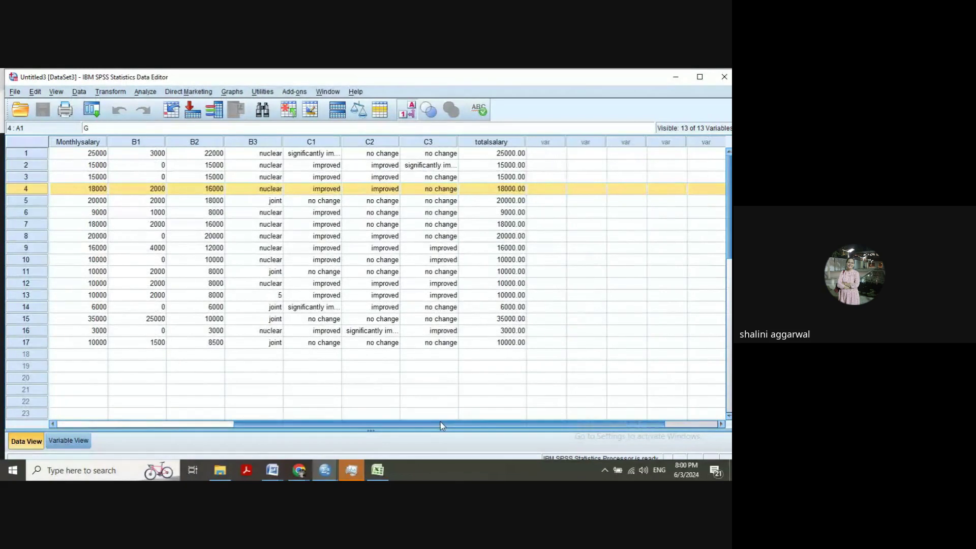
click(140, 425)
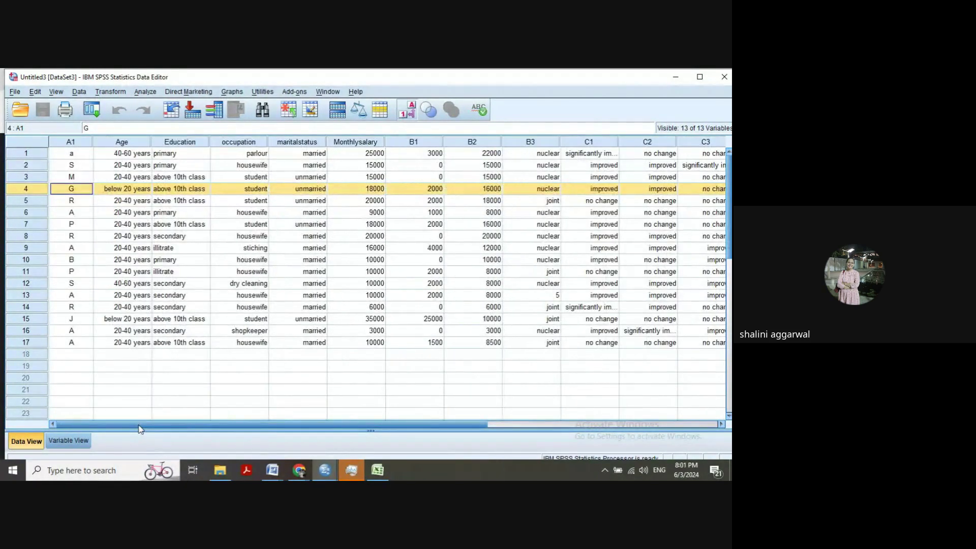
Enter r as the name in case 18, and set the width of string variable A1 to 10.
click(70, 354)
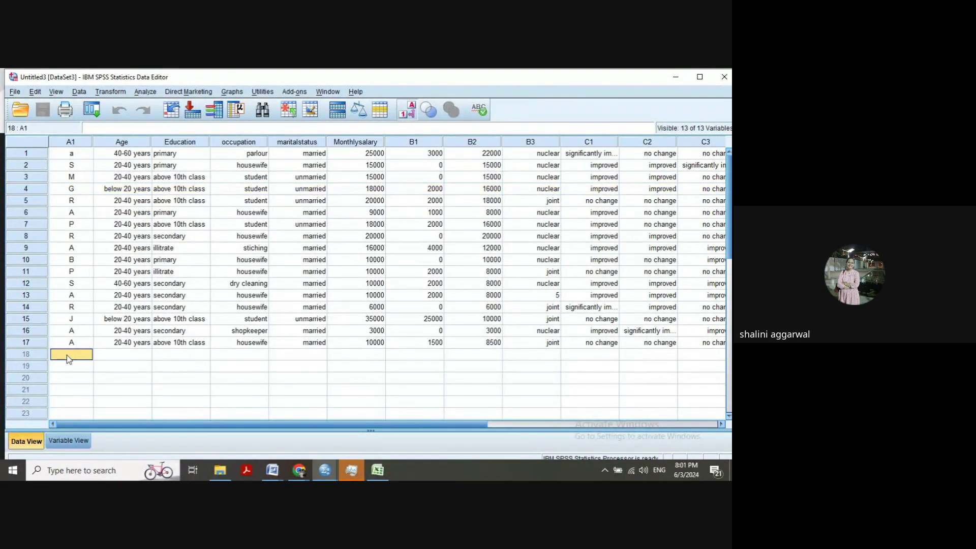
text(r)
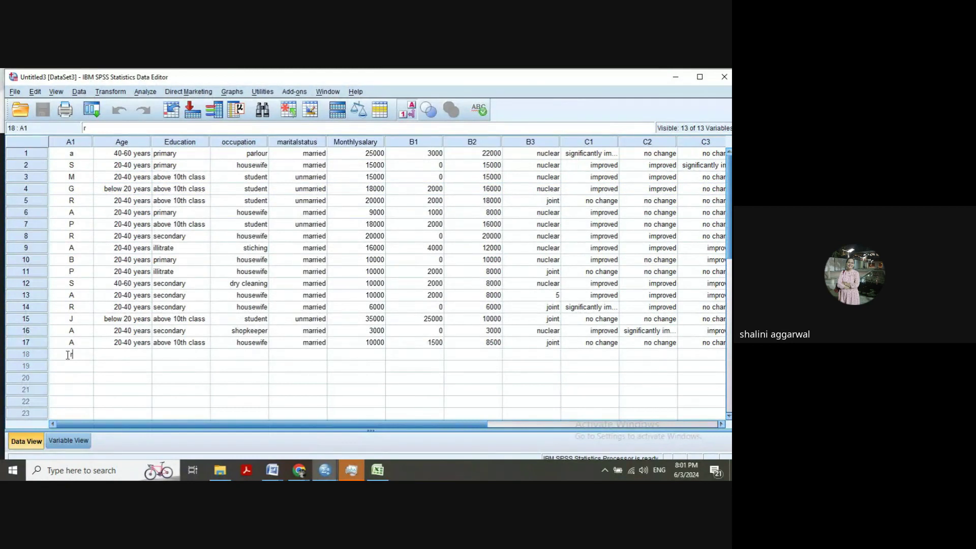
click(70, 440)
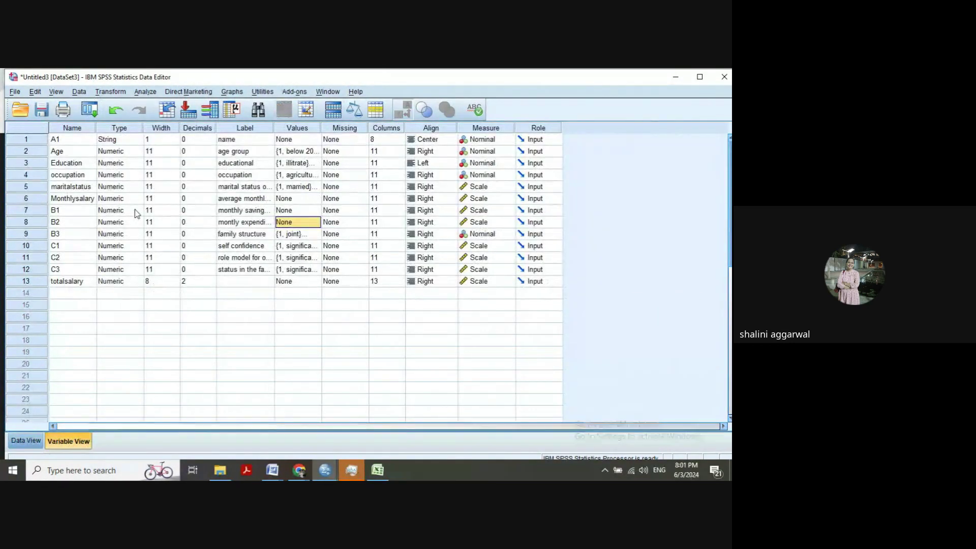
click(166, 141)
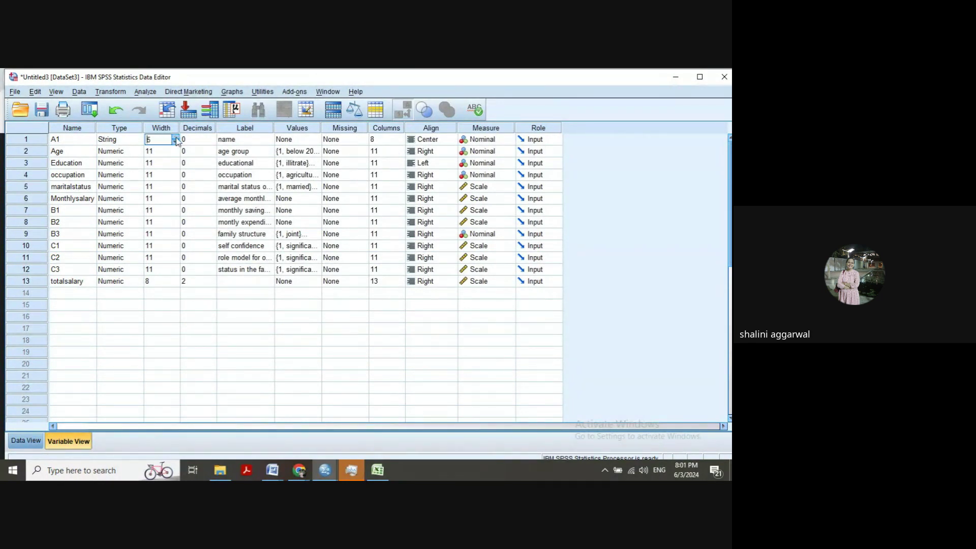
click(26, 441)
Enter the respondent's first name in A1 of case 18 and the code 3 for Age.
click(81, 357)
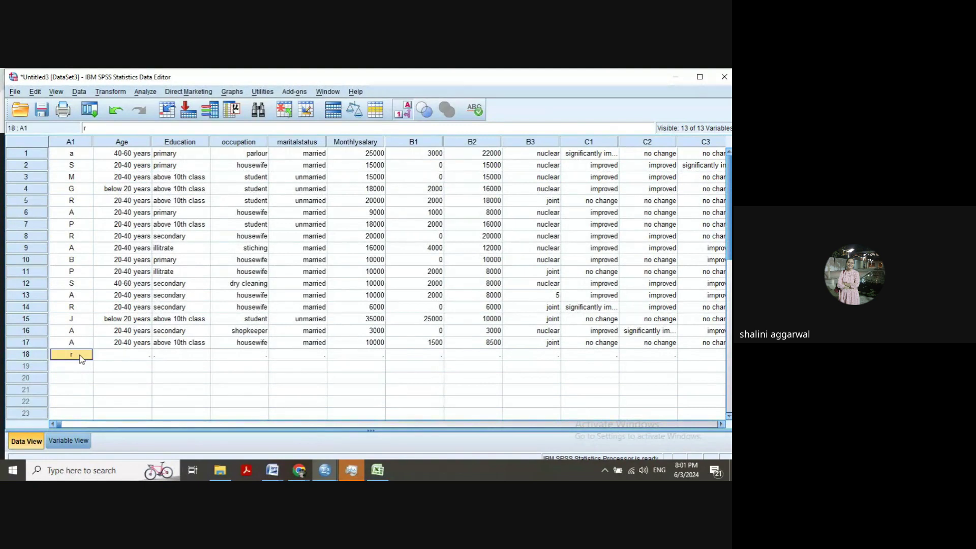
text(Radhika)
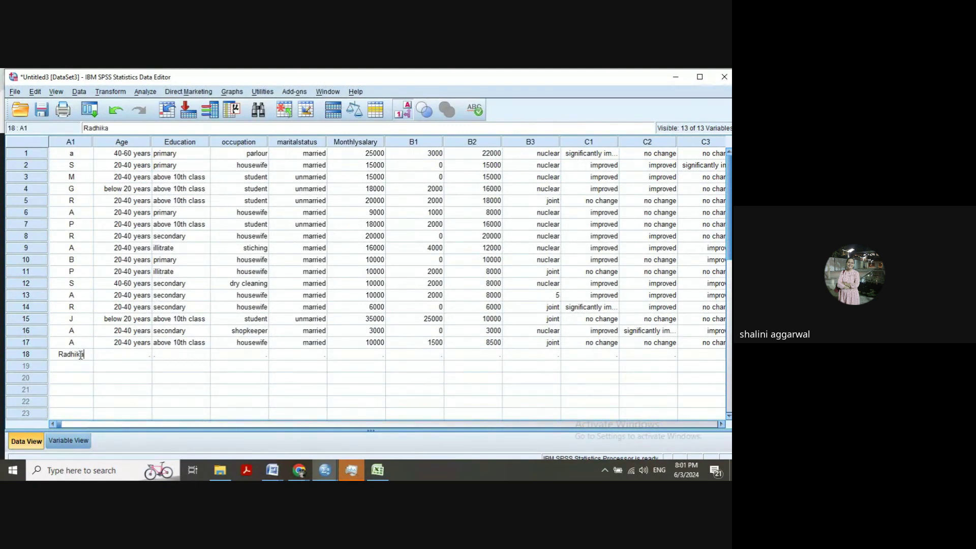
click(114, 358)
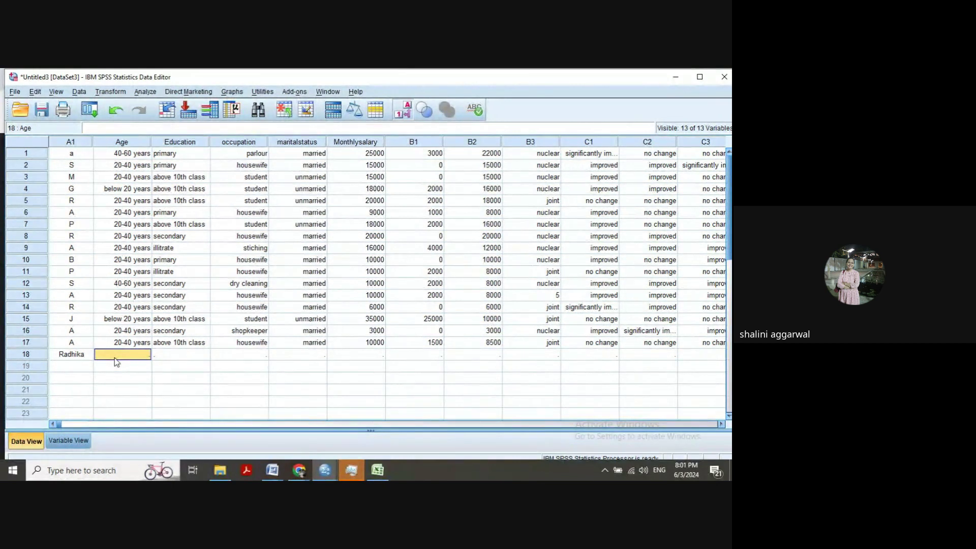
text(3)
Check the value labels defined for Education, and enter code 6 (post graduation) as the education of case 18.
click(165, 359)
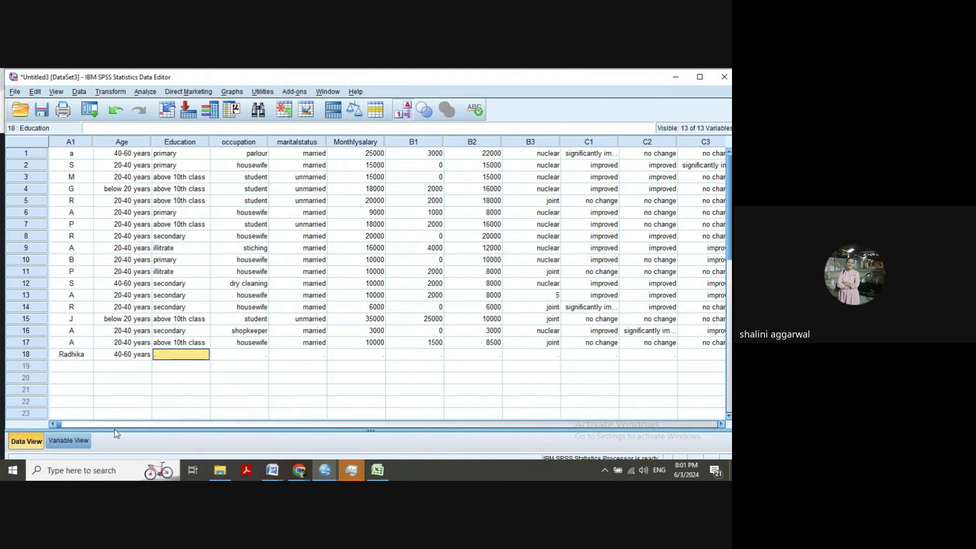
click(72, 446)
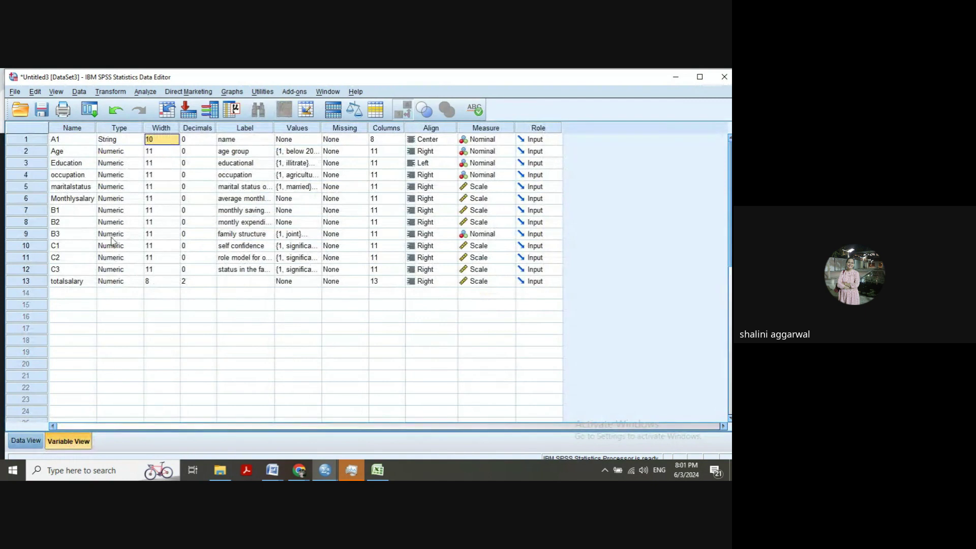
click(307, 168)
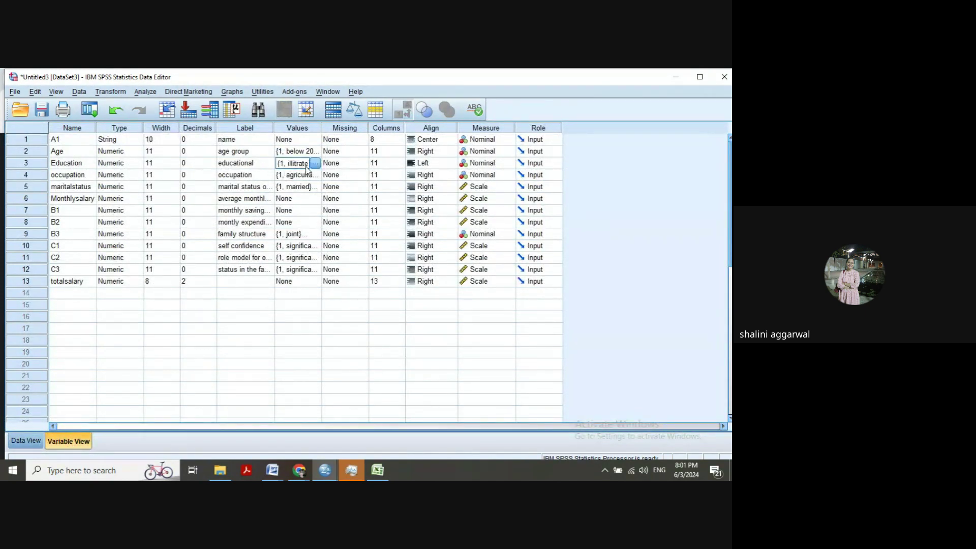
click(318, 164)
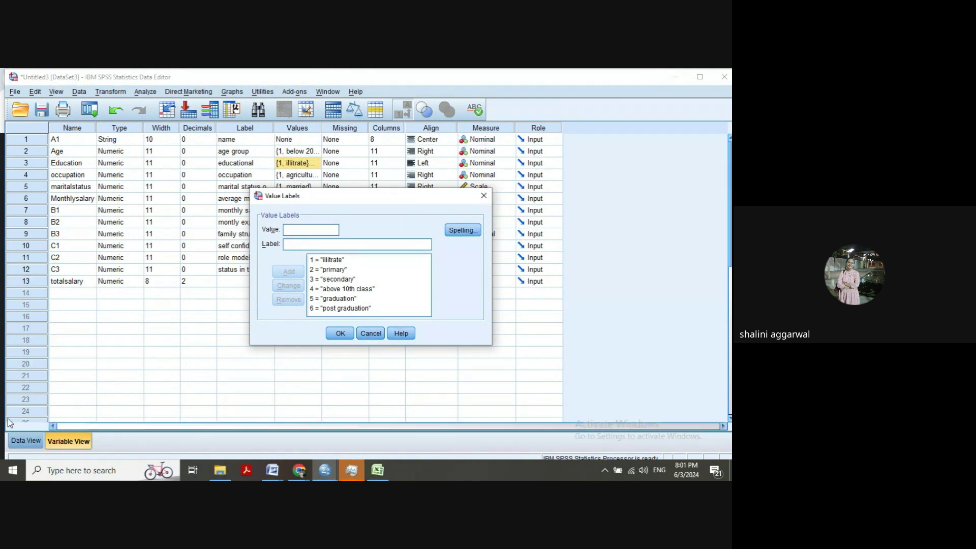
click(346, 334)
click(29, 442)
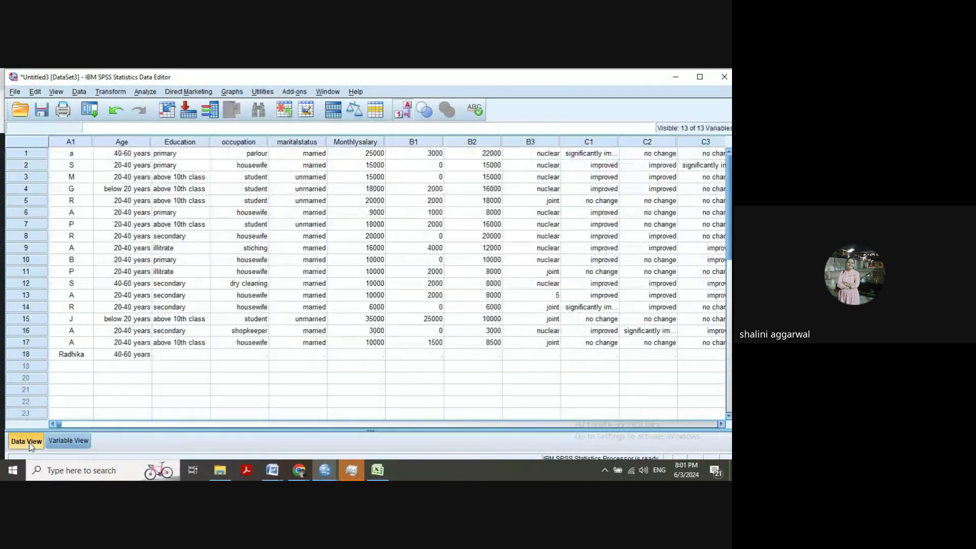
click(191, 355)
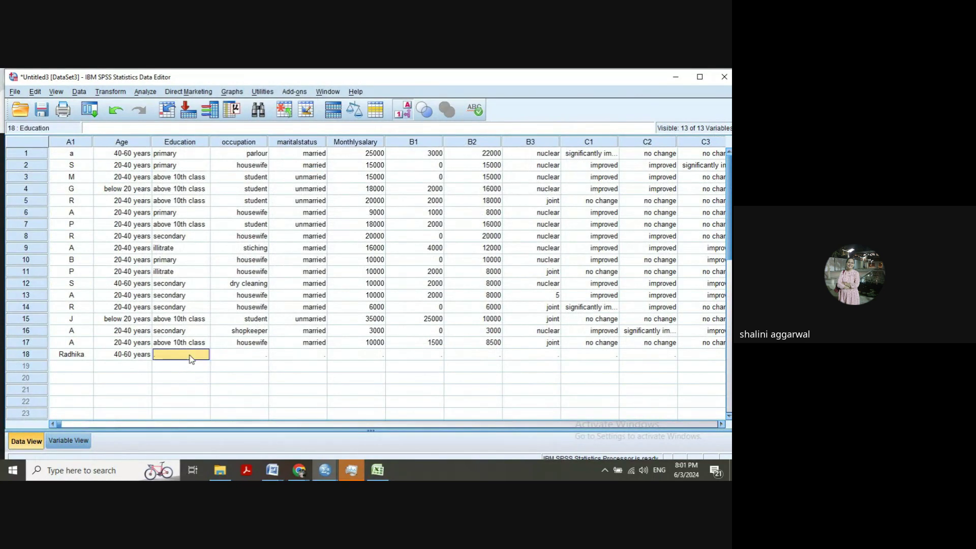
text(6)
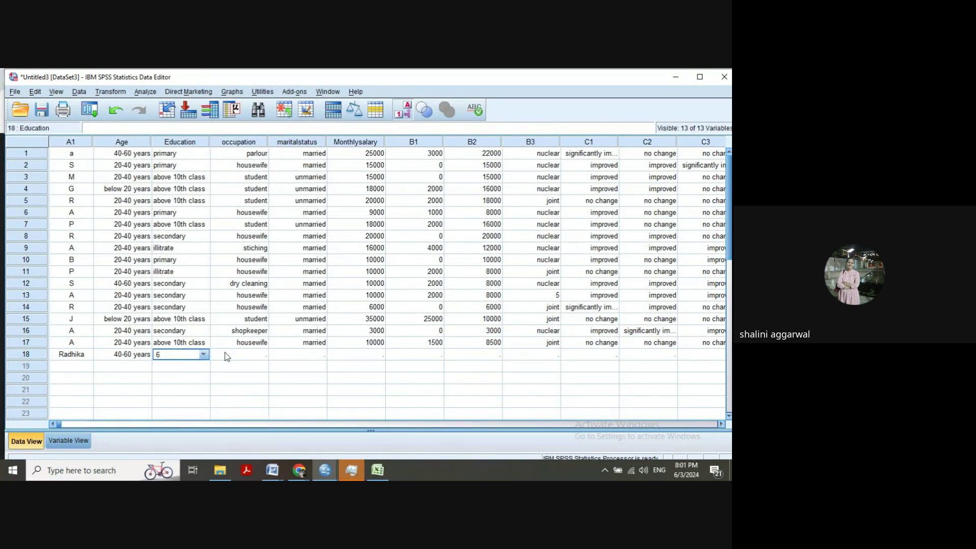
Set the occupation of case 18 to stiching and its marital status to married.
click(241, 355)
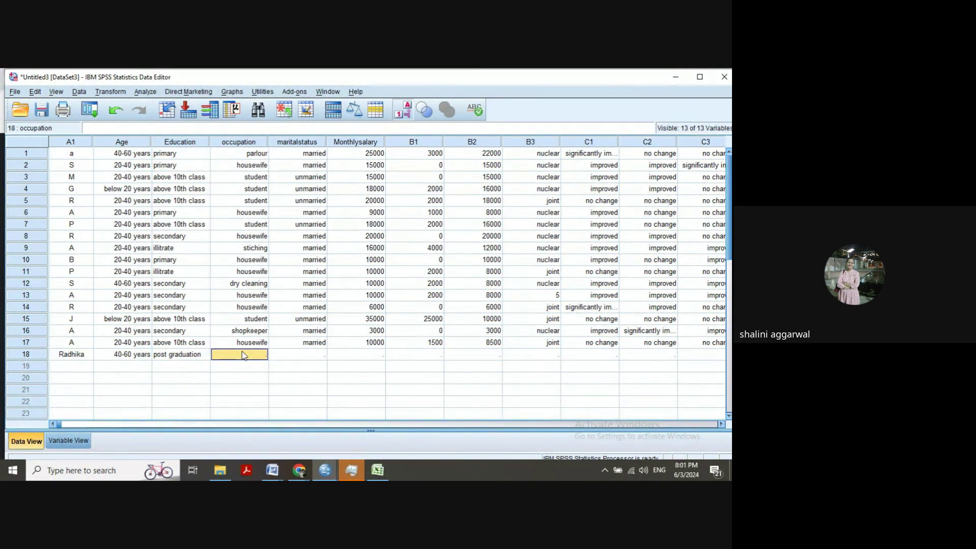
text(s)
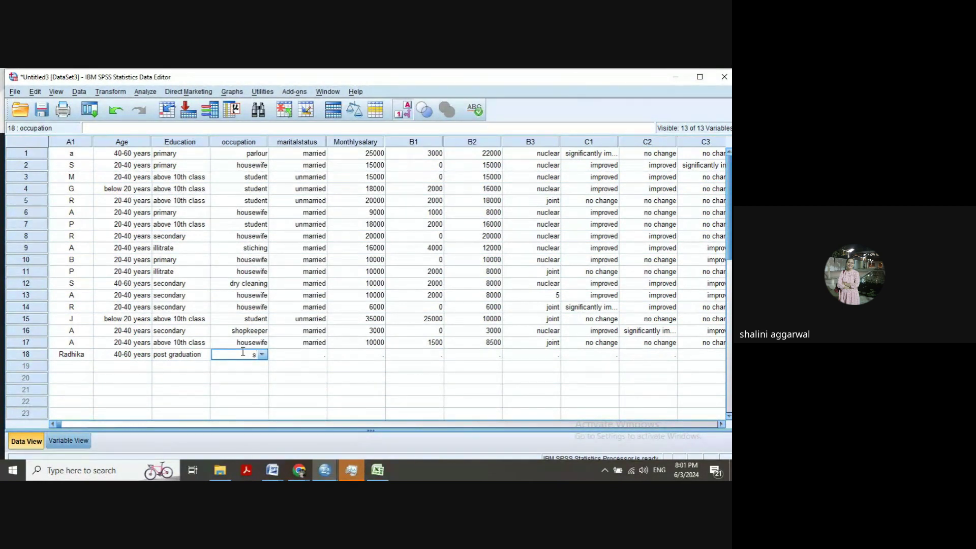
text(sttiching)
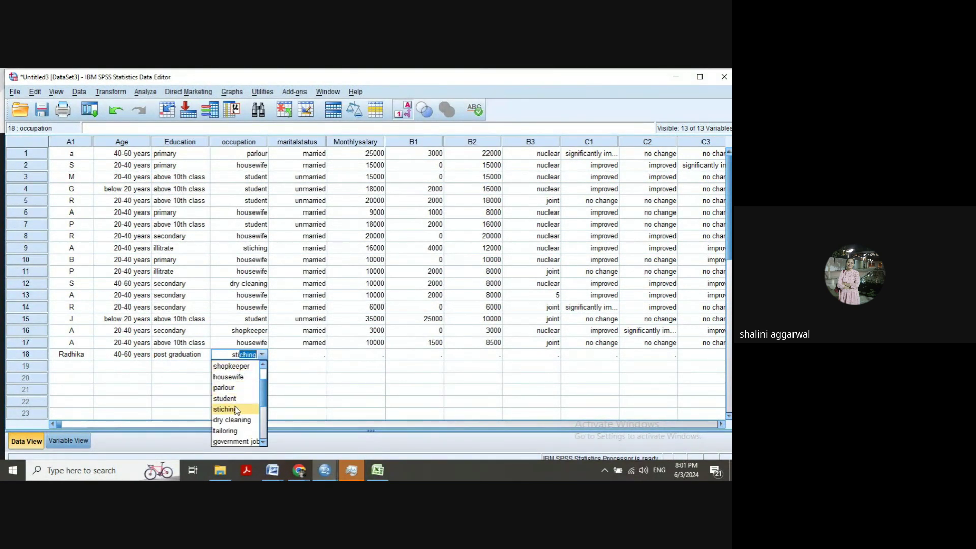
click(235, 409)
click(315, 356)
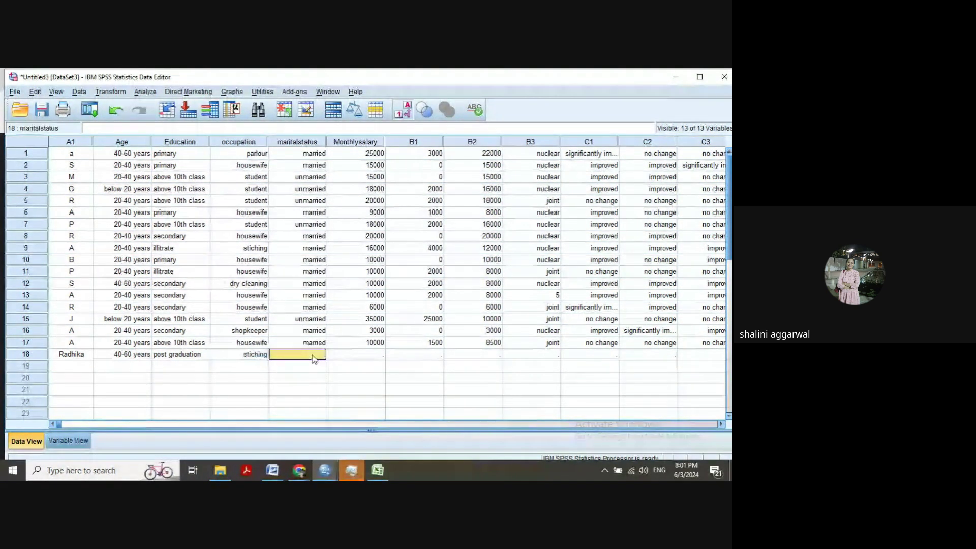
text(mm)
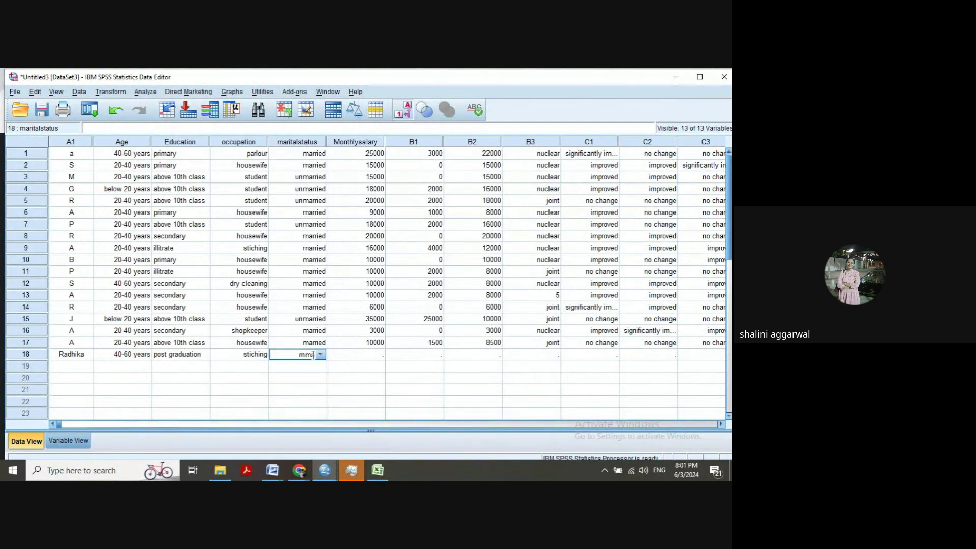
text(arried)
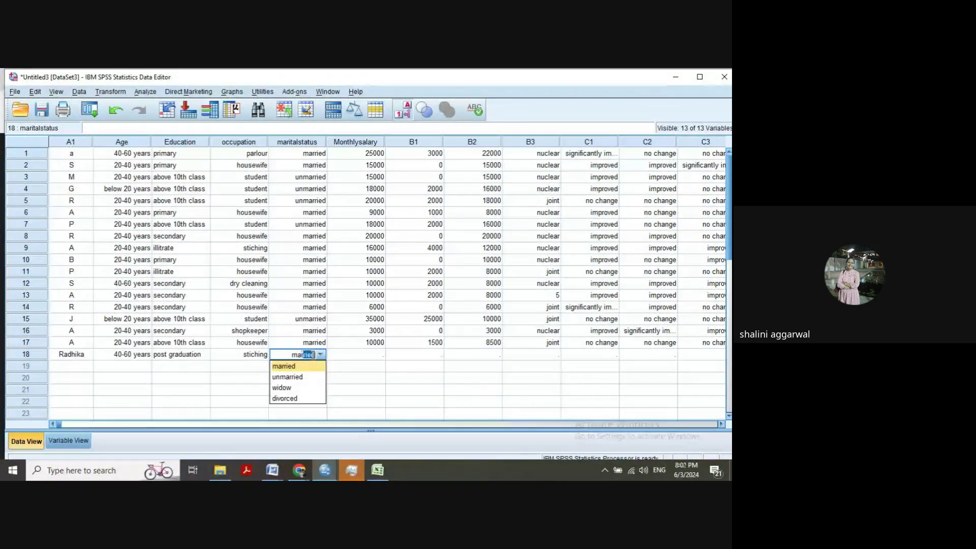
click(301, 367)
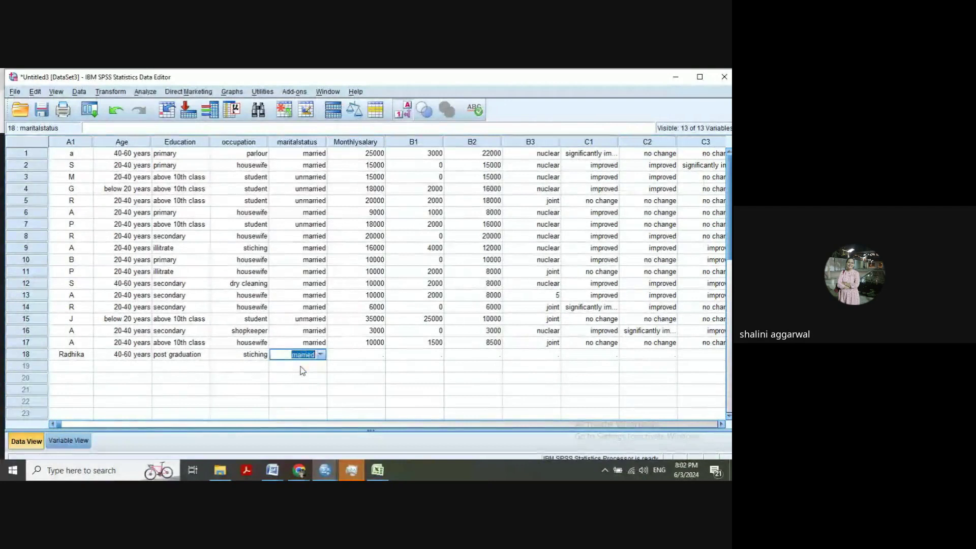
Enter 50000 as the Monthlysalary of case 18.
click(365, 355)
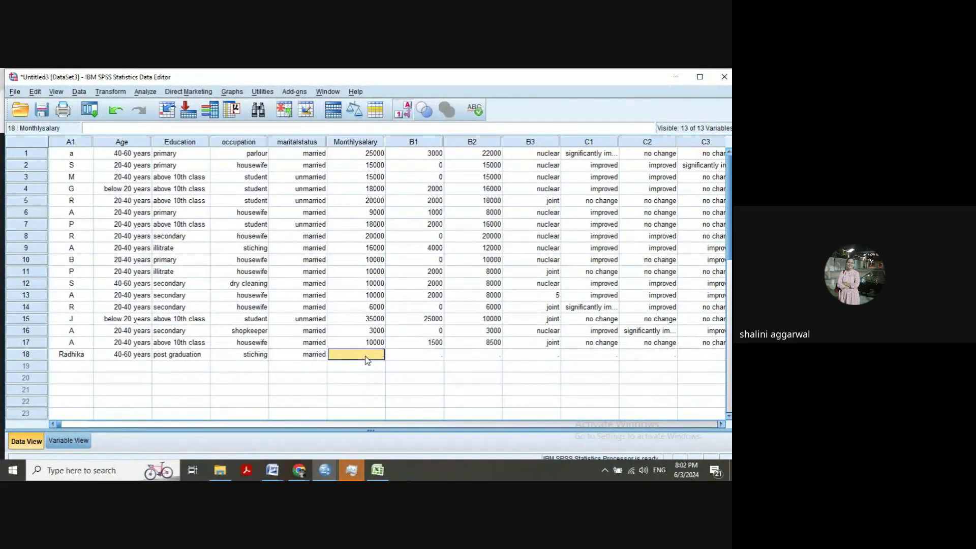
text(500)
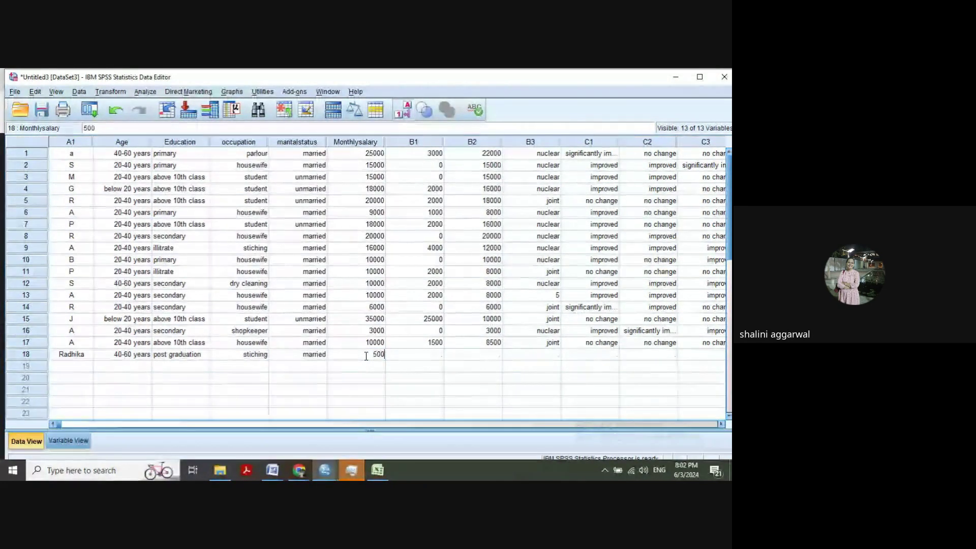
text(00)
Check the label of variable B1 in the variable definitions, and enter 10000 for B1 in case 18.
click(430, 359)
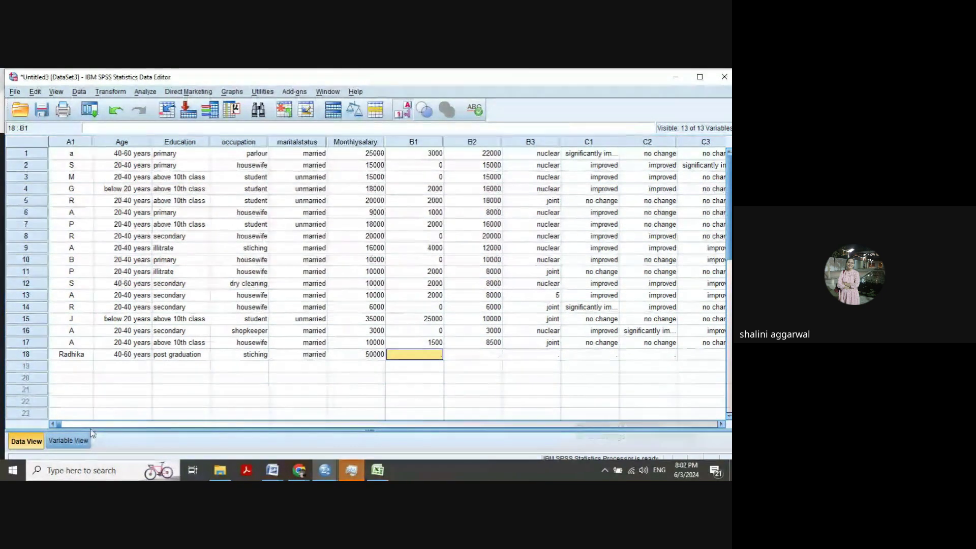
click(74, 441)
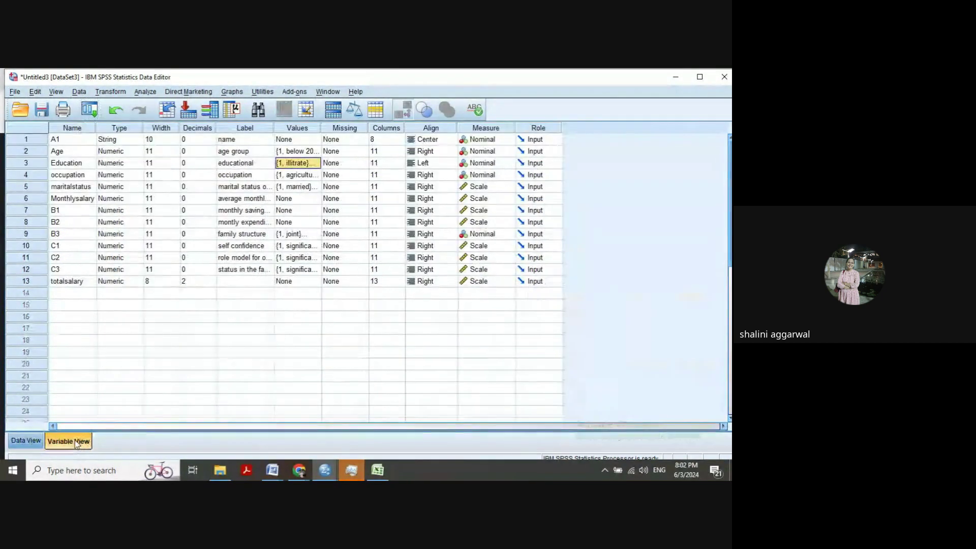
click(235, 211)
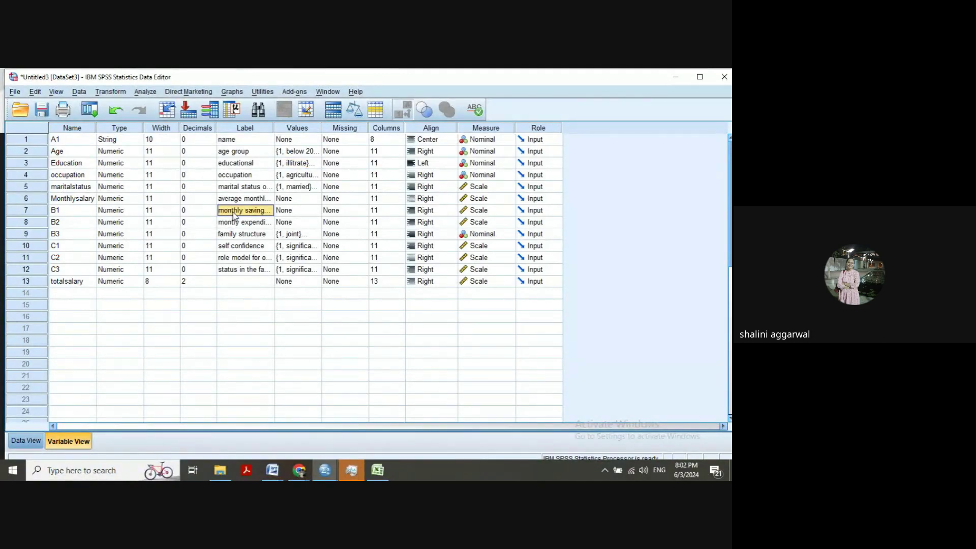
click(36, 440)
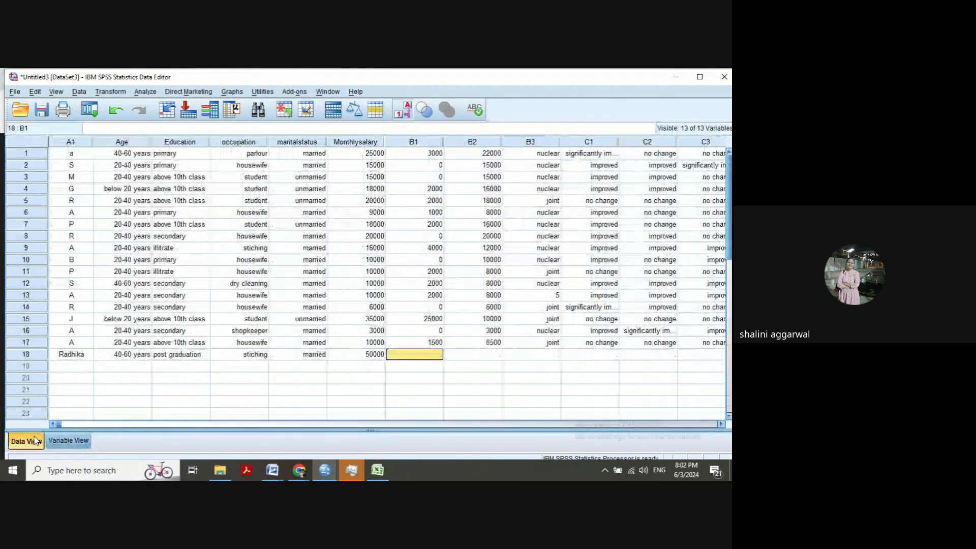
text(10000)
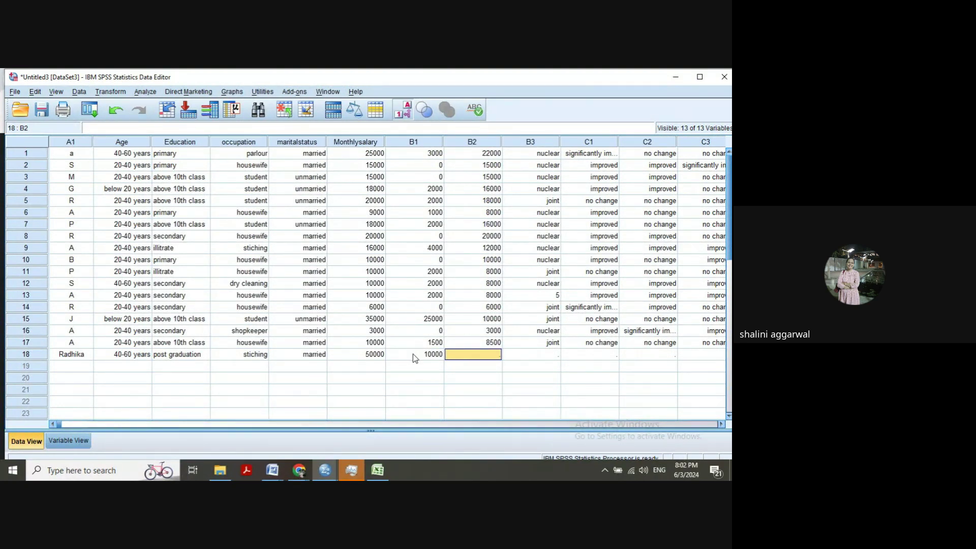
Enter 25000 for B2 and joint for the family structure variable B3 in case 18.
text(1)
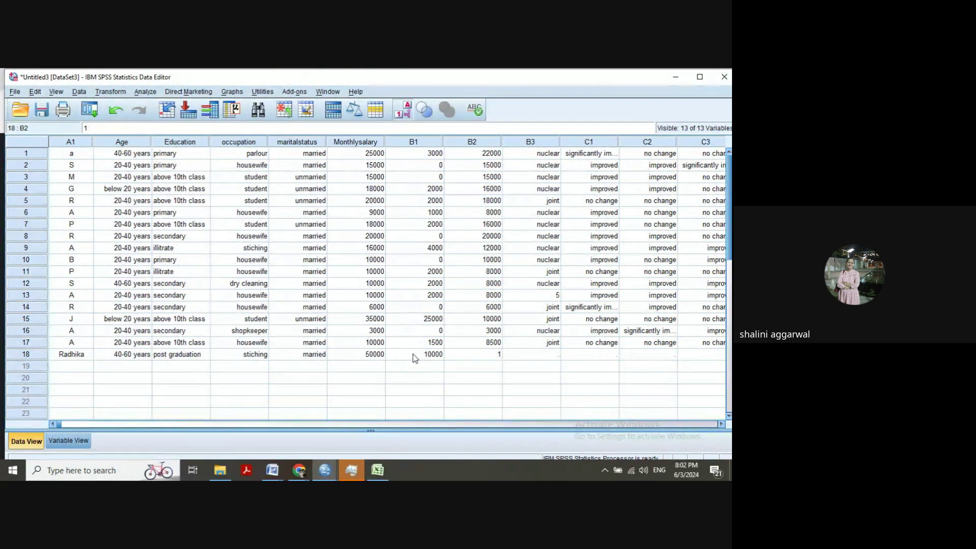
text(000)
key(BackSpace)
key(BackSpace)
key(BackSpace)
key(BackSpace)
text(25000)
click(531, 356)
text(joint)
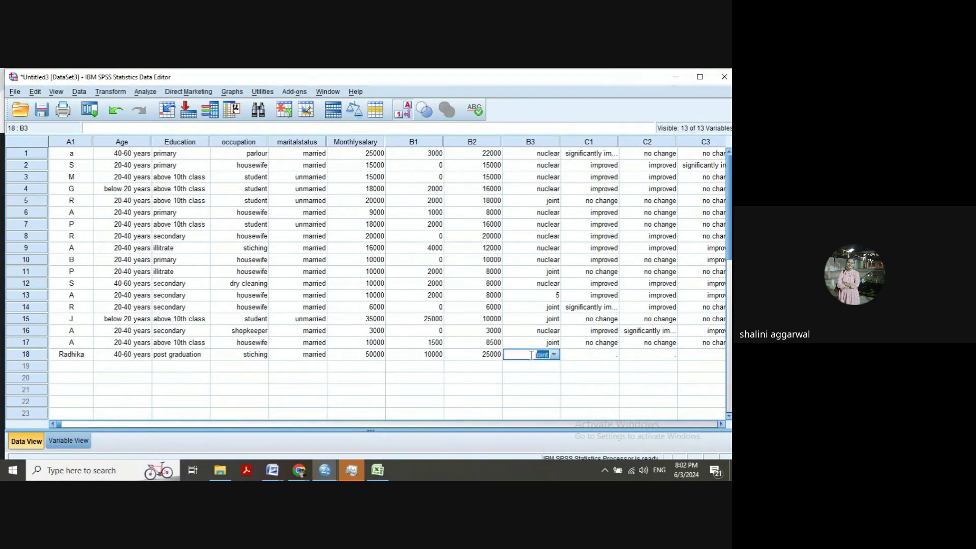
Check the definition of variable C1, and enter code 5 (significantly deteriorated) for C1 in case 18.
click(605, 357)
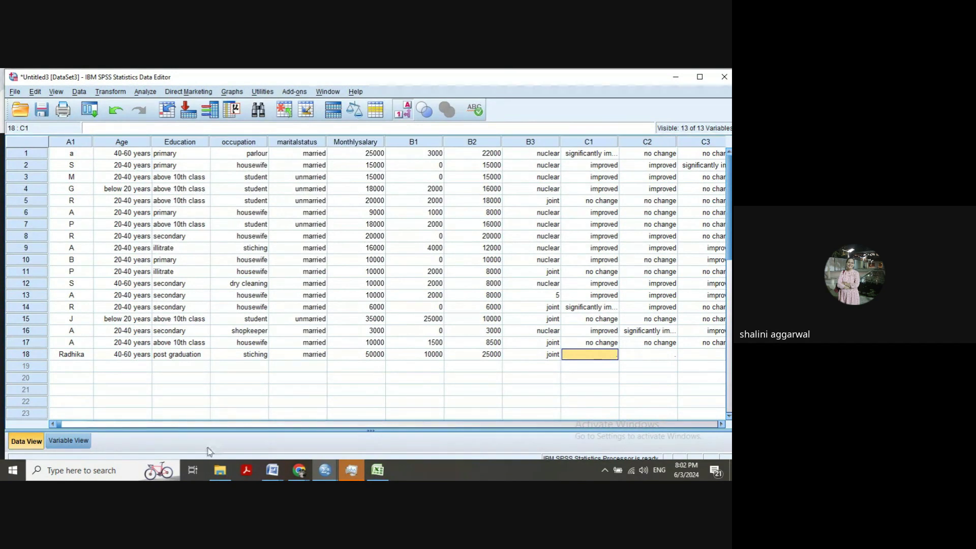
click(83, 441)
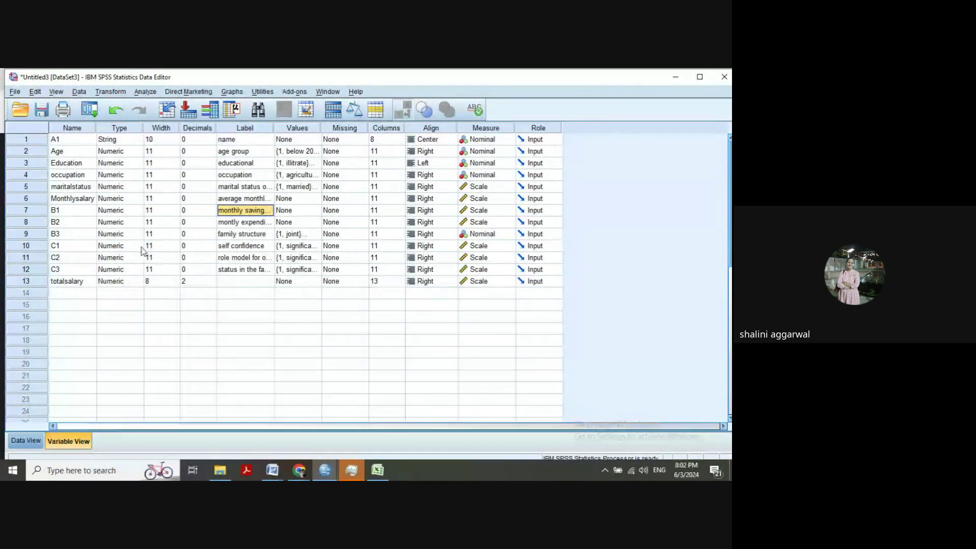
click(299, 247)
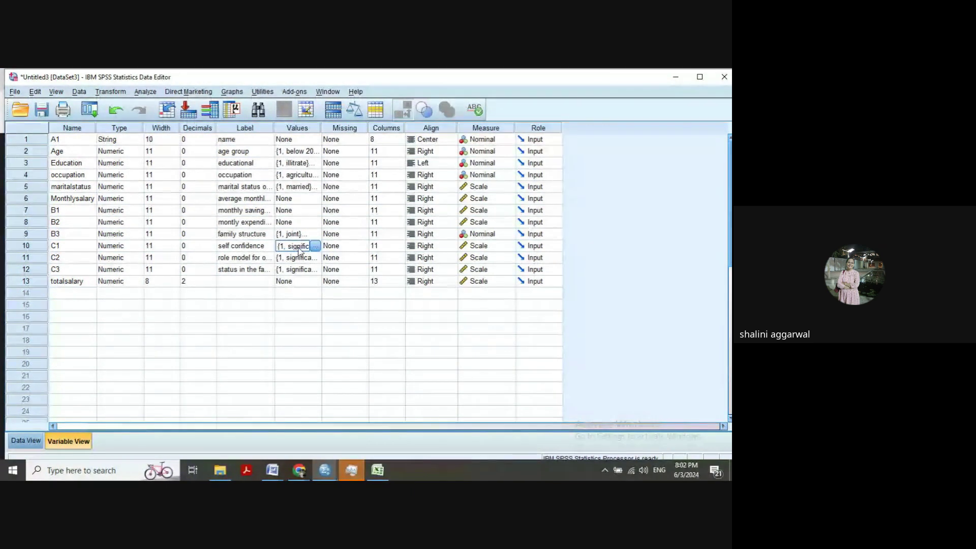
click(32, 442)
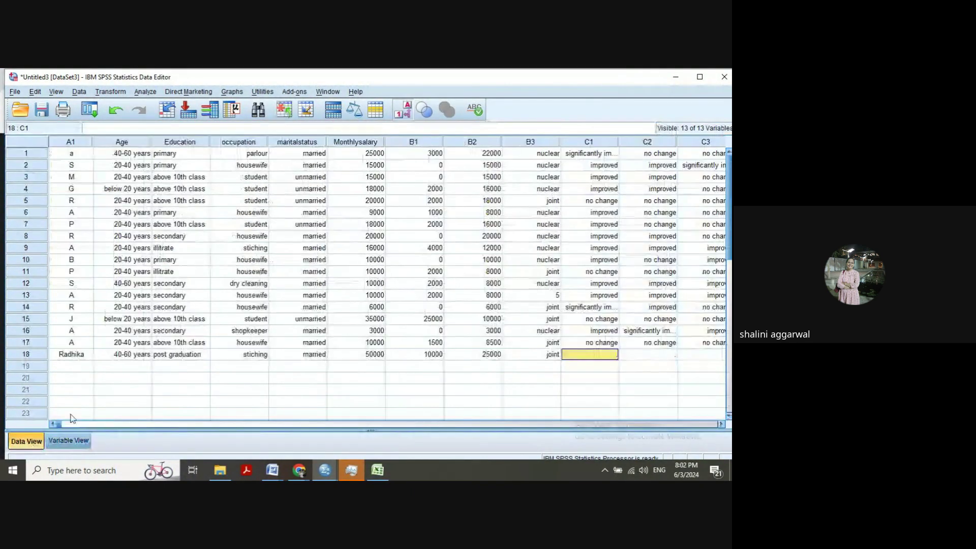
click(594, 355)
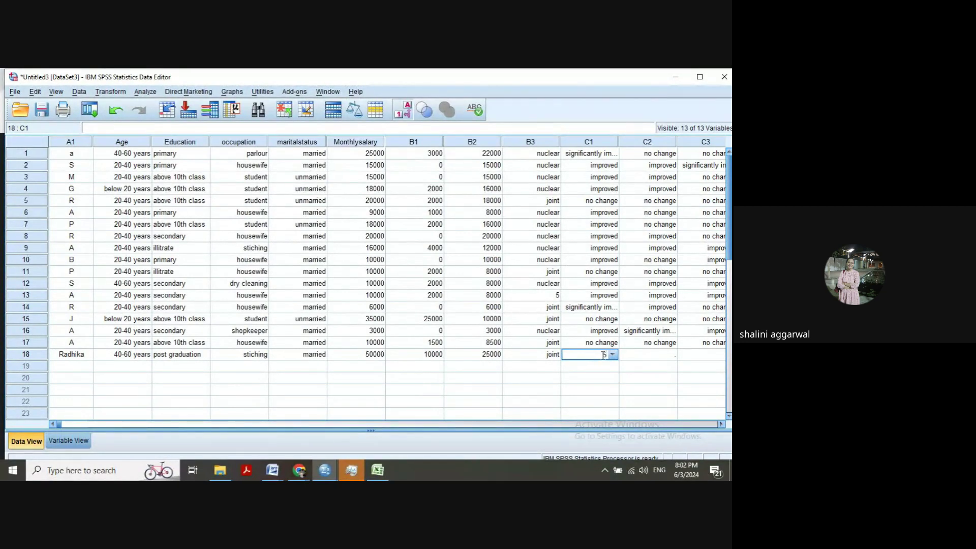
text(5)
click(650, 356)
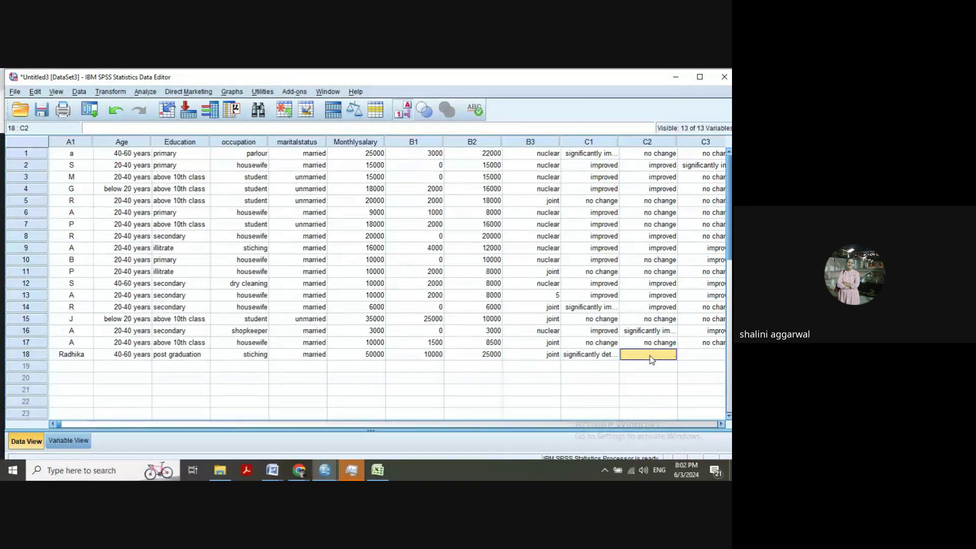
Switch the data display from value labels to numeric codes and back to compare the C1 entry of case 18.
click(609, 357)
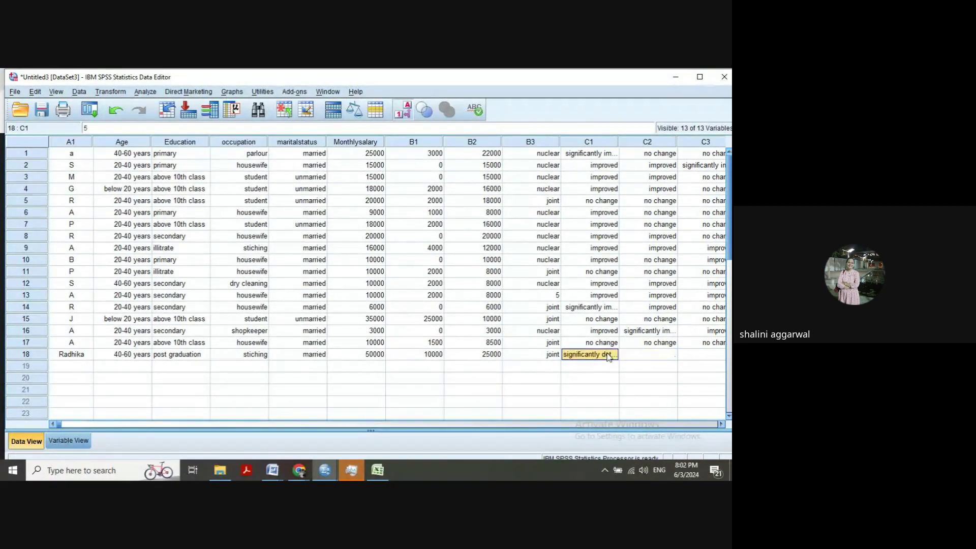
click(659, 359)
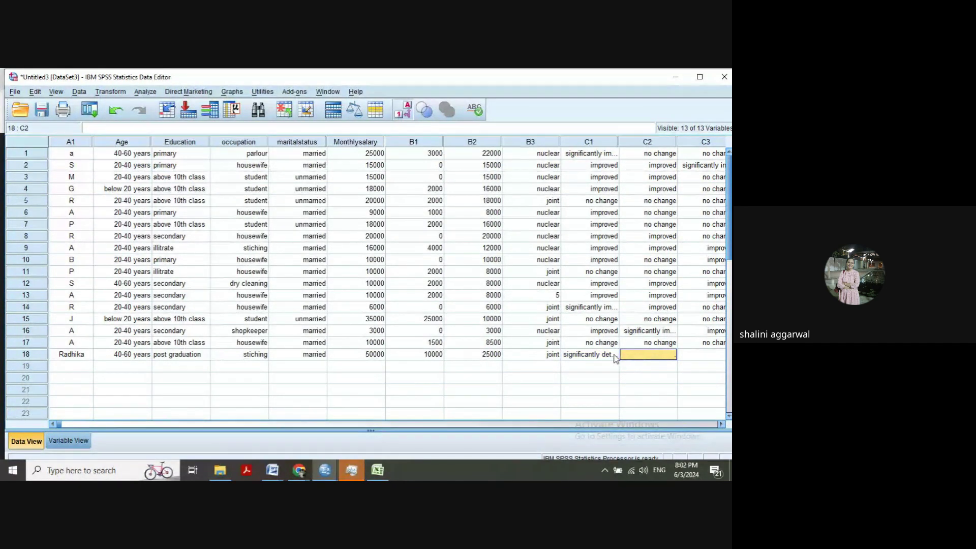
click(402, 114)
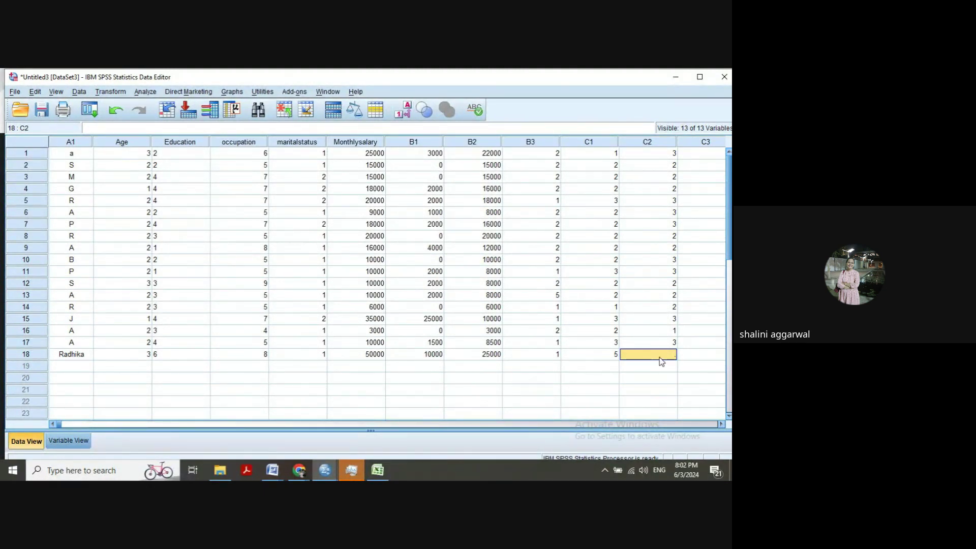
click(404, 110)
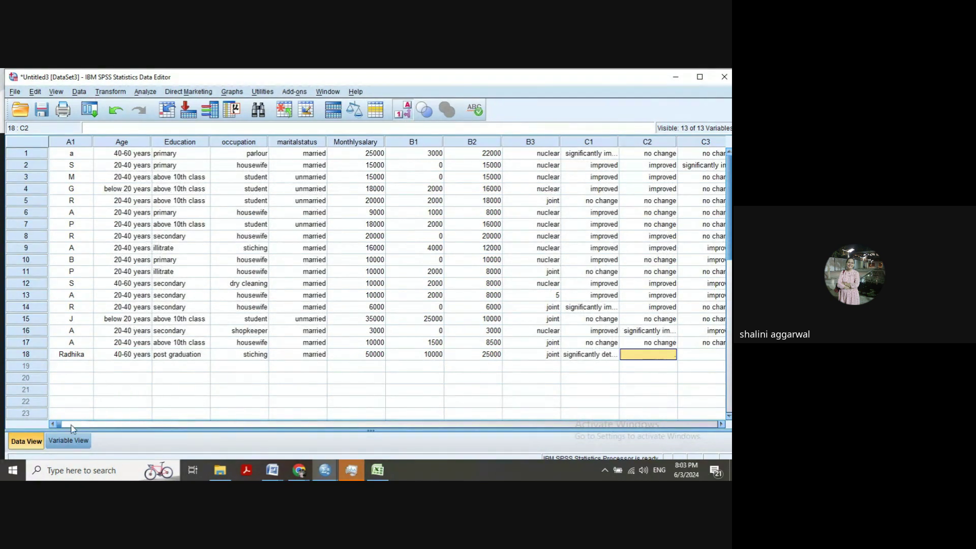
Review the value labels of variable C2, and enter code 1 (significantly improved) for C2 in case 18.
click(68, 440)
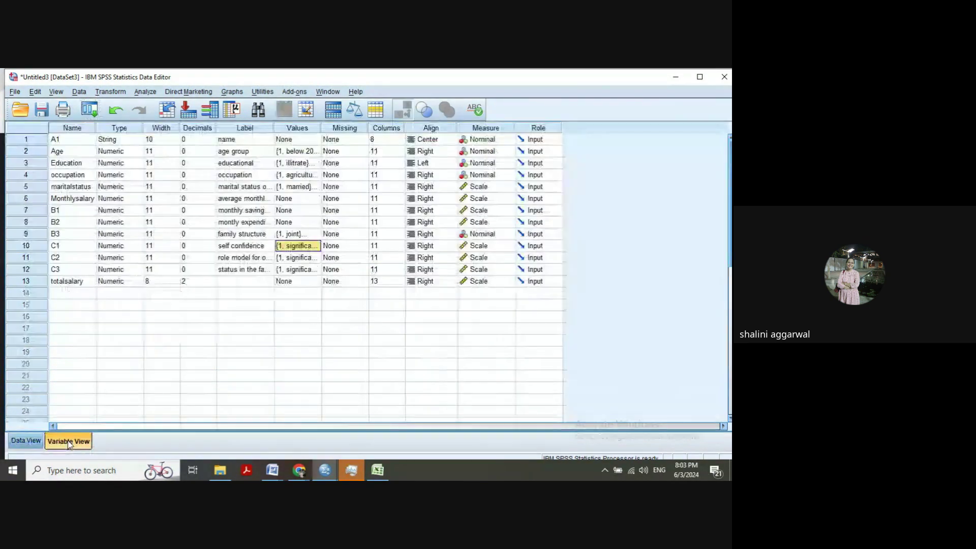
click(320, 258)
click(317, 257)
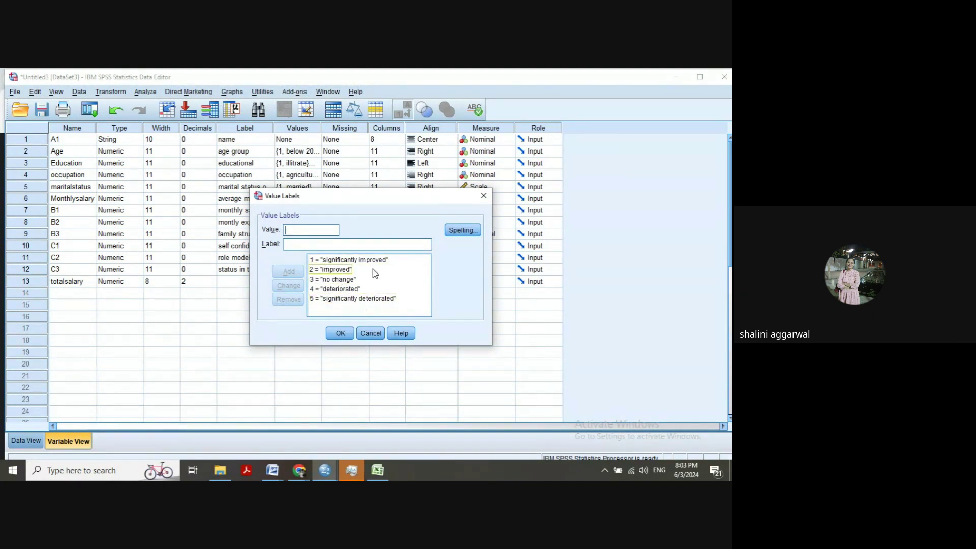
click(484, 196)
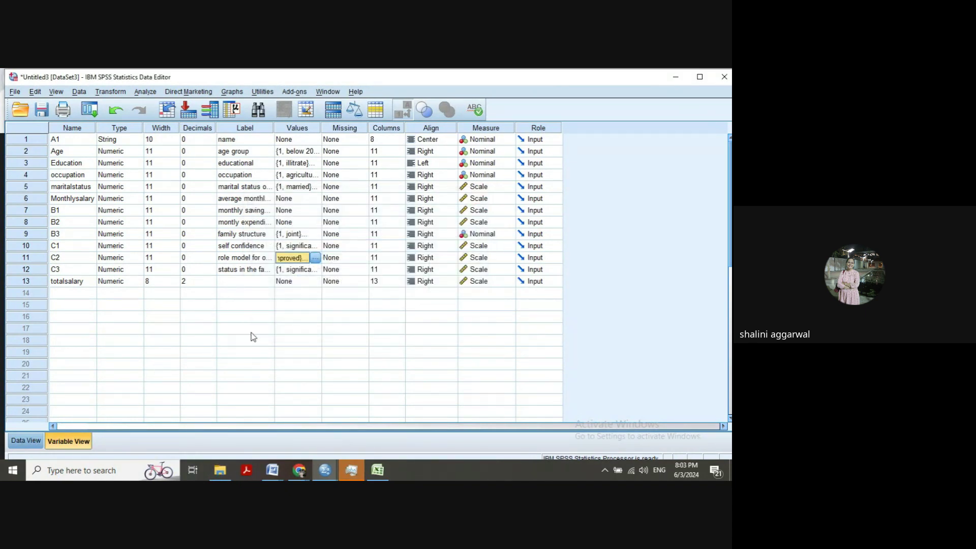
click(26, 440)
click(637, 354)
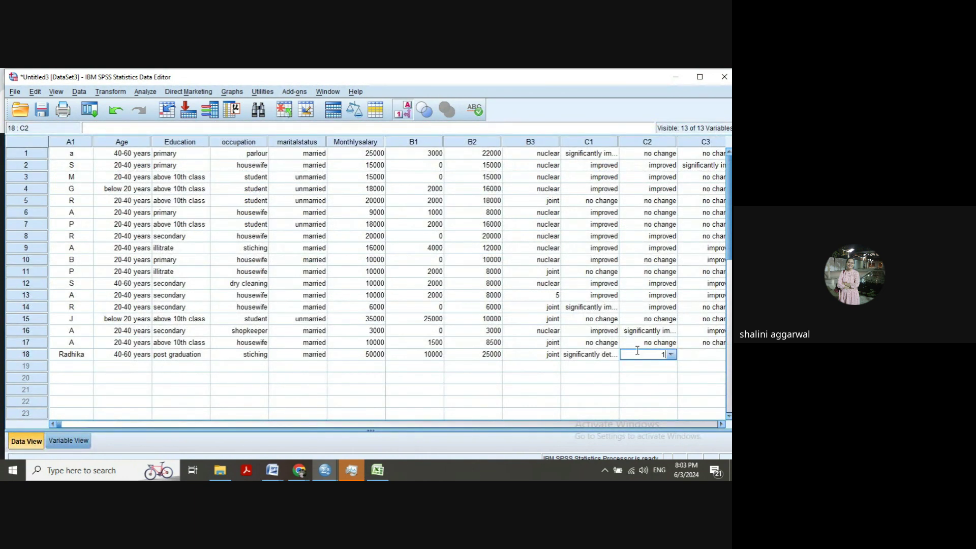
text(1)
key(Tab)
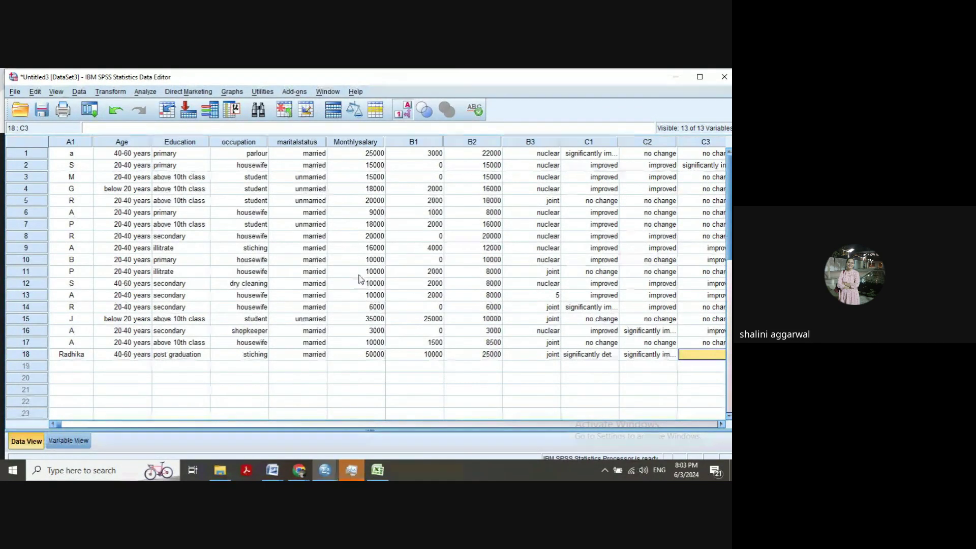
View the source responses in the Excel workbook, and return to the Untitled3 dataset in SPSS at the empty case 19.
click(379, 470)
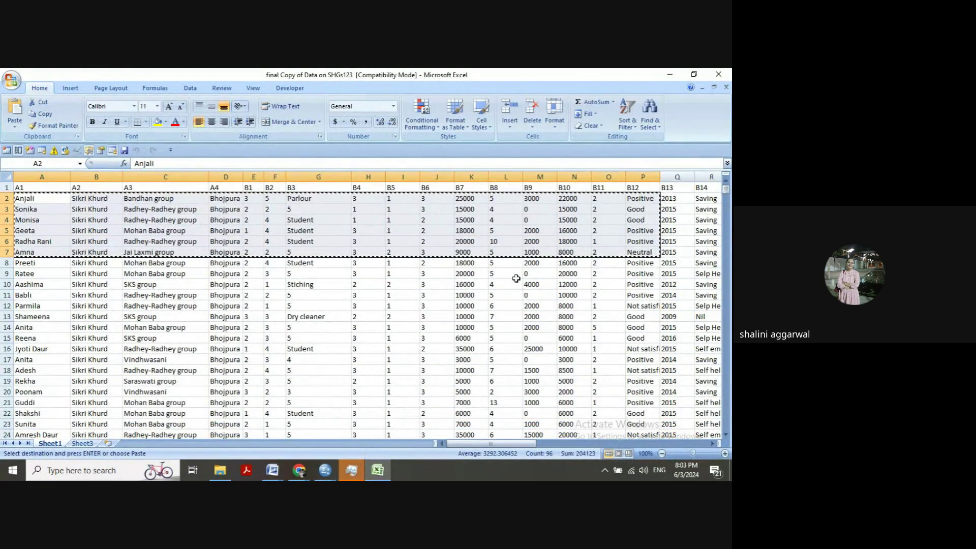
mouse_move(332, 470)
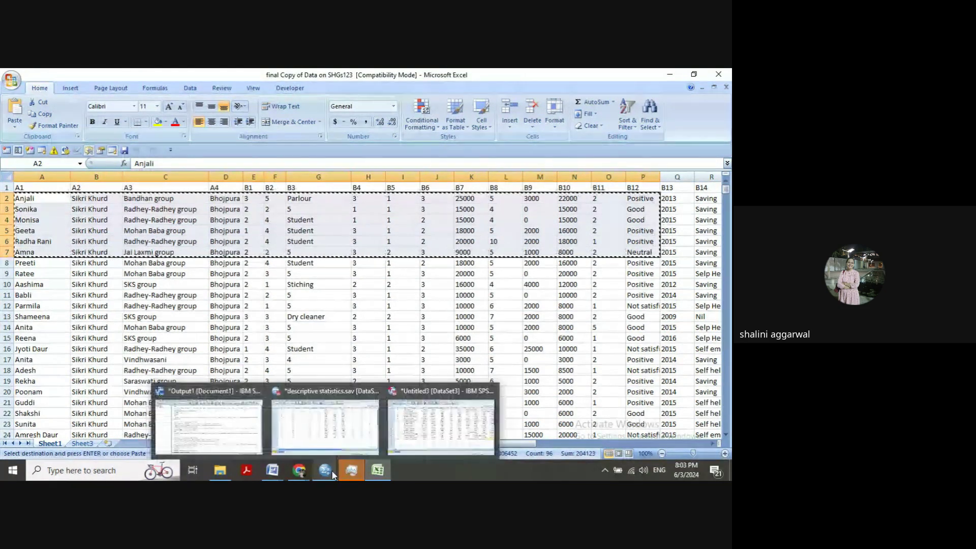
click(411, 428)
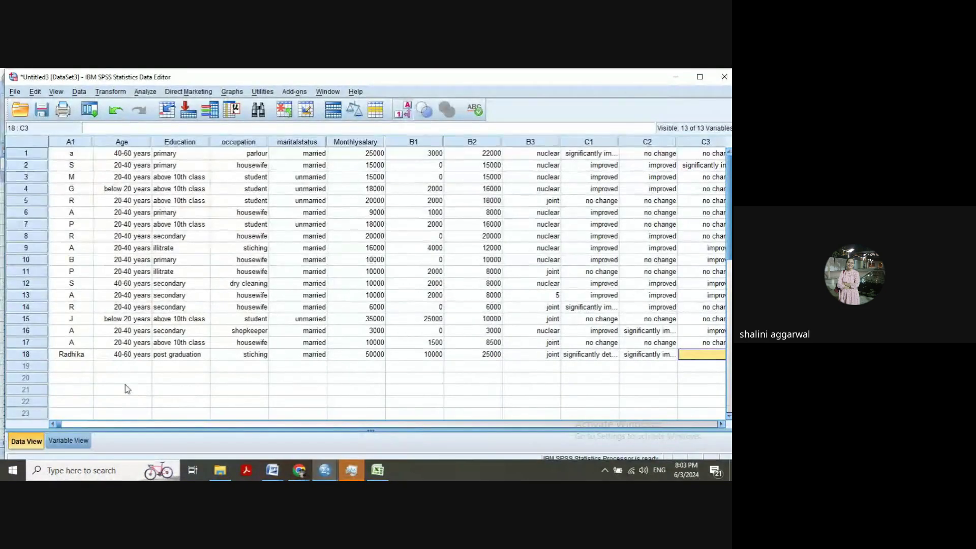
click(65, 370)
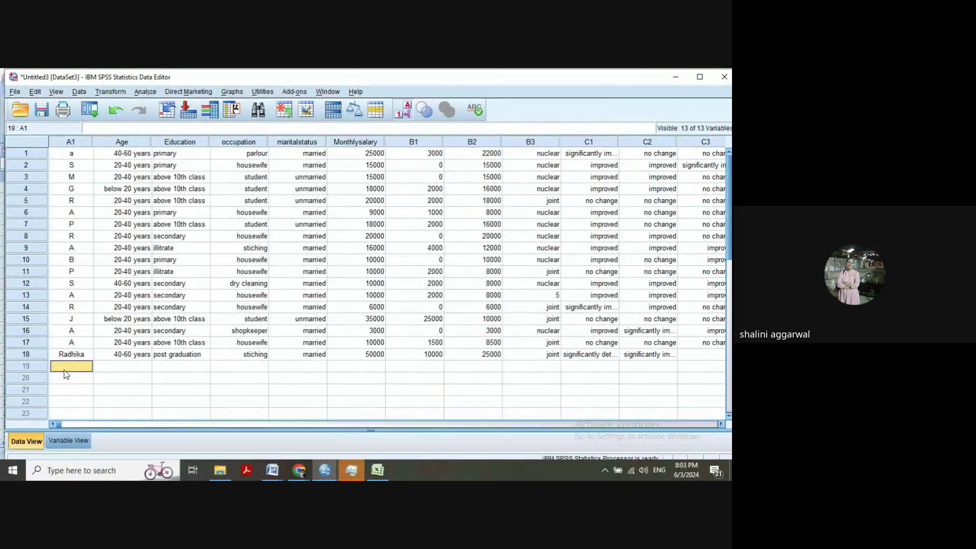
click(68, 441)
click(27, 442)
Switch to the Google Meet call to check on the participants, and return to the Untitled3 dataset in SPSS.
click(299, 470)
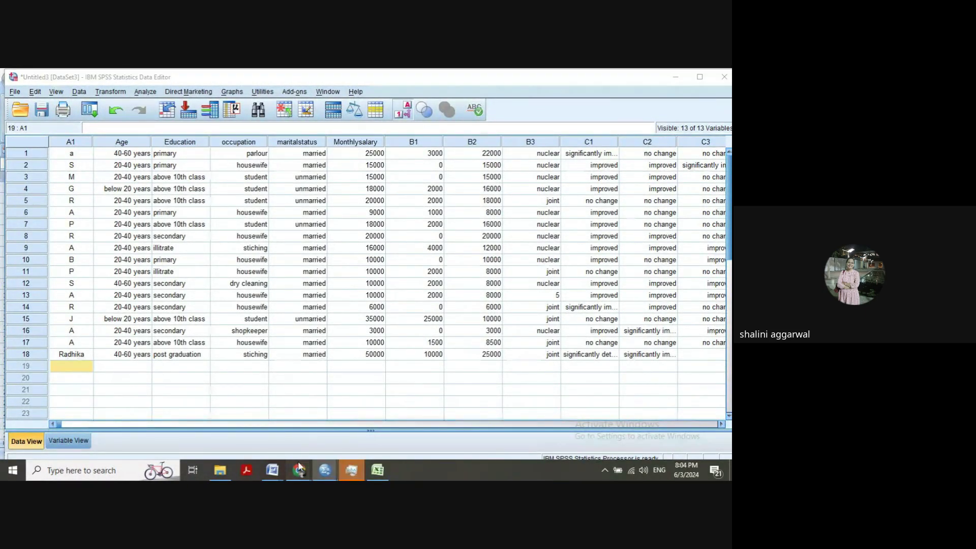
click(248, 430)
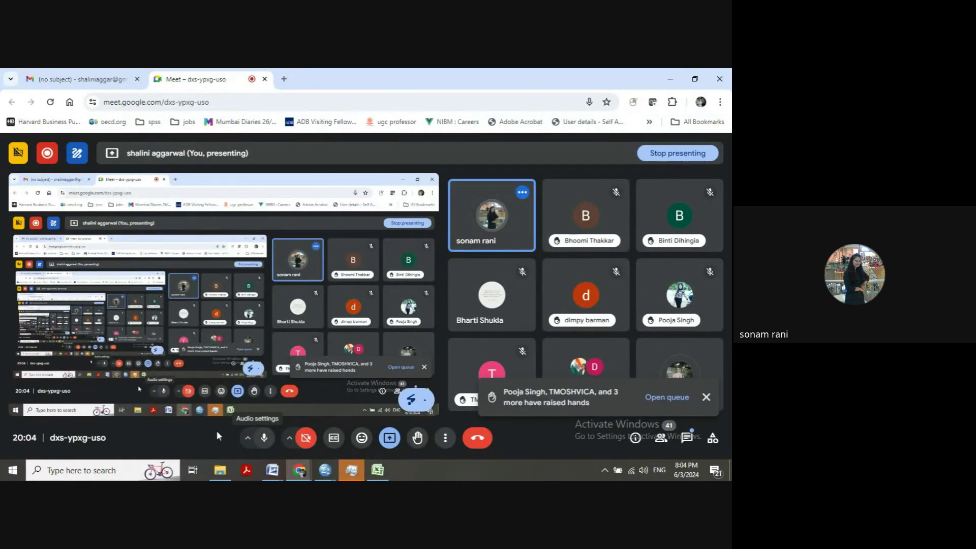
mouse_move(327, 472)
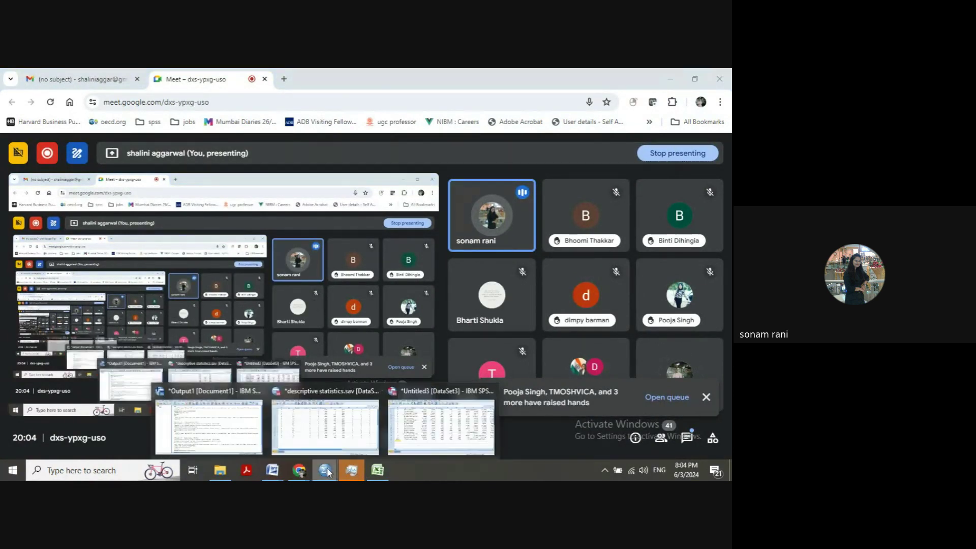
click(440, 426)
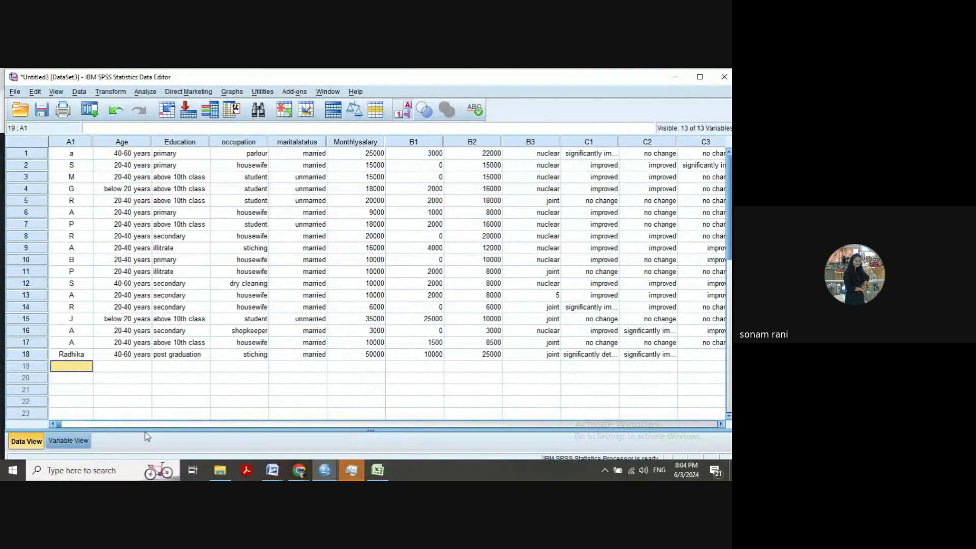
Set the measurement level of variables C1, C2 and C3 to Ordinal in the variable definitions.
click(82, 440)
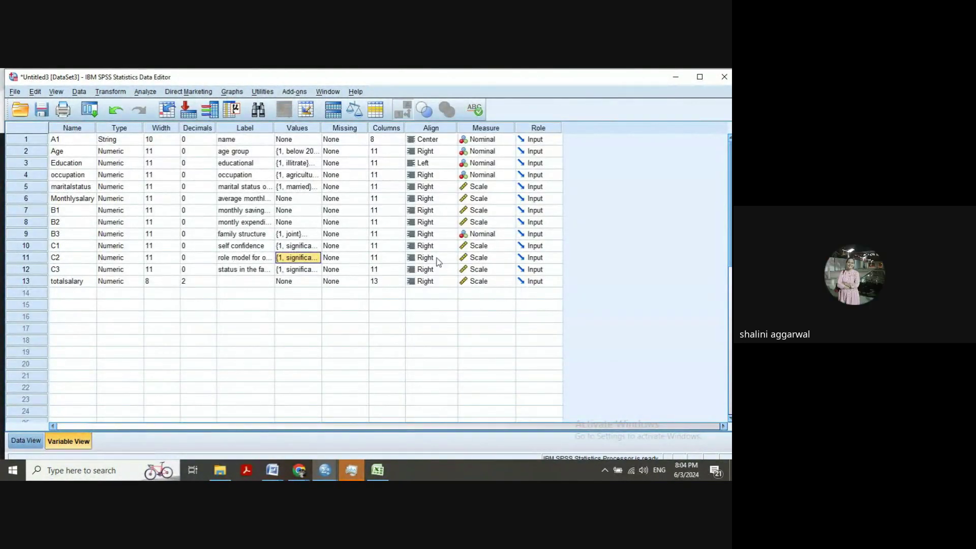
click(498, 246)
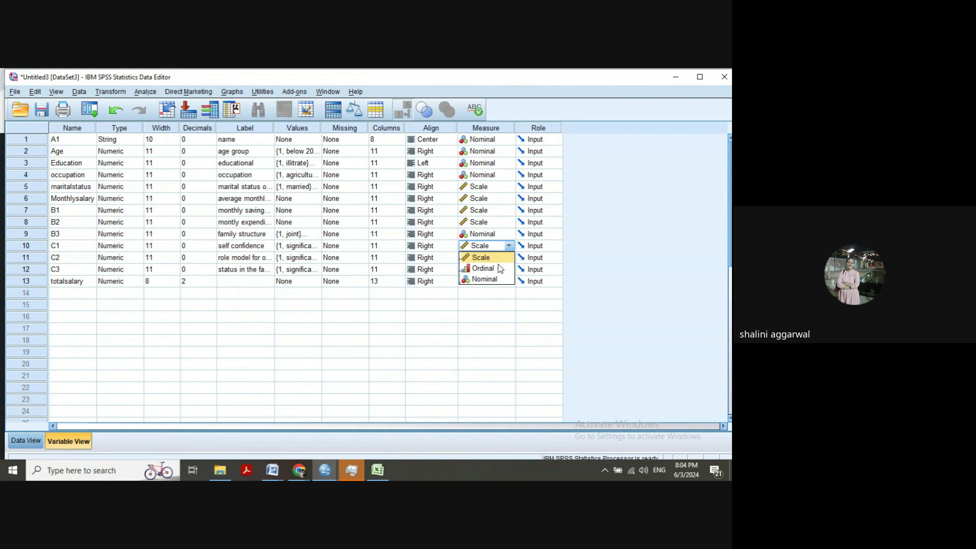
click(498, 269)
click(505, 259)
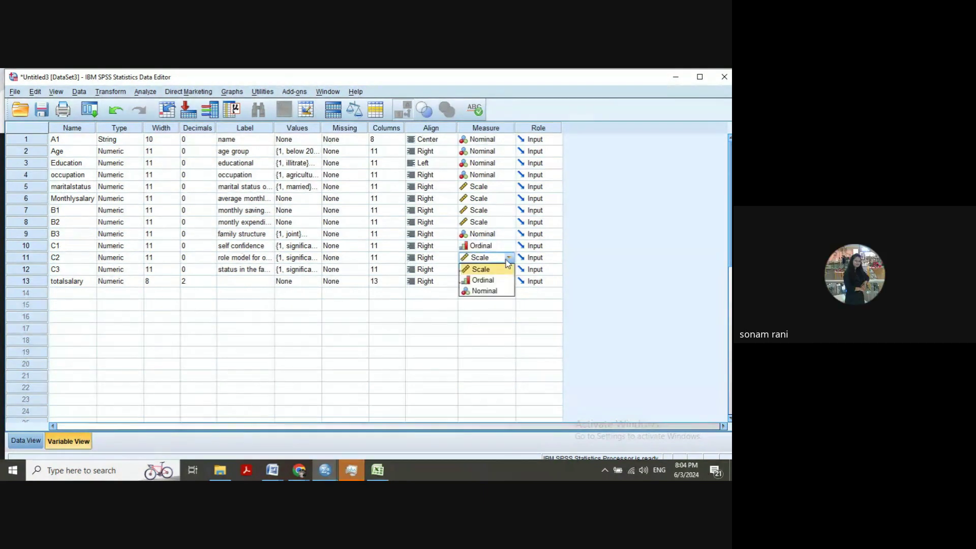
click(500, 279)
click(508, 269)
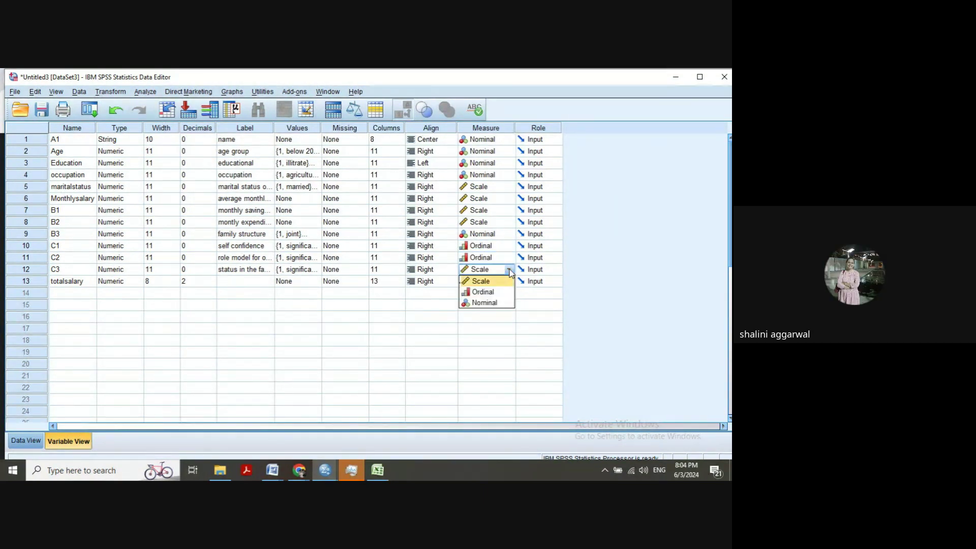
click(505, 294)
Try Ordinal as the measurement level of totalsalary, and set it back to Scale.
click(509, 281)
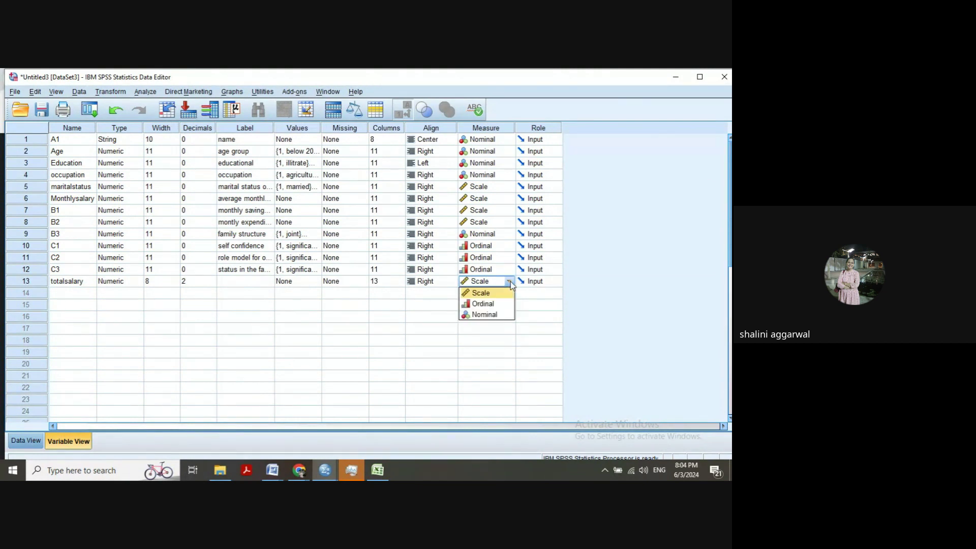
click(503, 305)
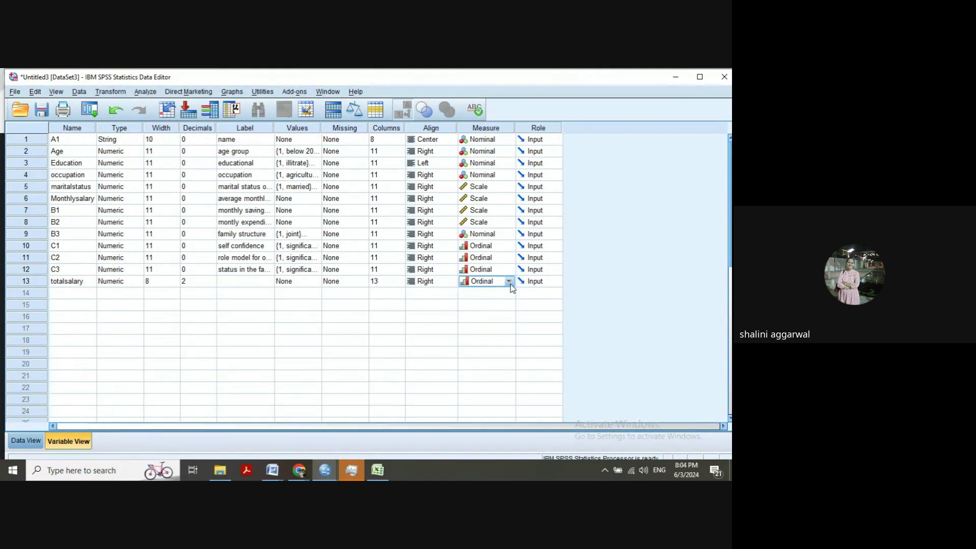
click(510, 282)
click(492, 291)
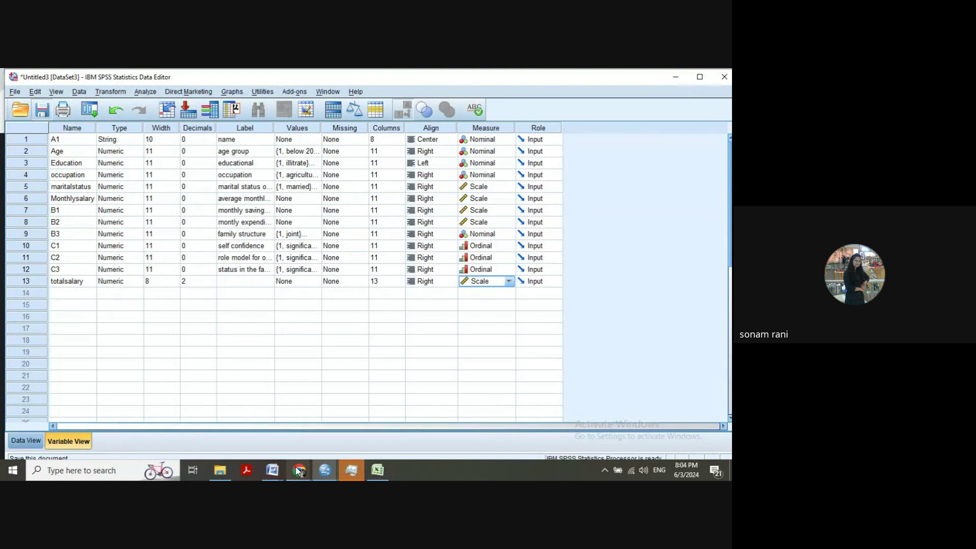
mouse_move(299, 470)
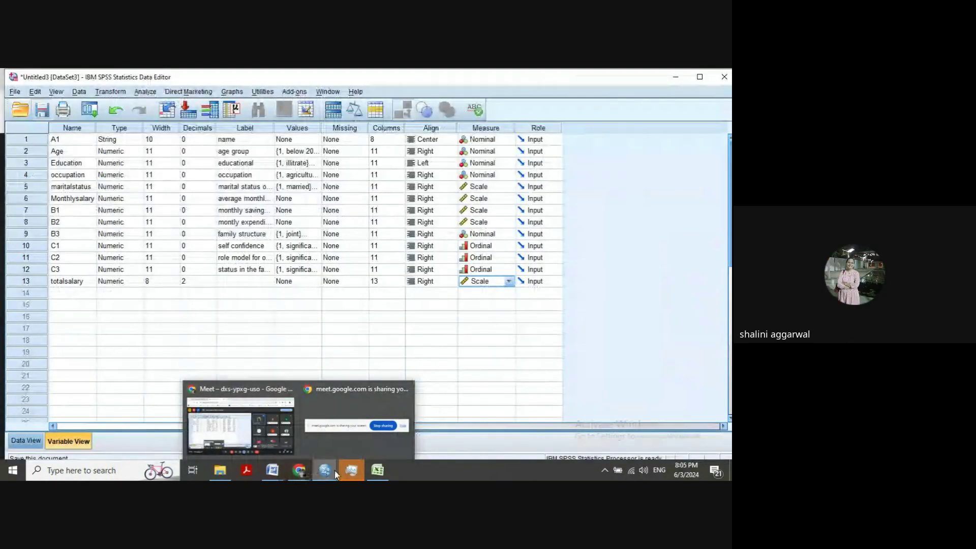
mouse_move(334, 471)
click(422, 441)
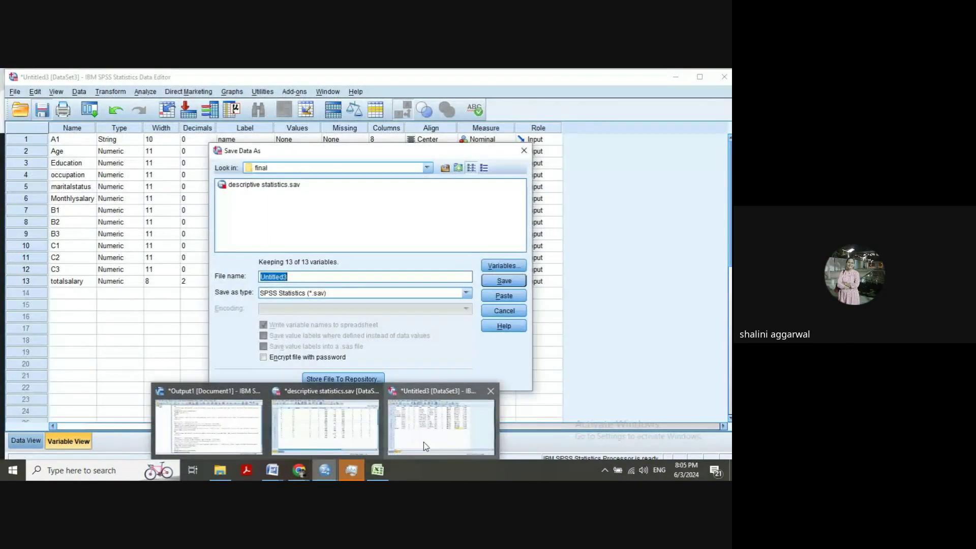
click(523, 151)
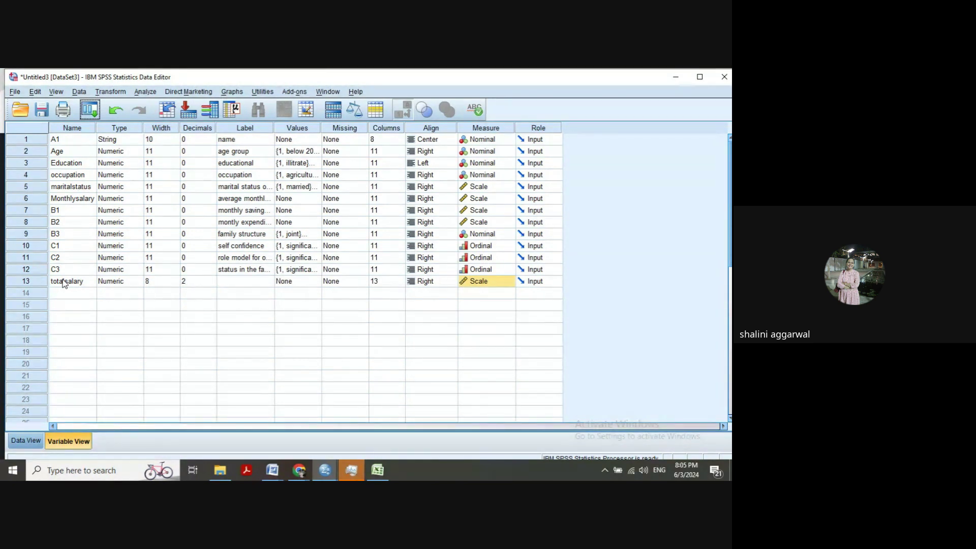
click(113, 94)
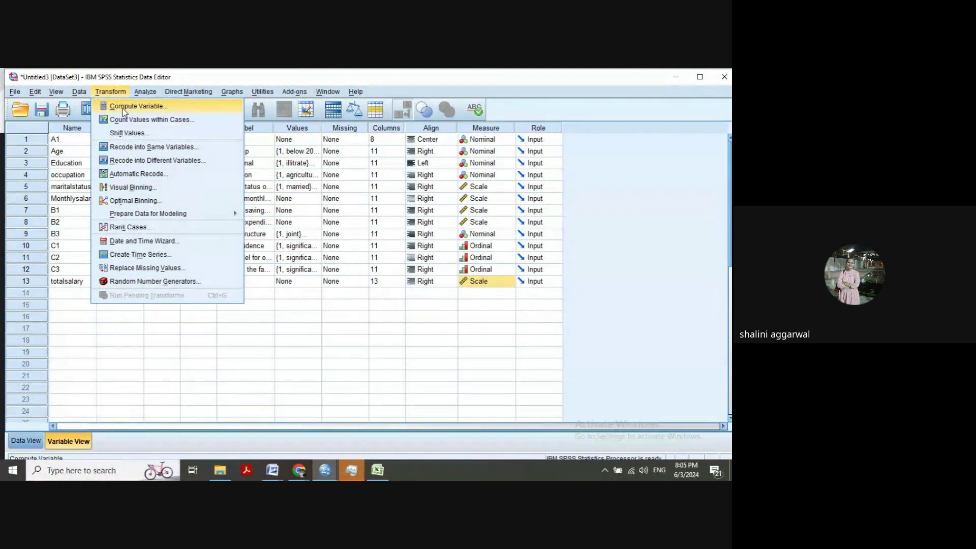
click(449, 419)
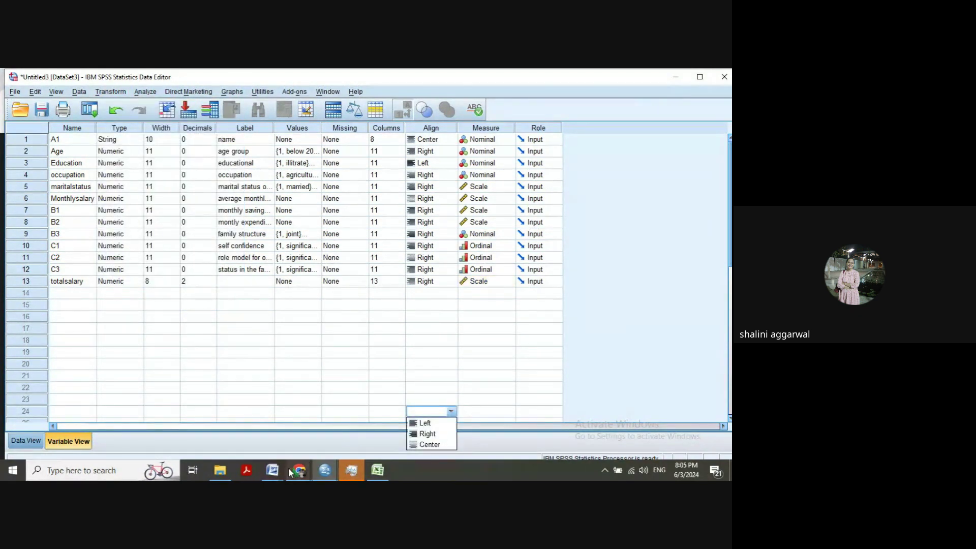
Switch to Document1 in Word and write "Total salary= expenditure + savings" on the line below Political empowerment.
click(272, 471)
click(156, 427)
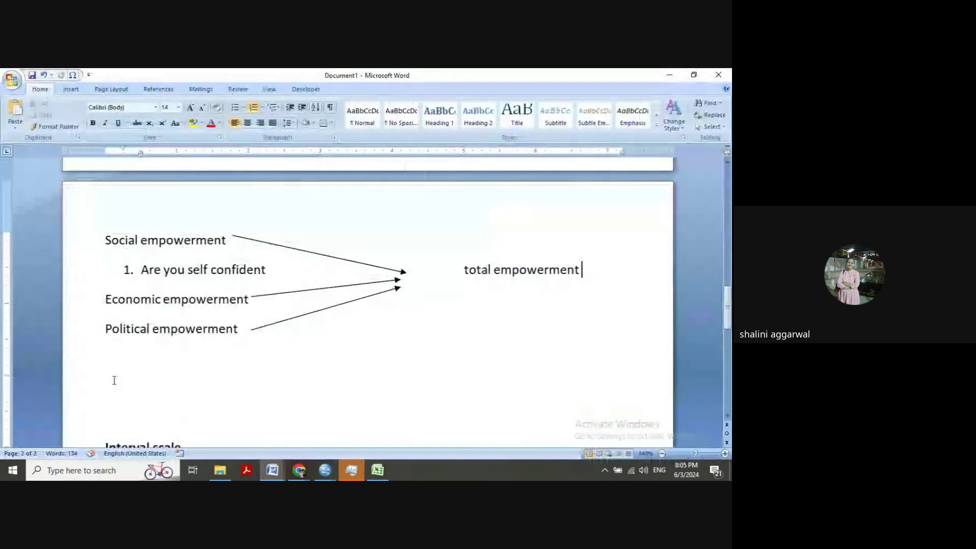
click(104, 372)
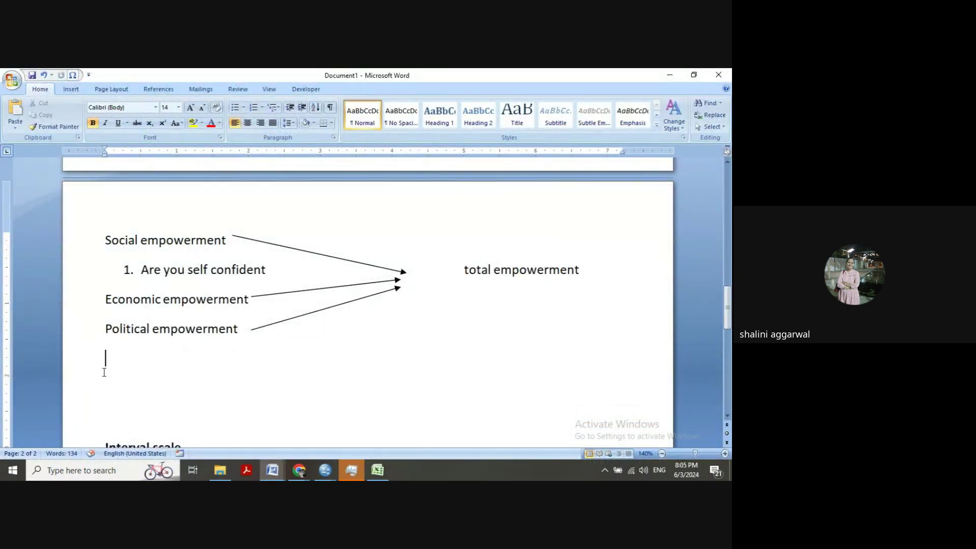
text(Total salary=)
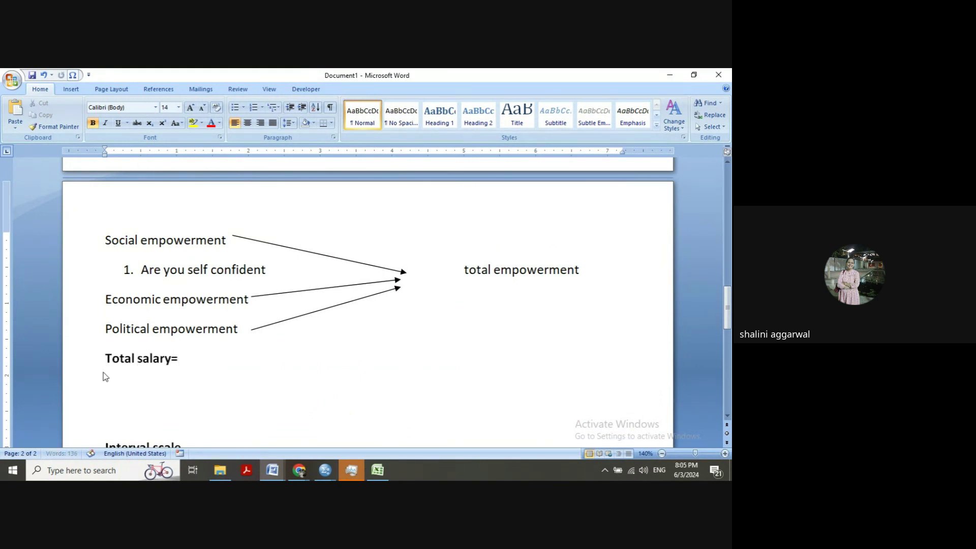
text( expenditur)
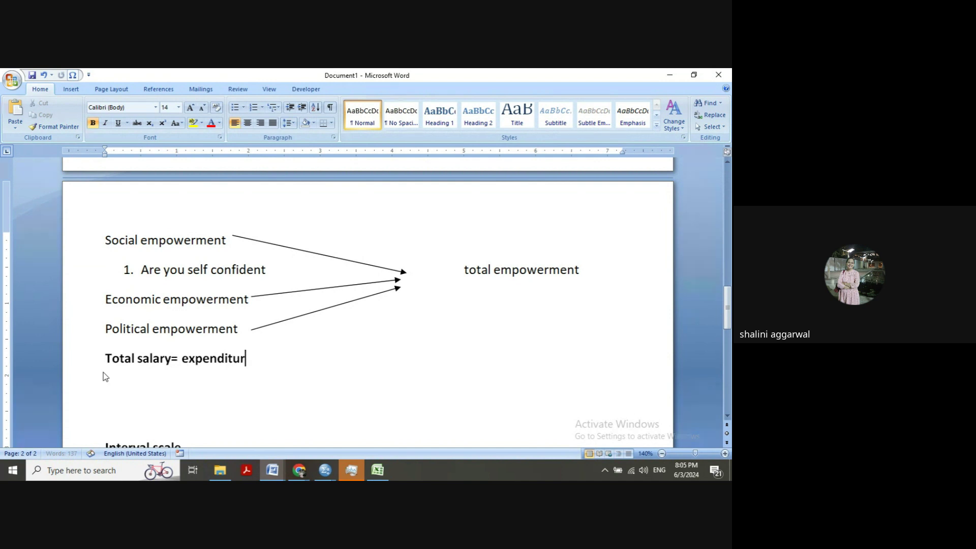
text(e + savings)
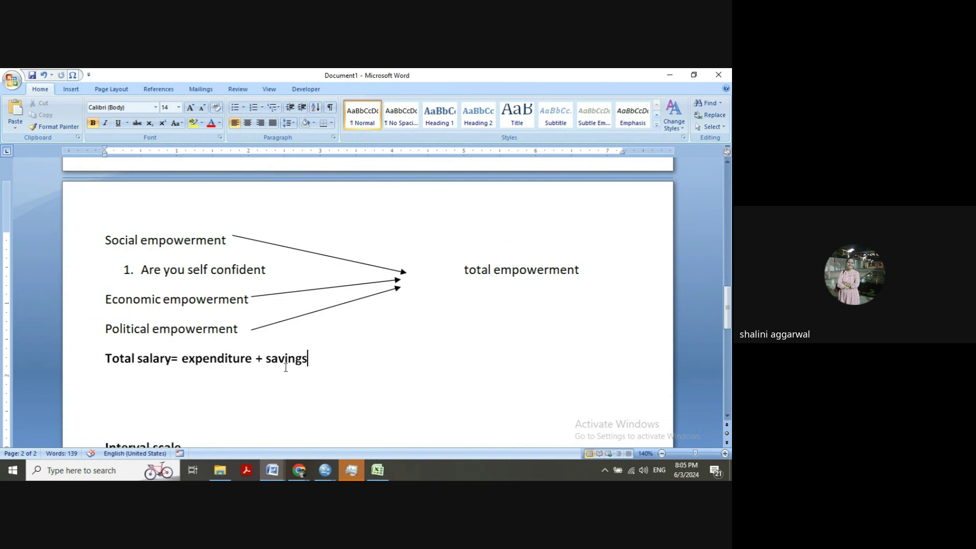
Add the worked example "10000+15000=25000" on a new line below the total salary formula.
key(Return)
text(1000)
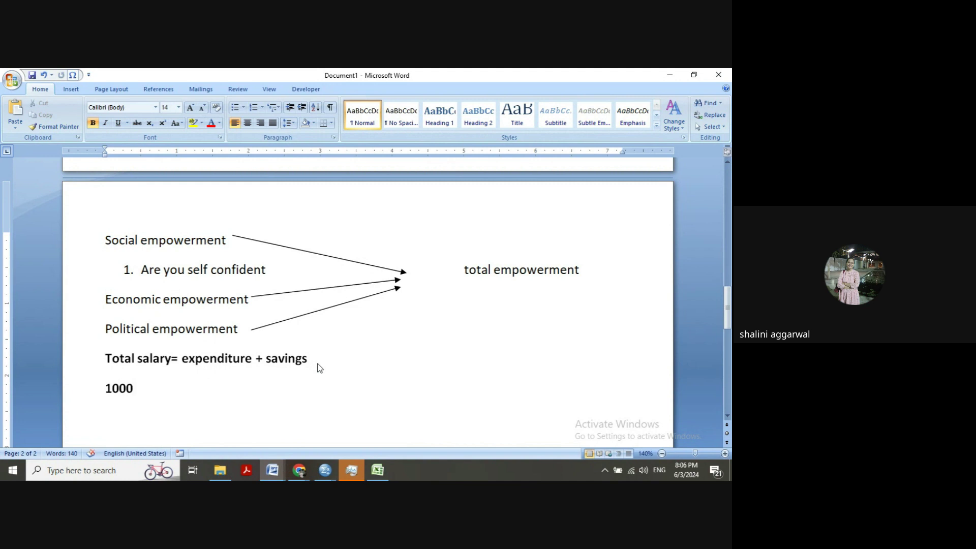
text(0+15000)
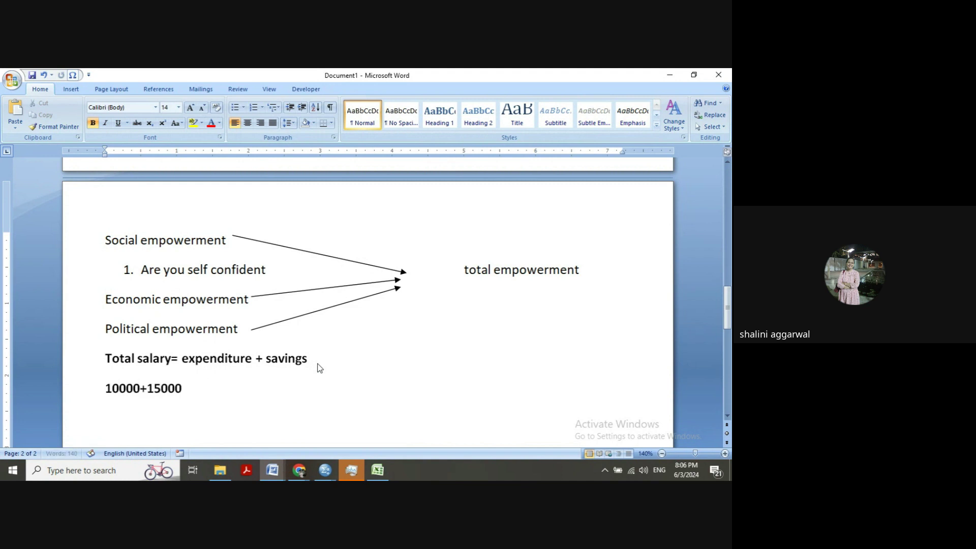
text(=25000)
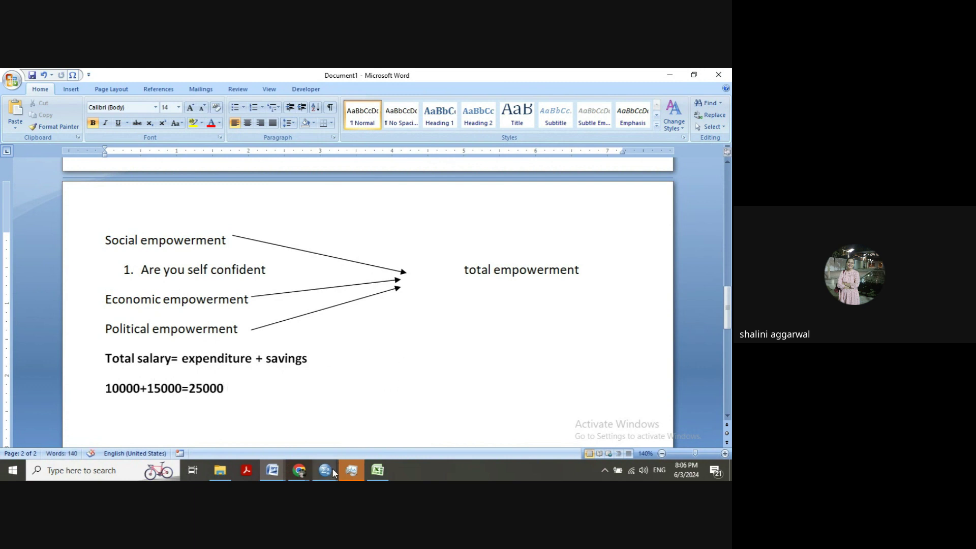
Return to the Untitled3 dataset in SPSS and review its case data and the measurement level options of totalsalary.
mouse_move(333, 472)
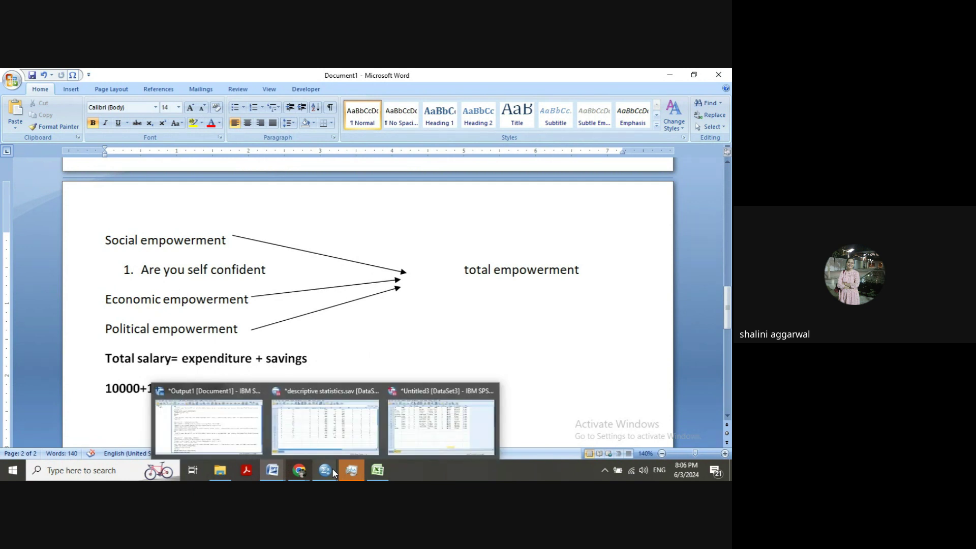
mouse_move(401, 431)
click(403, 436)
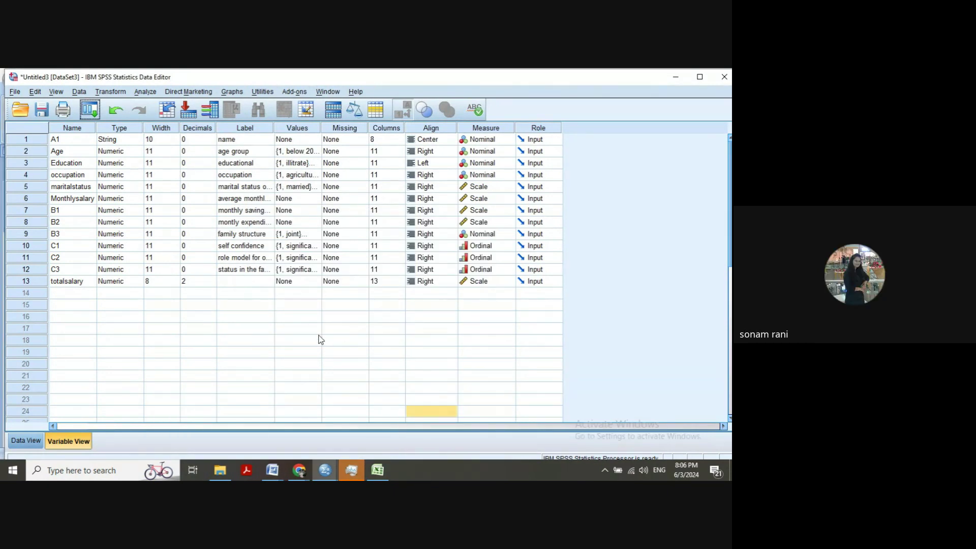
click(92, 295)
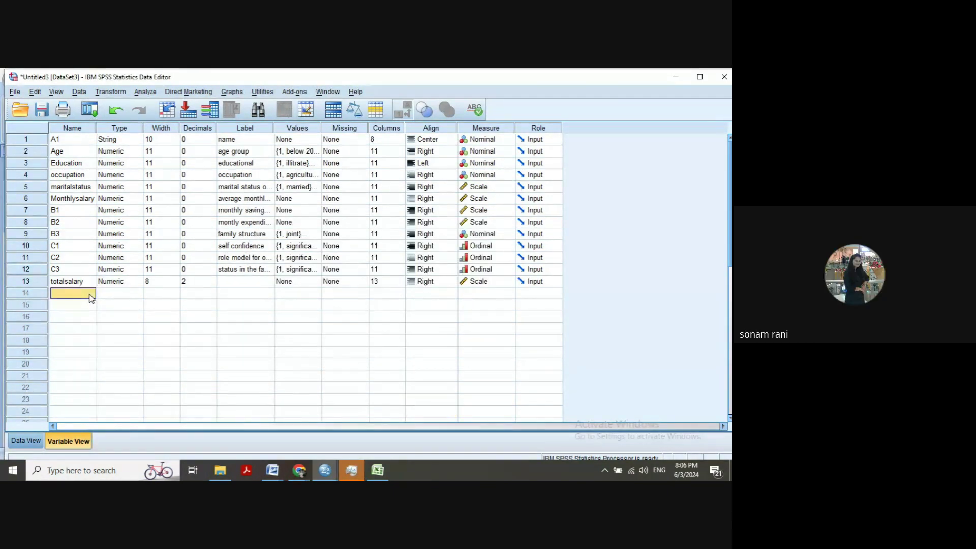
click(495, 281)
click(498, 283)
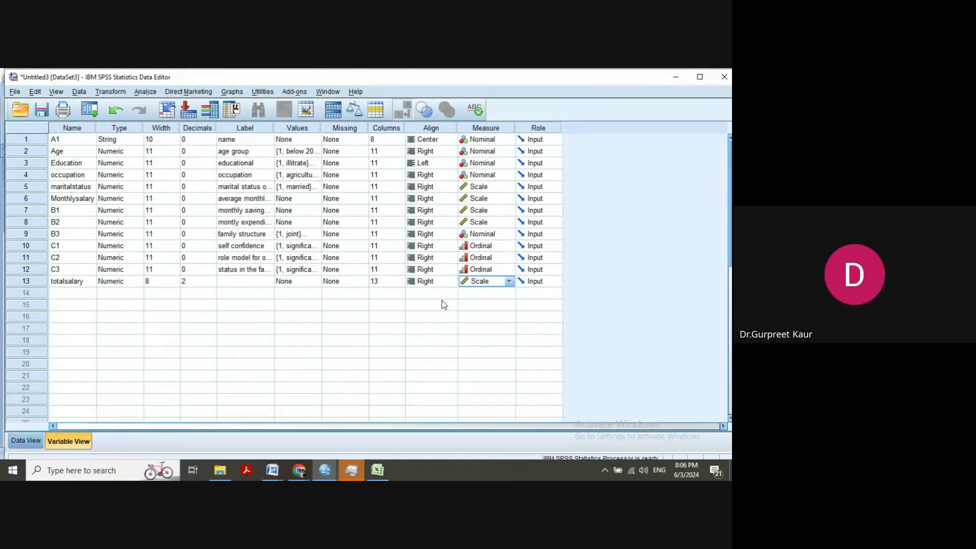
click(26, 440)
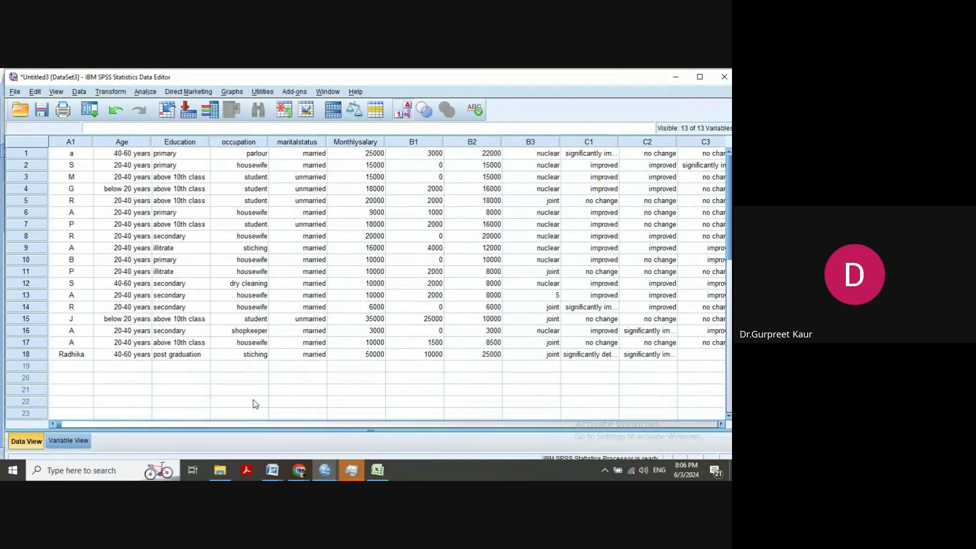
click(68, 440)
click(509, 282)
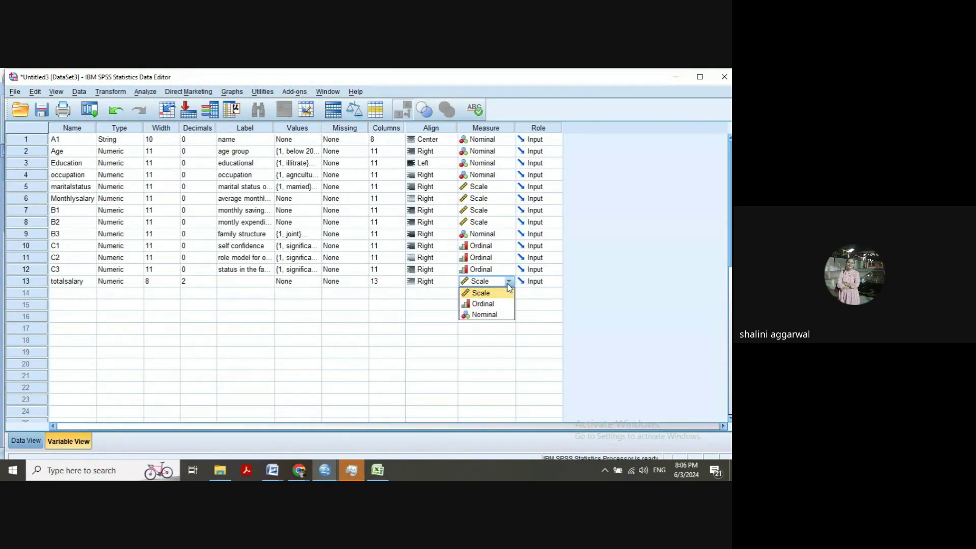
click(332, 320)
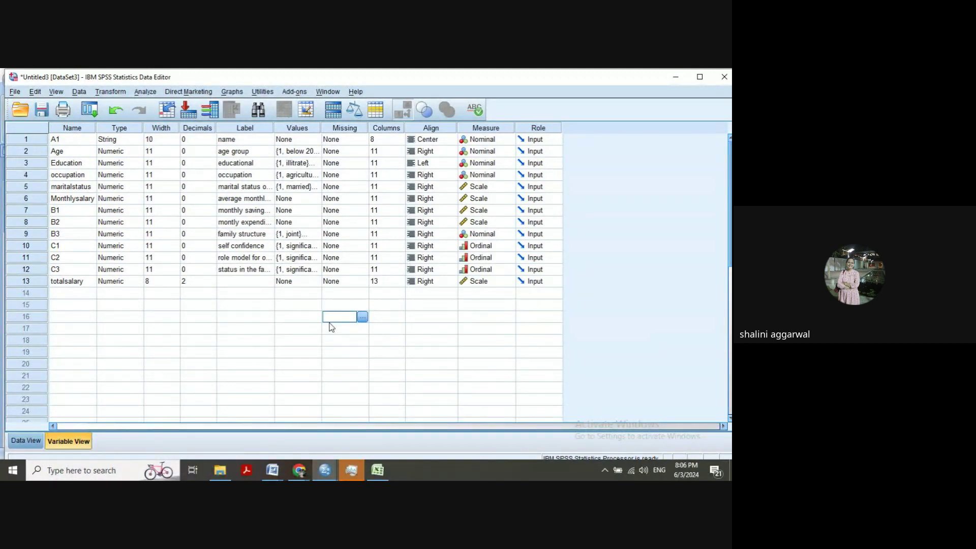
Switch to the Google Meet call, dismiss the raised-hands notification, and return to the Untitled3 dataset in SPSS.
mouse_move(301, 470)
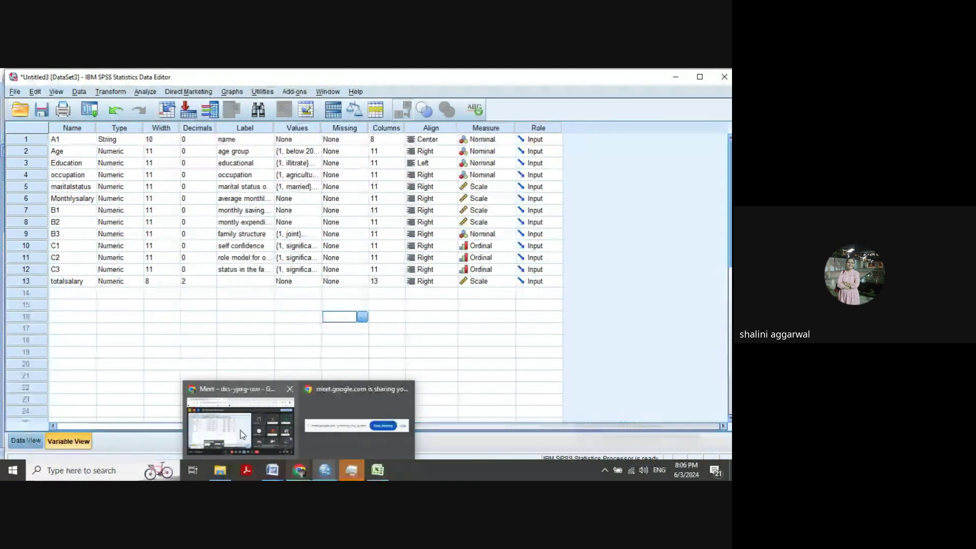
click(240, 430)
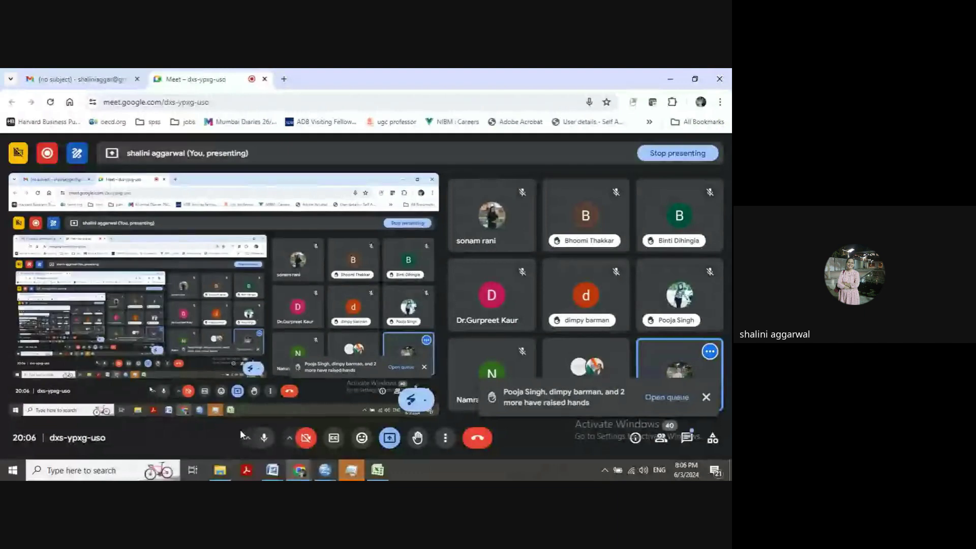
click(706, 397)
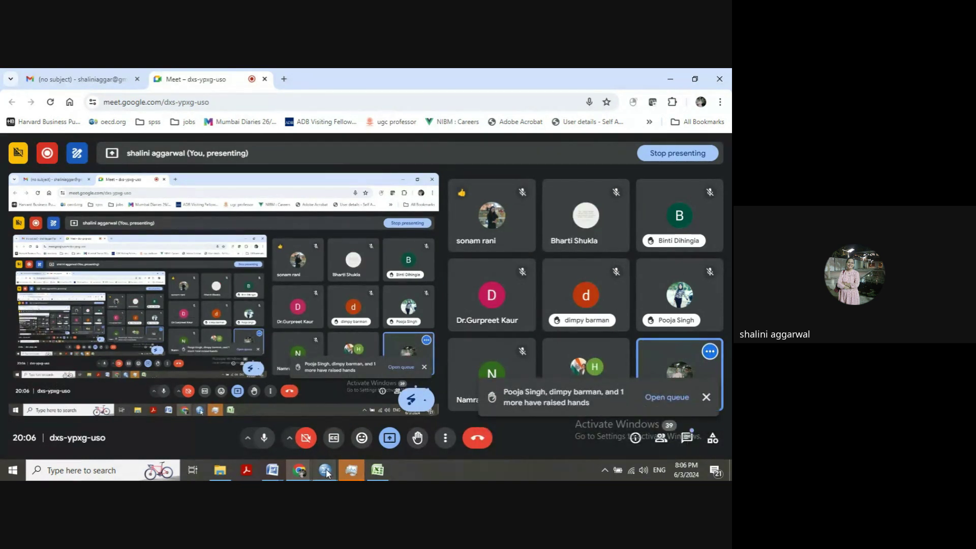
mouse_move(325, 470)
click(431, 437)
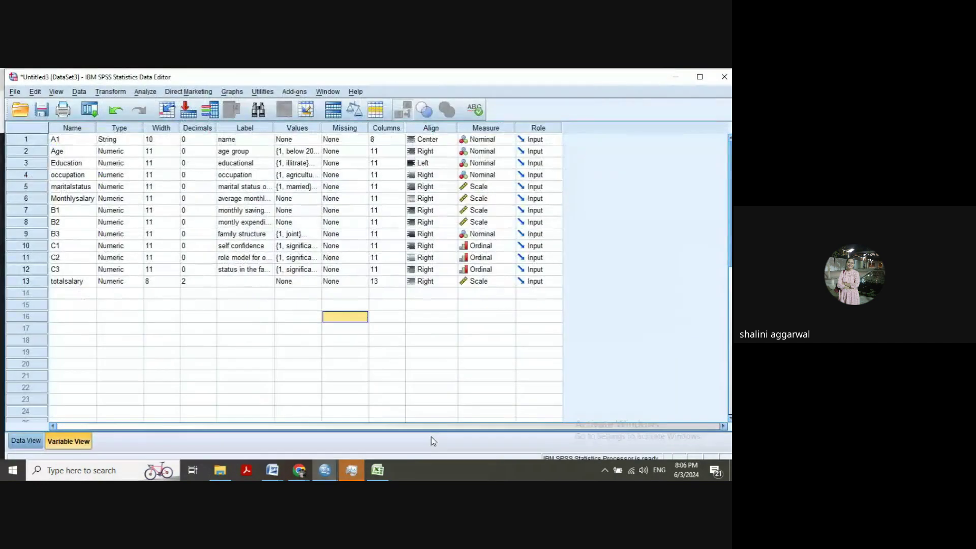
Delete the totalsalary and Monthlysalary variables from the variable definitions.
click(34, 281)
right_click(35, 281)
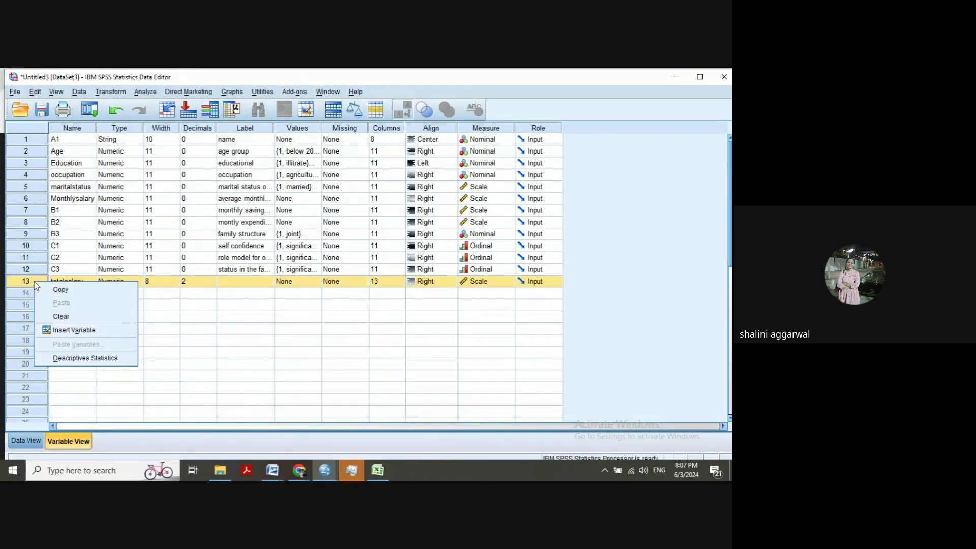
click(52, 316)
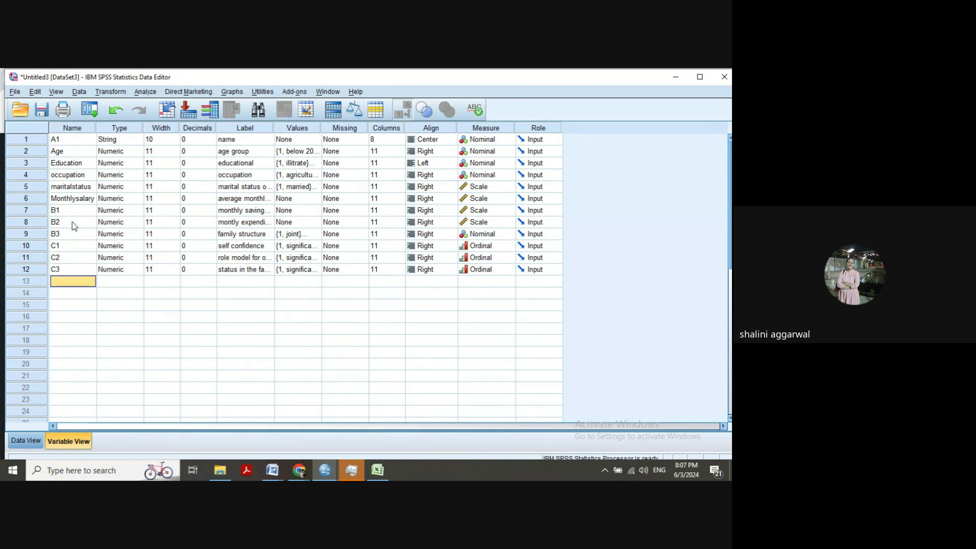
click(37, 198)
right_click(37, 199)
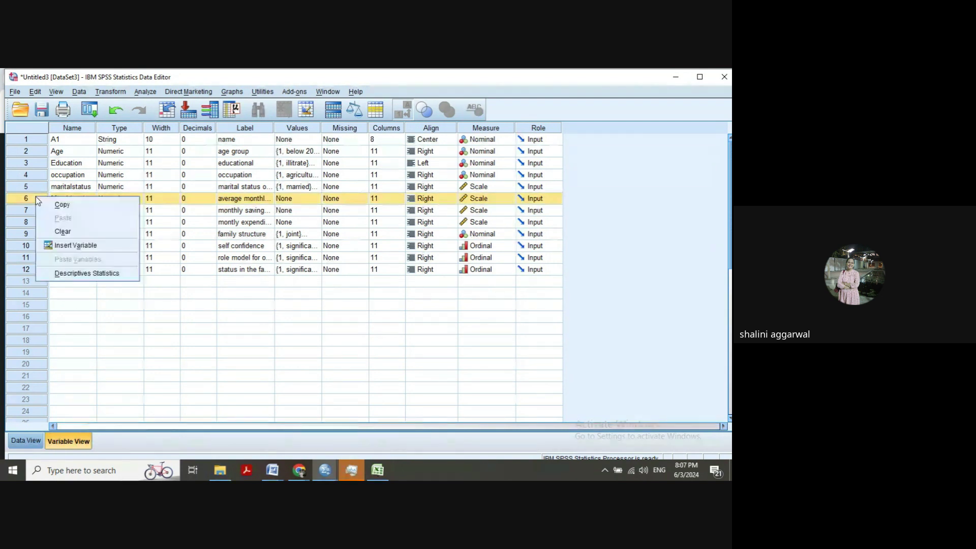
click(56, 233)
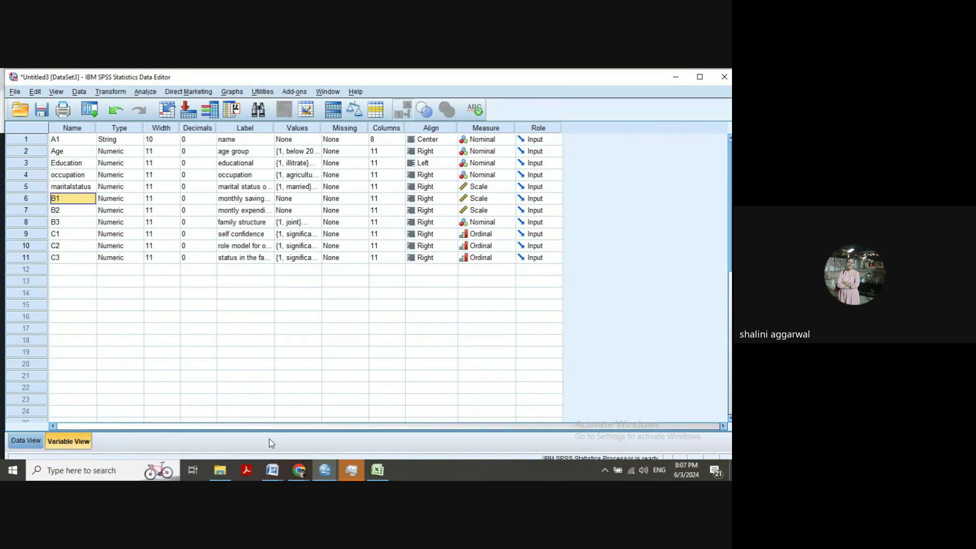
Review the total salary formula in Word's Document1, highlighting "Total salary", and return to the empty variable row 12 of Untitled3 in SPSS.
click(273, 468)
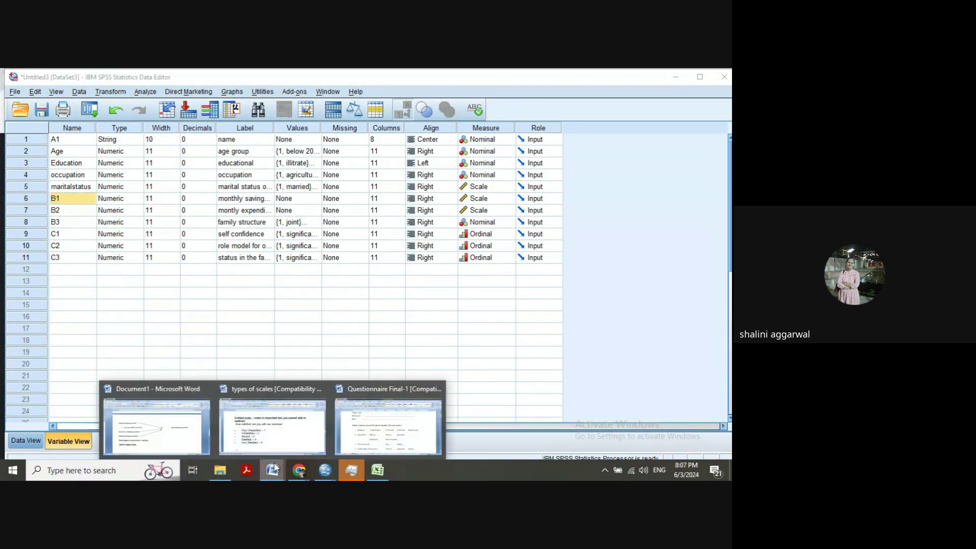
click(172, 434)
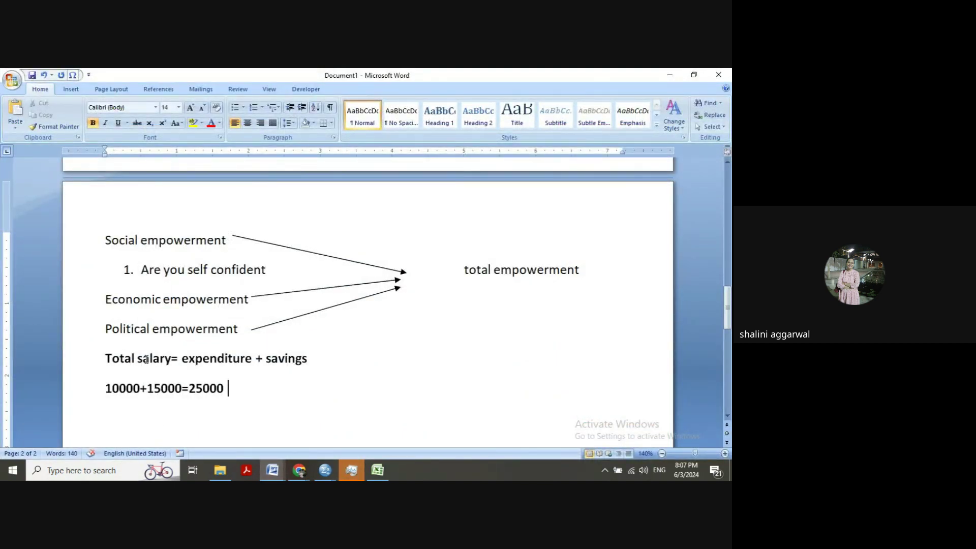
drag(108, 359, 168, 361)
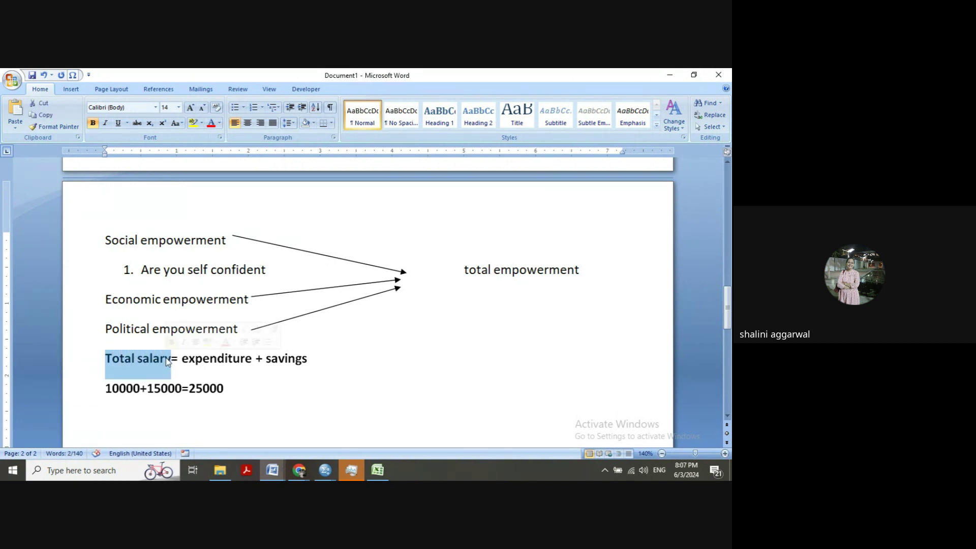
mouse_move(325, 470)
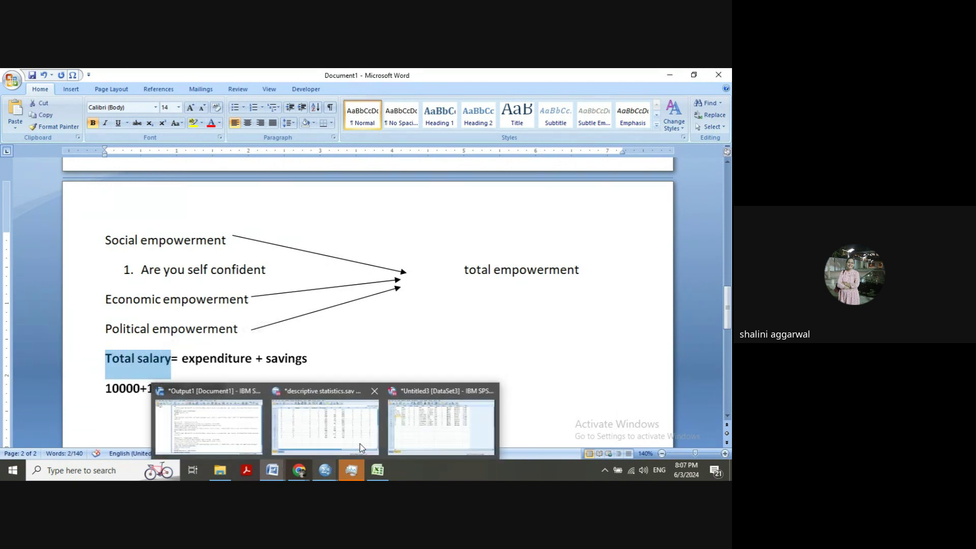
click(404, 430)
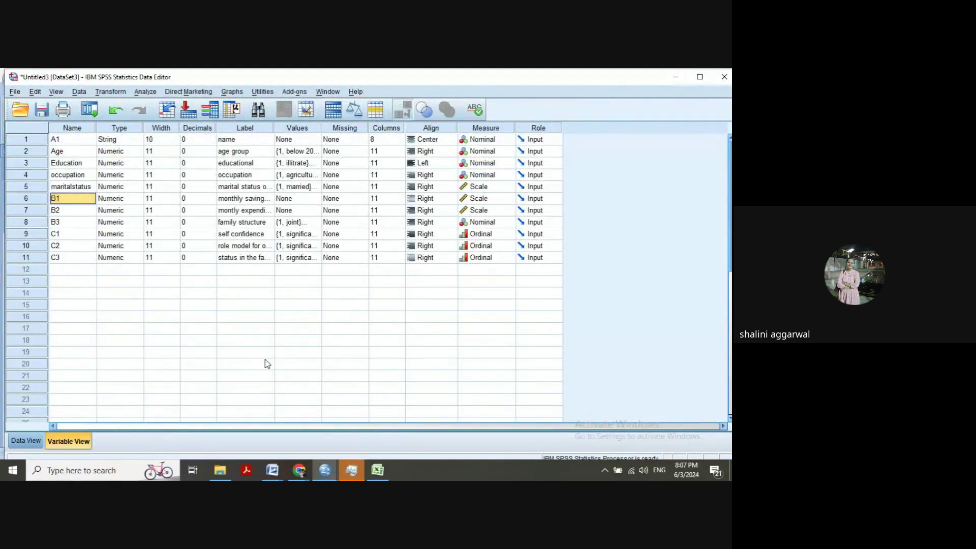
click(82, 272)
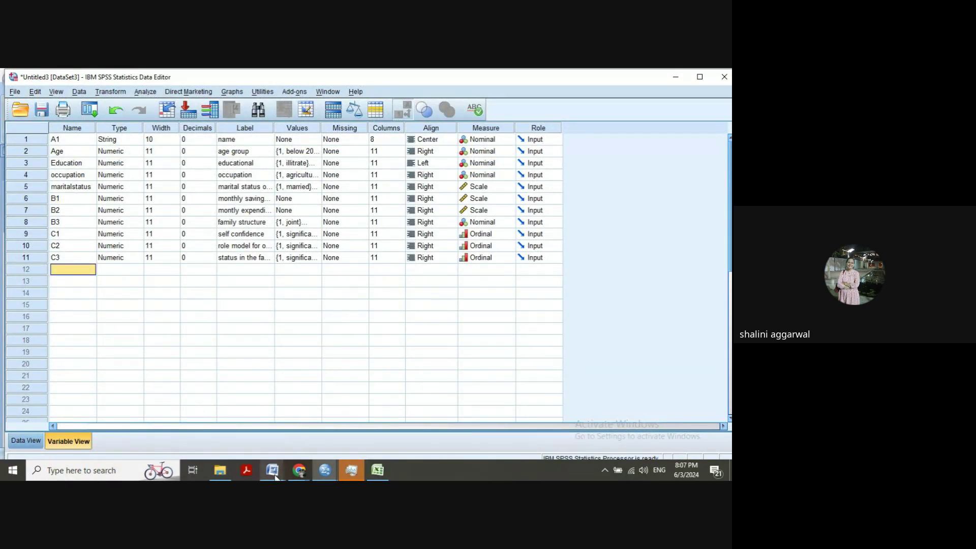
mouse_move(275, 478)
click(201, 435)
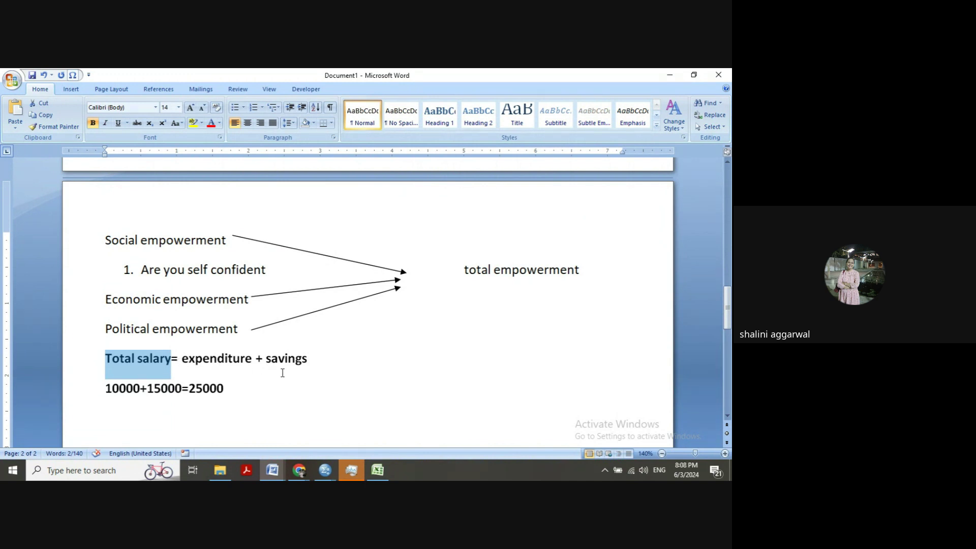
click(324, 470)
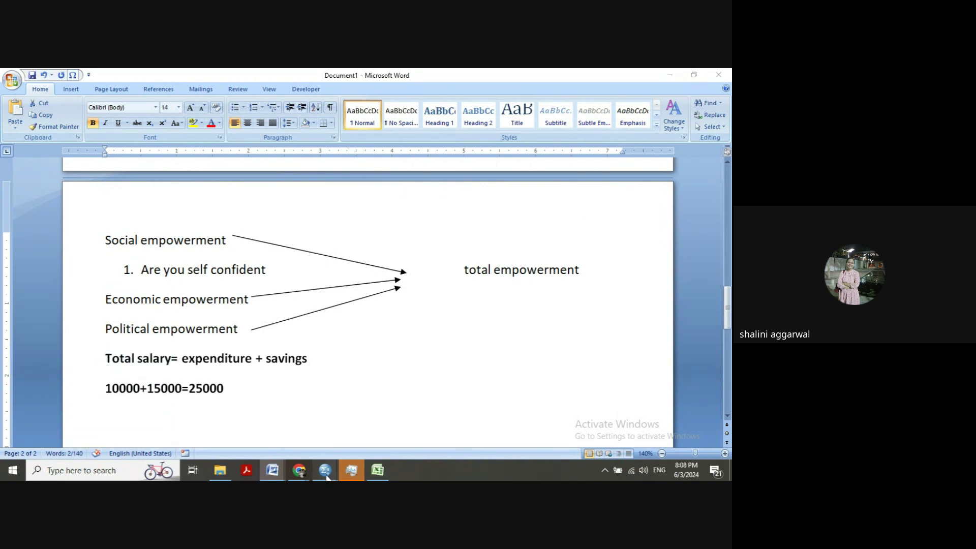
click(420, 433)
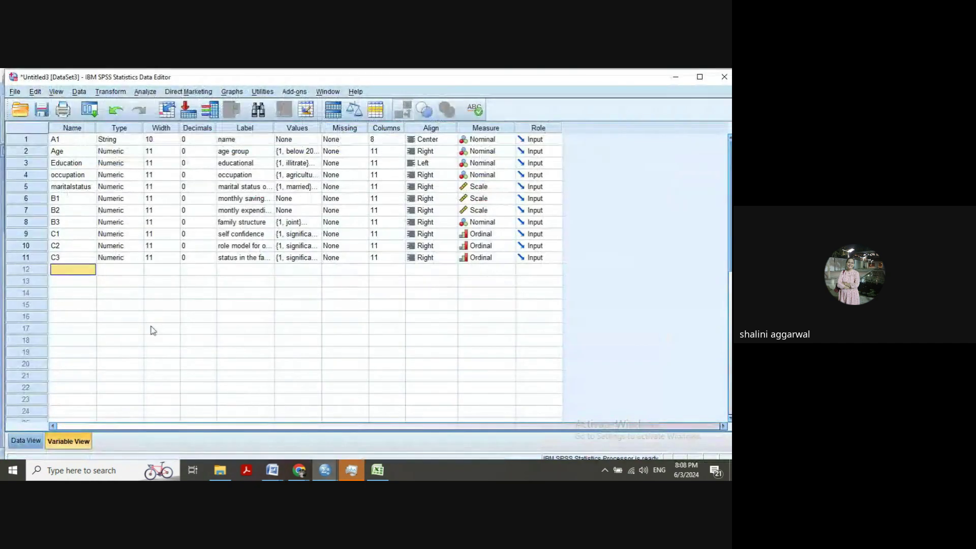
Start a Compute Variable operation with "total salary" as the target variable.
click(116, 92)
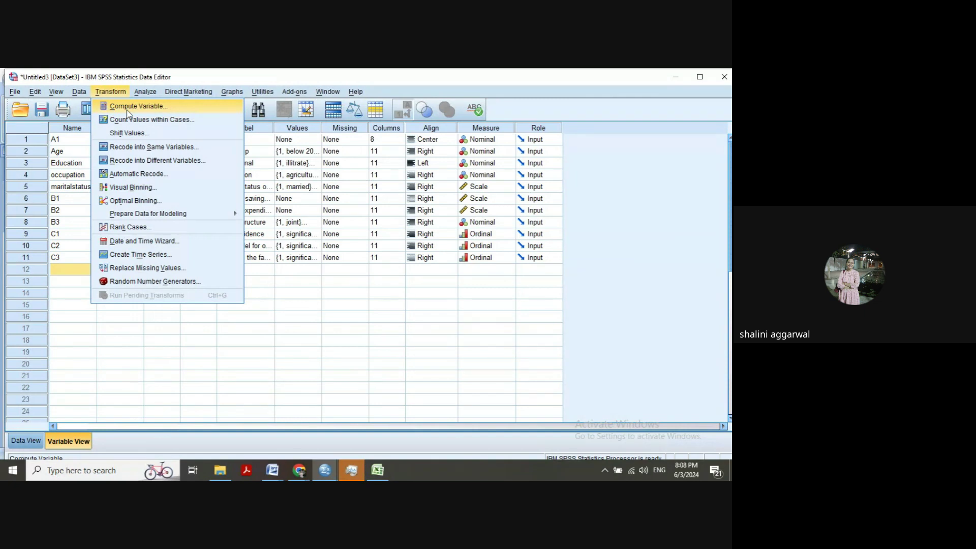
click(128, 107)
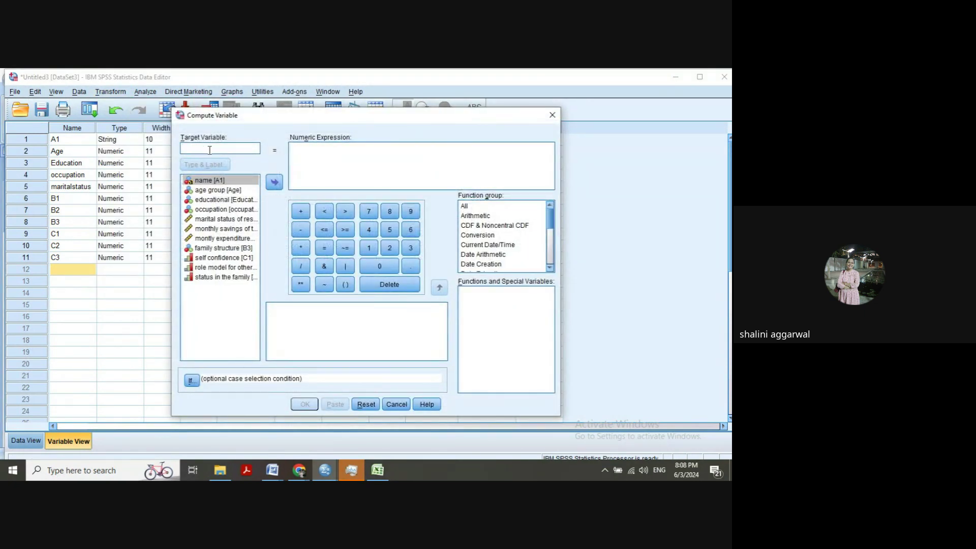
text(total)
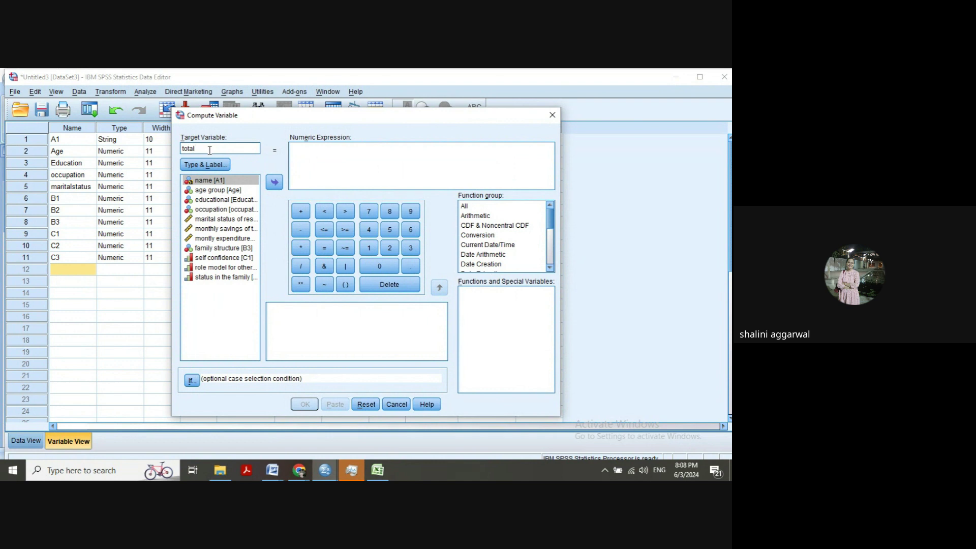
text( salary)
click(311, 157)
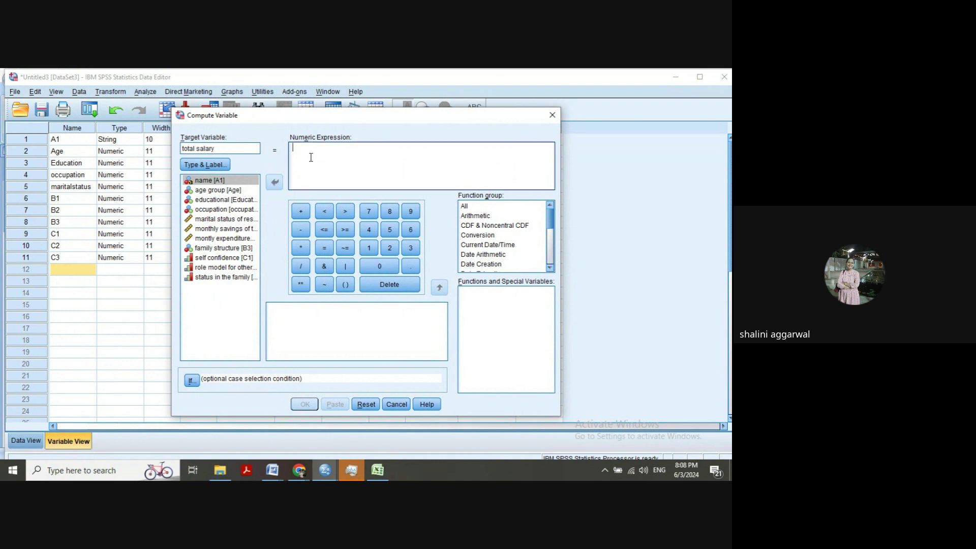
Build the numeric expression B1 + B2 from monthly savings and monthly expenditure, and try to run the computation.
click(238, 230)
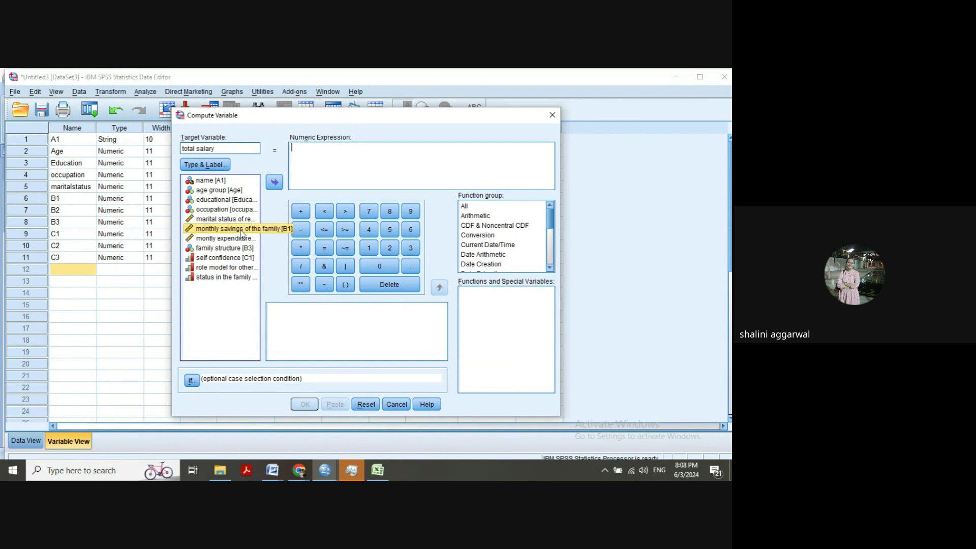
click(274, 182)
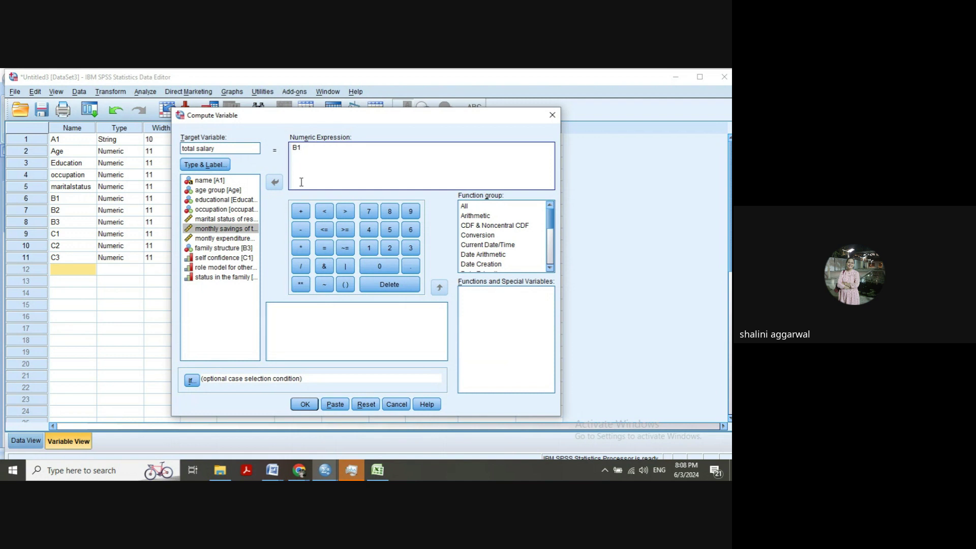
click(301, 212)
click(231, 243)
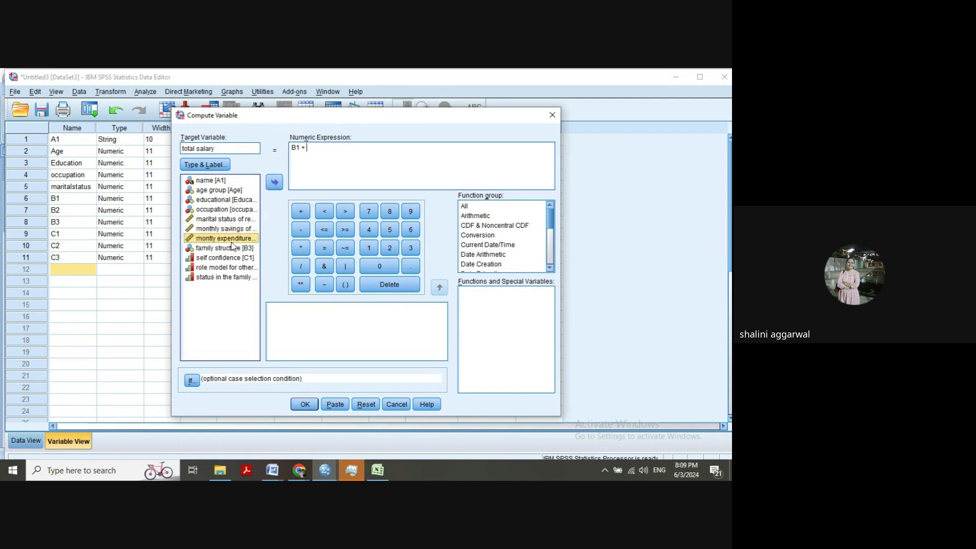
click(275, 185)
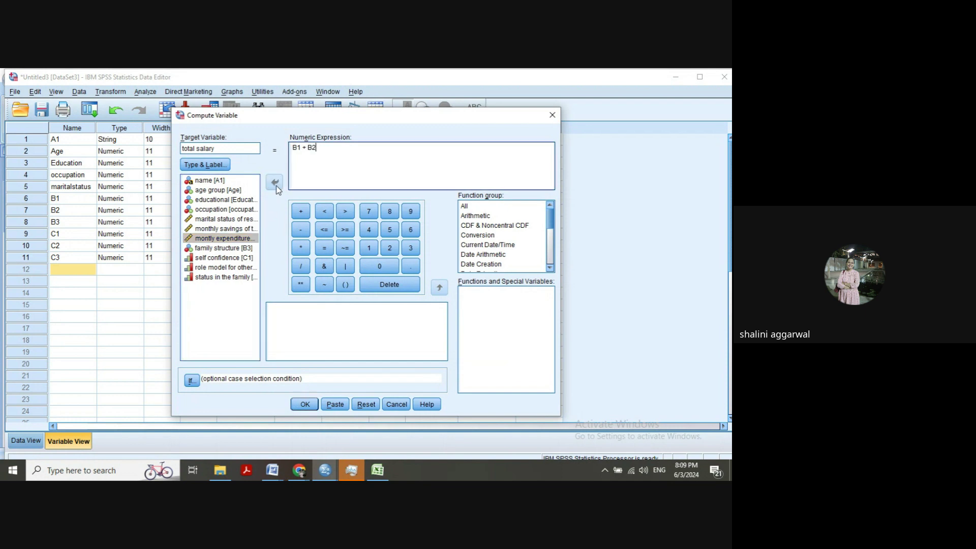
click(305, 404)
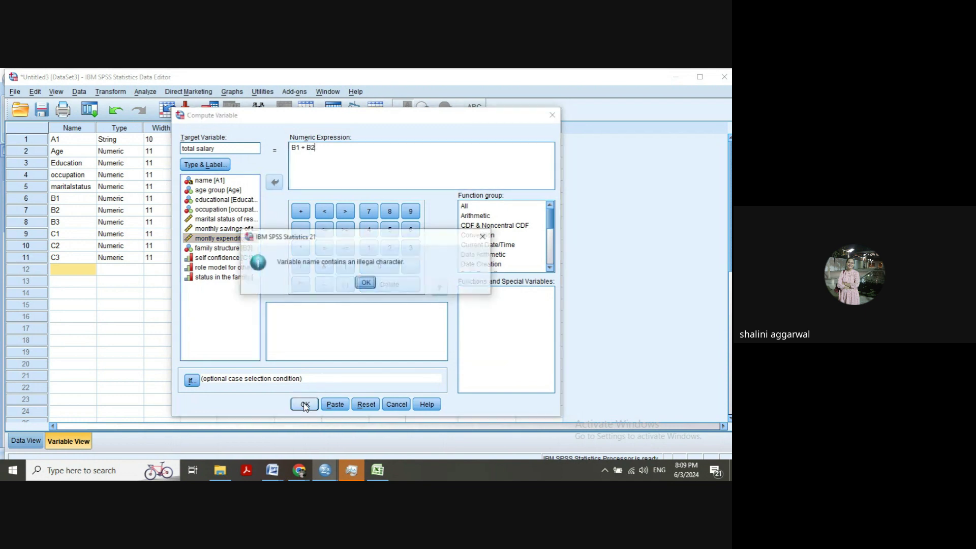
click(364, 282)
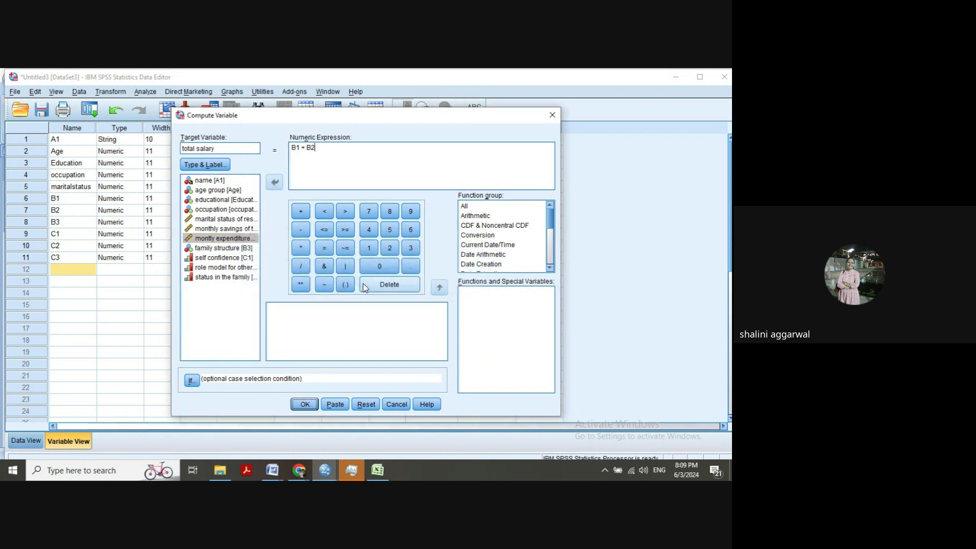
Remove the space from the target variable name, making it totalsalary, and run the computation.
click(197, 148)
key(BackSpace)
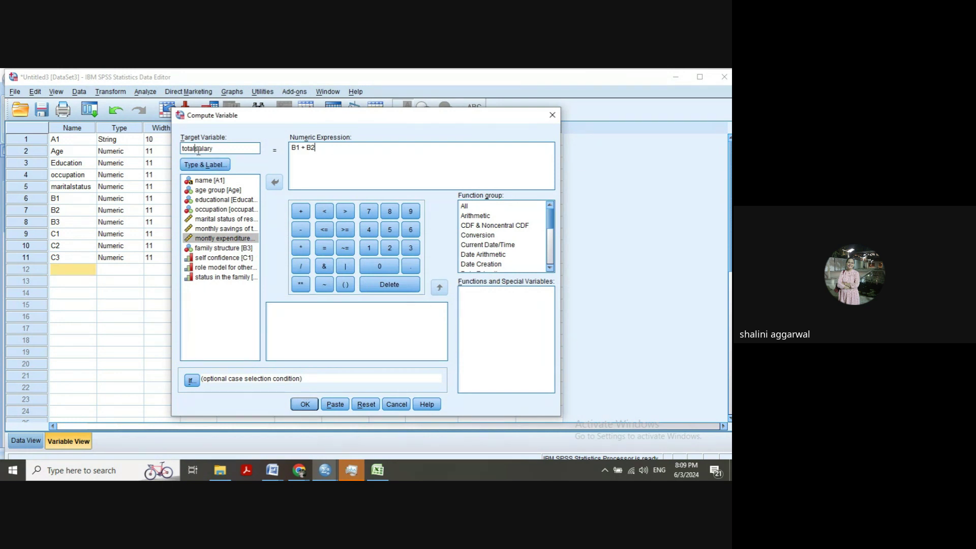
click(305, 404)
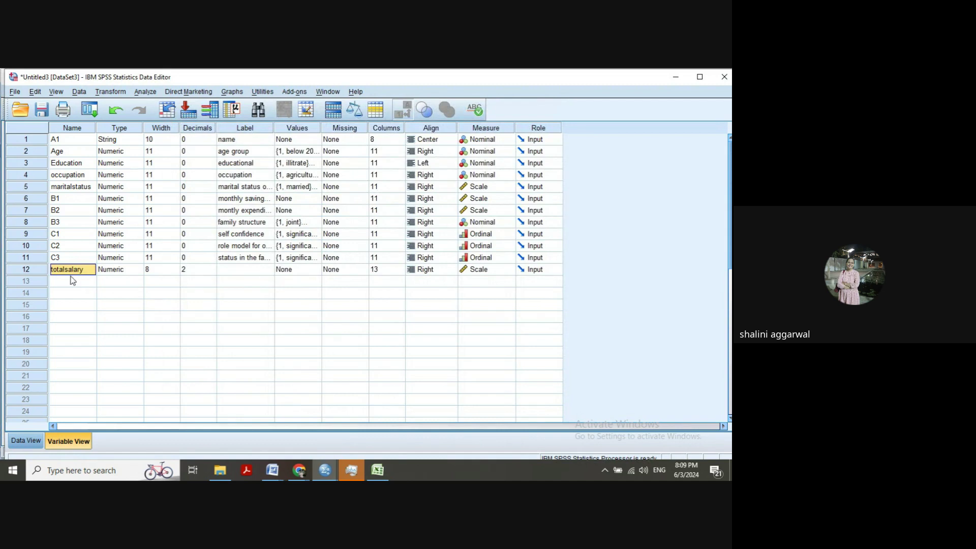
Examine the totalsalary variable's definition and its computed values for the cases in the data.
click(42, 273)
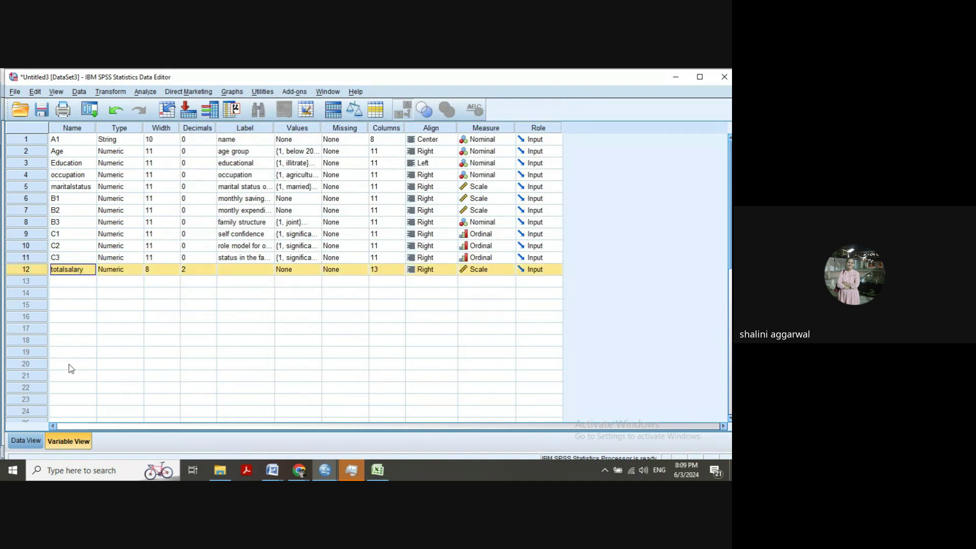
click(25, 440)
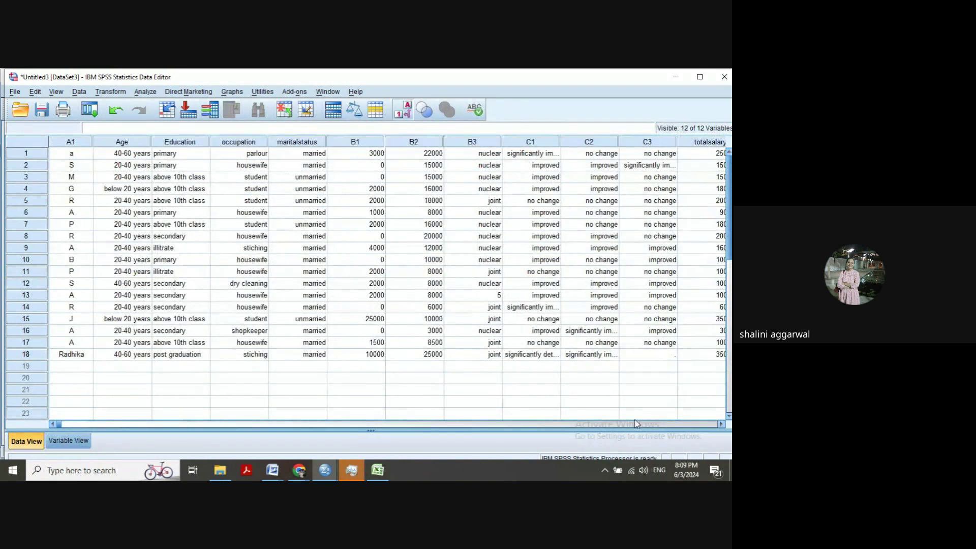
click(721, 424)
double_click(720, 424)
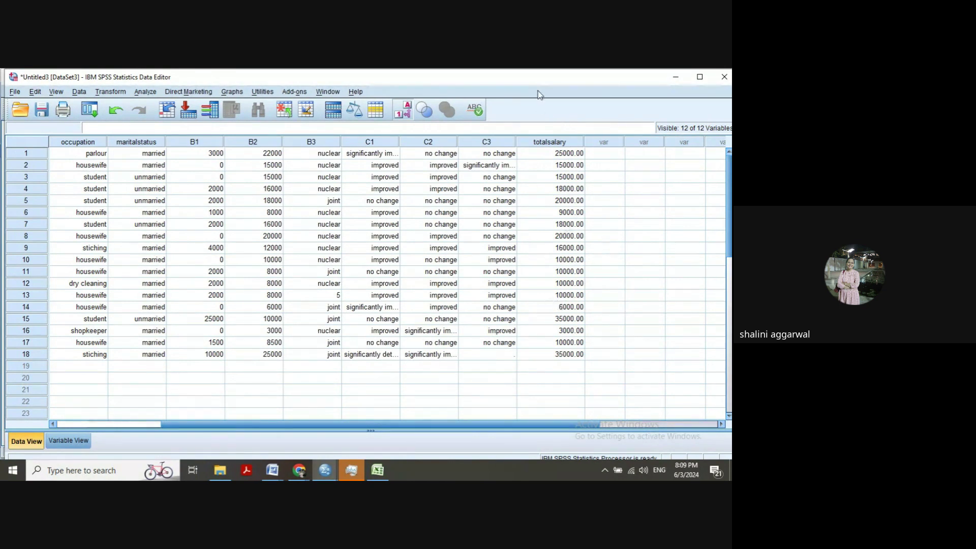
click(121, 422)
Recompute totalsalary as B1 + B2 with Compute Variable, confirming the change to the existing variable.
click(114, 93)
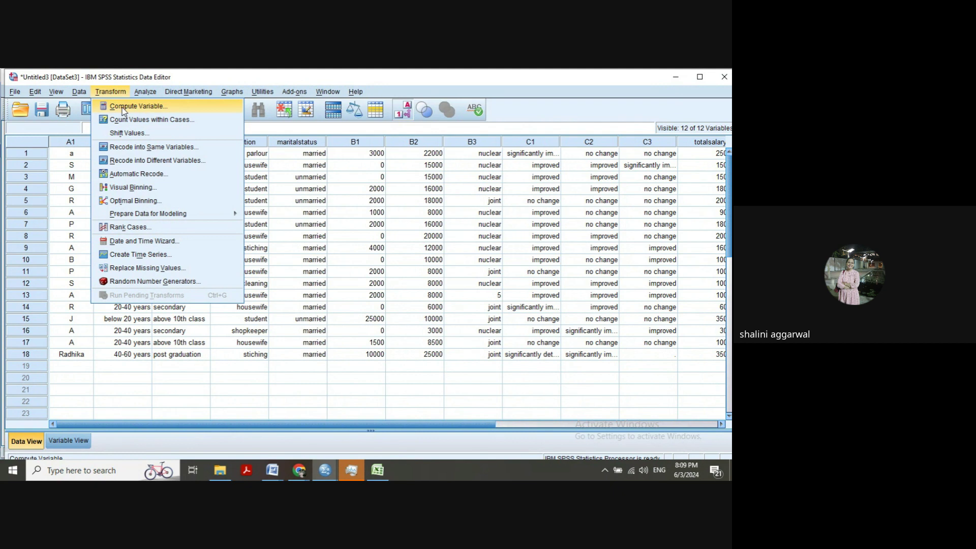
click(410, 260)
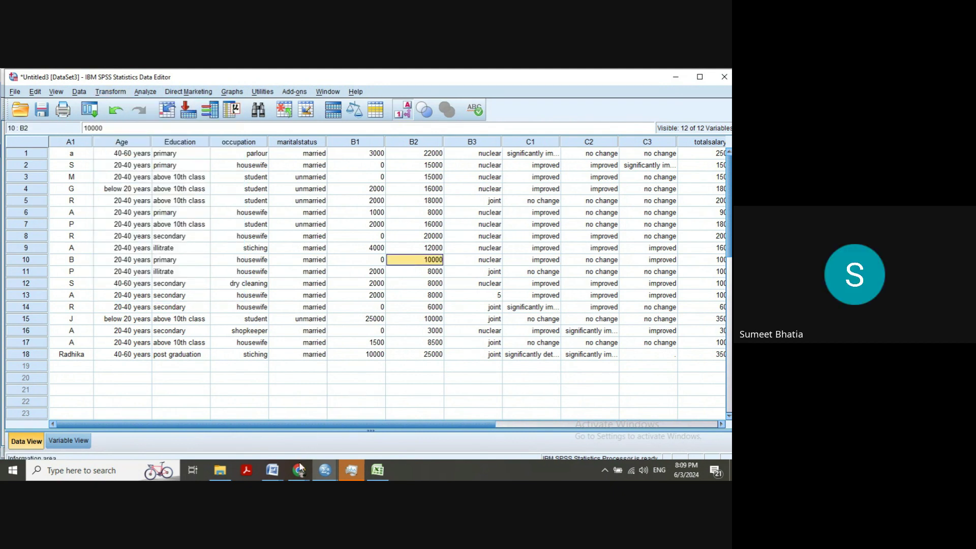
click(122, 91)
click(125, 108)
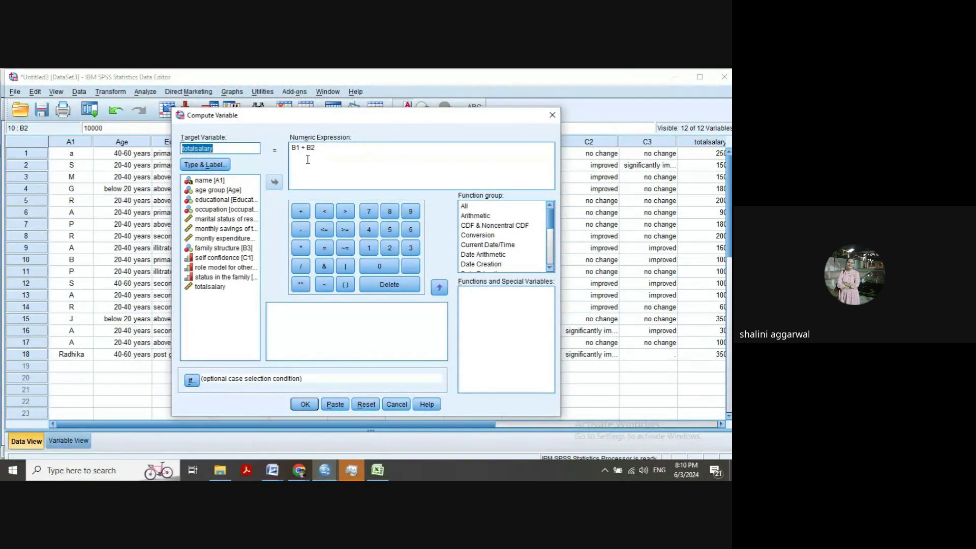
click(226, 228)
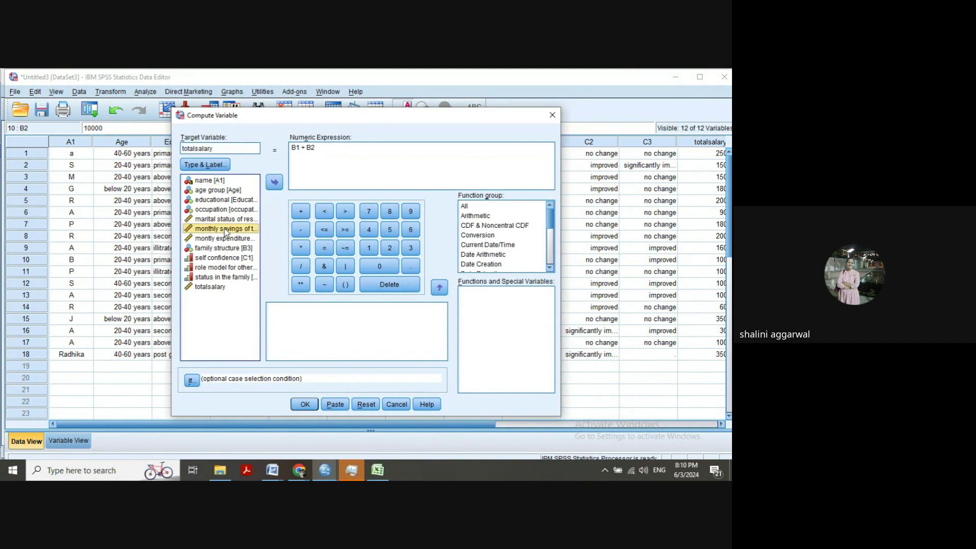
click(274, 187)
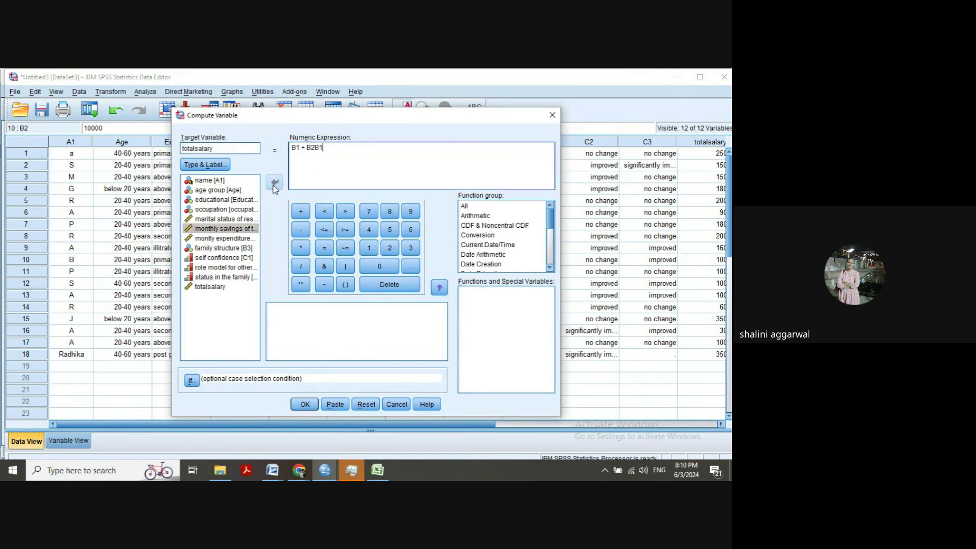
key(BackSpace)
key(BackSpace)
click(237, 238)
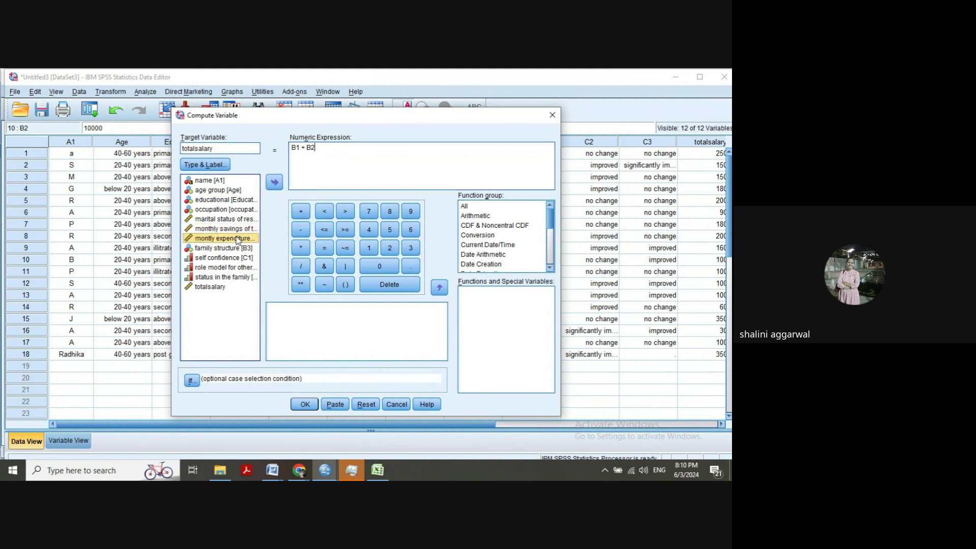
click(304, 405)
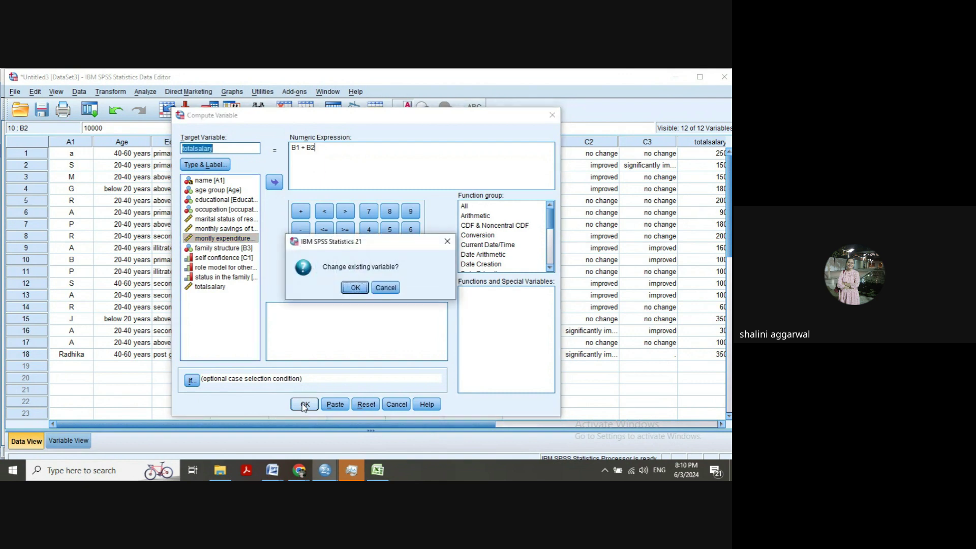
click(354, 287)
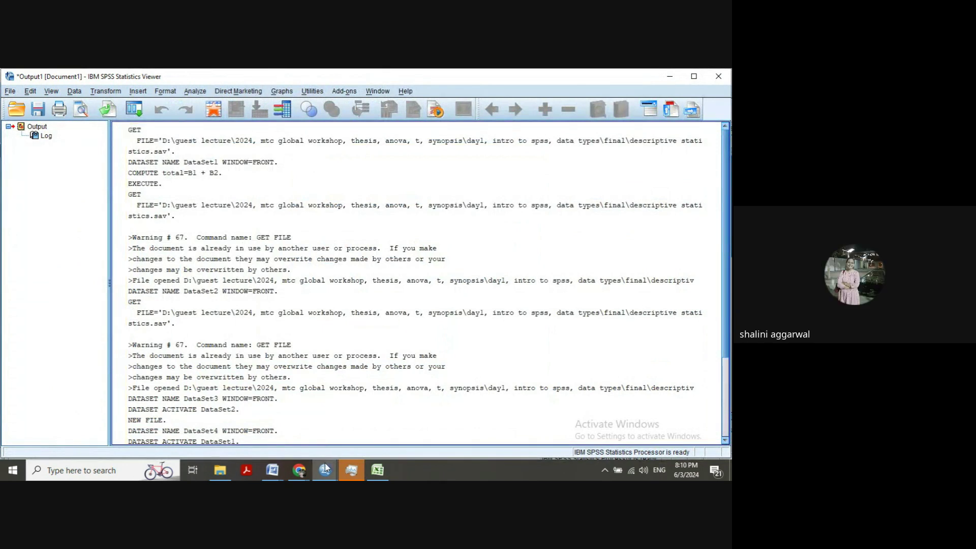
Return from the output log to the Untitled3 dataset and select the totalsalary variable definition.
click(325, 469)
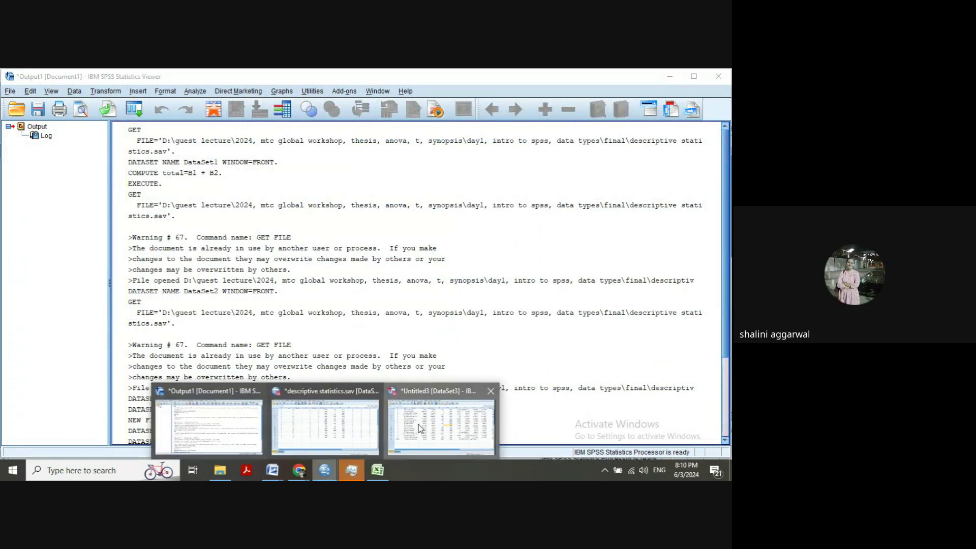
click(419, 425)
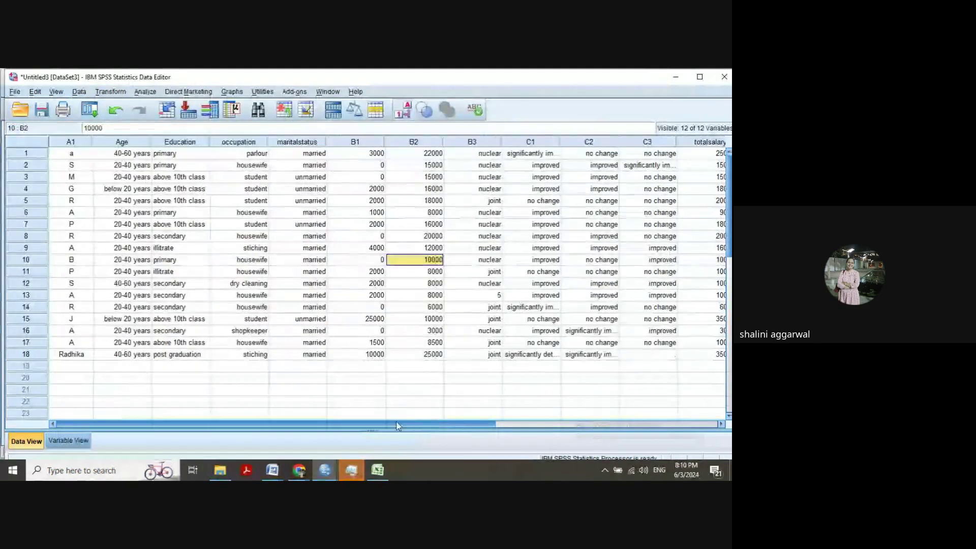
click(70, 441)
click(41, 274)
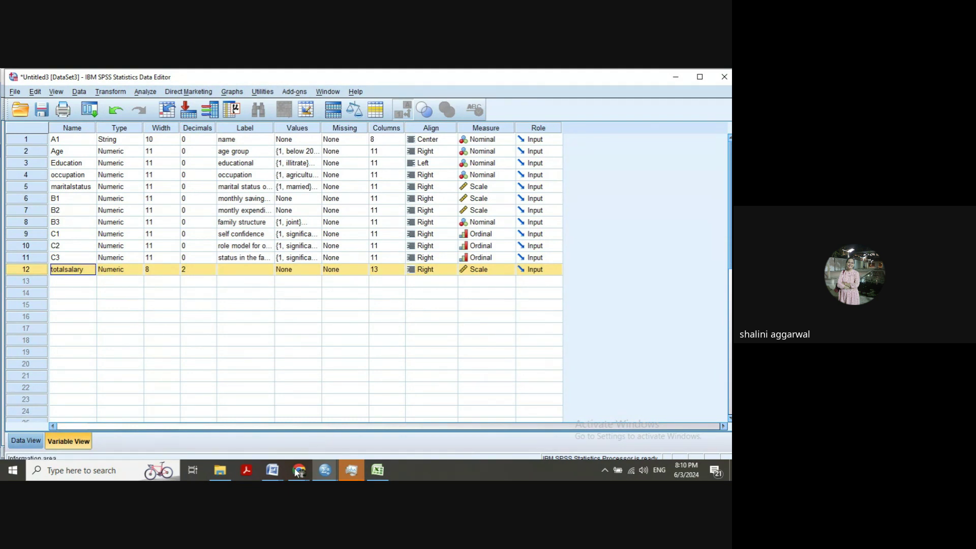
Switch to the Google Meet call to check the participants, and return to the Untitled3 dataset in SPSS.
mouse_move(299, 468)
click(242, 432)
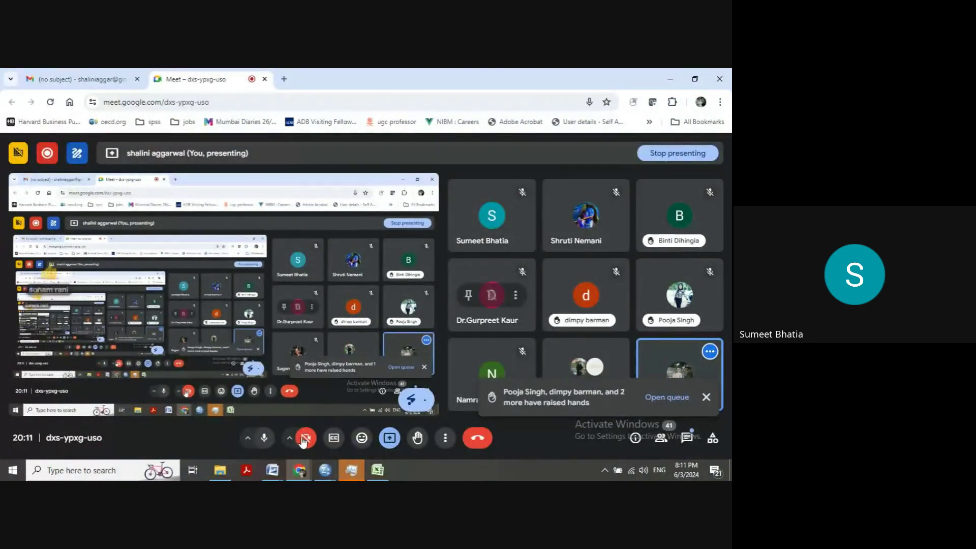
mouse_move(324, 470)
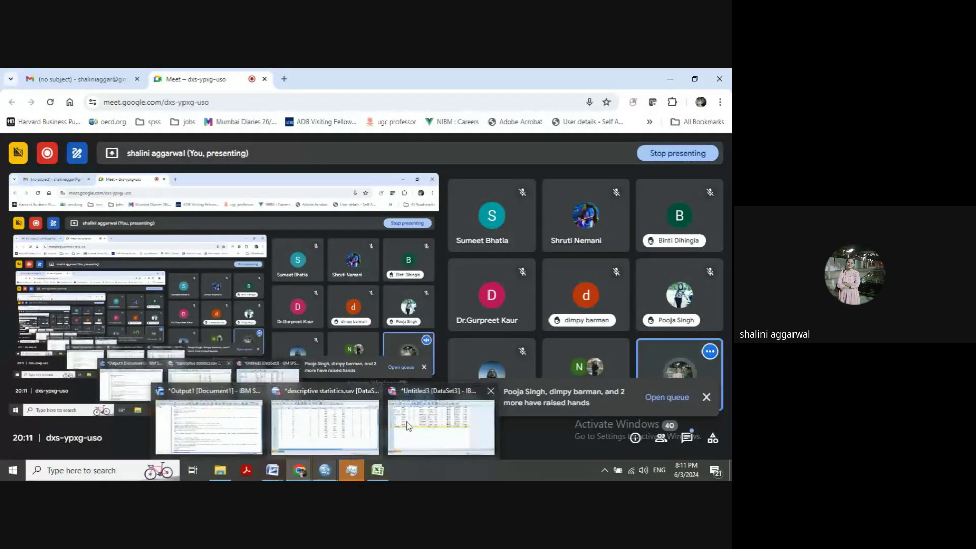
click(416, 423)
click(314, 353)
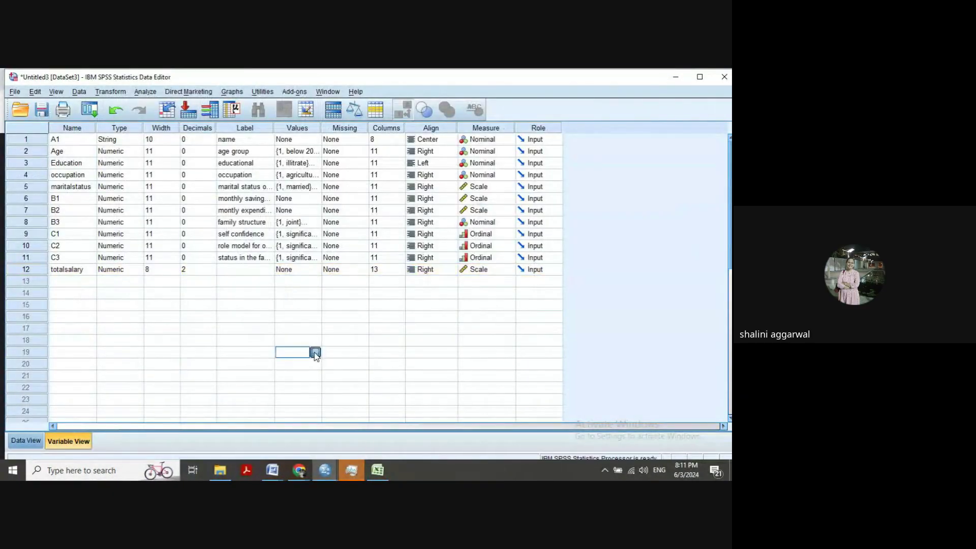
click(314, 352)
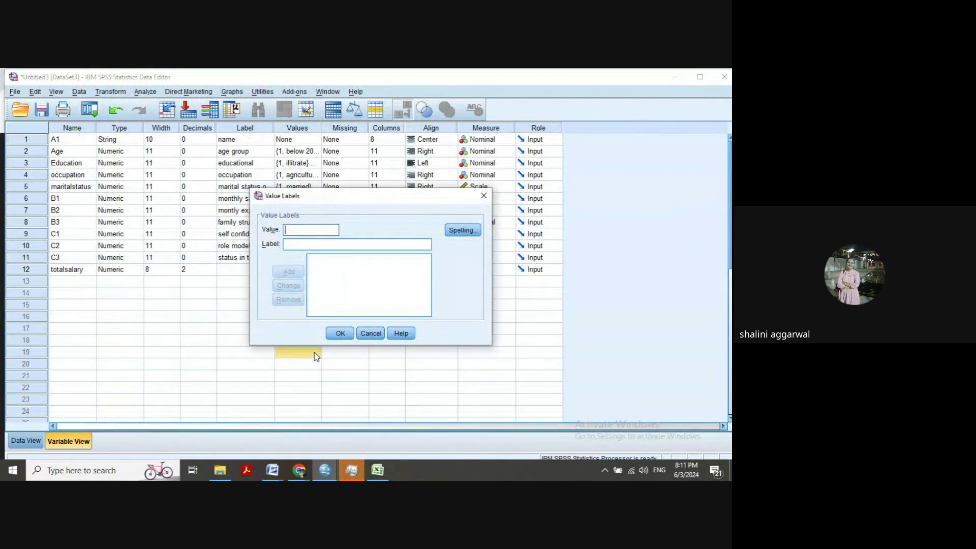
click(370, 333)
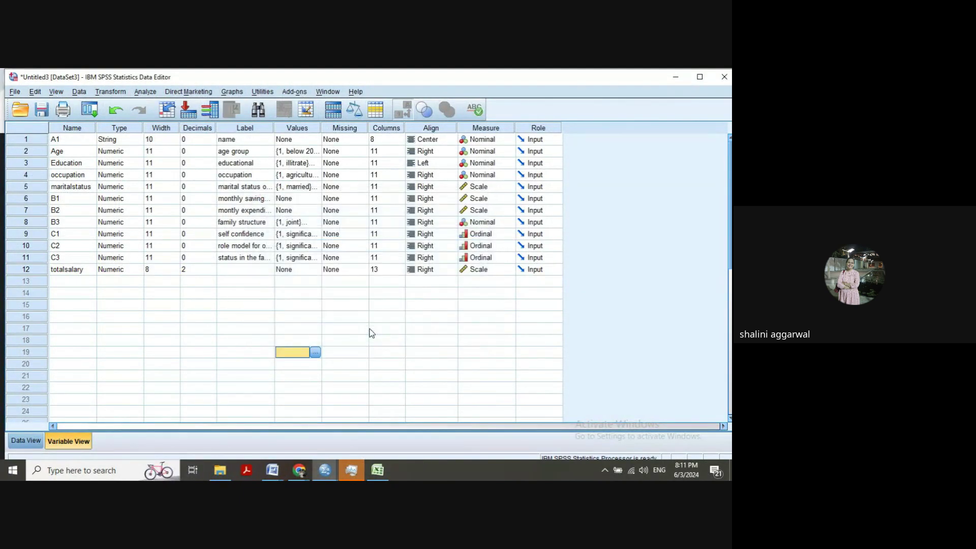
Switch to Document1 in Word and add the line "Descriptive statistics" below the 10000+15000=25000 calculation, followed by a new line.
click(275, 472)
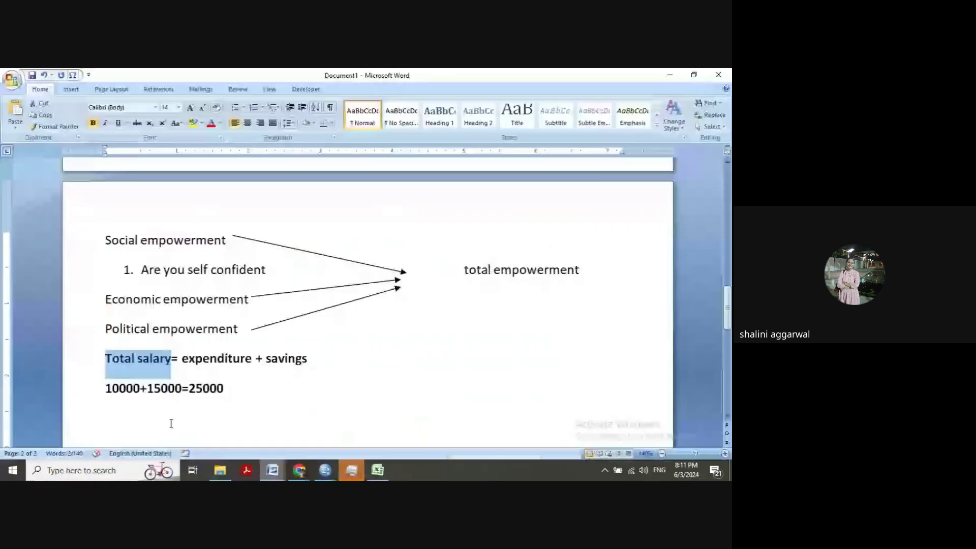
click(170, 422)
click(125, 419)
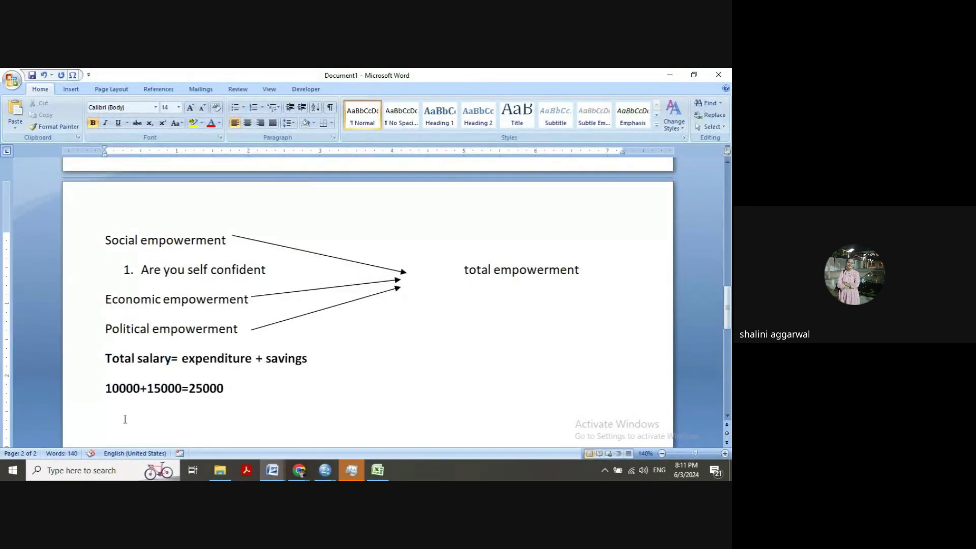
text(descriptiv)
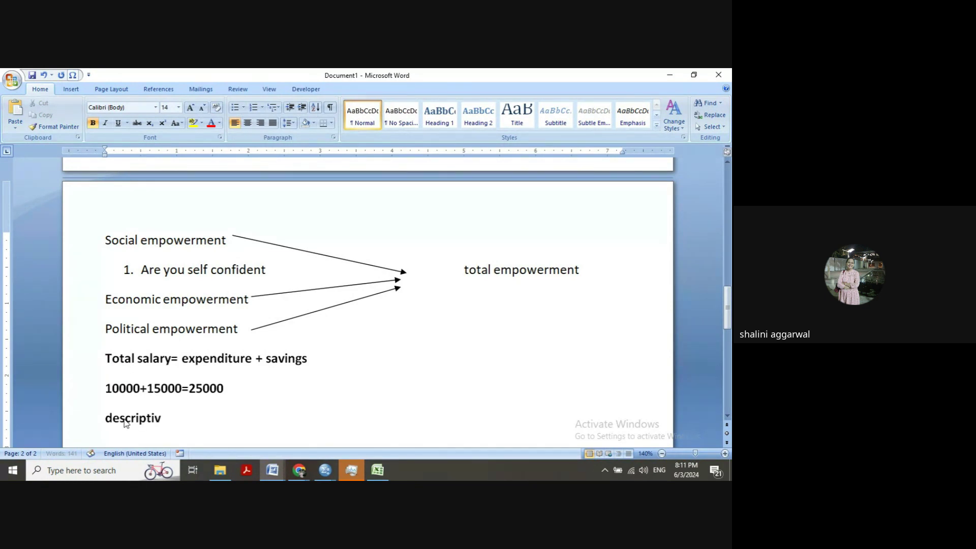
text(e statistics)
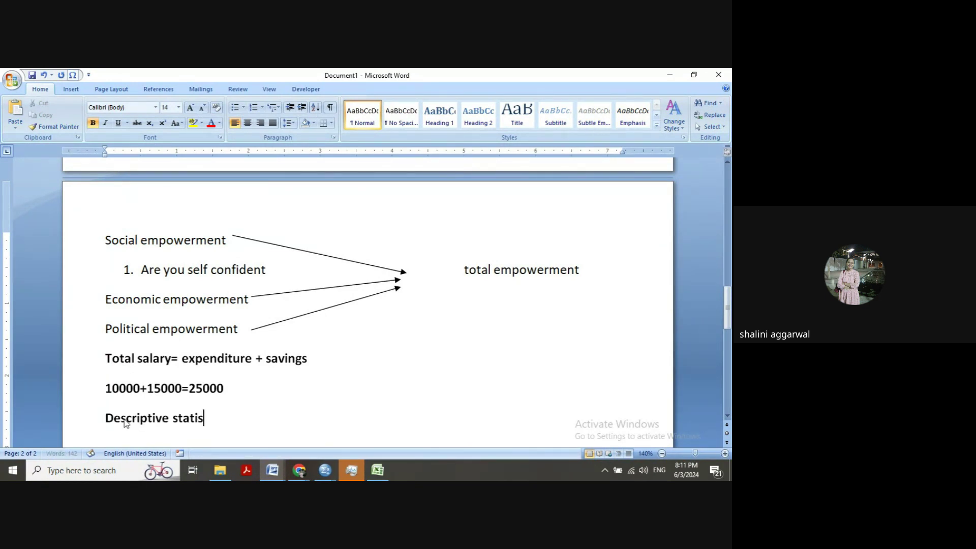
key(Return)
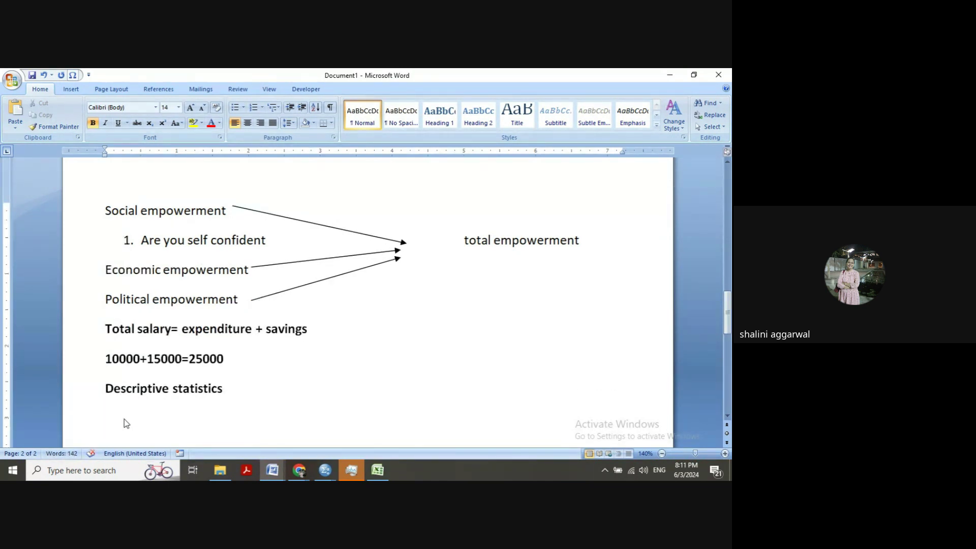